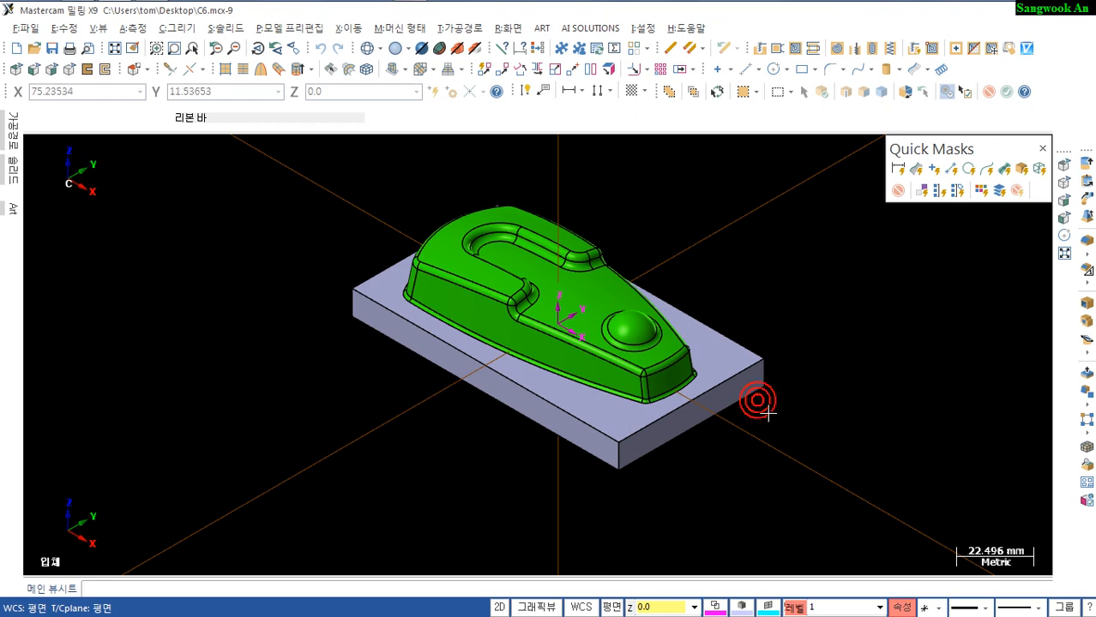
# Inspect the finished part model in top, front, right-side and isometric views
pyautogui.hotkey('alt', '1')
pyautogui.scroll(-3, 775, 419)
pyautogui.click(775, 420)
pyautogui.hotkey('alt', '2')
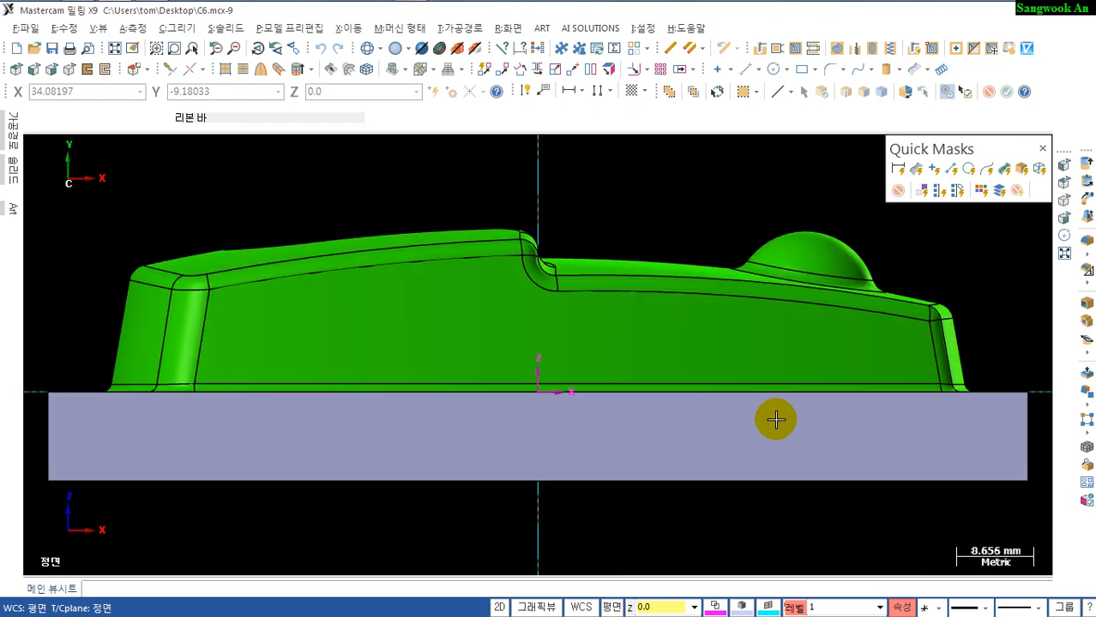
pyautogui.hotkey('alt', '5')
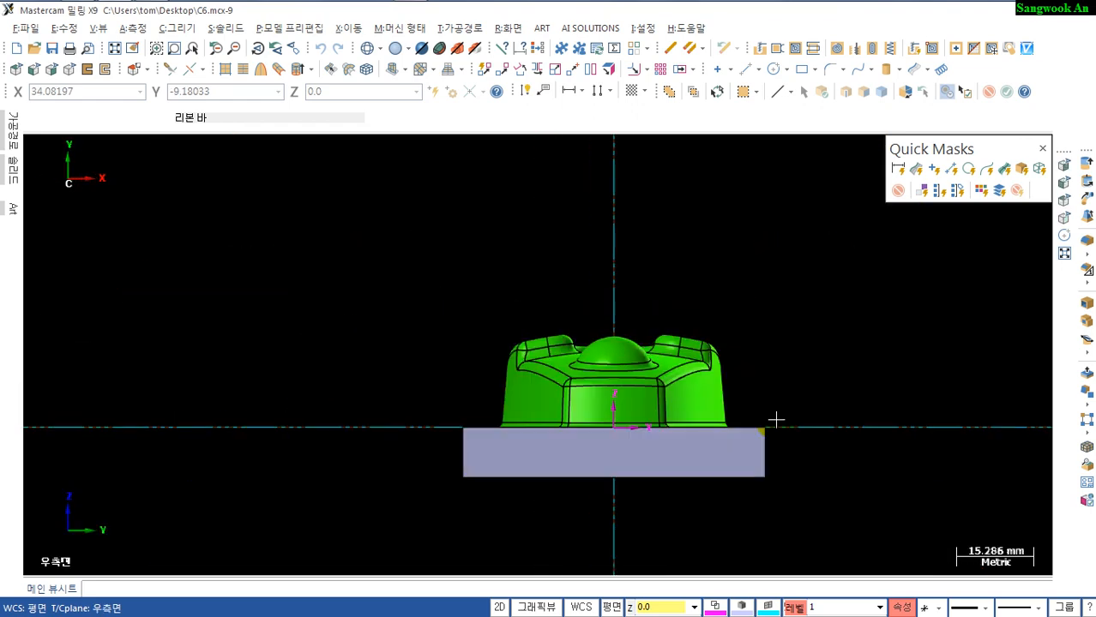
pyautogui.click(775, 420)
pyautogui.hotkey('alt', '7')
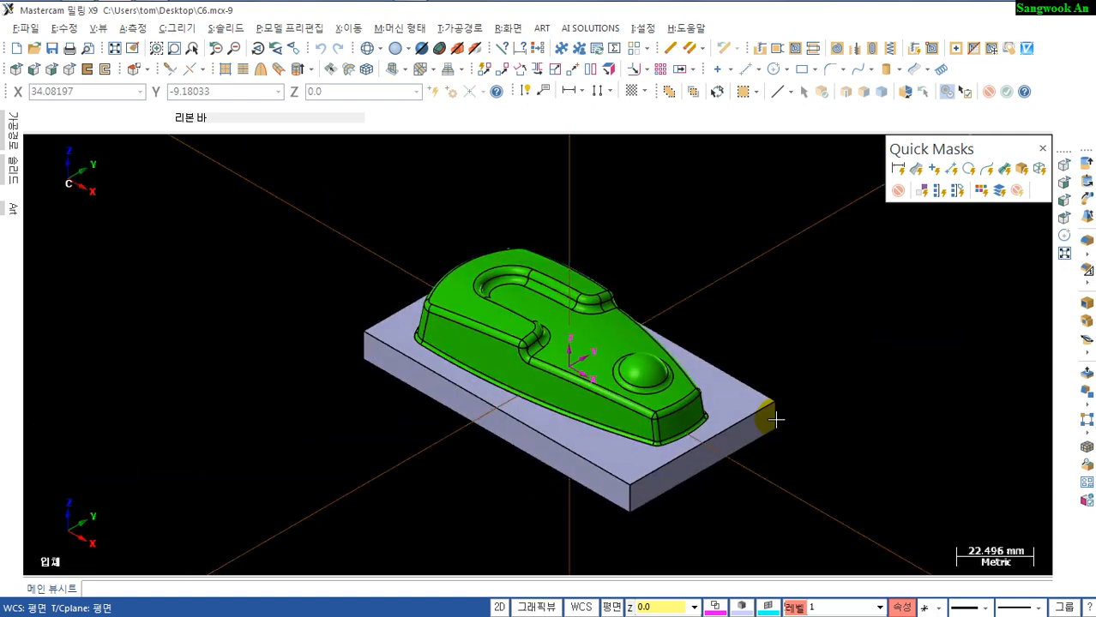
# Switch to the 6.PNG part drawing in Windows Photo Viewer, enlarge it to study the dimensions, and return to Mastercam
pyautogui.hotkey('alt', 'Tab')
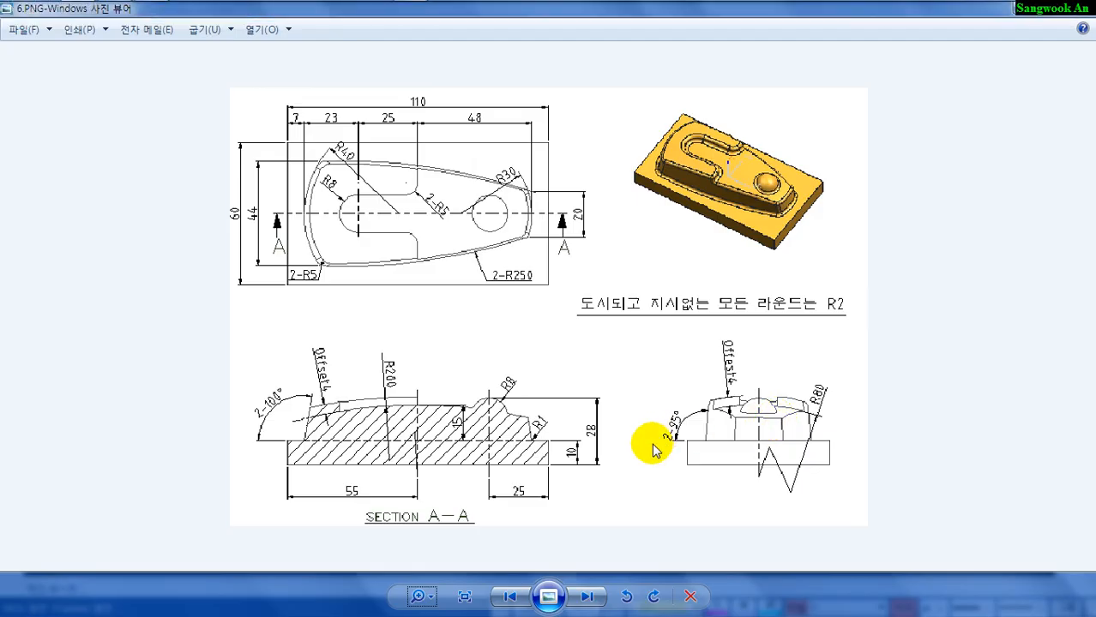
pyautogui.click(420, 596)
pyautogui.moveTo(421, 593); pyautogui.dragTo(420, 591)
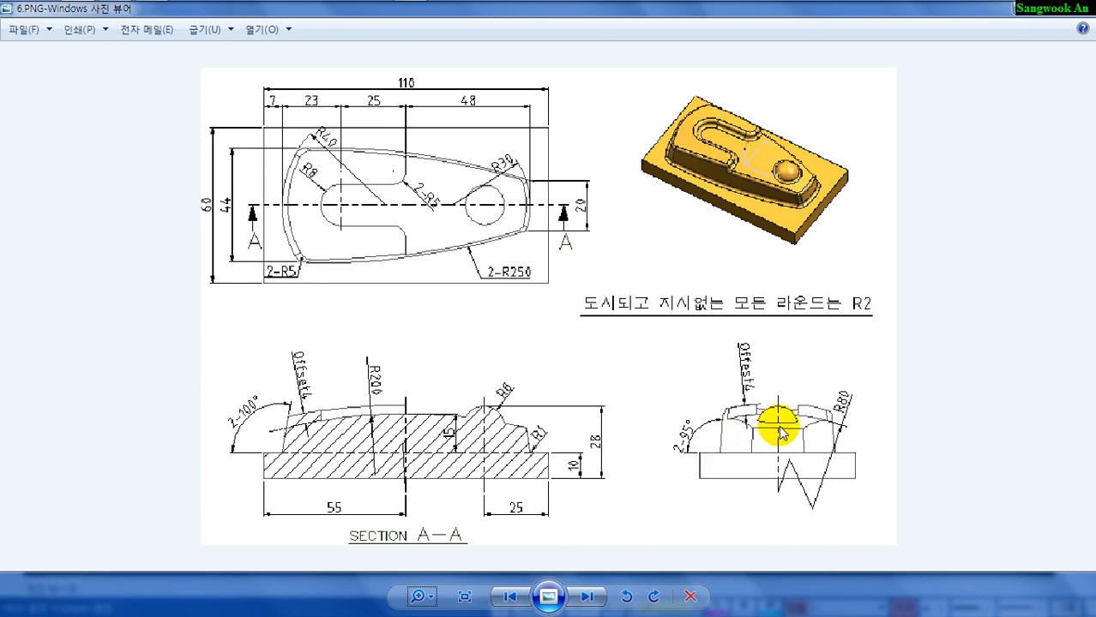
pyautogui.hotkey('alt', 'Tab')
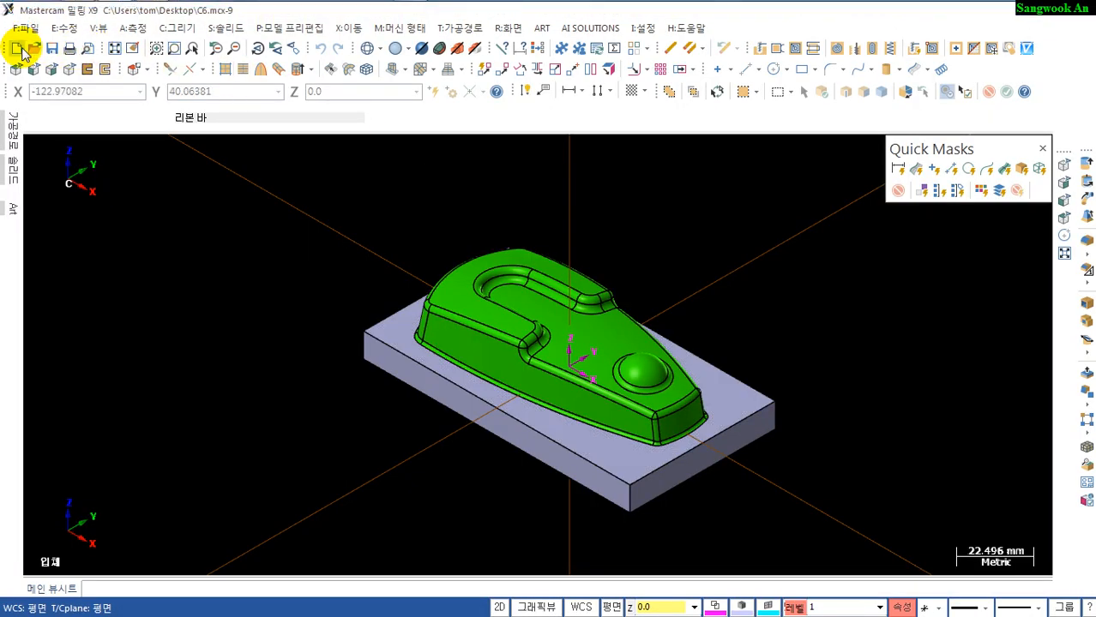
# Start a new file and draw a rectangle centred on the origin, 110 mm wide and 60 mm high
pyautogui.click(17, 48)
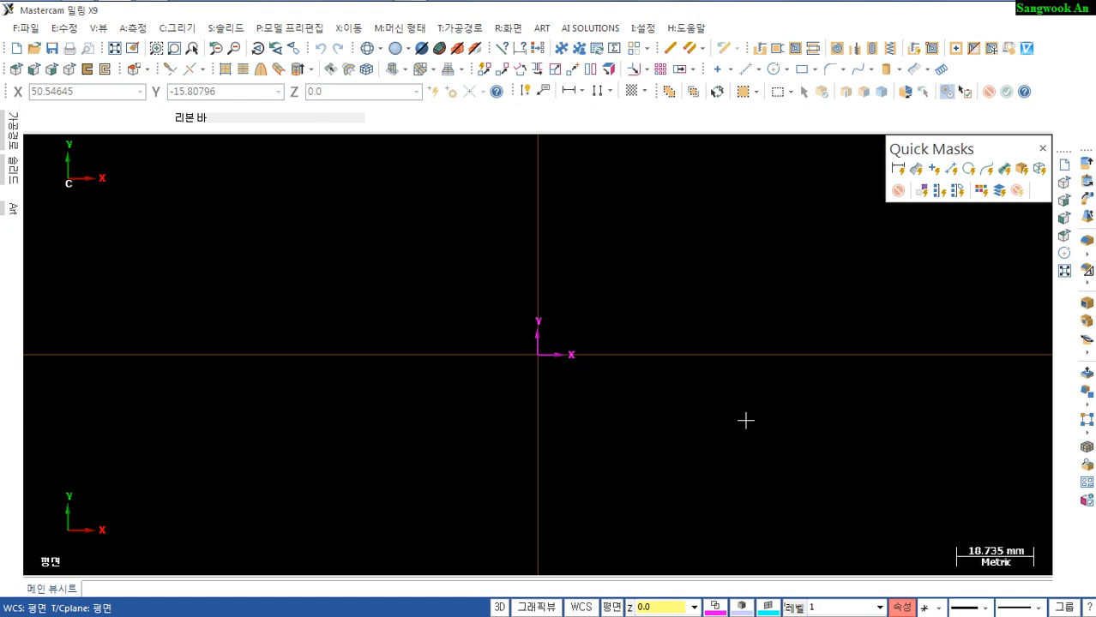
pyautogui.moveTo(687, 397)
pyautogui.mouseDown(button='middle')
pyautogui.moveTo(694, 387)
pyautogui.moveTo(694, 421)
pyautogui.moveTo(680, 387)
pyautogui.moveTo(689, 404)
pyautogui.mouseUp(button='middle')
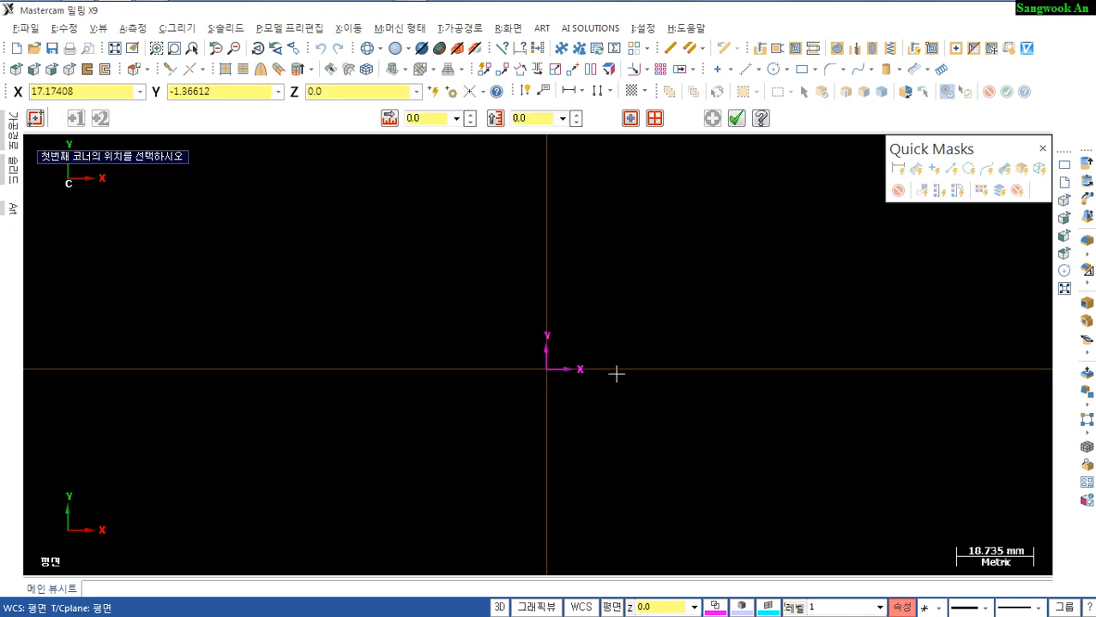
pyautogui.click(546, 368)
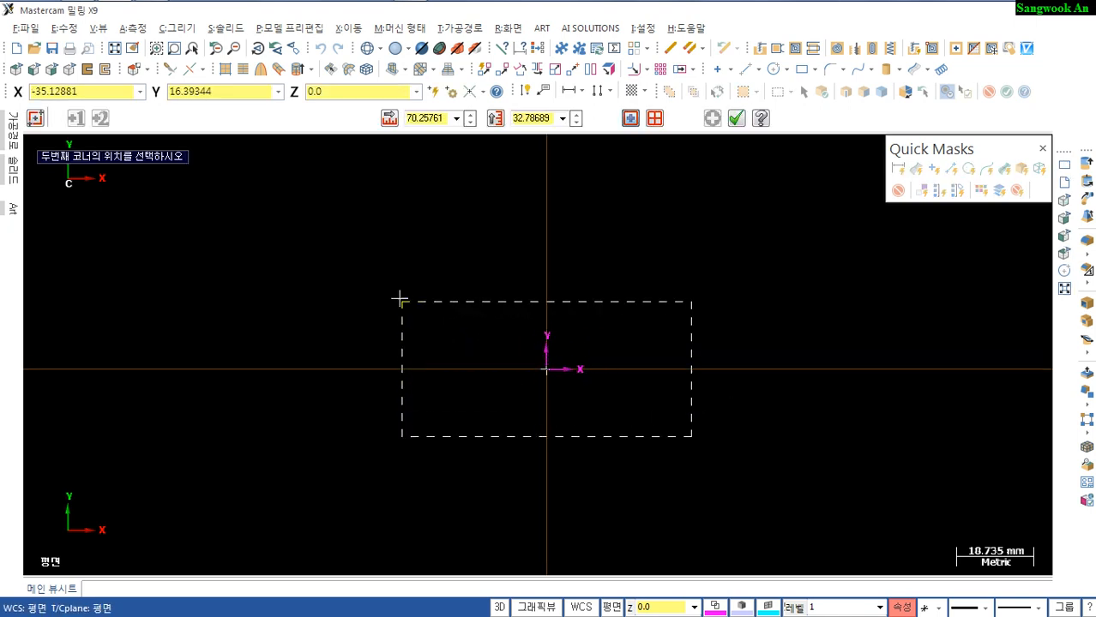
pyautogui.click(357, 261)
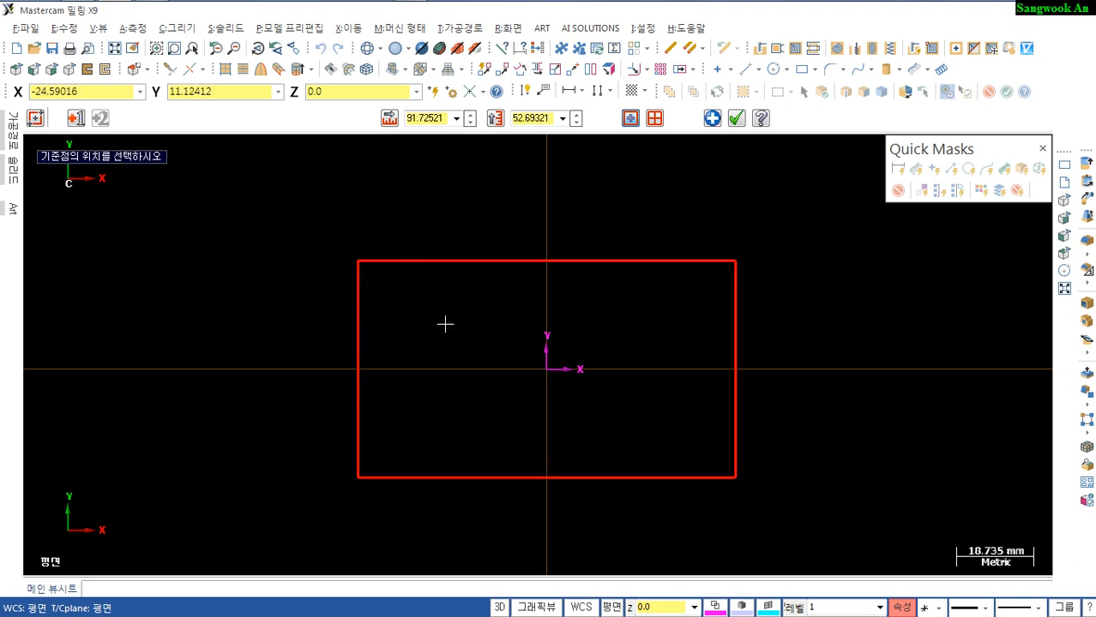
pyautogui.press('w')
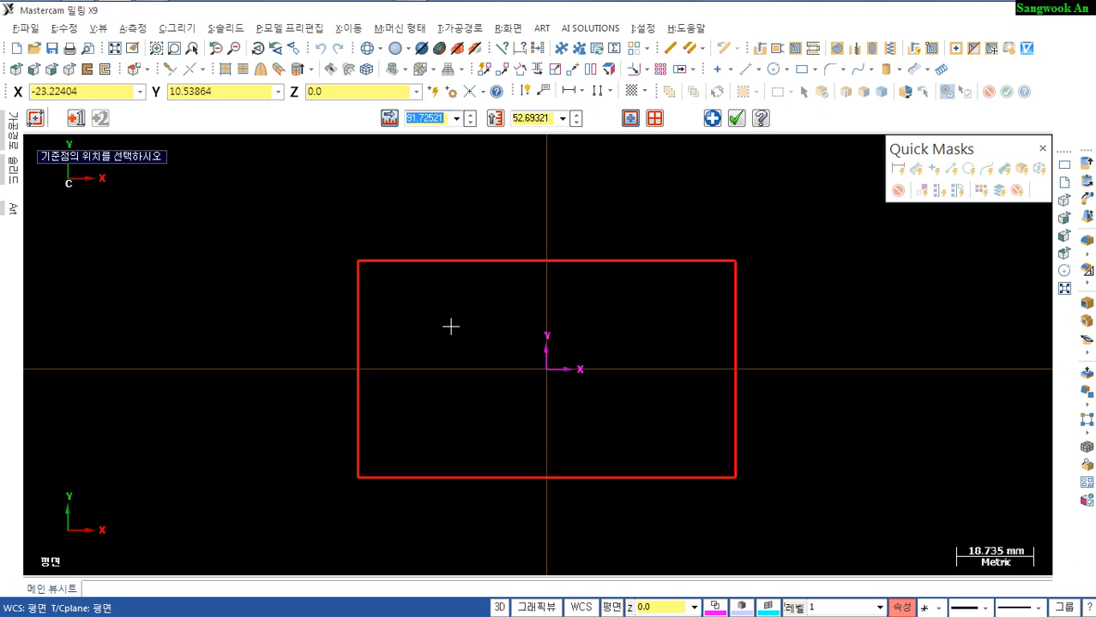
pyautogui.write('110')
pyautogui.press('Tab')
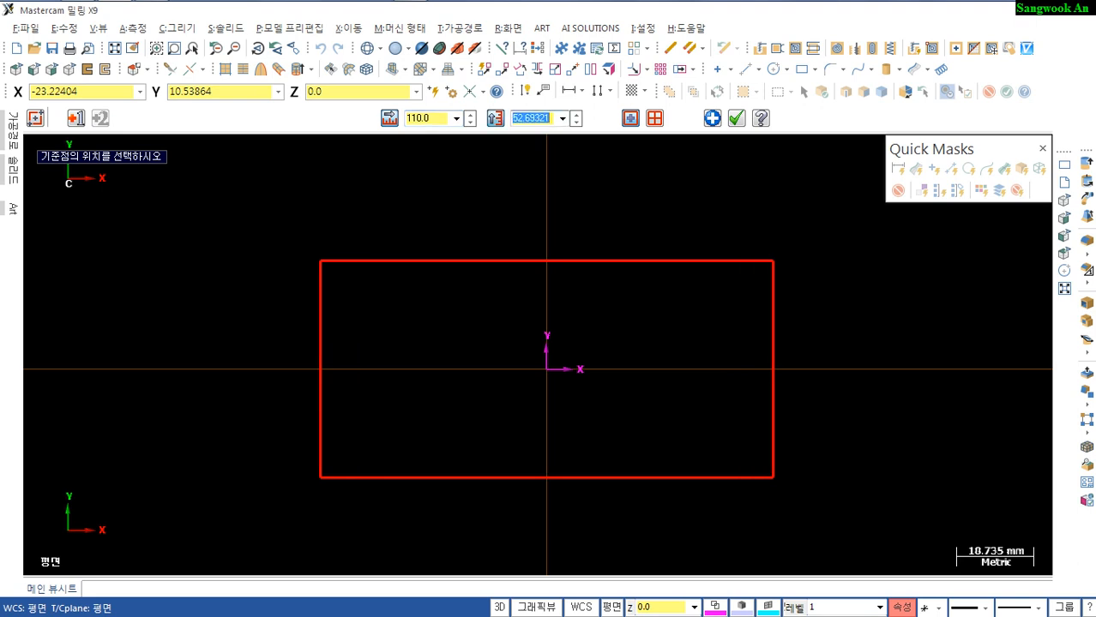
pyautogui.write('60')
pyautogui.press('Return')
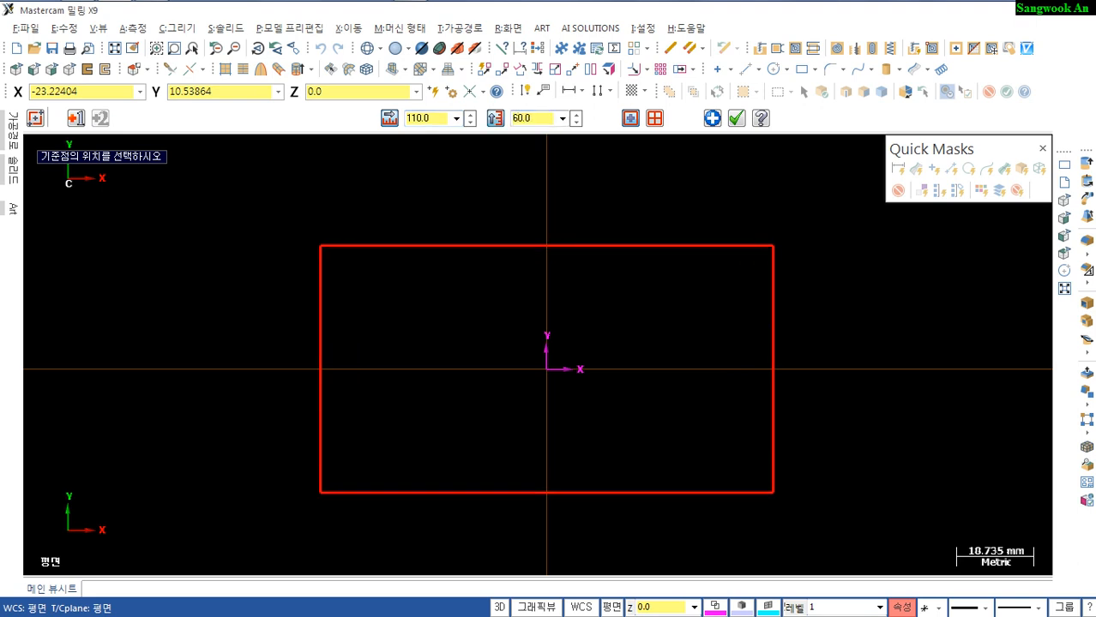
# Draw a horizontal centre line from the midpoint of the rectangle's left edge to the midpoint of its right edge
pyautogui.scroll(-2, 451, 327)
pyautogui.moveTo(437, 376); pyautogui.dragTo(456, 362, button='middle')
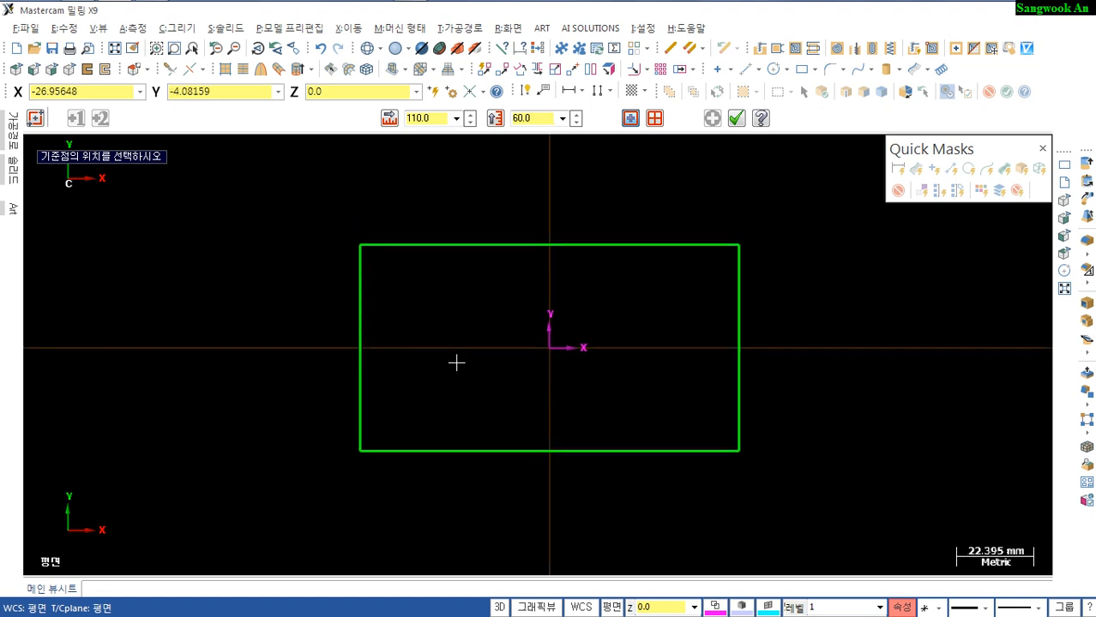
pyautogui.press('l')
pyautogui.click(361, 347)
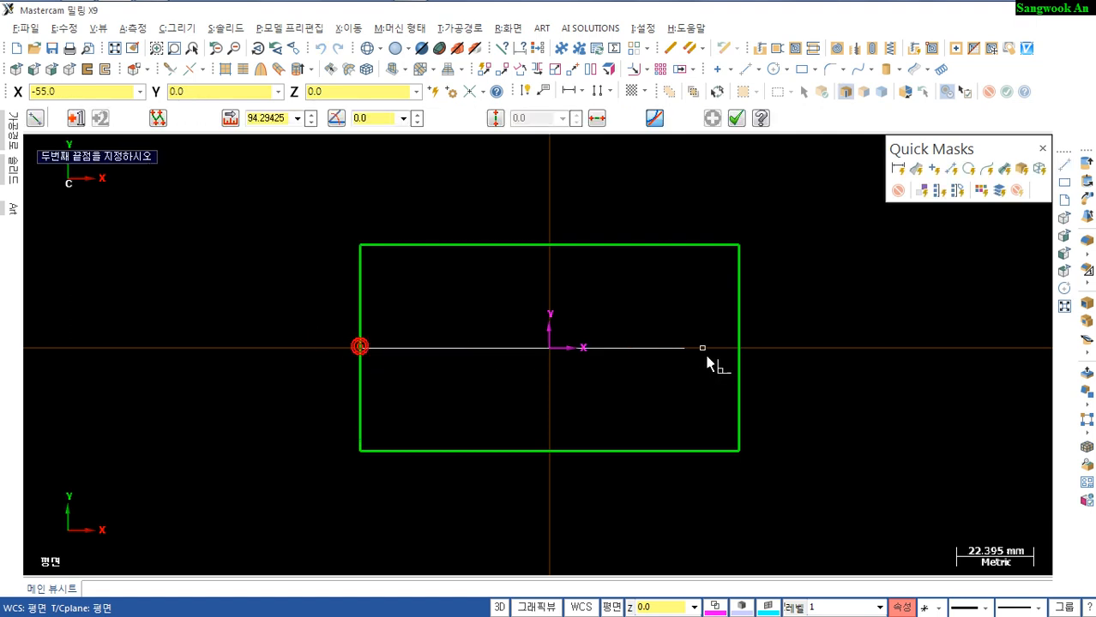
pyautogui.click(739, 347)
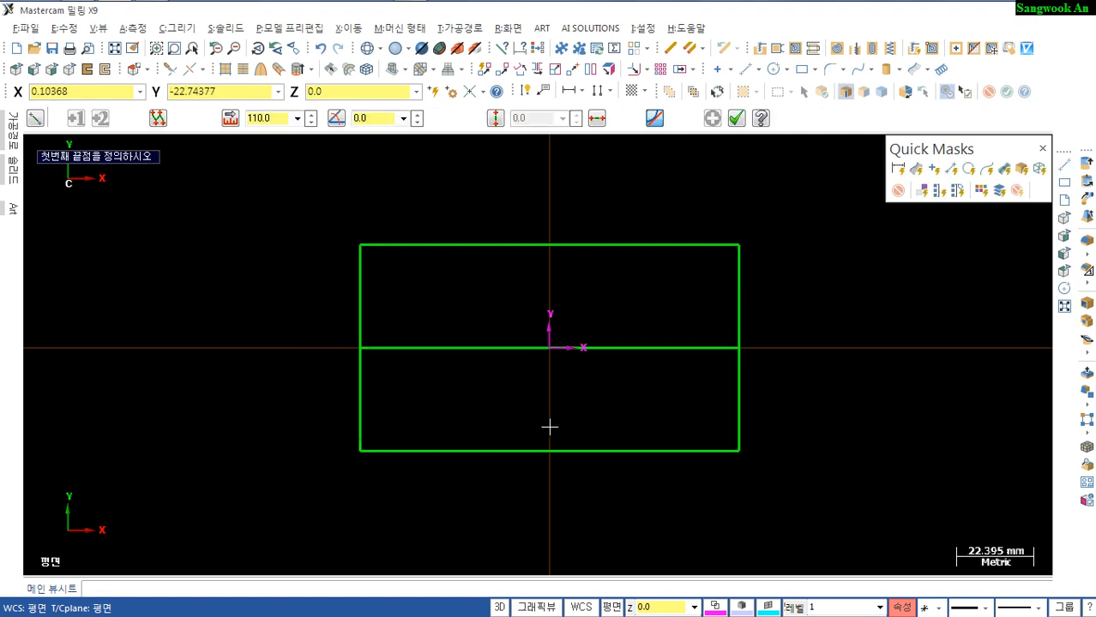
# Create a parallel line 7 mm inside the rectangle's left edge and another 23 mm to the right of that line
pyautogui.press('p')
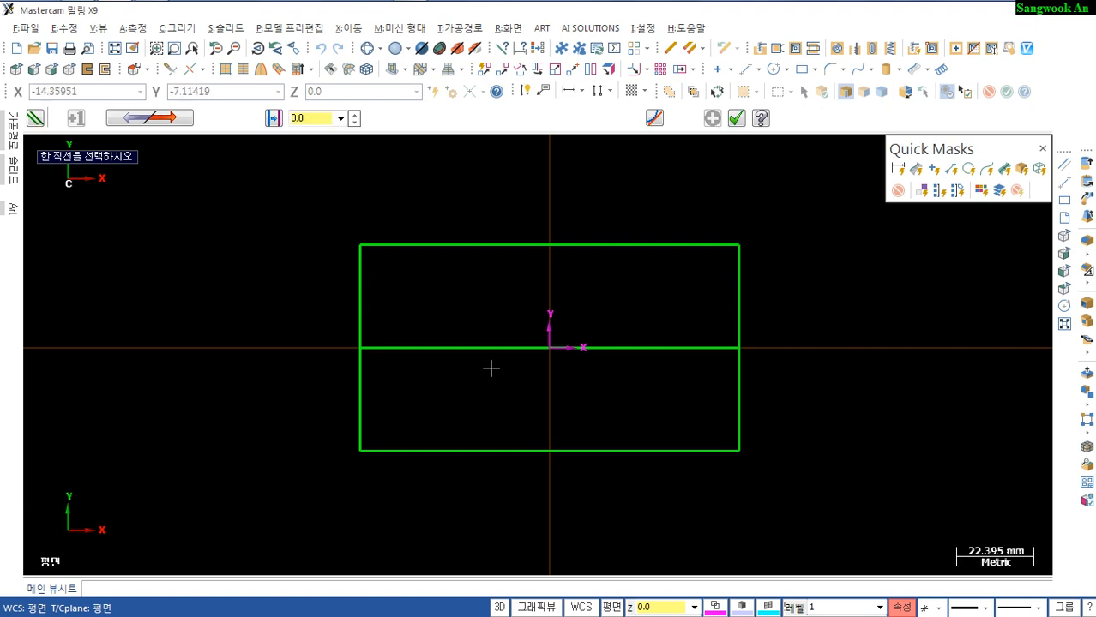
pyautogui.click(361, 318)
pyautogui.click(394, 315)
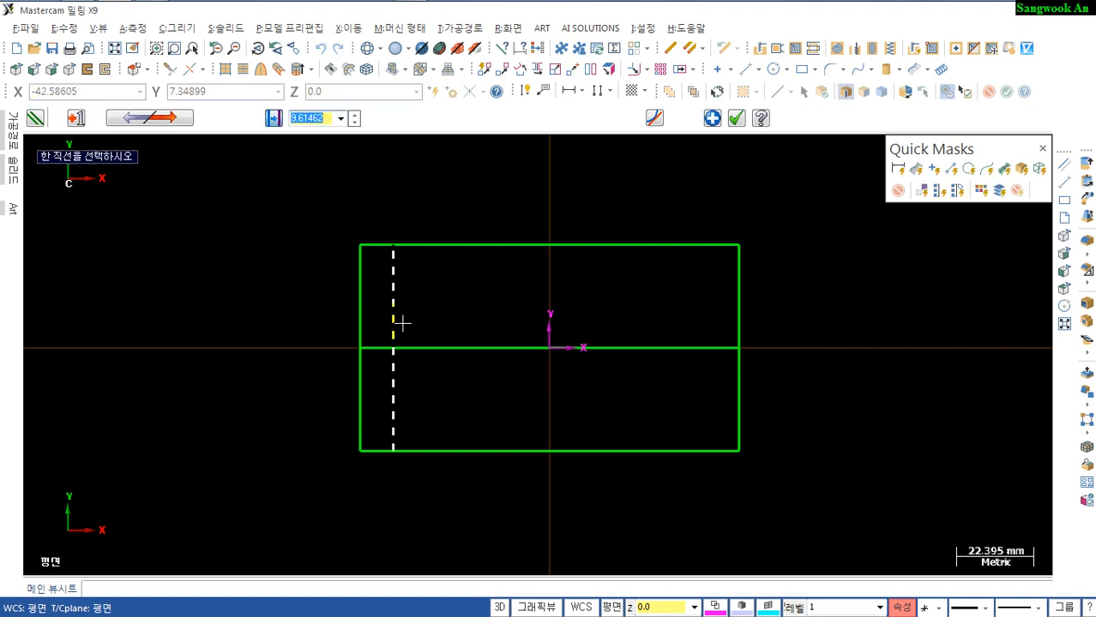
pyautogui.write('7')
pyautogui.press('Return')
pyautogui.click(384, 325)
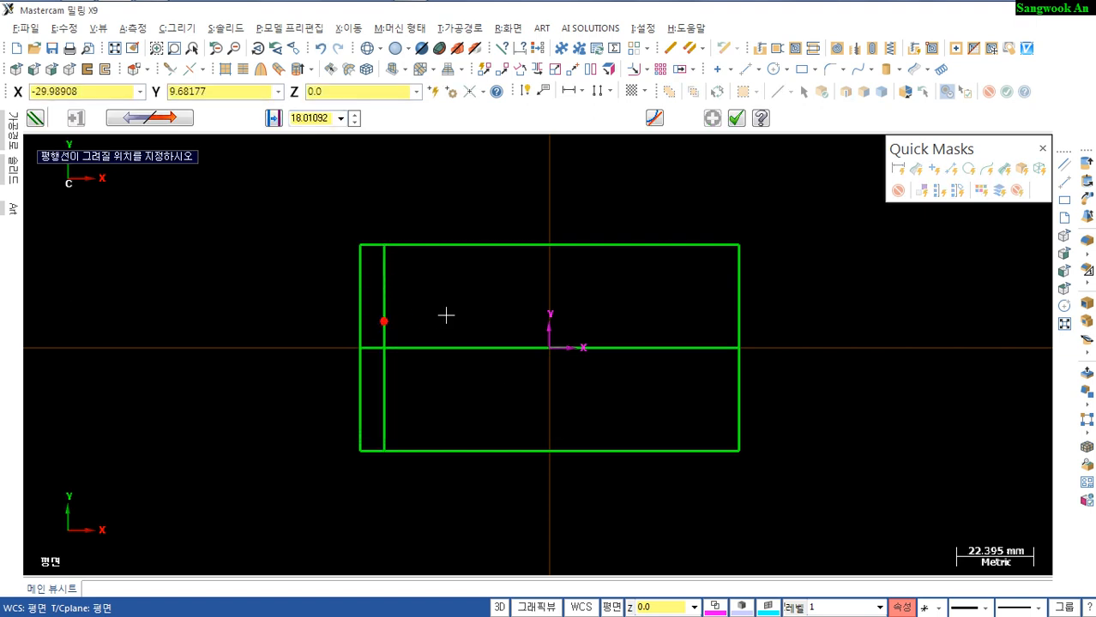
pyautogui.click(446, 315)
pyautogui.write('23')
pyautogui.press('Return')
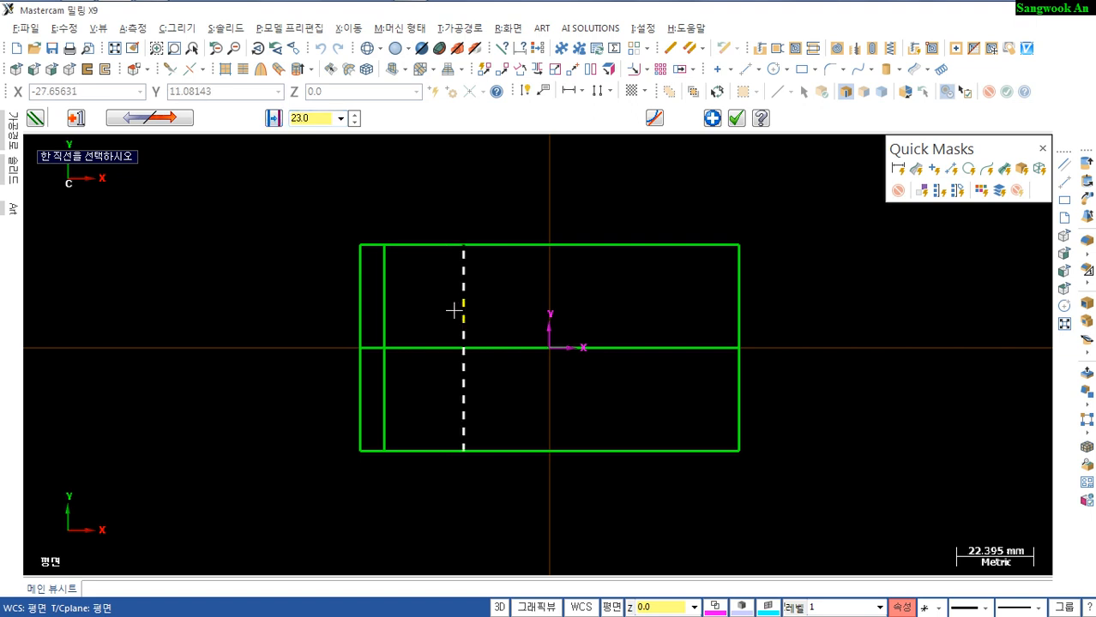
# Create a parallel line 25 mm right of the second inner vertical line, and another 48 mm right of that one
pyautogui.click(542, 298)
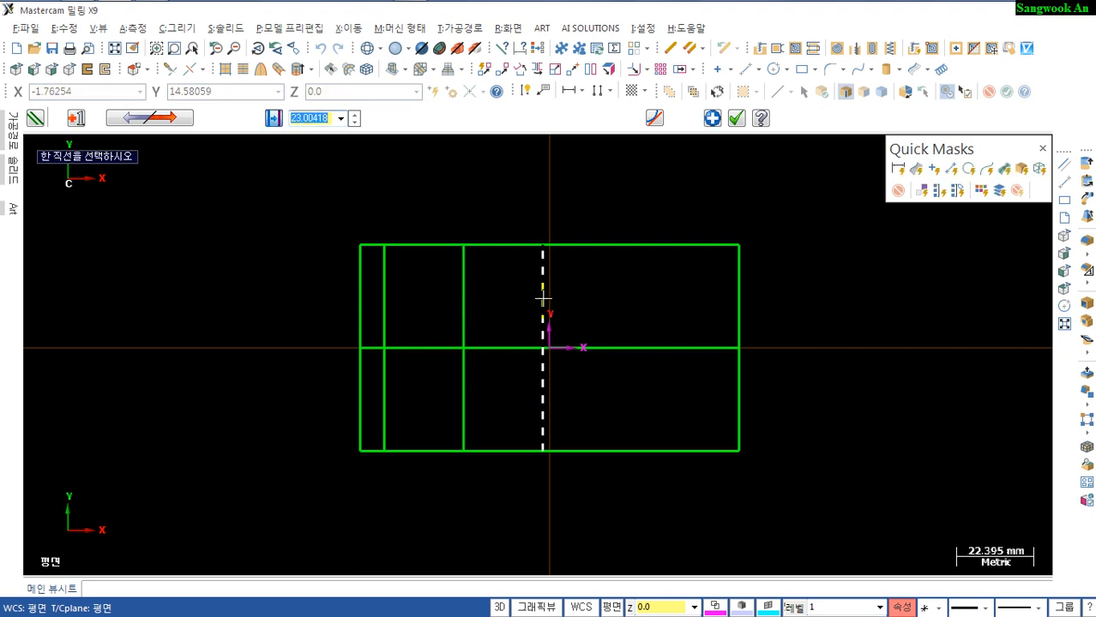
pyautogui.write('25')
pyautogui.press('Return')
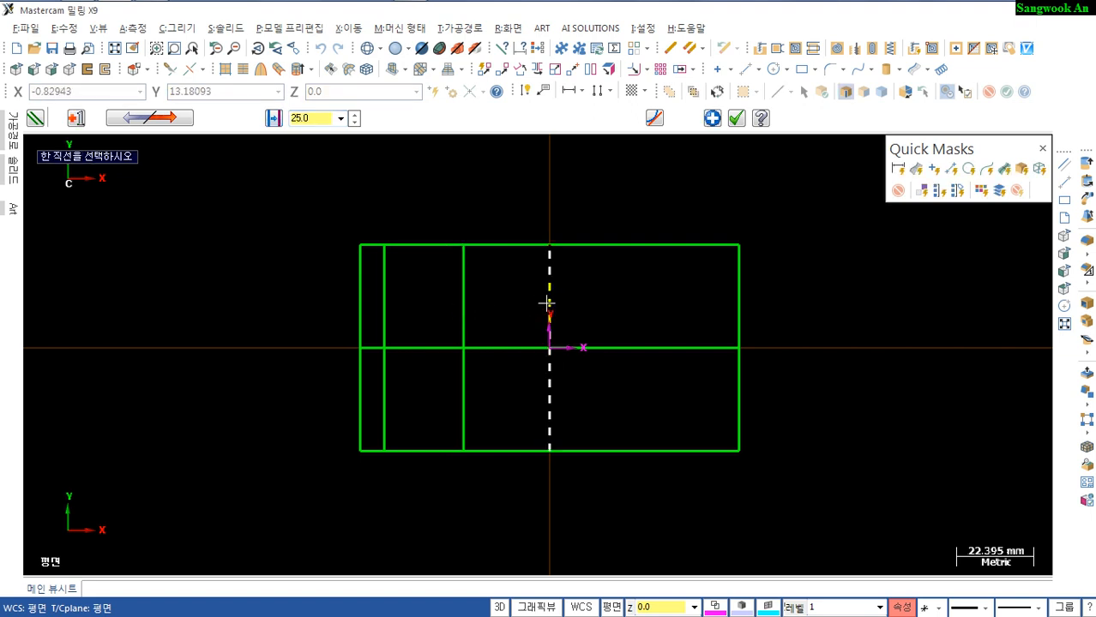
pyautogui.click(546, 302)
pyautogui.click(701, 316)
pyautogui.write('4')
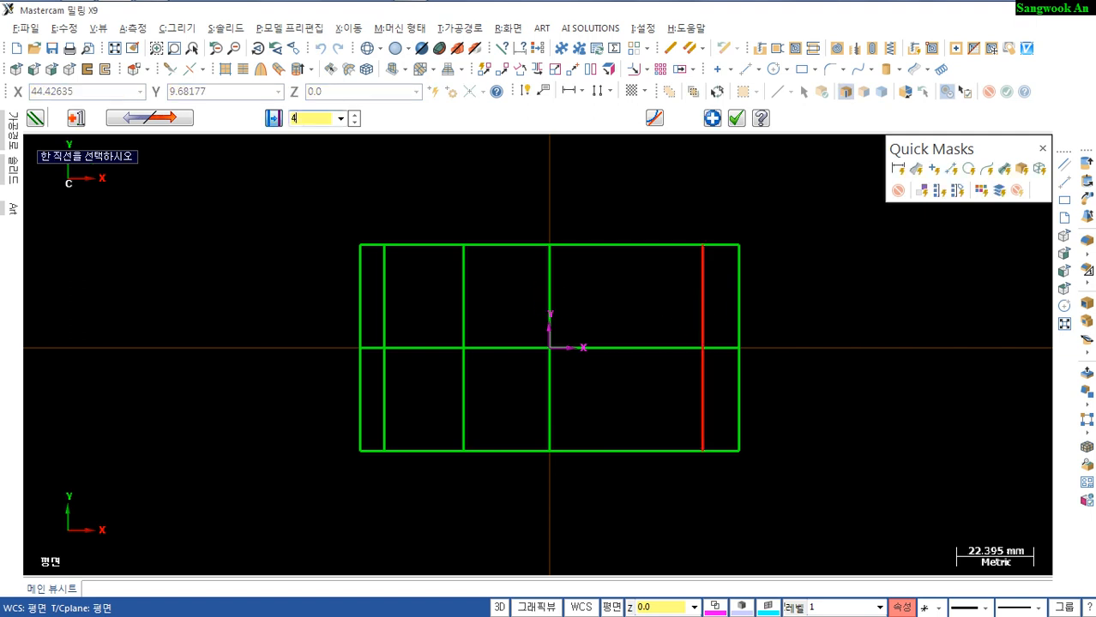
pyautogui.write('8')
pyautogui.press('Return')
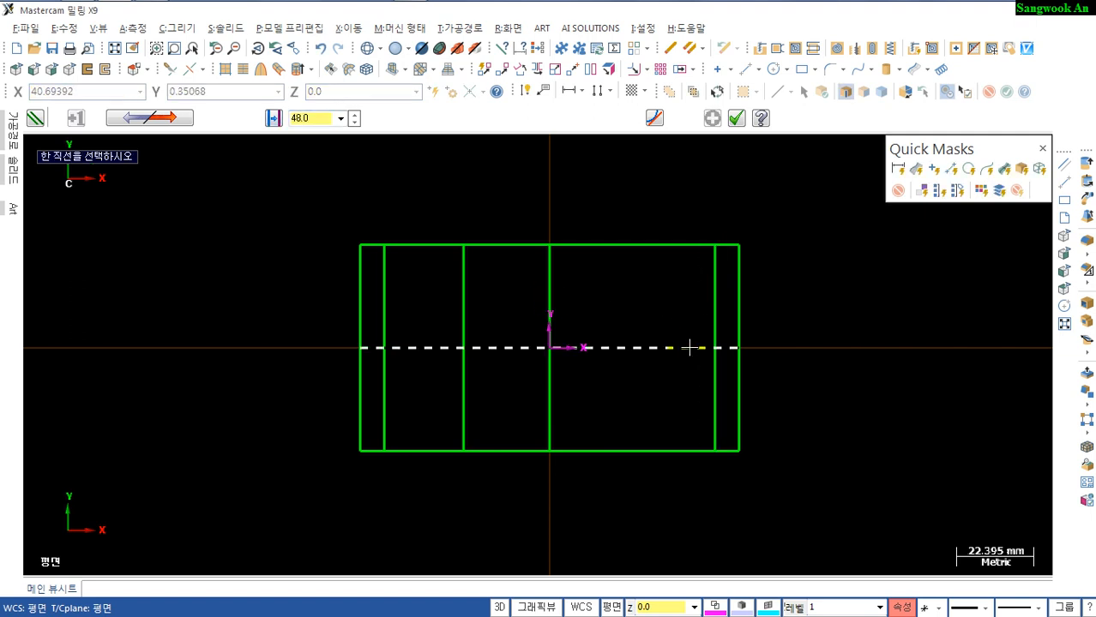
pyautogui.scroll(1, 393, 542)
pyautogui.moveTo(405, 525); pyautogui.dragTo(389, 491, button='middle')
pyautogui.press('Escape')
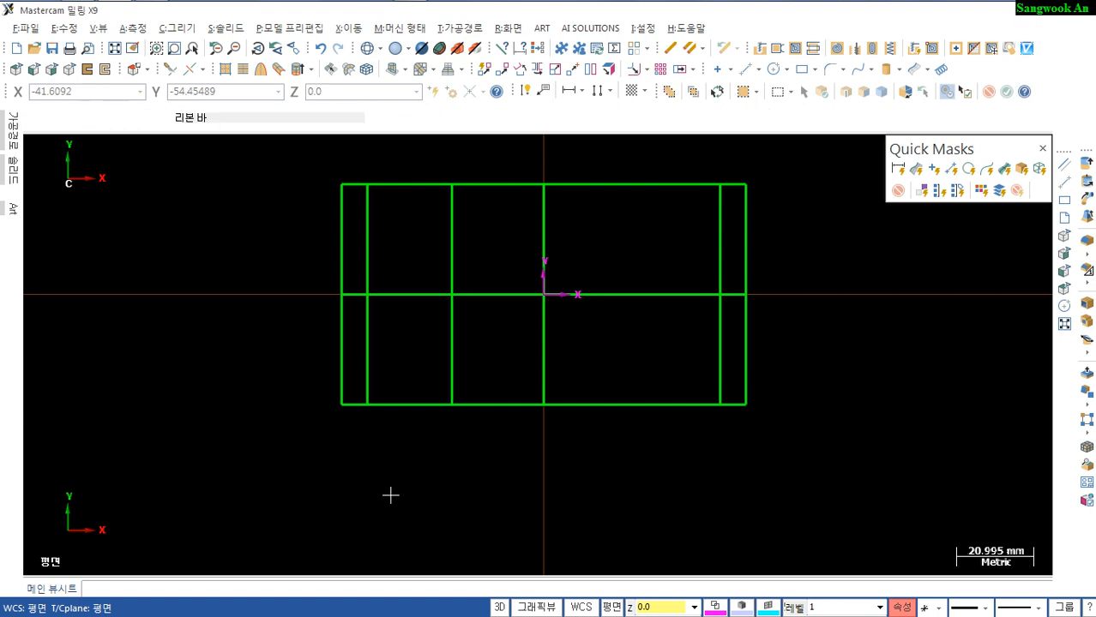
# Dimension the rectangle's overall width and the spacing from its left edge to the first inner vertical line
pyautogui.press('d')
pyautogui.click(500, 409)
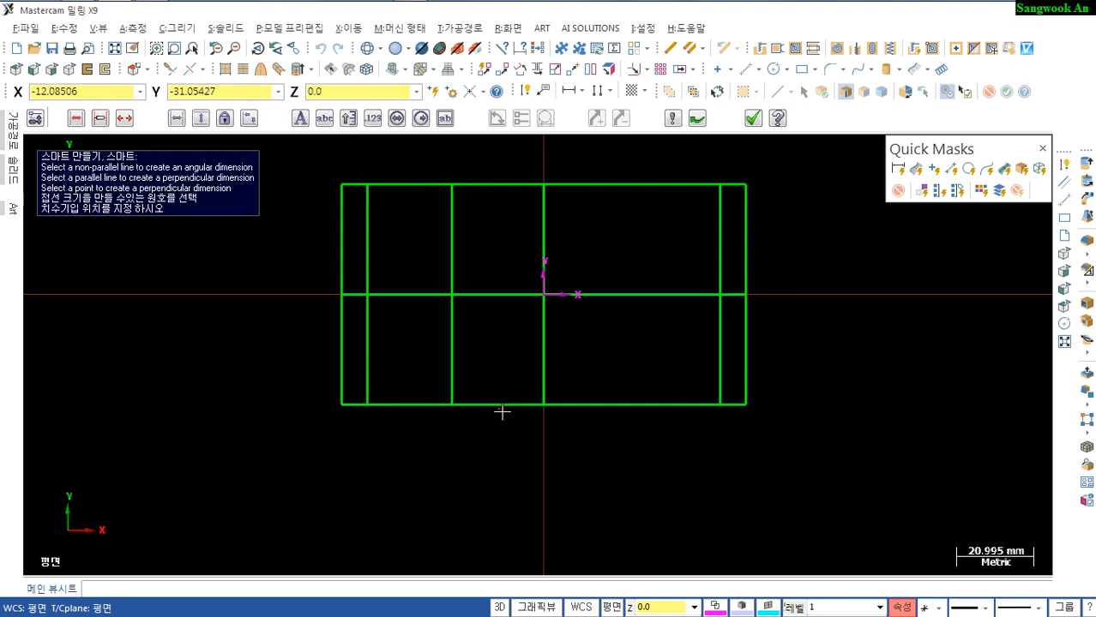
pyautogui.click(497, 503)
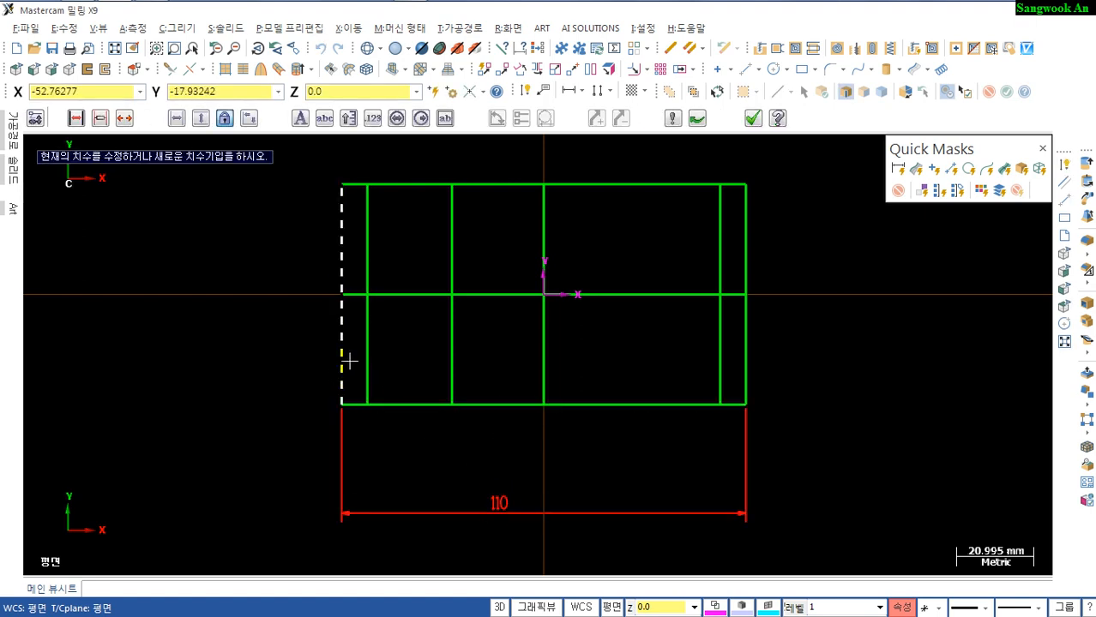
pyautogui.click(358, 361)
pyautogui.click(367, 453)
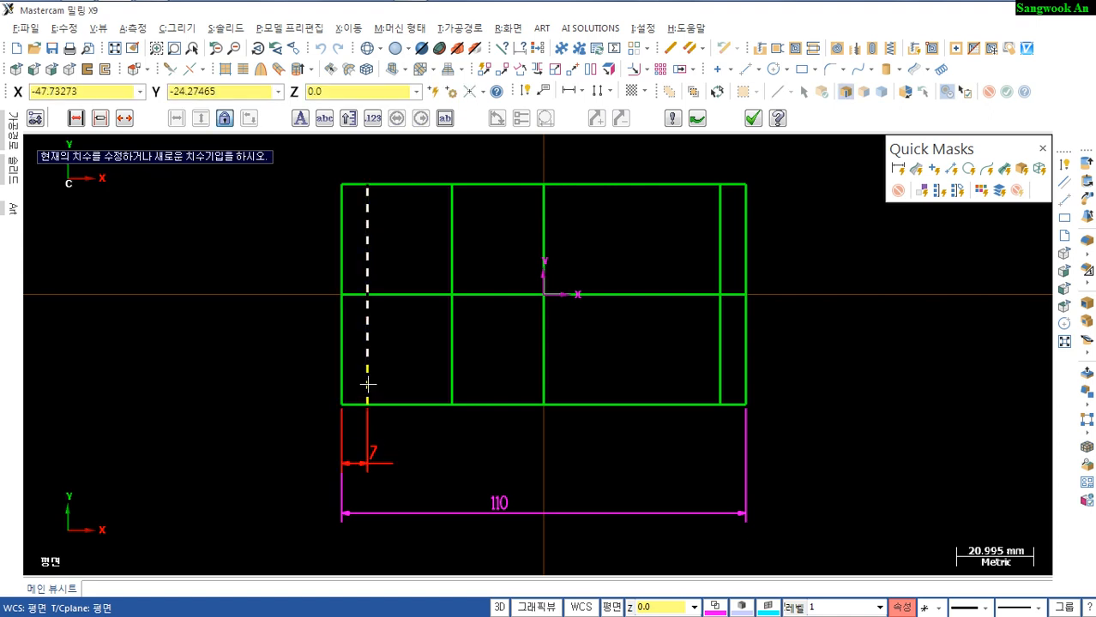
# Dimension the spacings from the first to the second and from the second to the third inner vertical line
pyautogui.click(452, 372)
pyautogui.click(455, 463)
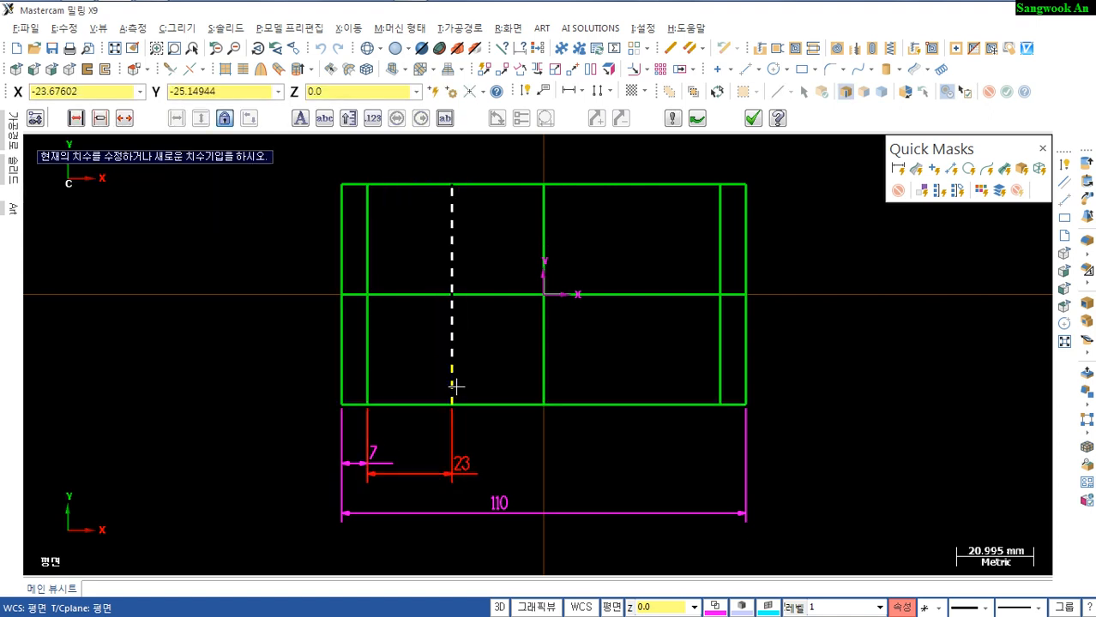
pyautogui.click(454, 385)
pyautogui.click(542, 377)
pyautogui.click(547, 468)
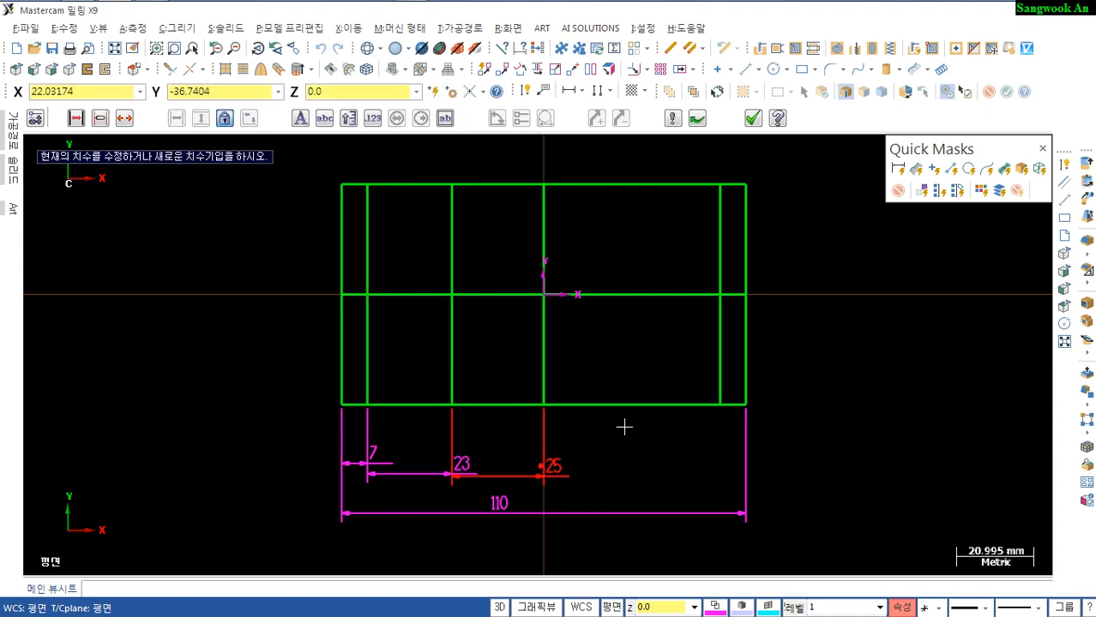
# Dimension the spacing between the third and fourth inner vertical lines and the rectangle's overall height
pyautogui.click(546, 363)
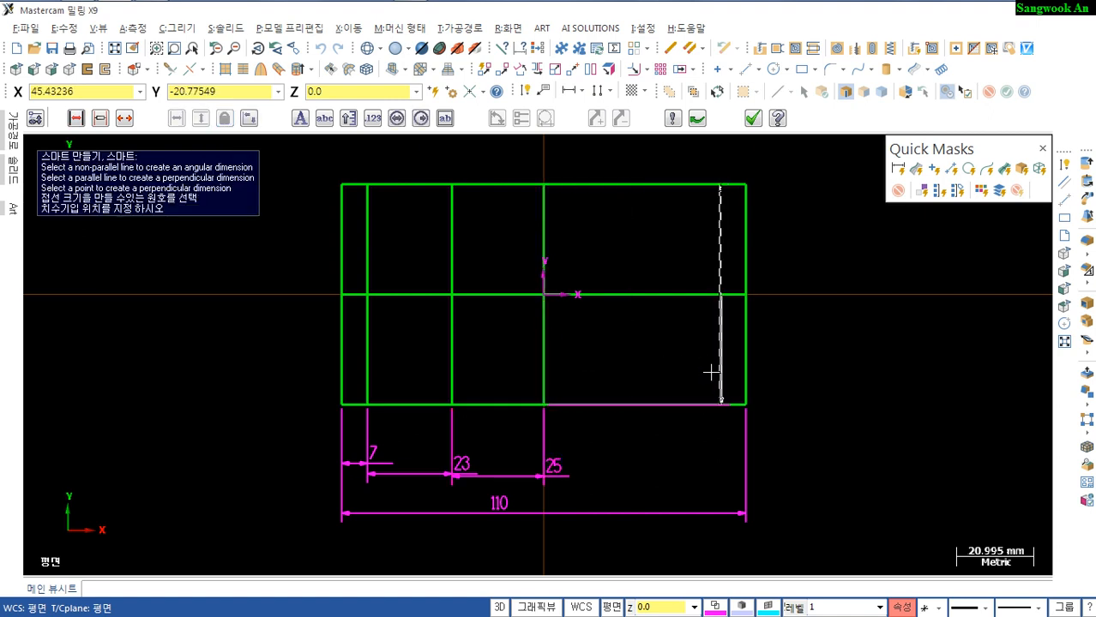
pyautogui.click(711, 372)
pyautogui.click(703, 468)
pyautogui.click(745, 257)
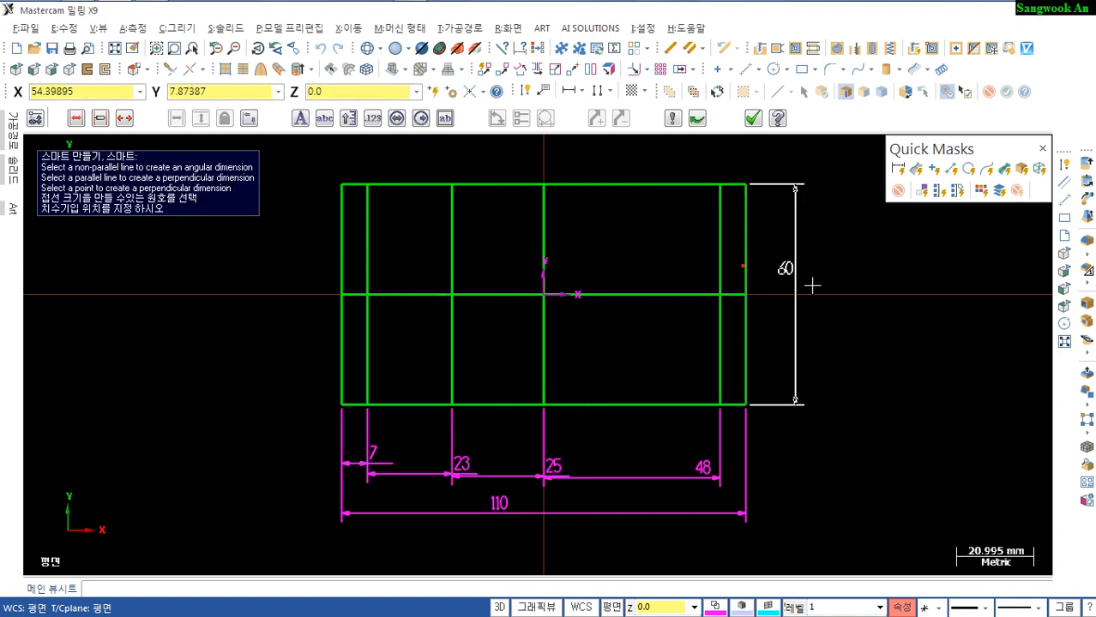
pyautogui.click(831, 307)
pyautogui.scroll(-2, 828, 426)
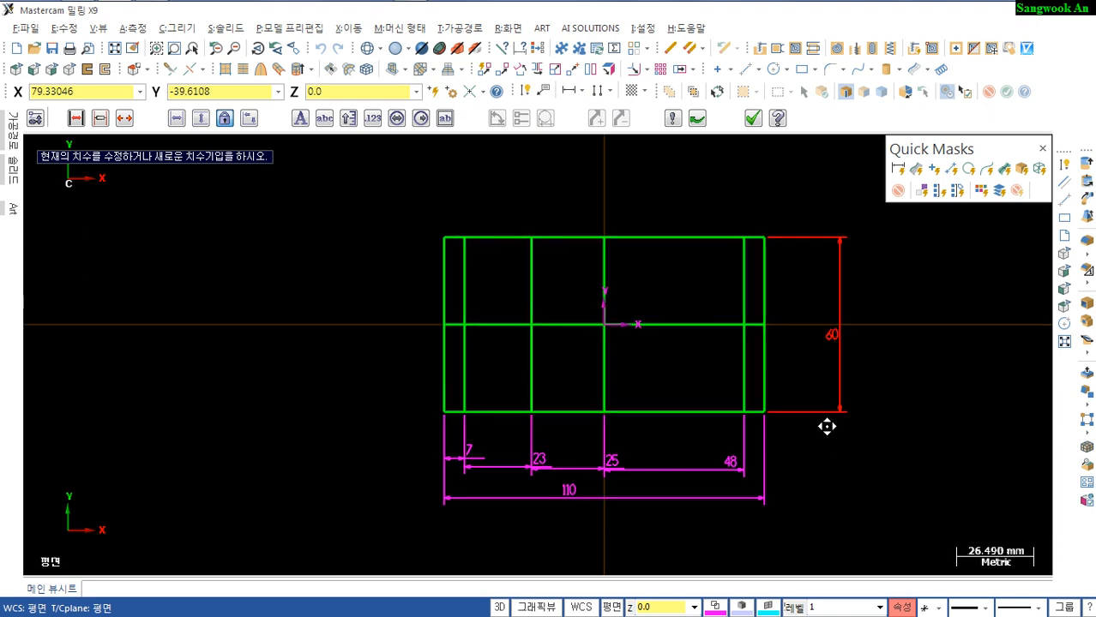
# Delete all dimensions from the layout, keeping the rectangle and reference lines
pyautogui.click(898, 170)
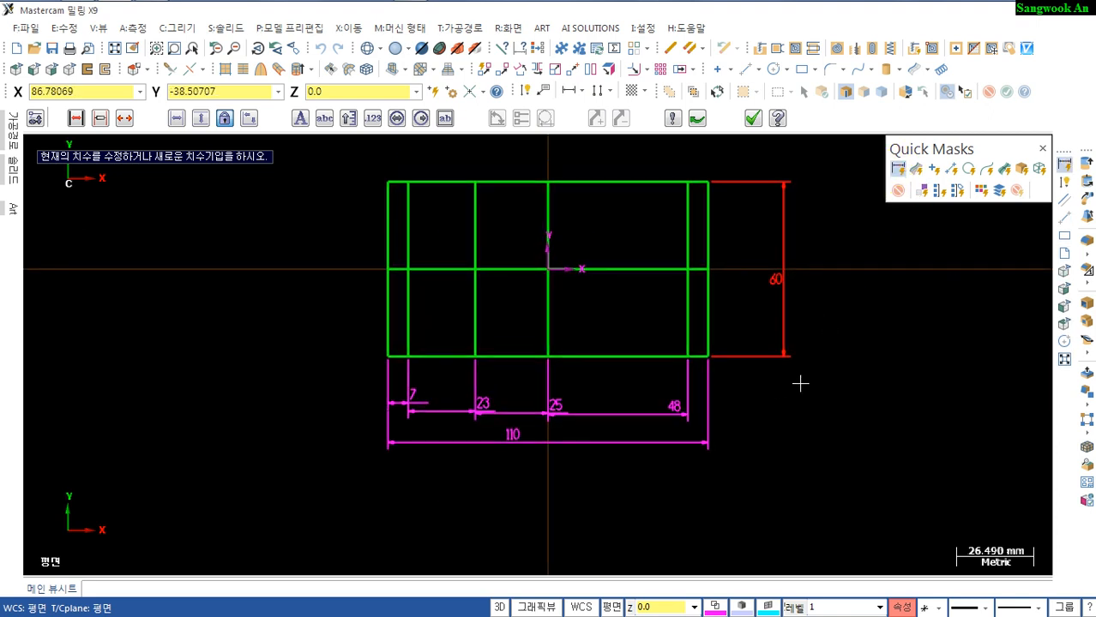
pyautogui.press('Escape')
pyautogui.click(898, 169)
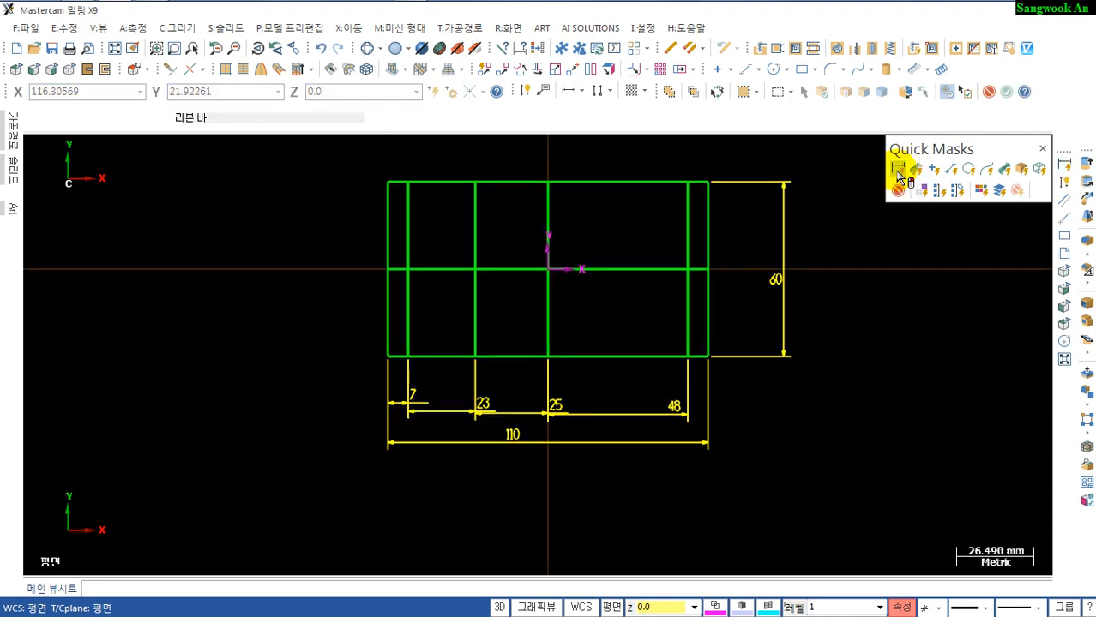
pyautogui.press('Delete')
# Create a parallel line 22 mm above the rectangle's horizontal centerline
pyautogui.scroll(1, 715, 436)
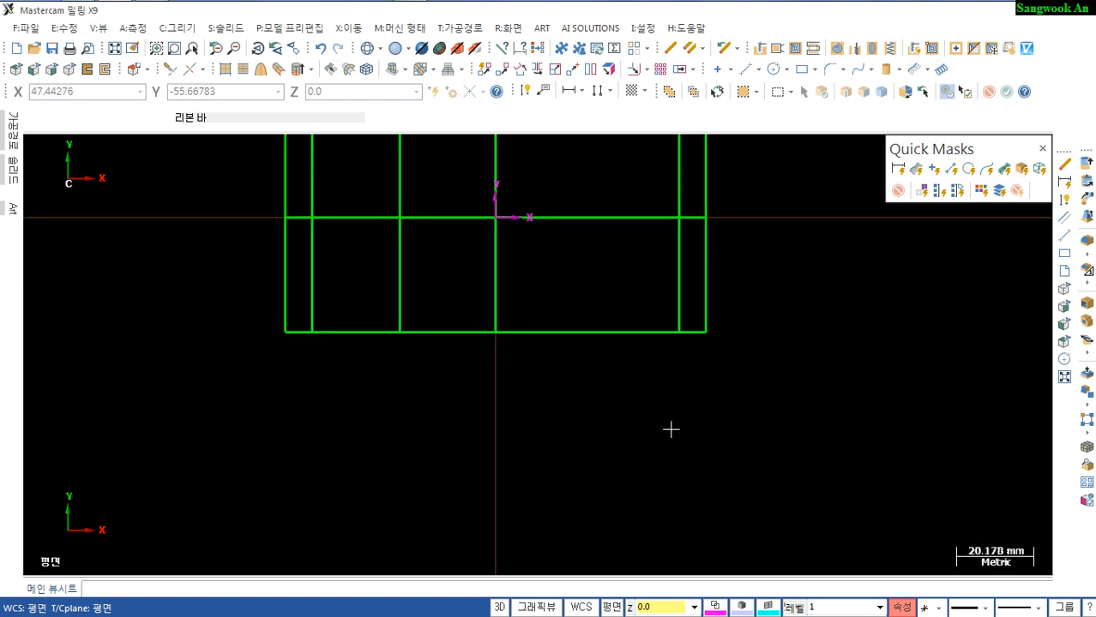
pyautogui.moveTo(671, 430); pyautogui.dragTo(684, 497, button='middle')
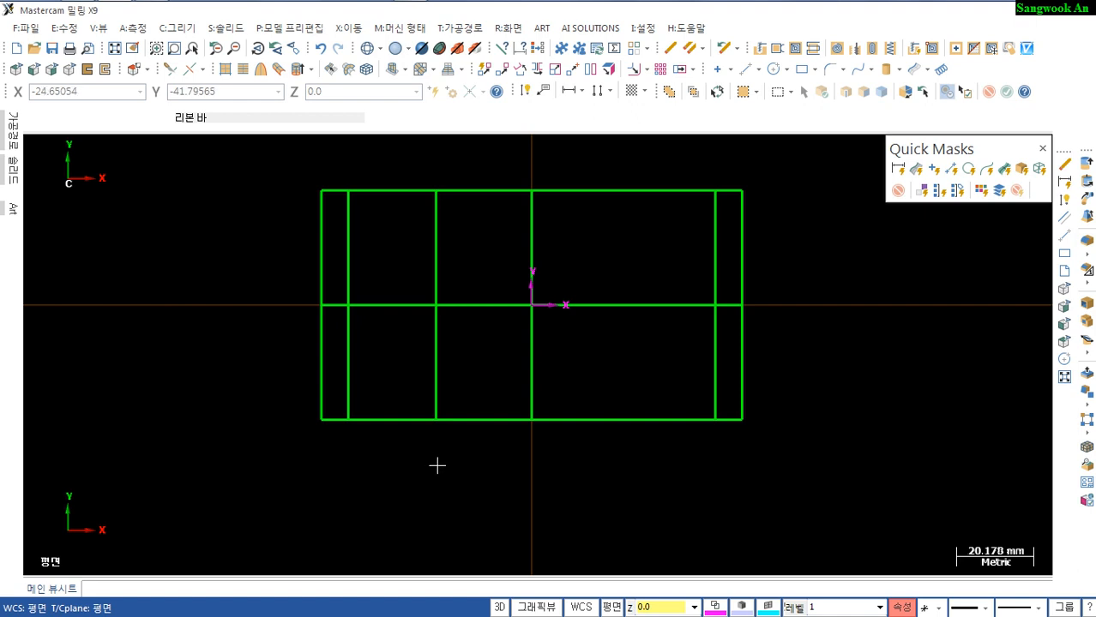
pyautogui.press('p')
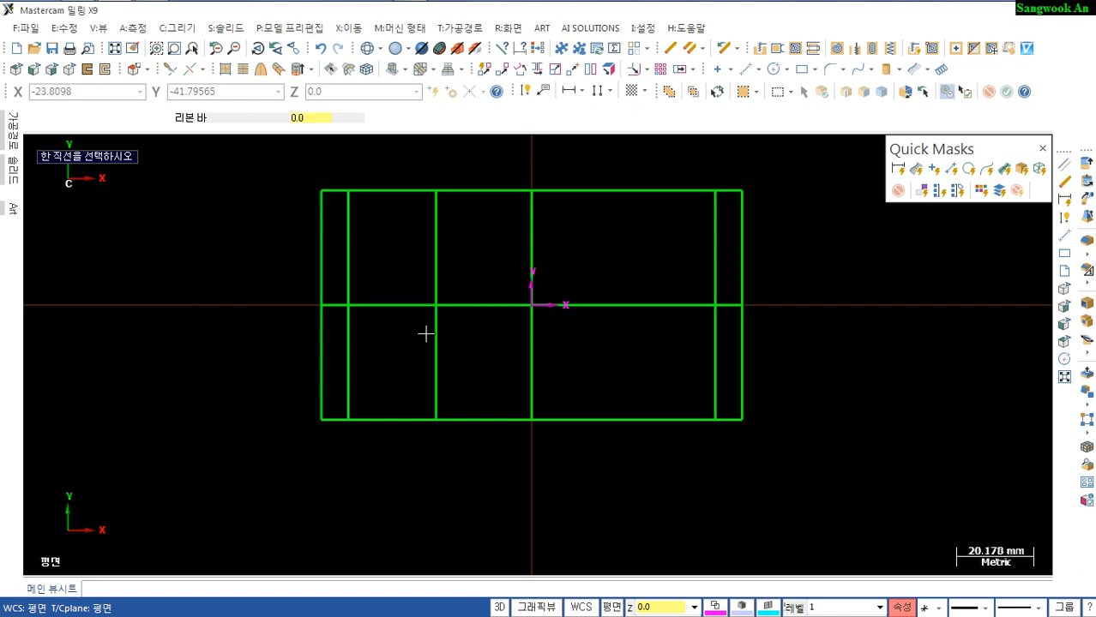
pyautogui.click(403, 298)
pyautogui.click(391, 220)
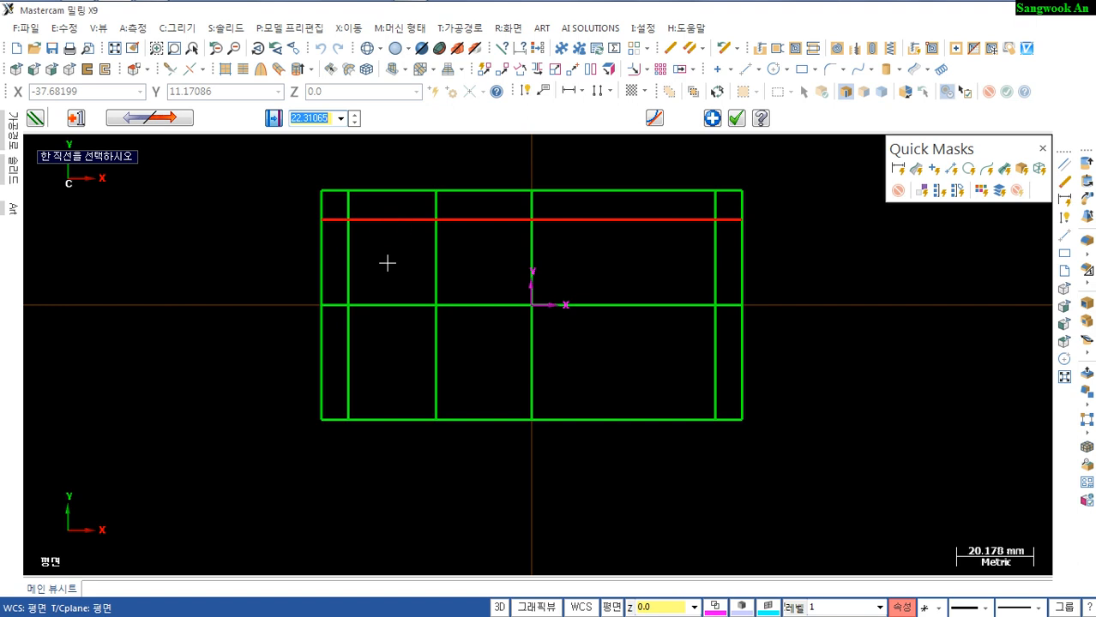
pyautogui.write('22.0')
pyautogui.press('Return')
# Create another parallel line 10 mm above the horizontal centerline and finish the parallel line command
pyautogui.click(607, 306)
pyautogui.click(622, 267)
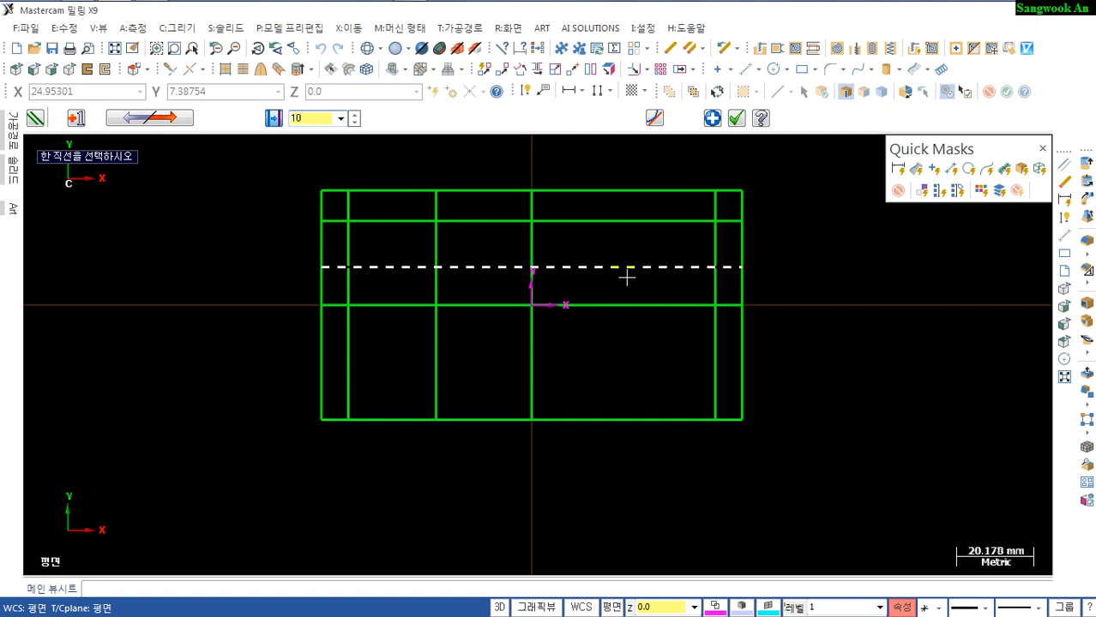
pyautogui.write('10')
pyautogui.press('Return')
pyautogui.scroll(2, 454, 335)
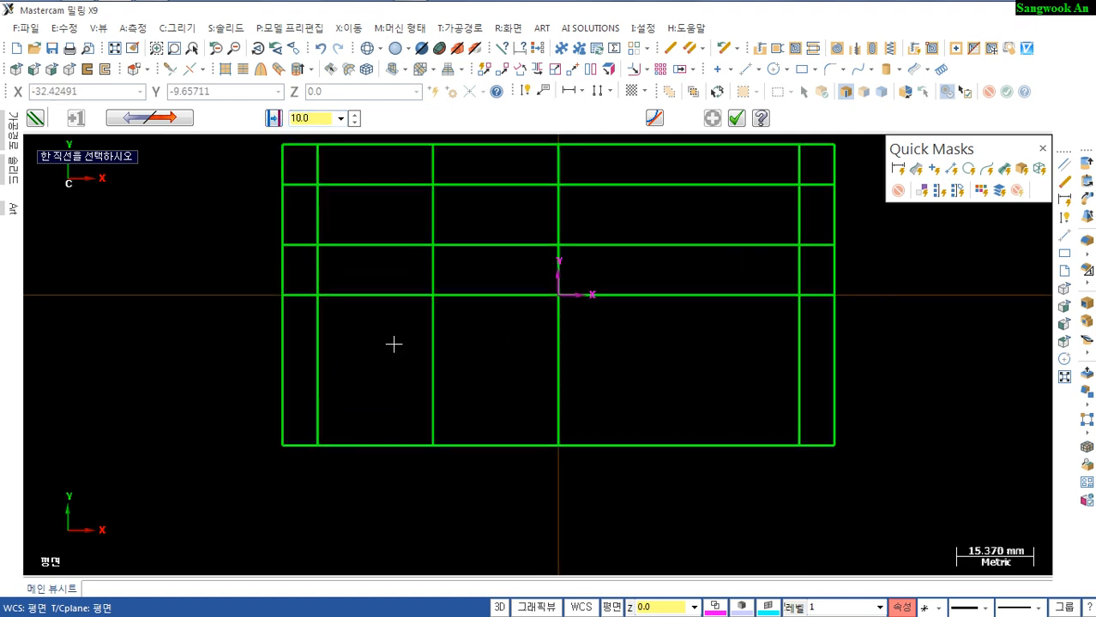
pyautogui.moveTo(393, 342); pyautogui.dragTo(379, 376, button='middle')
pyautogui.press('Escape')
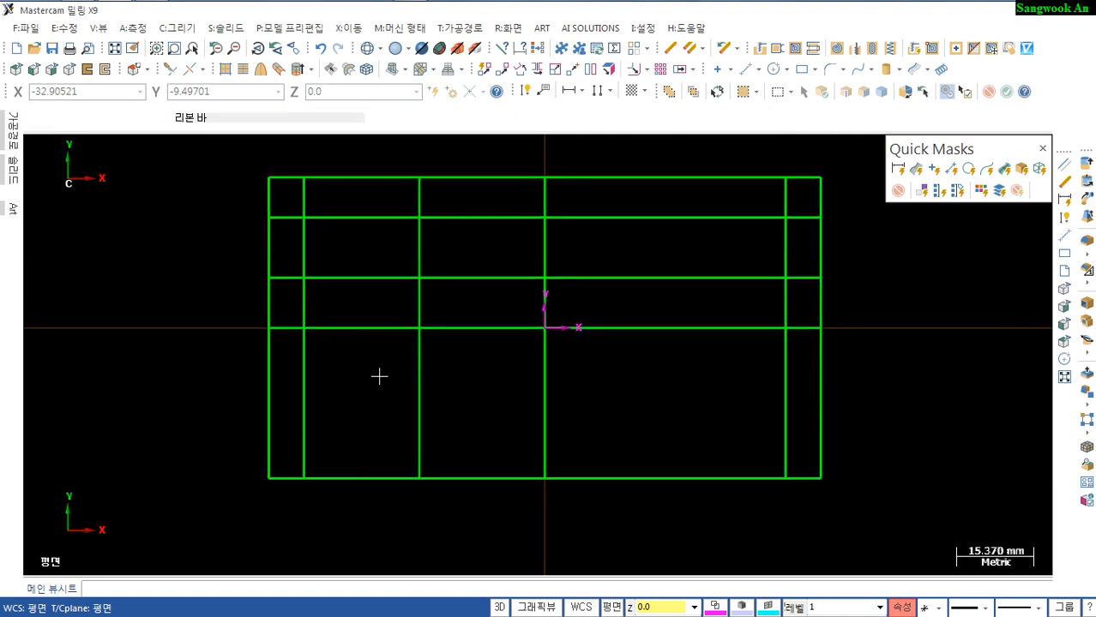
# Dimension the offsets of the two new parallel lines from the horizontal centerline, and delete both dimensions
pyautogui.press('d')
pyautogui.click(337, 326)
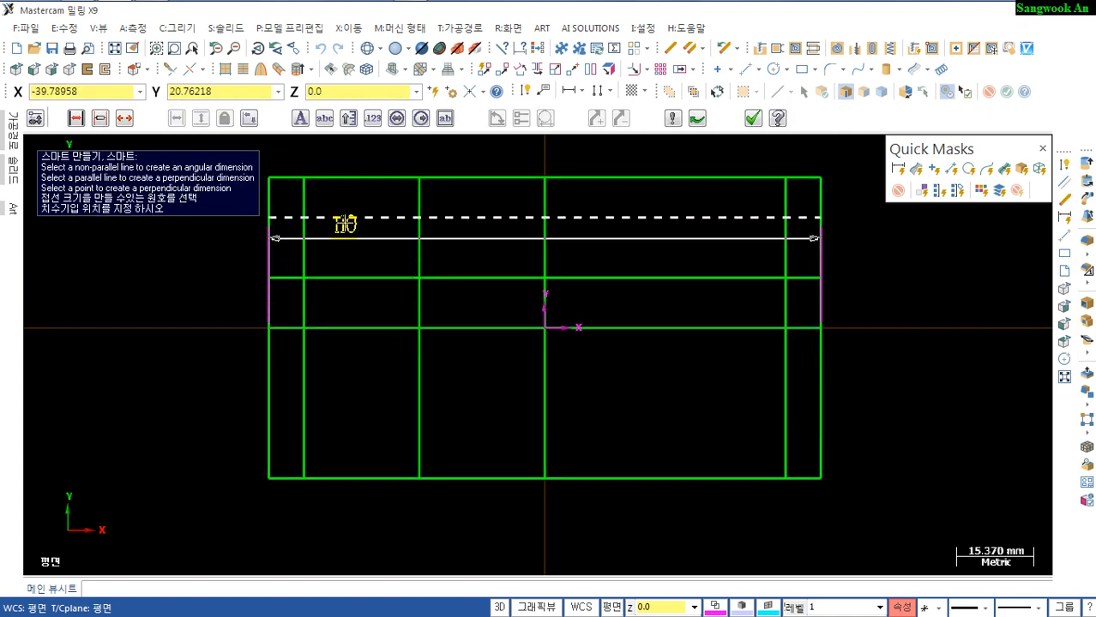
pyautogui.click(345, 218)
pyautogui.click(144, 273)
pyautogui.click(346, 326)
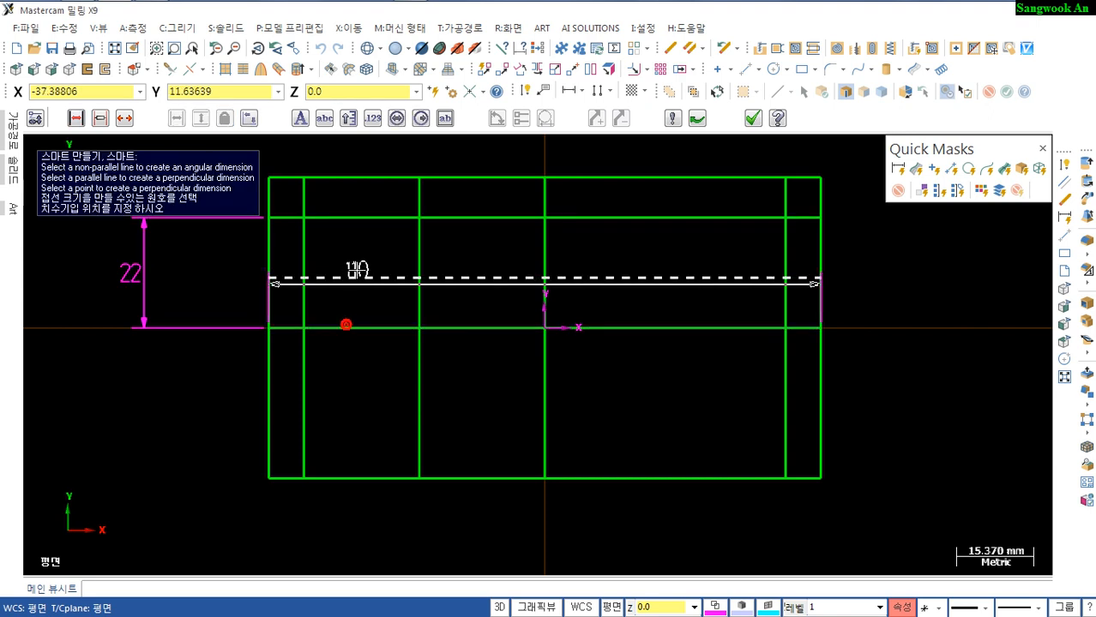
pyautogui.click(345, 279)
pyautogui.click(197, 279)
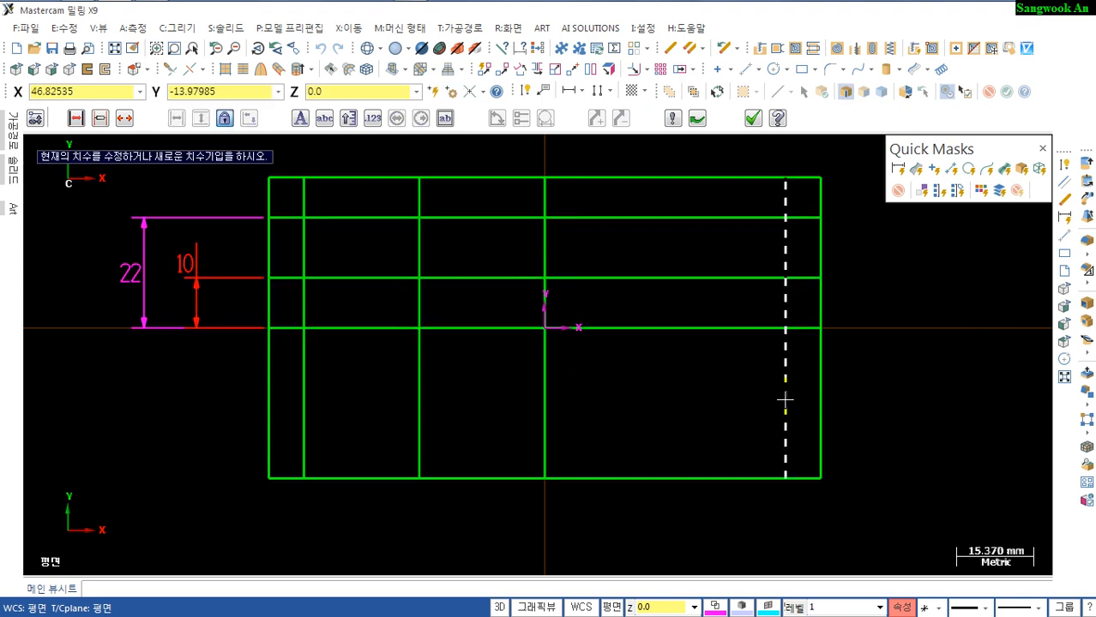
pyautogui.press('Escape')
pyautogui.press('Escape')
pyautogui.click(897, 169)
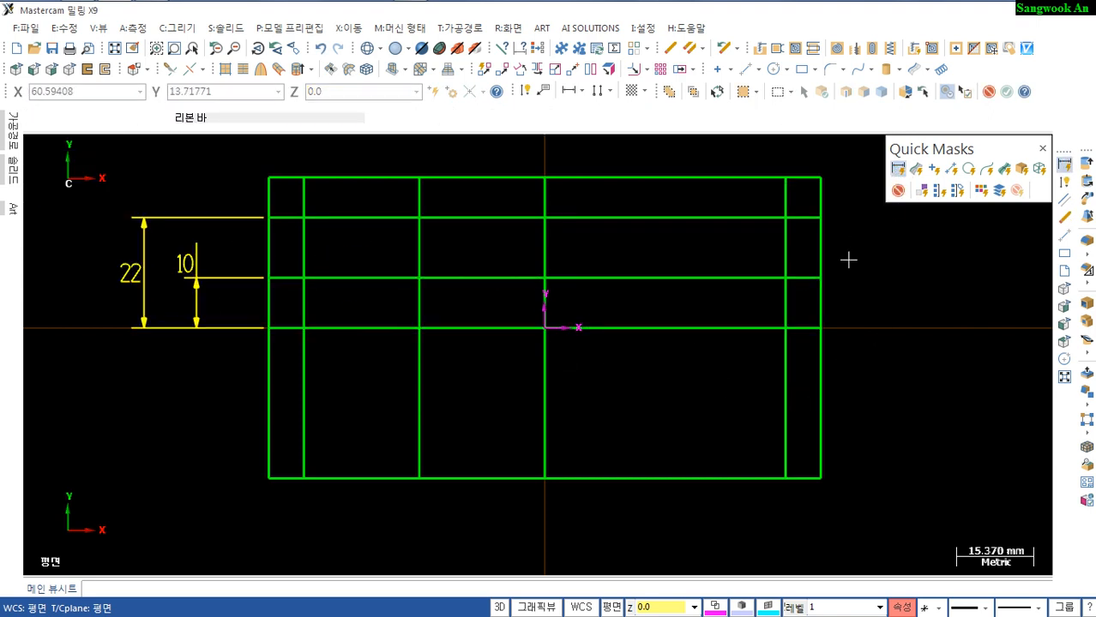
pyautogui.press('Delete')
# Create a 40 mm radius arc tangent to the leftmost inner vertical line at the horizontal centerline, keeping the upper arc that curves inward
pyautogui.moveTo(365, 389); pyautogui.dragTo(364, 450, button='middle')
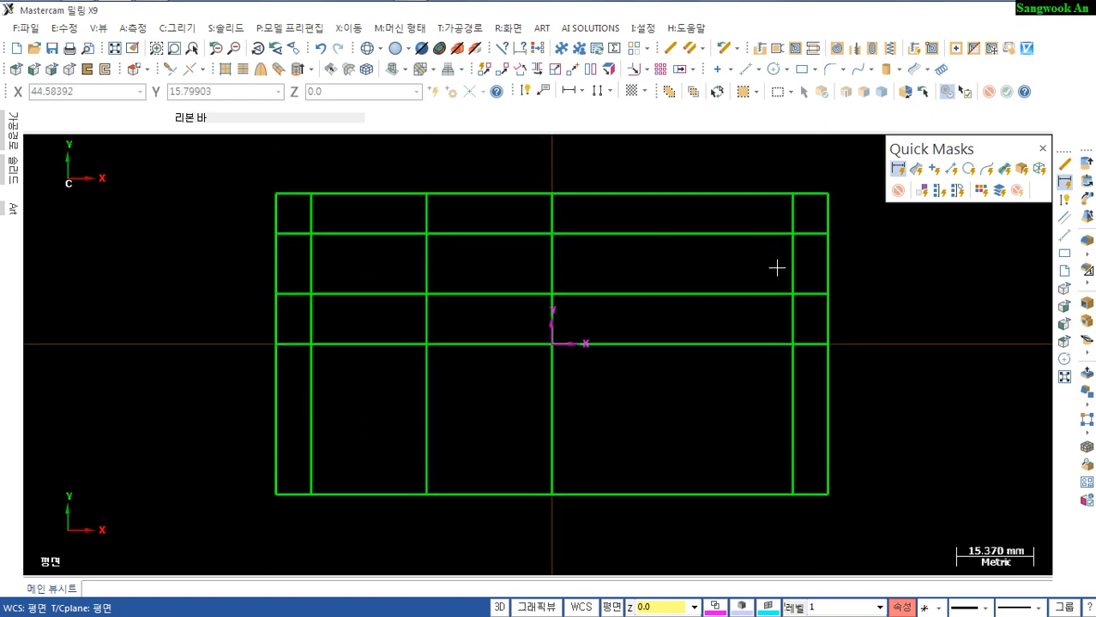
pyautogui.moveTo(350, 395)
pyautogui.mouseDown(button='middle')
pyautogui.moveTo(355, 367)
pyautogui.moveTo(357, 406)
pyautogui.moveTo(374, 399)
pyautogui.mouseUp(button='middle')
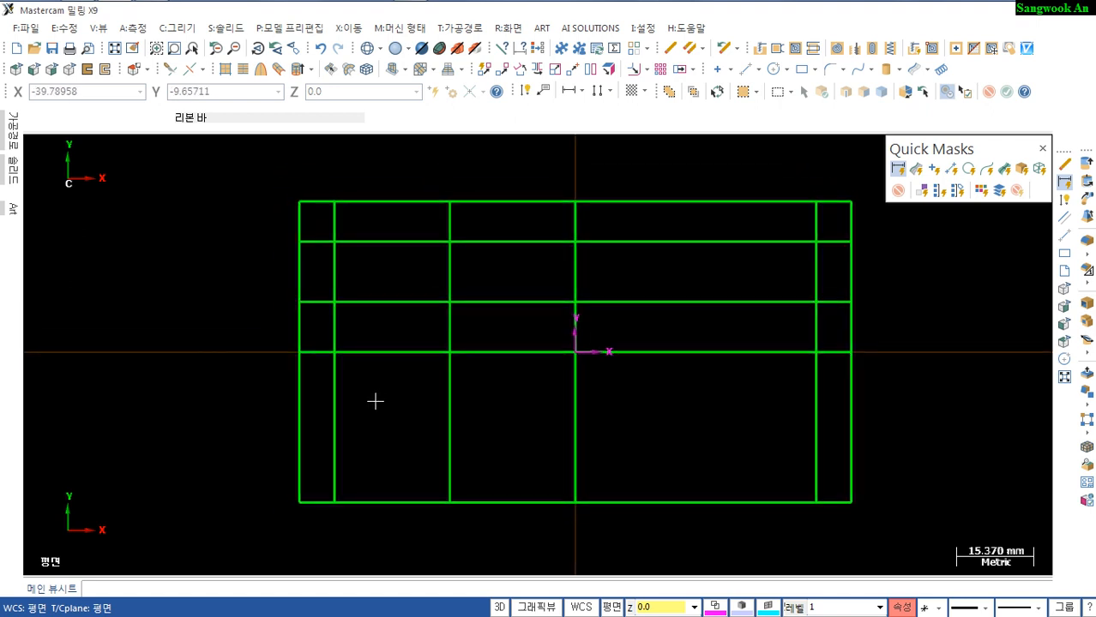
pyautogui.press('t')
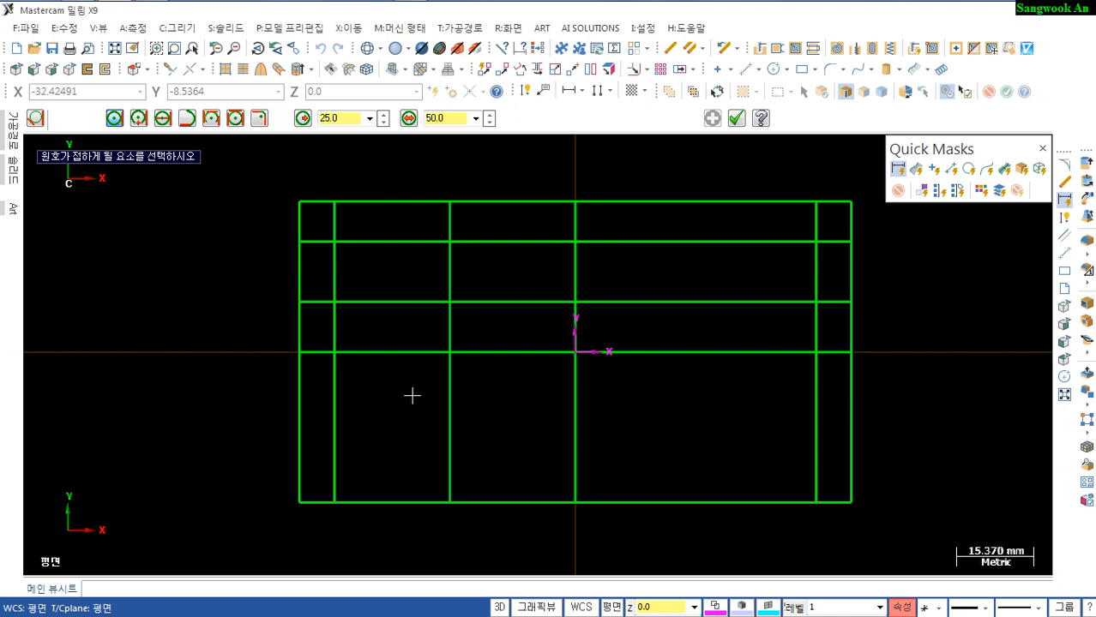
pyautogui.click(355, 118)
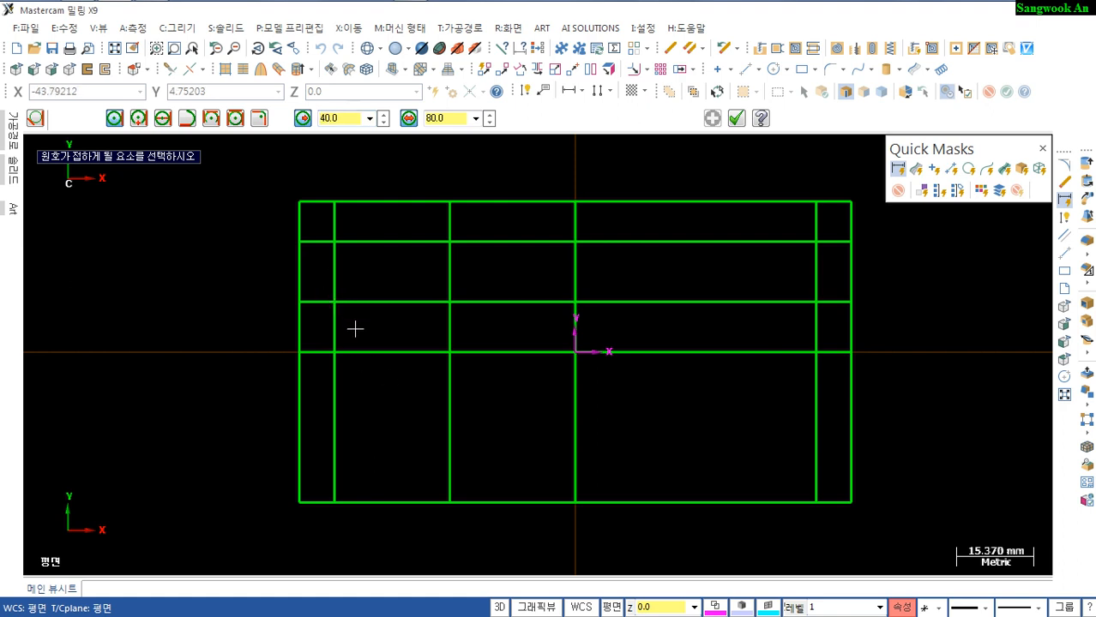
pyautogui.click(334, 296)
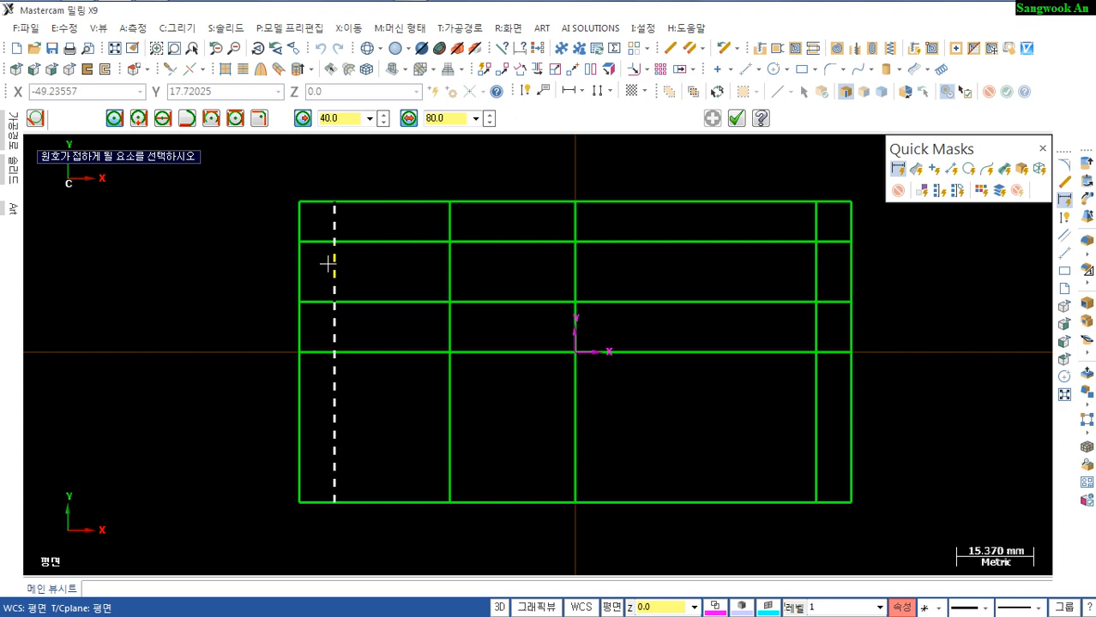
pyautogui.click(335, 357)
pyautogui.click(348, 275)
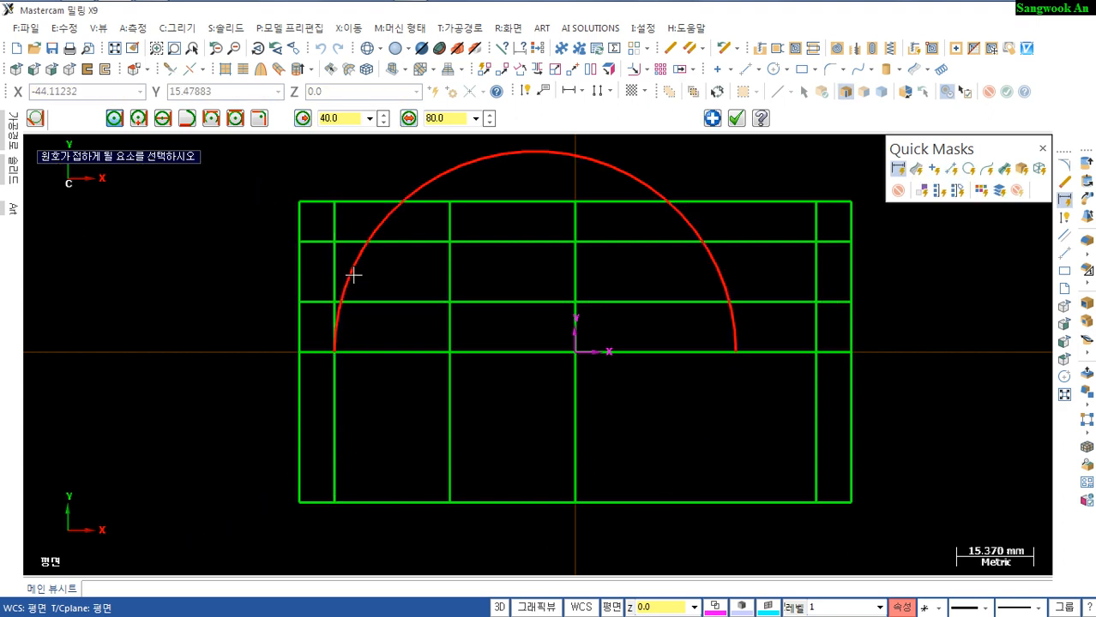
pyautogui.moveTo(679, 442); pyautogui.dragTo(597, 428, button='middle')
pyautogui.moveTo(697, 442); pyautogui.dragTo(705, 476, button='middle')
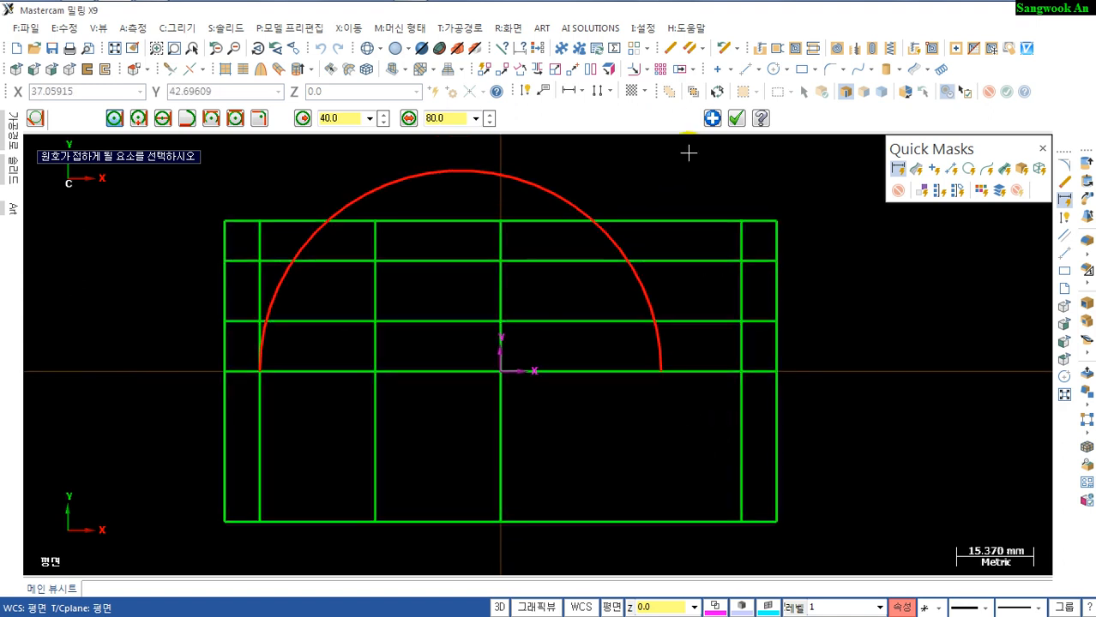
pyautogui.click(712, 119)
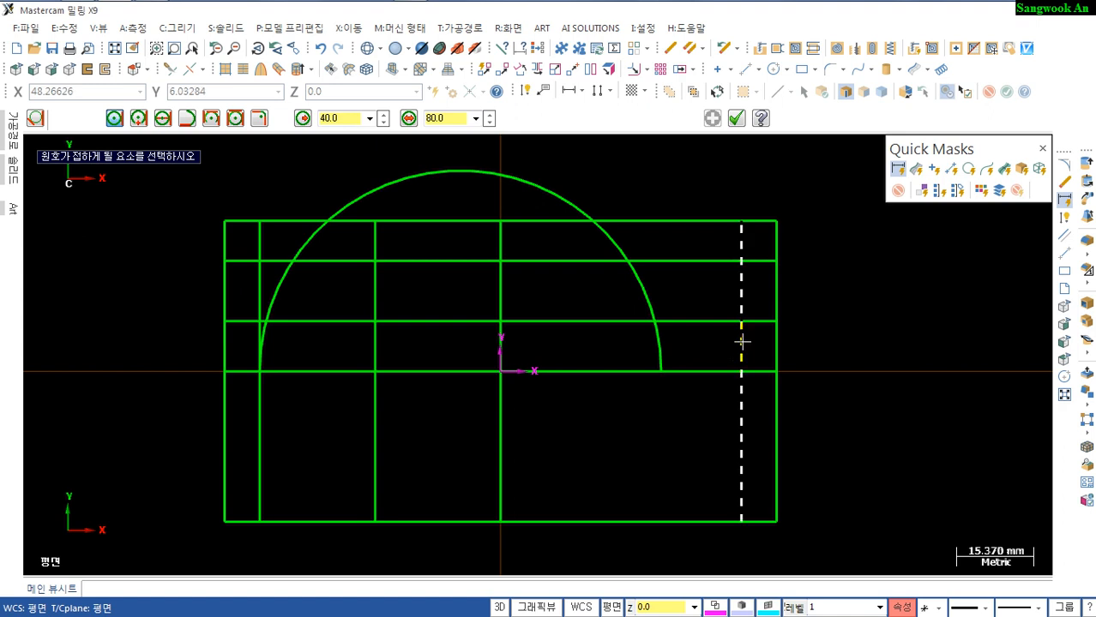
# Create a 30 mm radius arc tangent to the rightmost inner vertical line at the horizontal centerline, keeping the upper arc that curves inward
pyautogui.press('r')
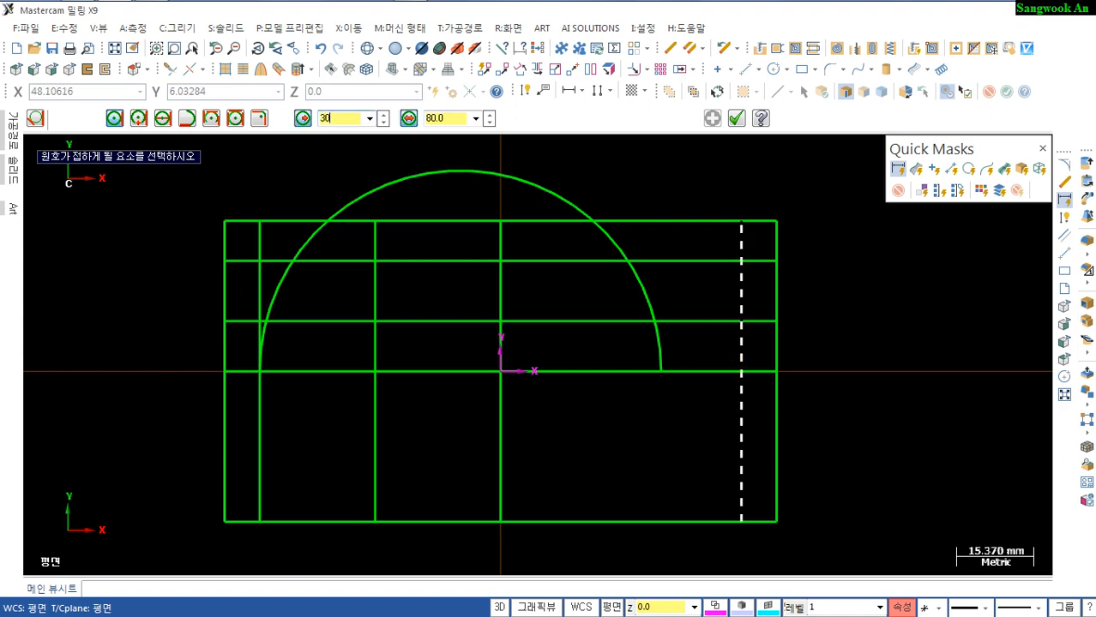
pyautogui.write('30')
pyautogui.press('Return')
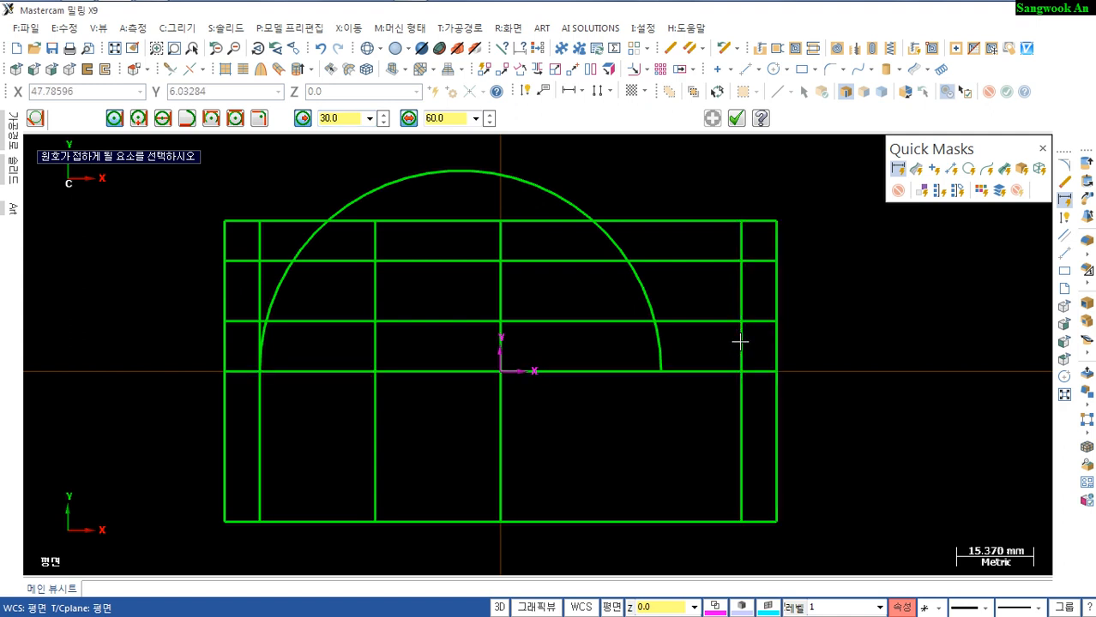
pyautogui.click(740, 341)
pyautogui.click(743, 382)
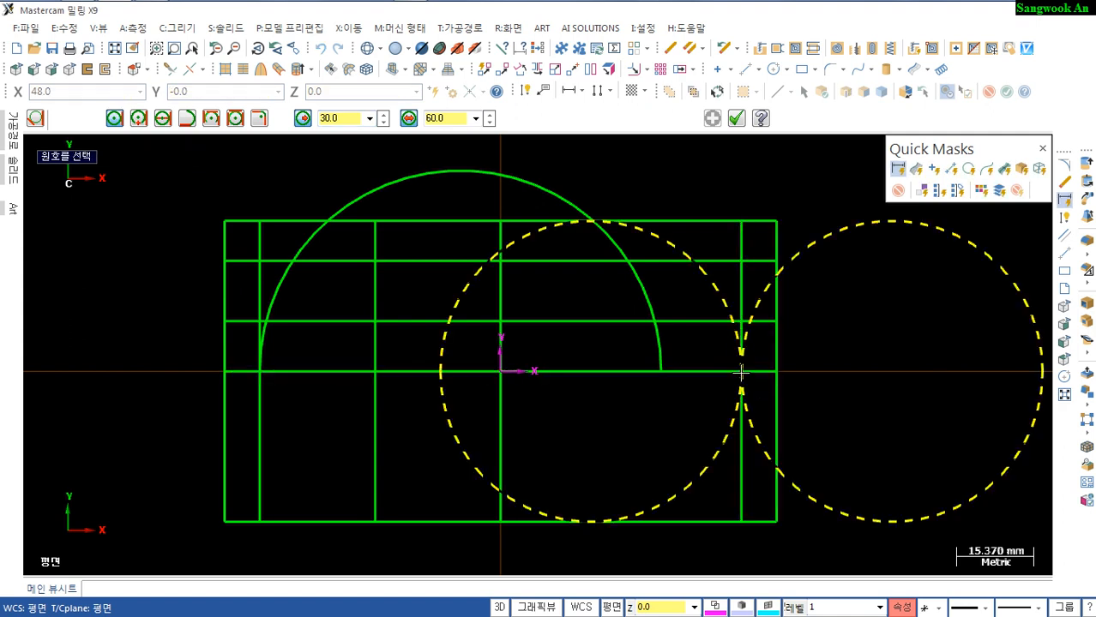
pyautogui.click(717, 297)
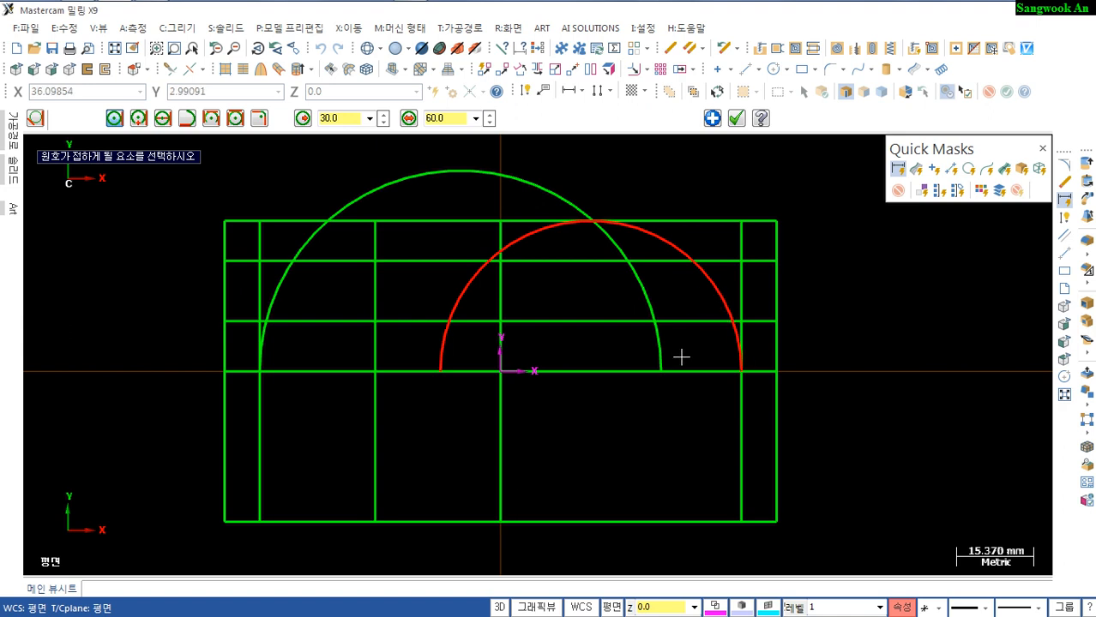
pyautogui.press('Return')
pyautogui.scroll(1, 504, 450)
pyautogui.moveTo(414, 452)
pyautogui.mouseDown(button='middle')
pyautogui.moveTo(421, 441)
pyautogui.moveTo(415, 462)
pyautogui.mouseUp(button='middle')
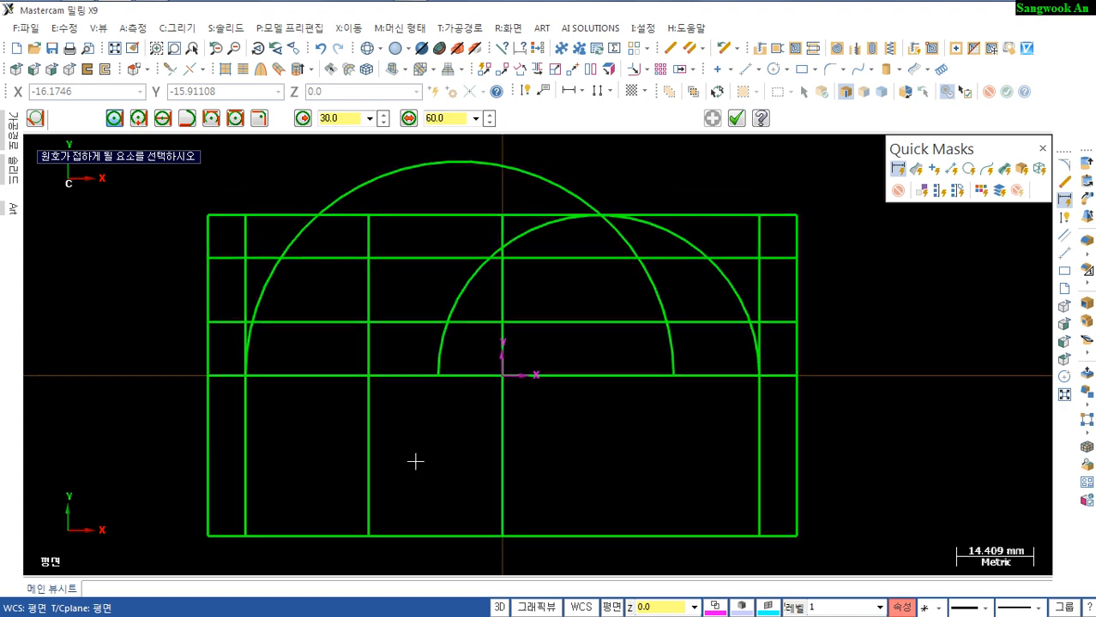
pyautogui.moveTo(295, 457)
pyautogui.mouseDown(button='middle')
pyautogui.moveTo(292, 427)
pyautogui.moveTo(295, 439)
pyautogui.mouseUp(button='middle')
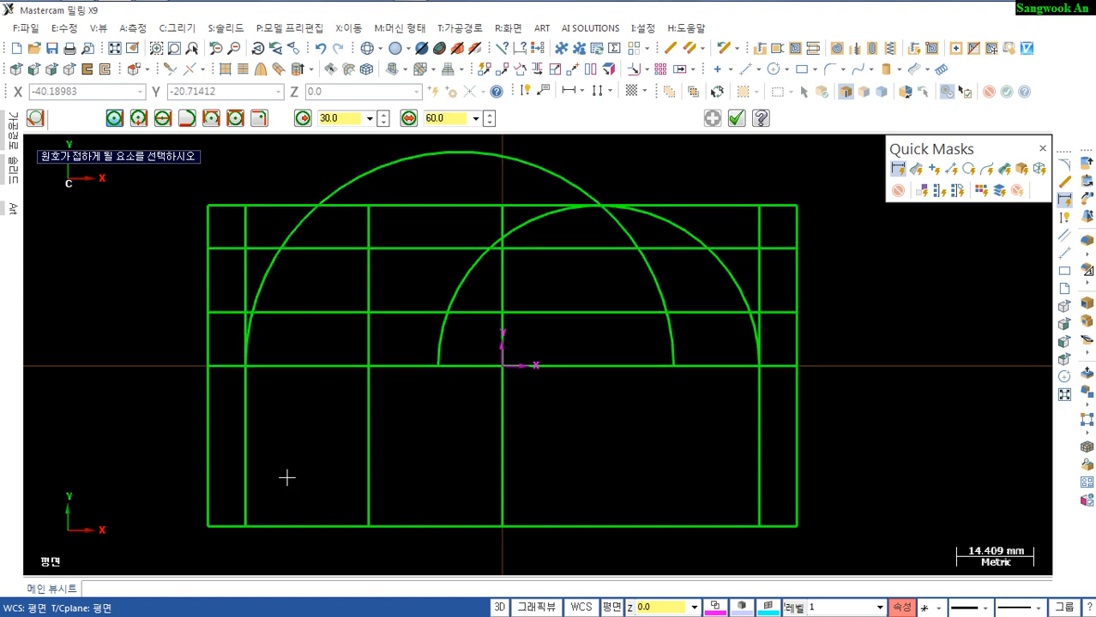
pyautogui.press('Escape')
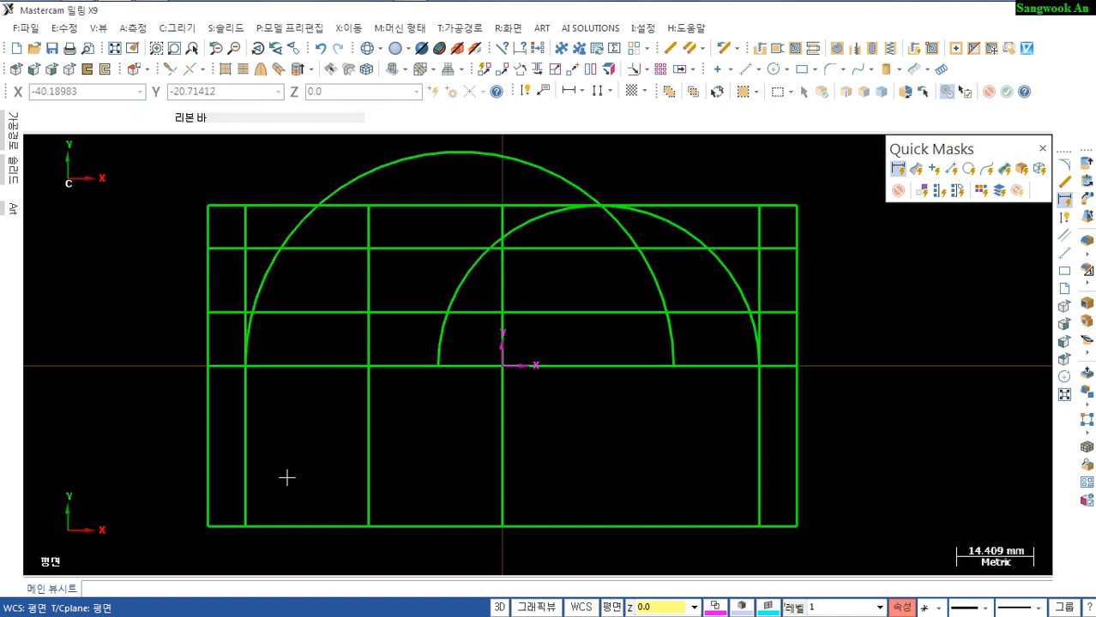
# Extend the 40 mm arc's left end and the 30 mm arc's right end below the horizontal centerline, stopping short of the rectangle's lower edge
pyautogui.press('t')
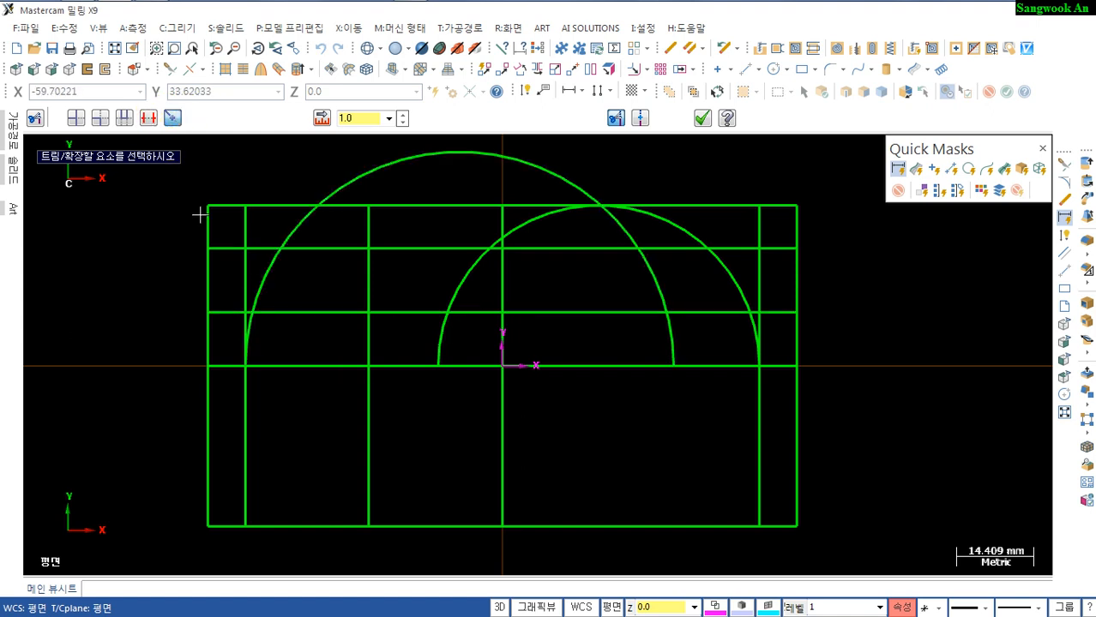
pyautogui.click(258, 298)
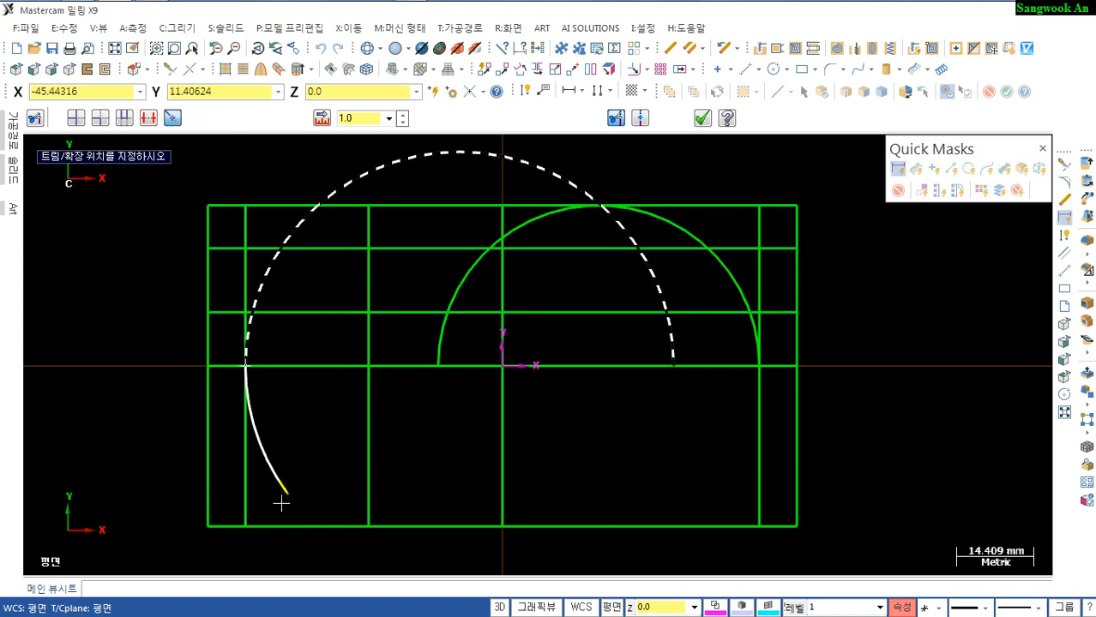
pyautogui.click(286, 496)
pyautogui.click(749, 314)
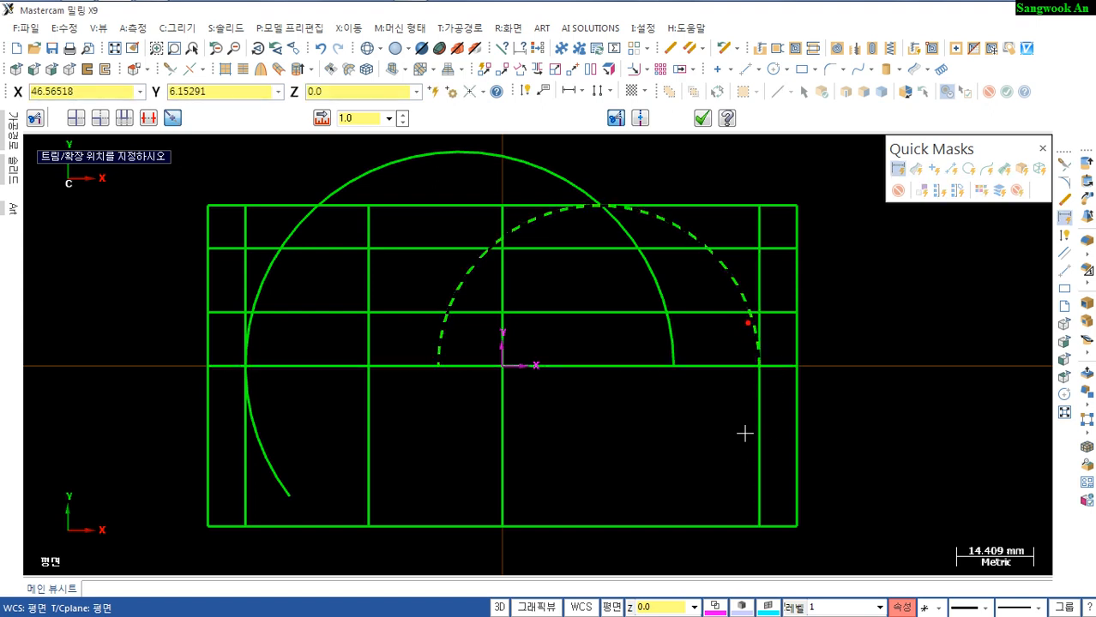
pyautogui.click(716, 477)
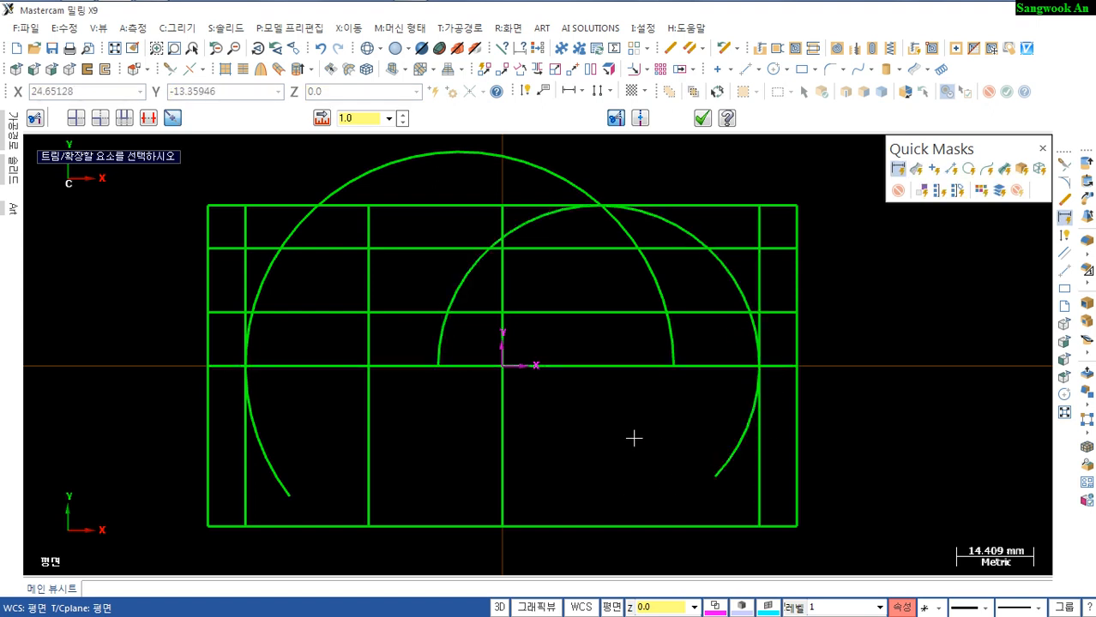
pyautogui.press('Escape')
# Delete the leftmost and rightmost inner vertical reference lines that the arcs are tangent to
pyautogui.scroll(1, 253, 369)
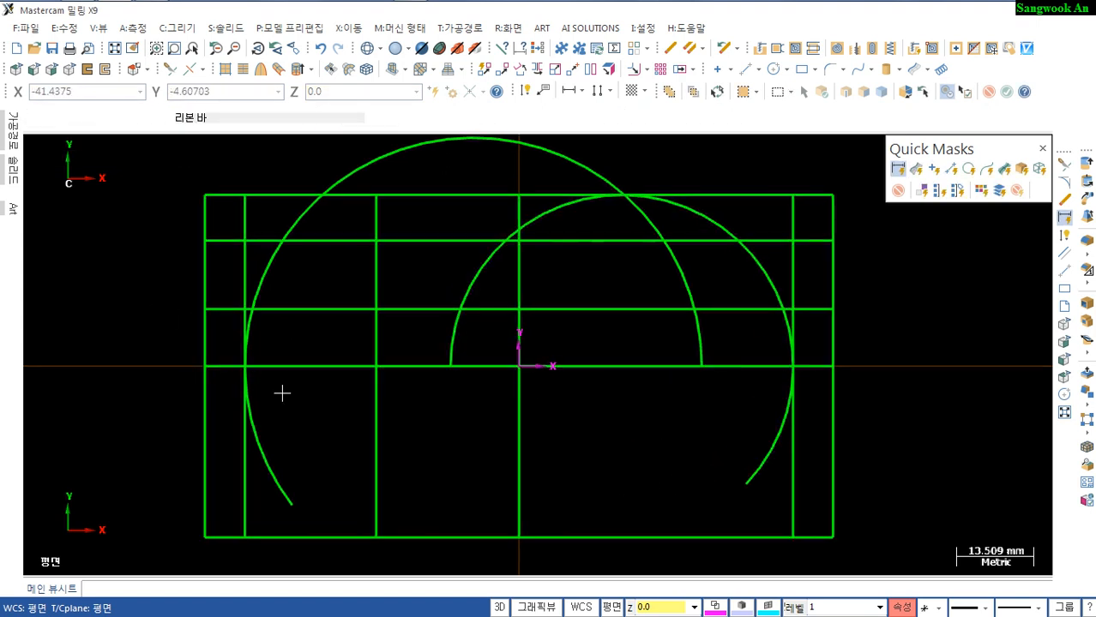
pyautogui.click(246, 271)
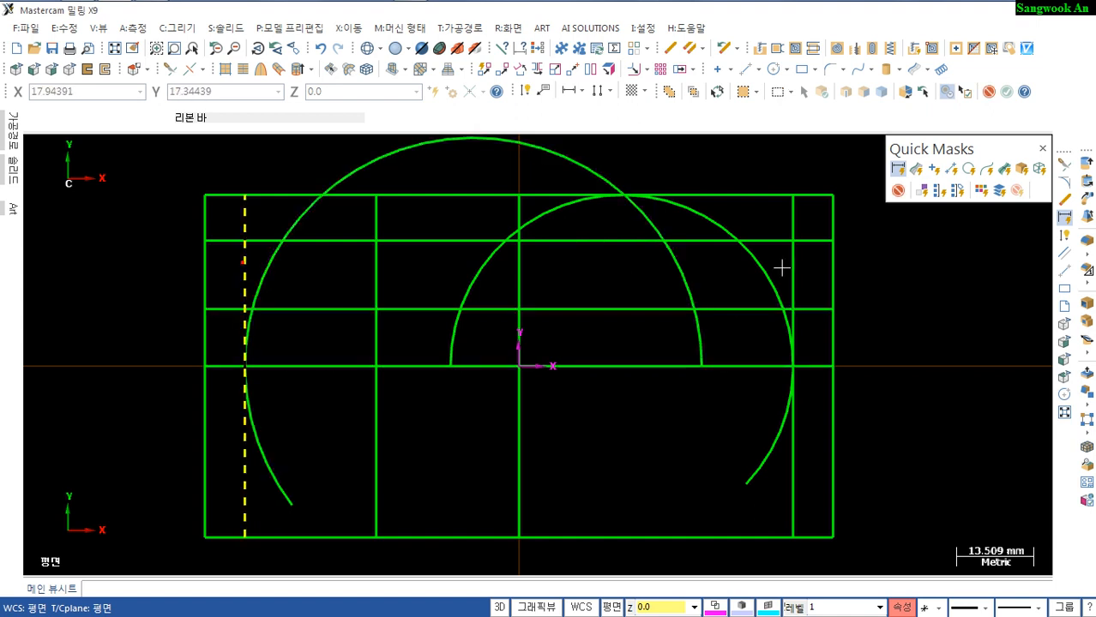
pyautogui.click(791, 259)
pyautogui.press('Delete')
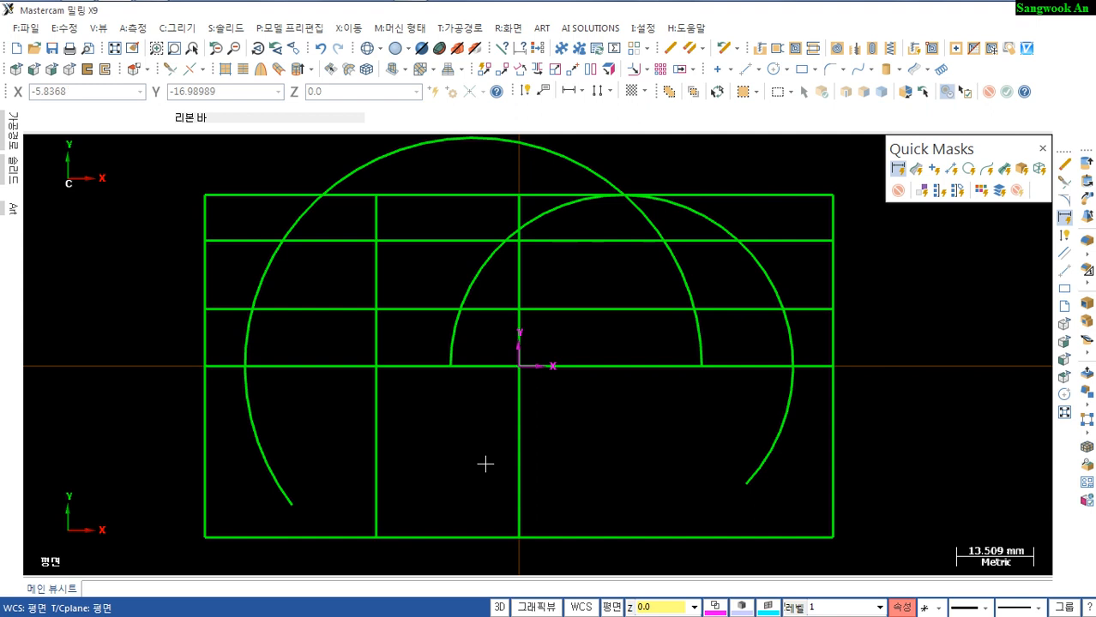
# Try a 250 mm radius arc from the left arc's crossing with the rectangle's upper edge to the right arc's crossing with the upper inner horizontal line, and remove it
pyautogui.press('a')
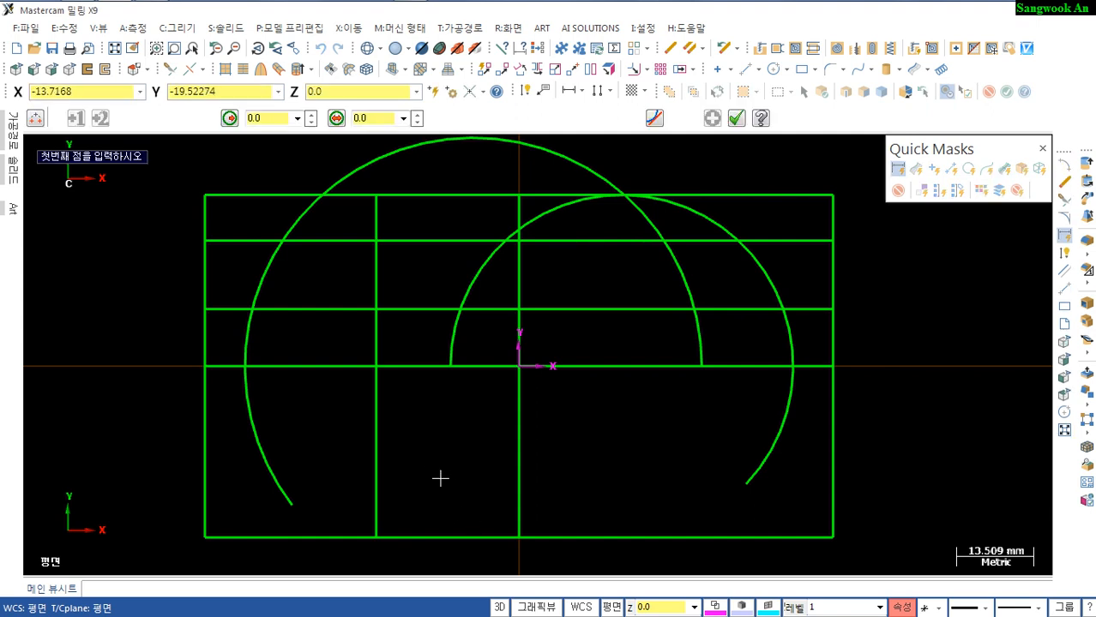
pyautogui.press('r')
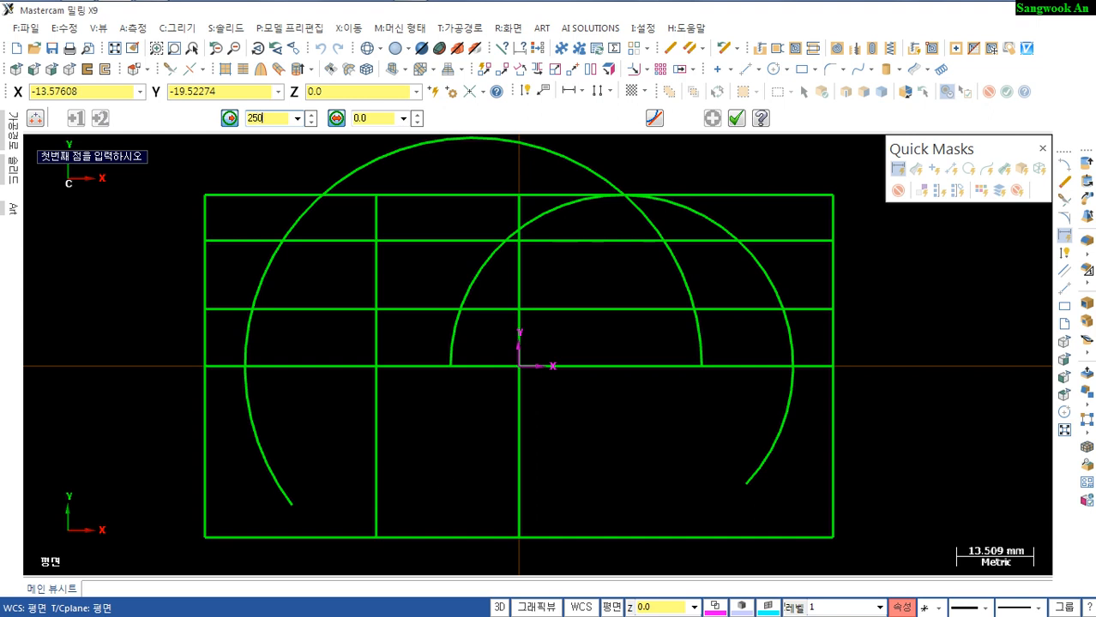
pyautogui.press('Return')
pyautogui.click(322, 196)
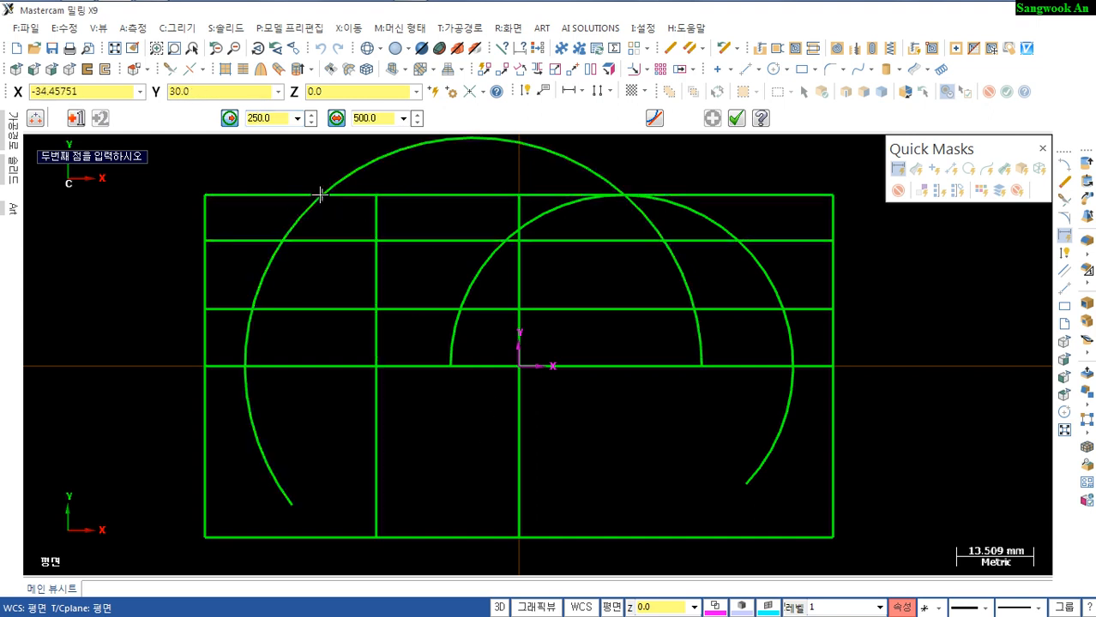
pyautogui.click(736, 240)
pyautogui.click(600, 209)
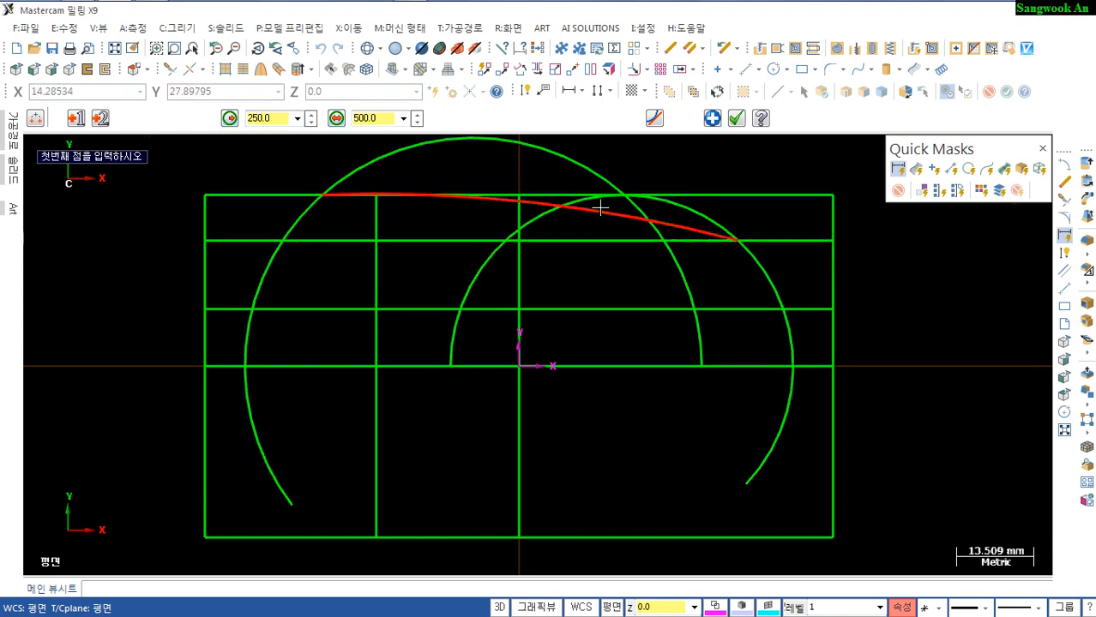
pyautogui.scroll(3, 406, 286)
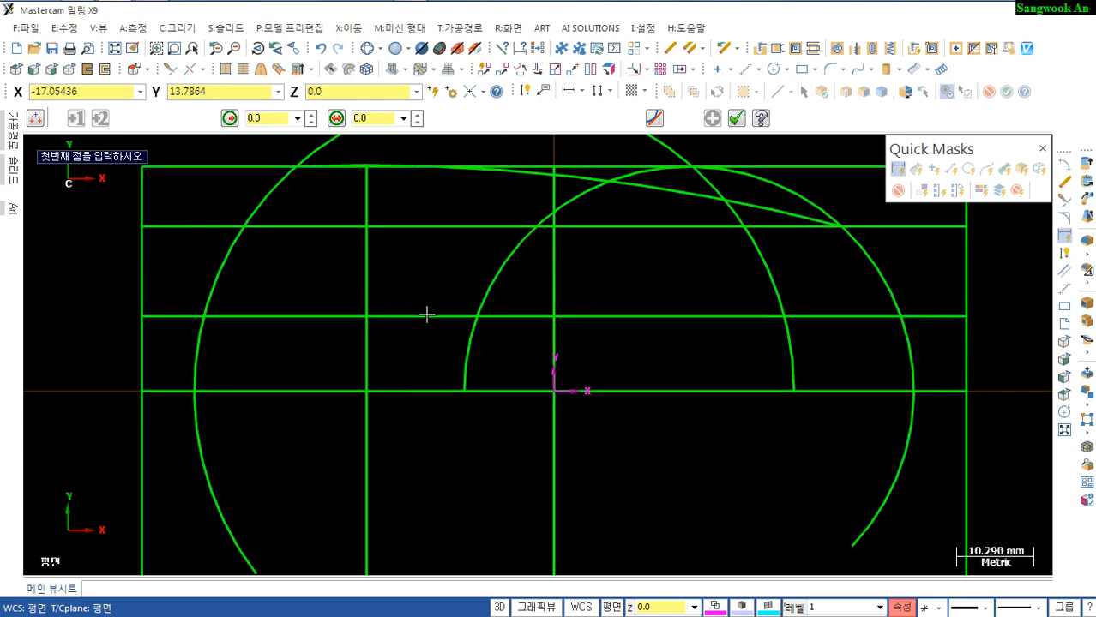
pyautogui.scroll(-4, 428, 360)
pyautogui.moveTo(429, 369); pyautogui.dragTo(408, 436, button='middle')
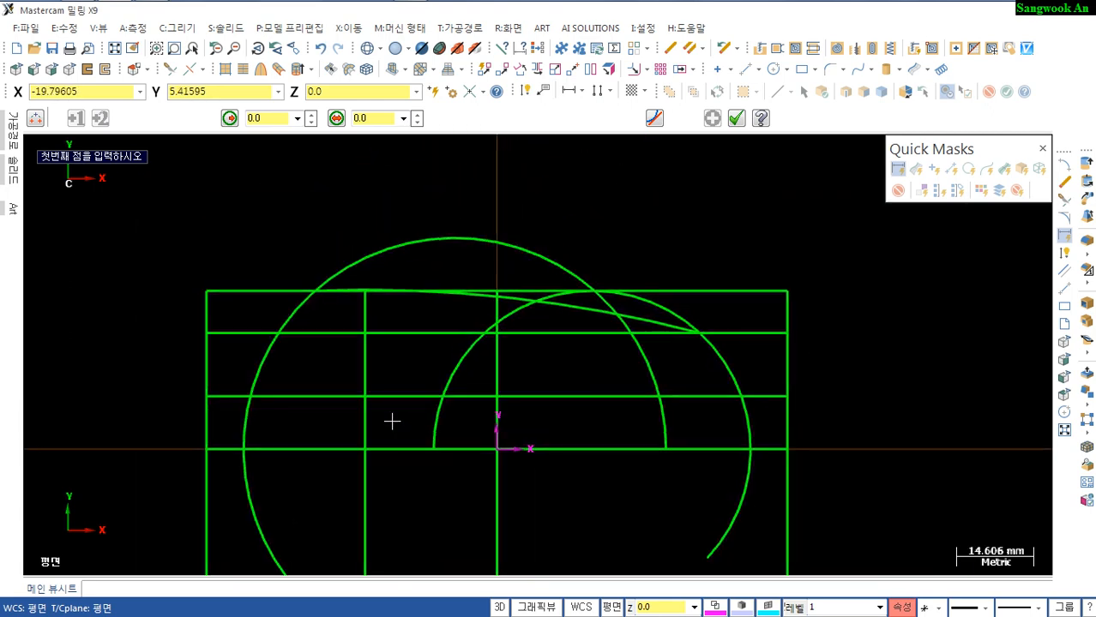
pyautogui.press('Escape')
pyautogui.press('Delete')
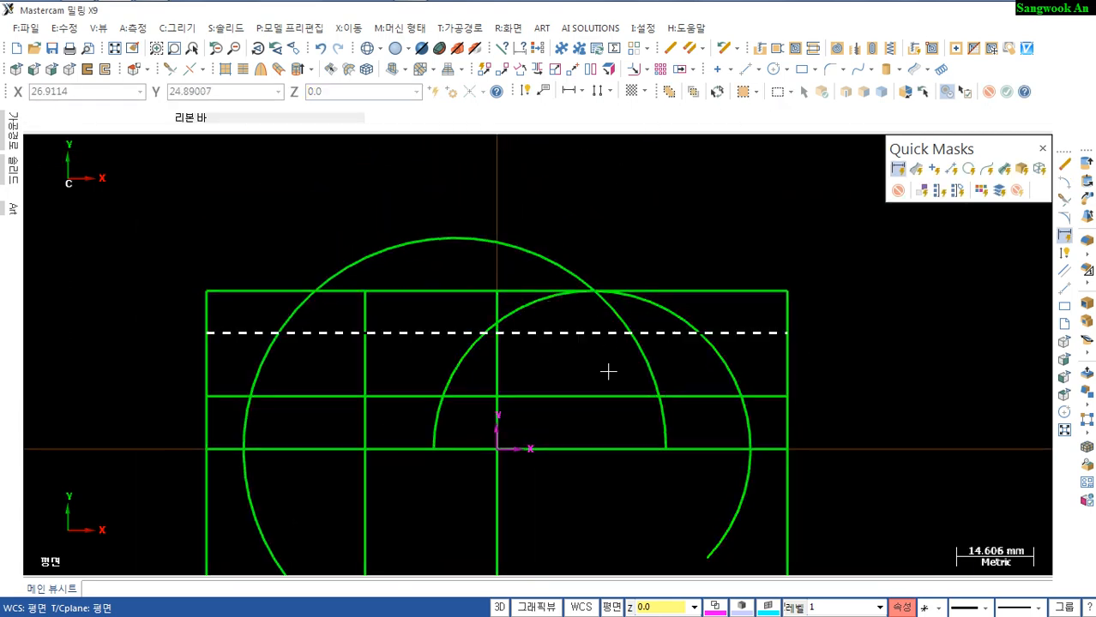
# Create a 250 mm radius arc from the left arc's crossing with the upper inner horizontal line to the right arc's crossing with the next line below
pyautogui.moveTo(724, 389)
pyautogui.mouseDown(button='middle')
pyautogui.moveTo(758, 379)
pyautogui.moveTo(748, 381)
pyautogui.mouseUp(button='middle')
pyautogui.click(302, 315)
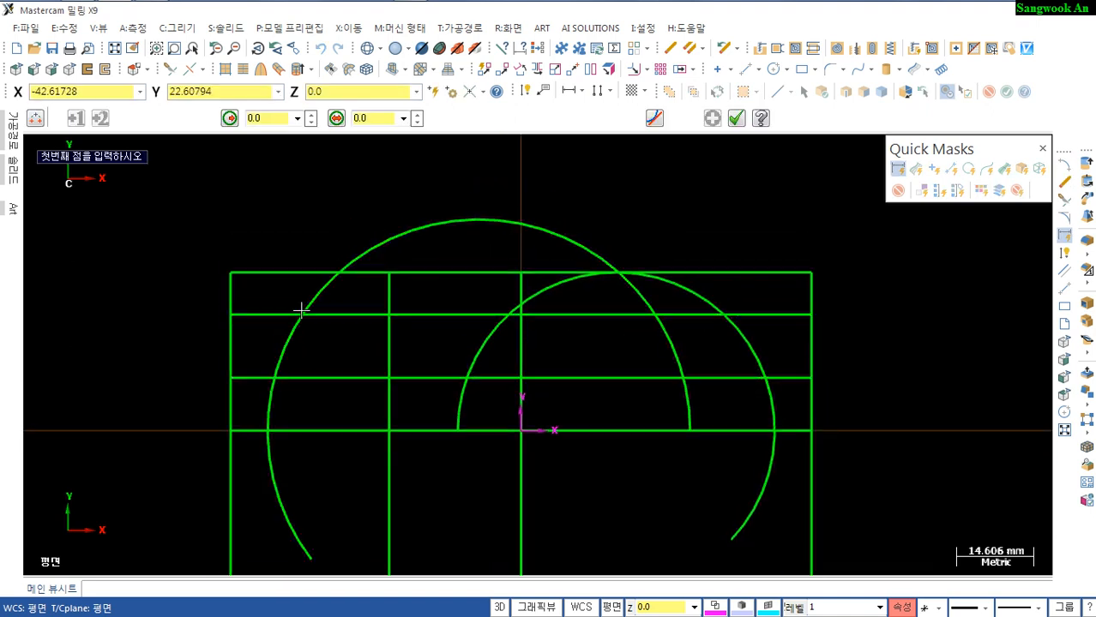
pyautogui.click(765, 378)
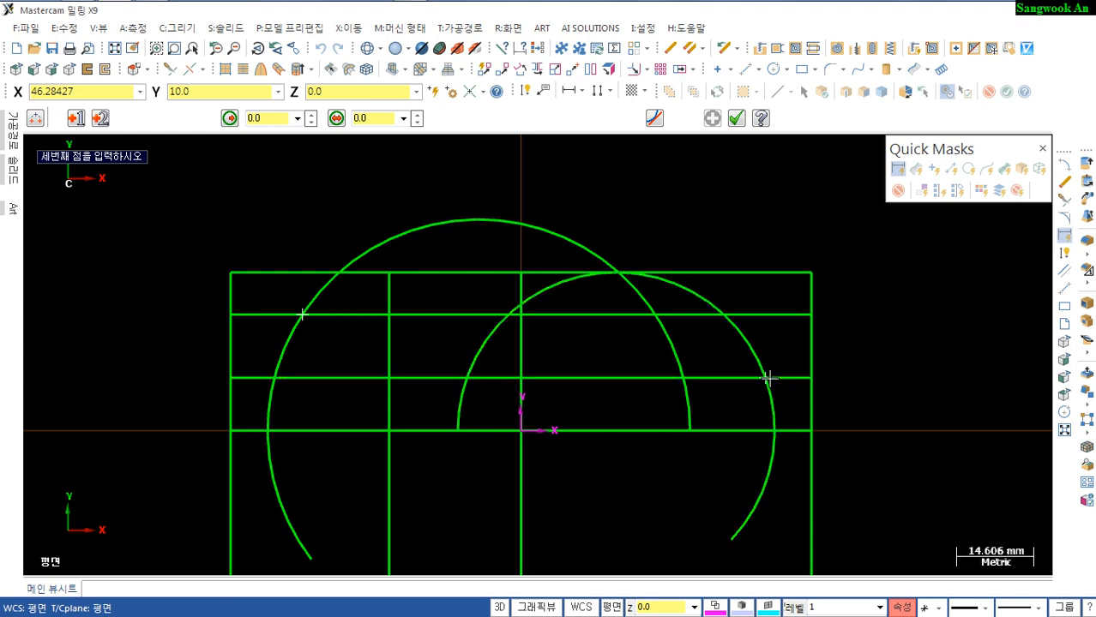
pyautogui.click(580, 338)
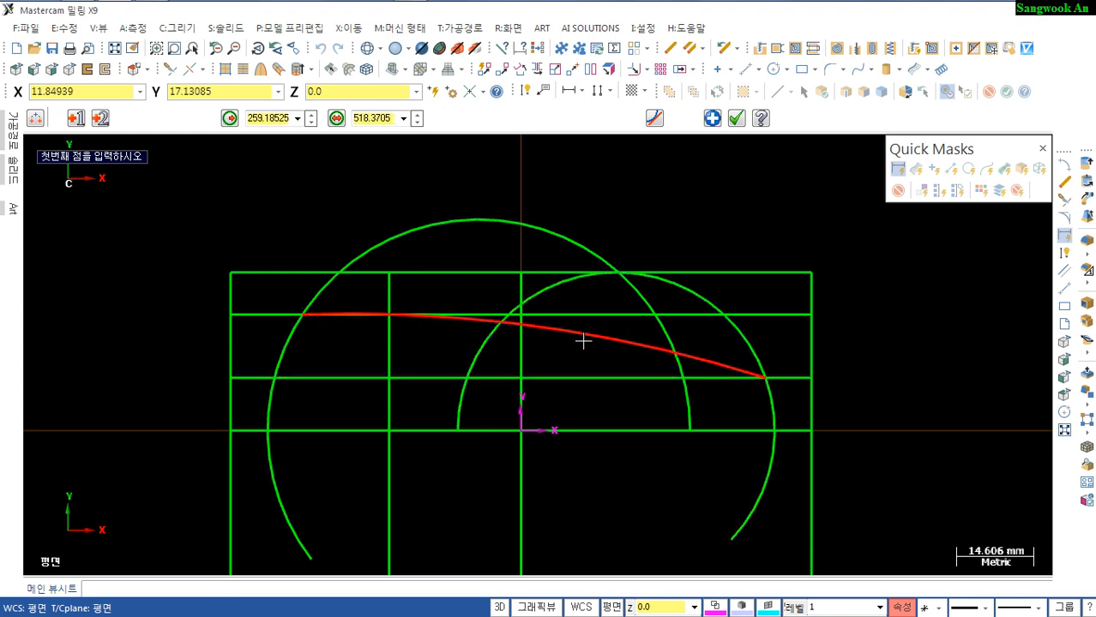
pyautogui.write('r2')
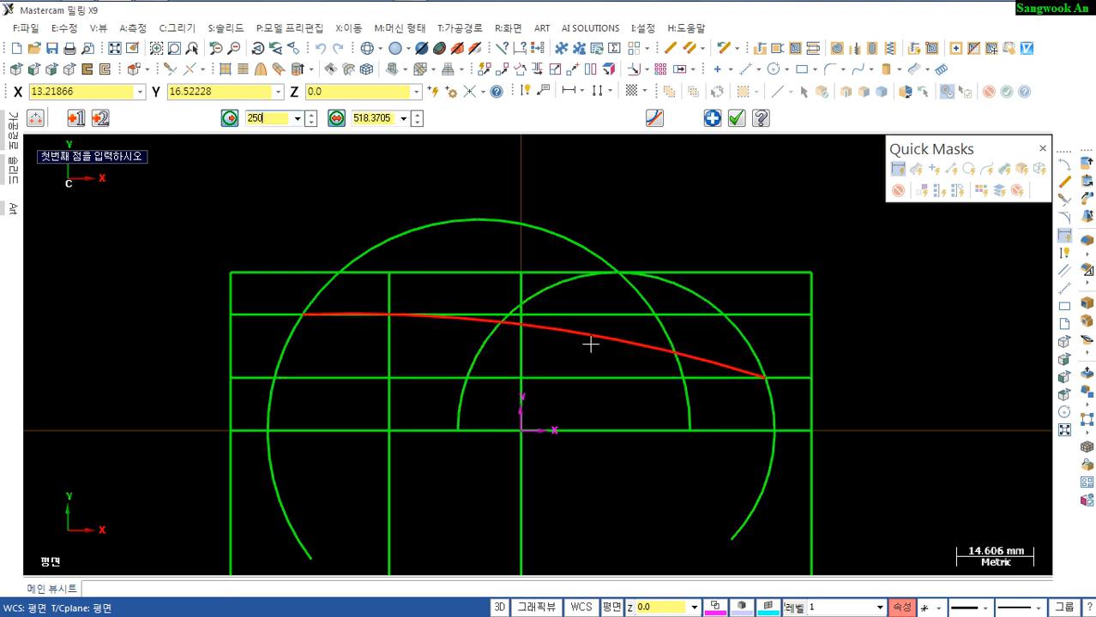
pyautogui.press('Return')
pyautogui.press('Return')
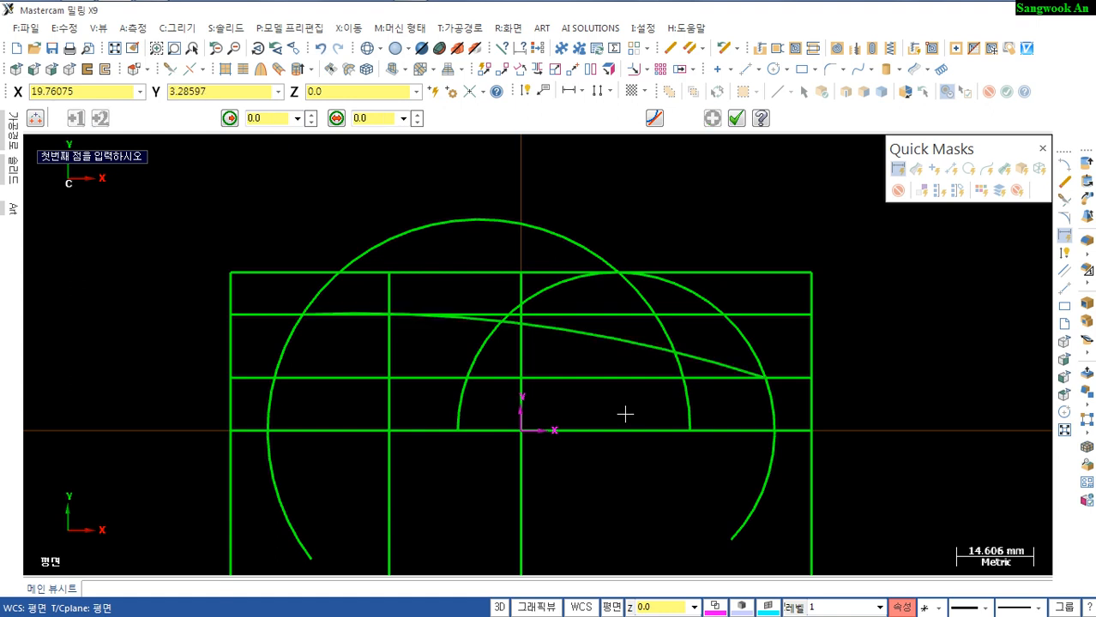
pyautogui.scroll(-2, 626, 412)
pyautogui.scroll(1, 463, 388)
pyautogui.press('Escape')
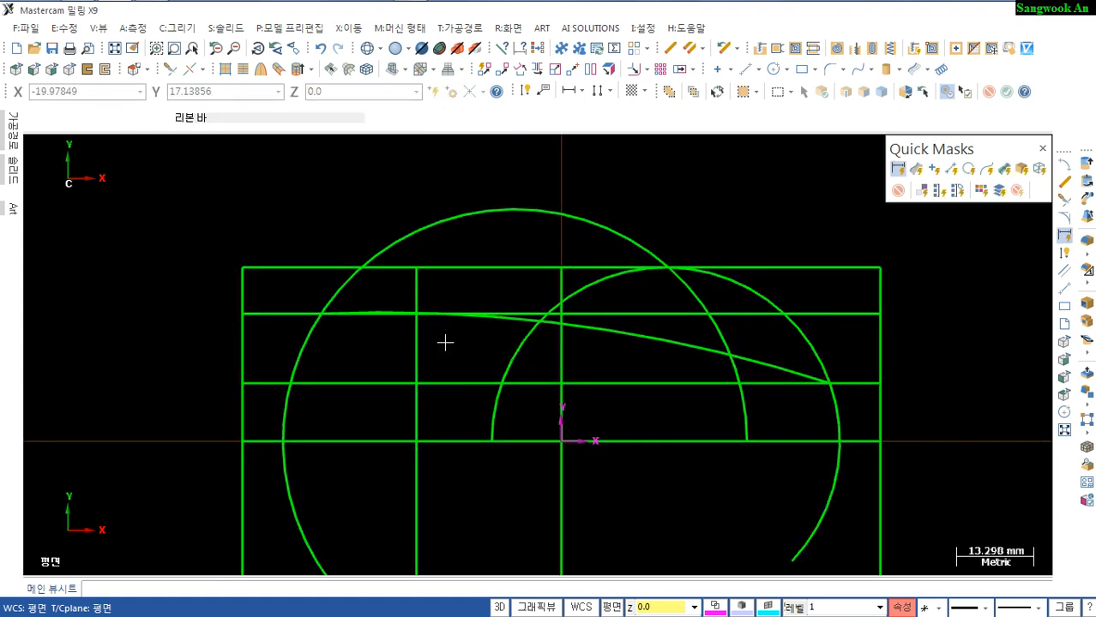
# Trim the left and right arcs against the 250 mm arc, keeping their outer portions below it
pyautogui.press('t')
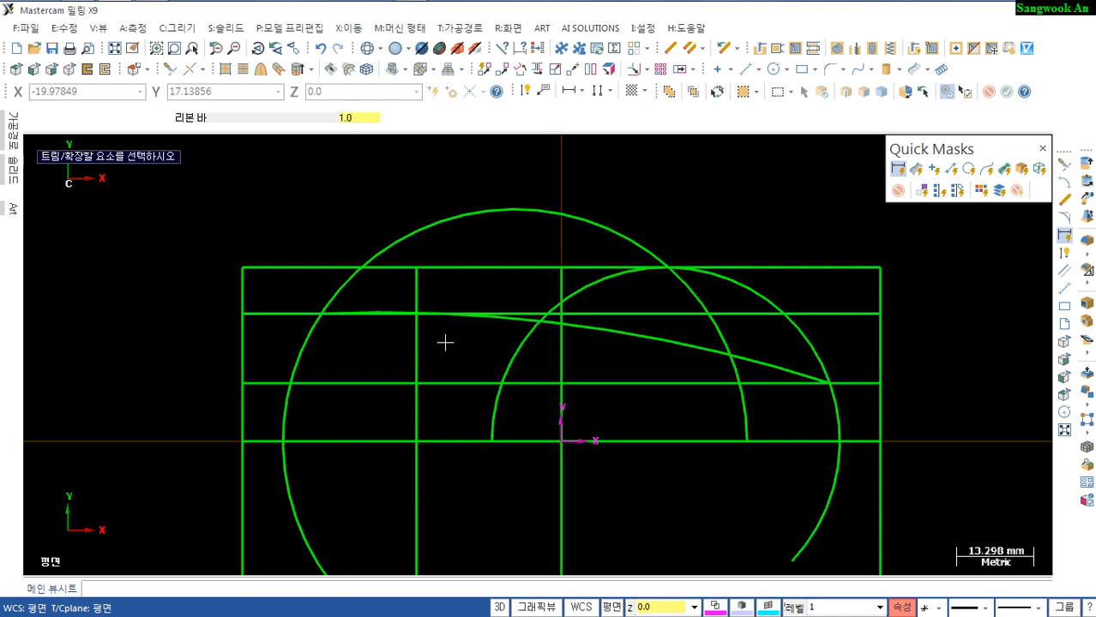
pyautogui.press('2')
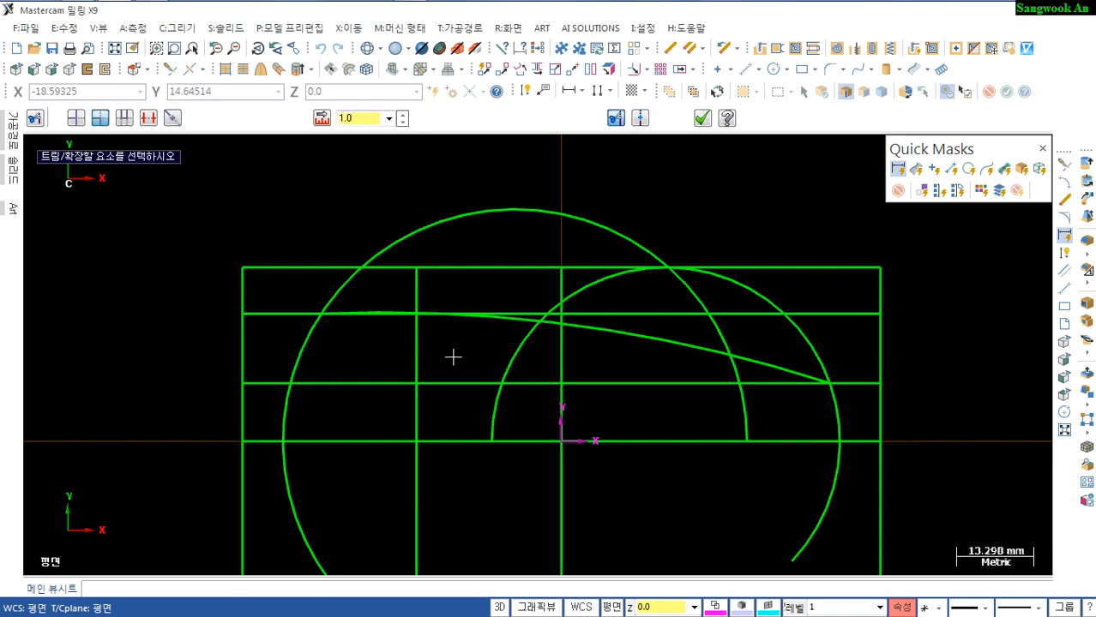
pyautogui.click(297, 351)
pyautogui.click(502, 318)
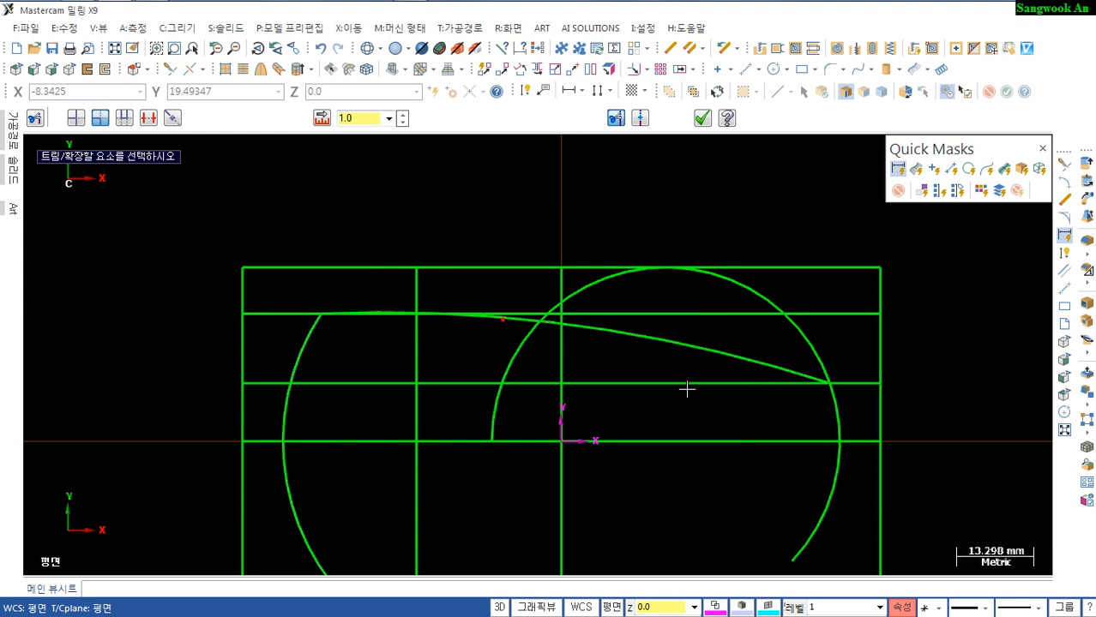
pyautogui.click(739, 361)
pyautogui.click(830, 379)
pyautogui.scroll(-1, 781, 471)
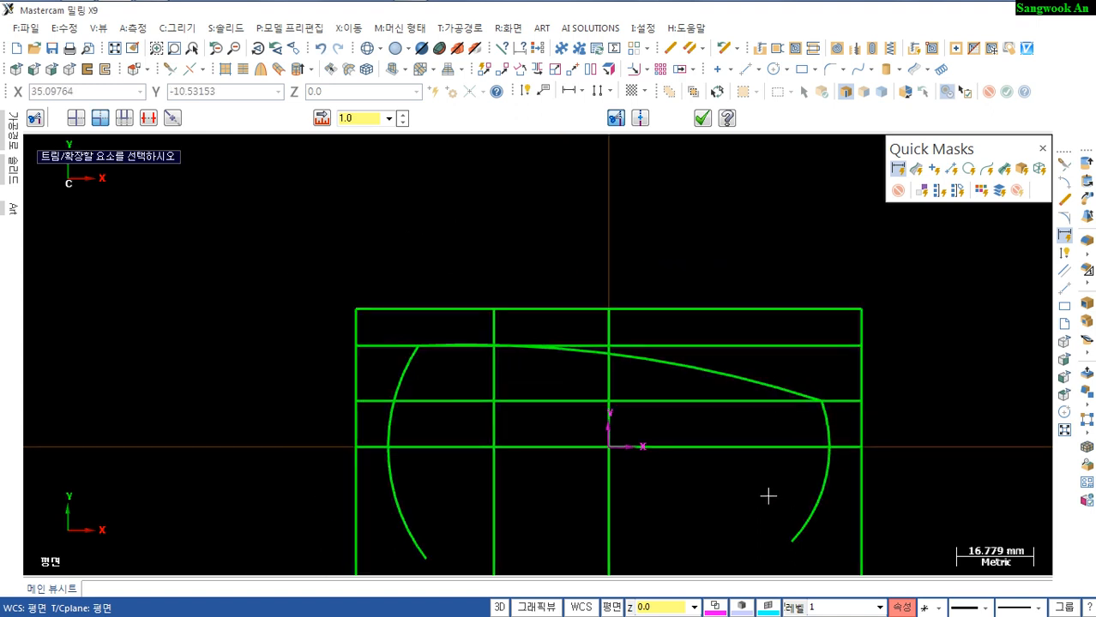
pyautogui.moveTo(723, 475); pyautogui.dragTo(713, 375, button='middle')
pyautogui.press('Escape')
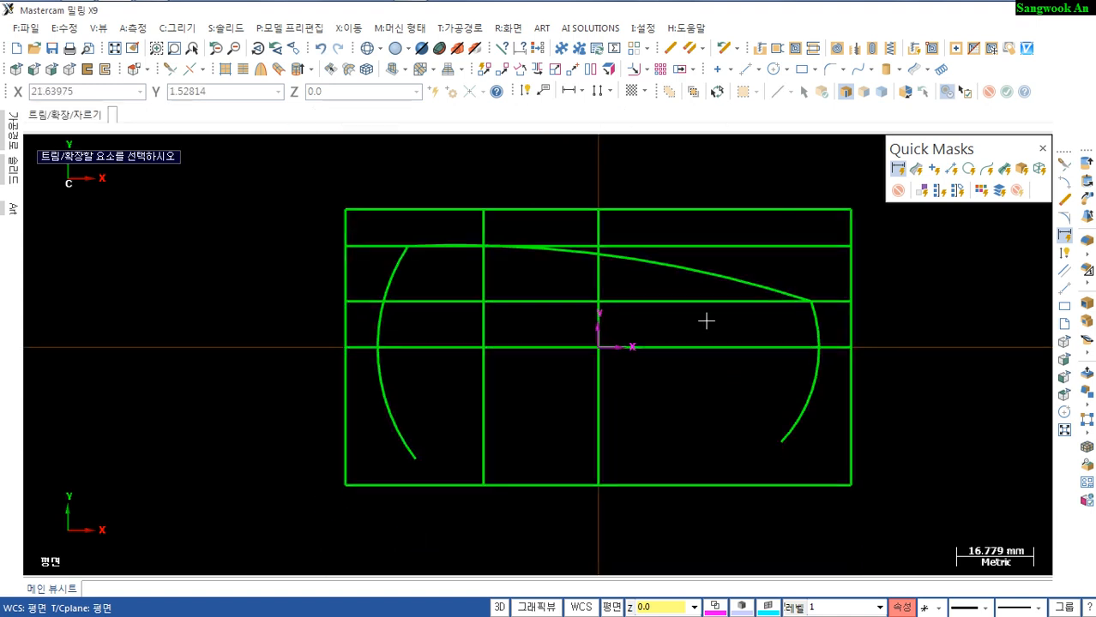
# Delete the two inner horizontal reference lines above the horizontal centerline
pyautogui.click(713, 247)
pyautogui.click(699, 301)
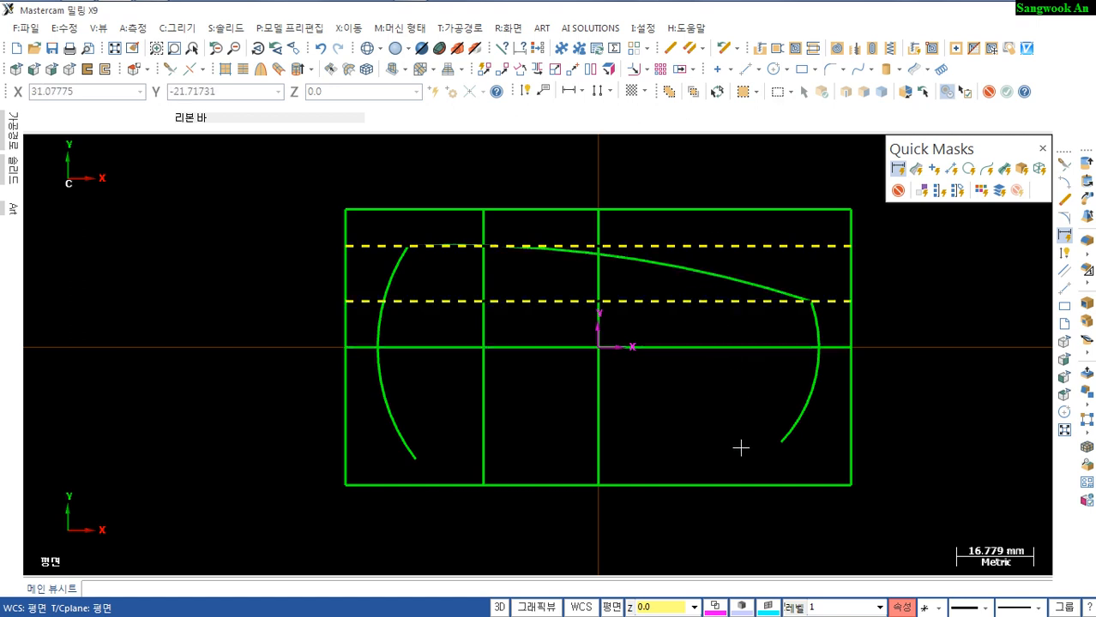
pyautogui.press('Delete')
# Mirror a copy of the 250 mm arc about the horizontal centerline
pyautogui.scroll(1, 740, 448)
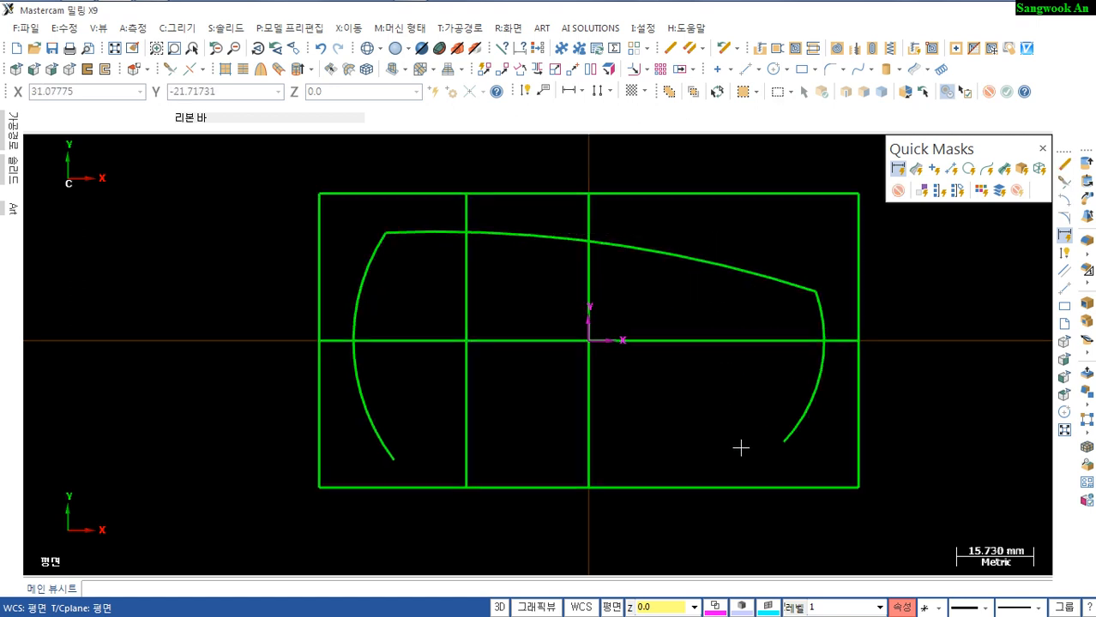
pyautogui.moveTo(730, 451); pyautogui.dragTo(709, 411, button='middle')
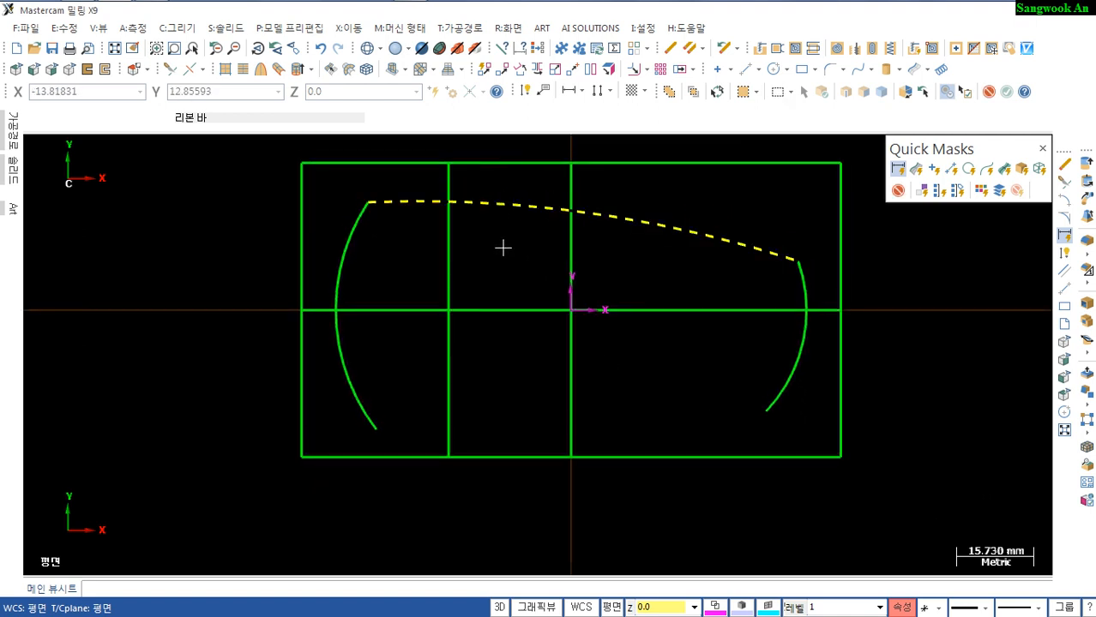
pyautogui.click(535, 72)
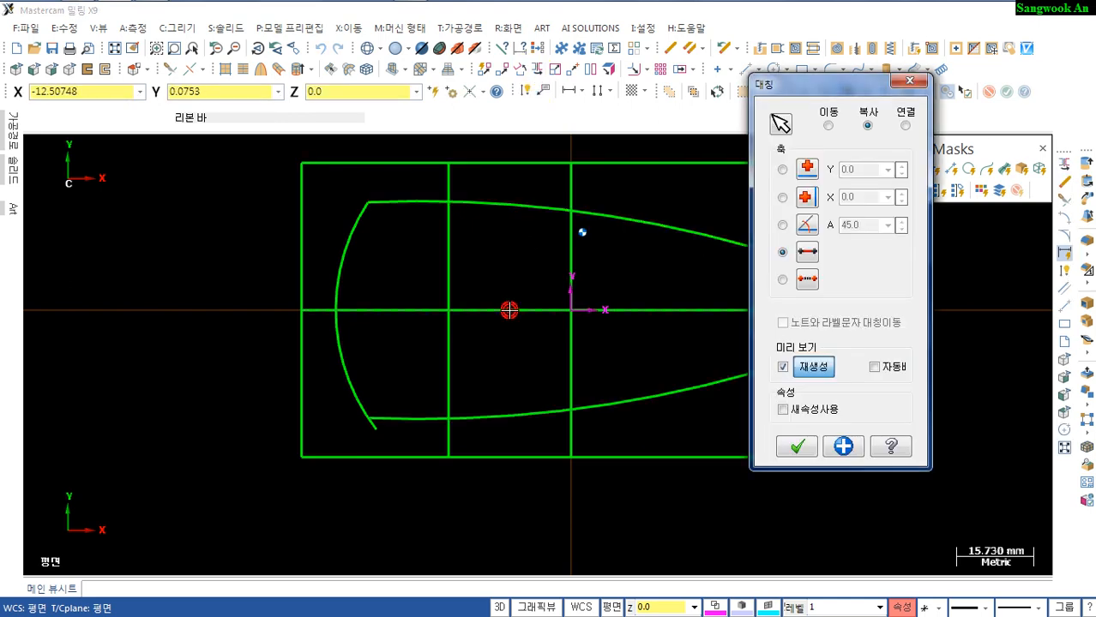
pyautogui.click(797, 446)
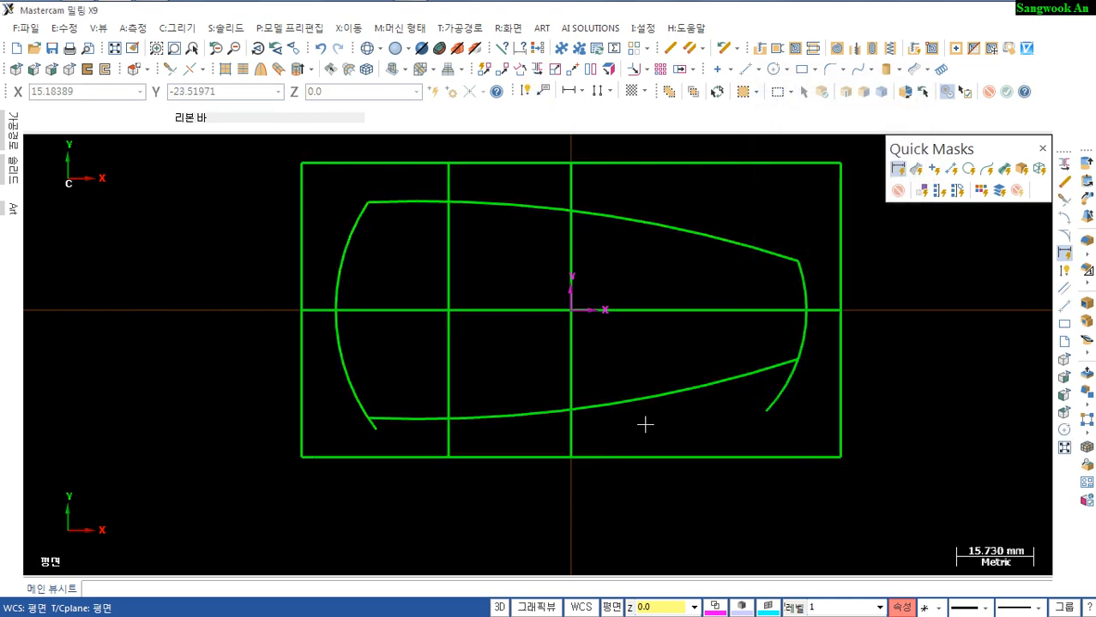
# Trim the lower ends of the left and right arcs to the mirrored 250 mm arc to close the outline
pyautogui.scroll(-2, 406, 355)
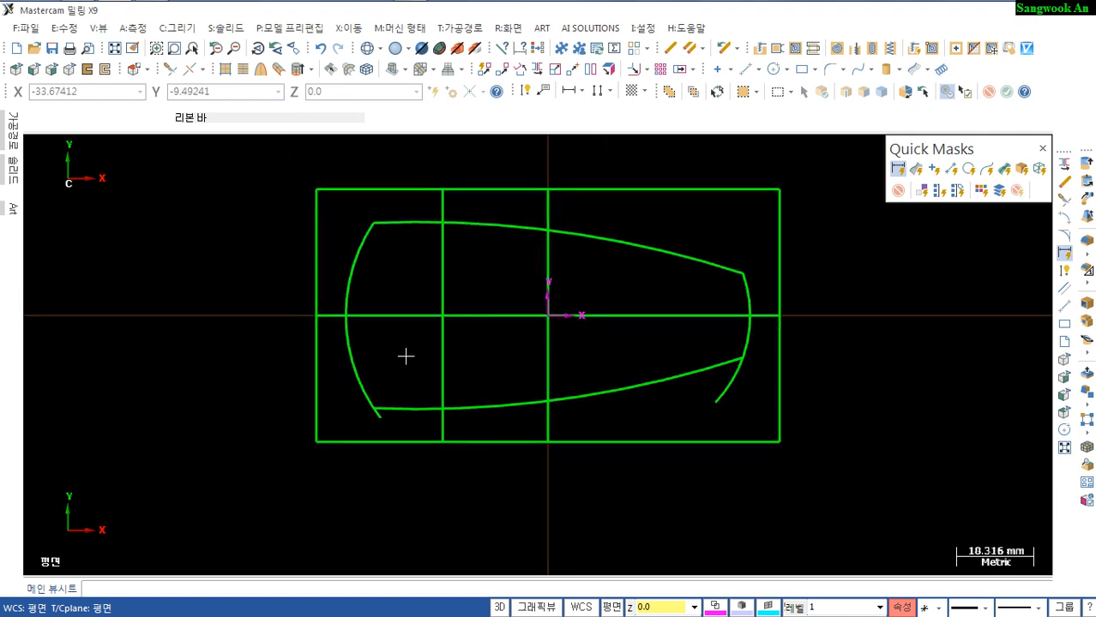
pyautogui.press('t')
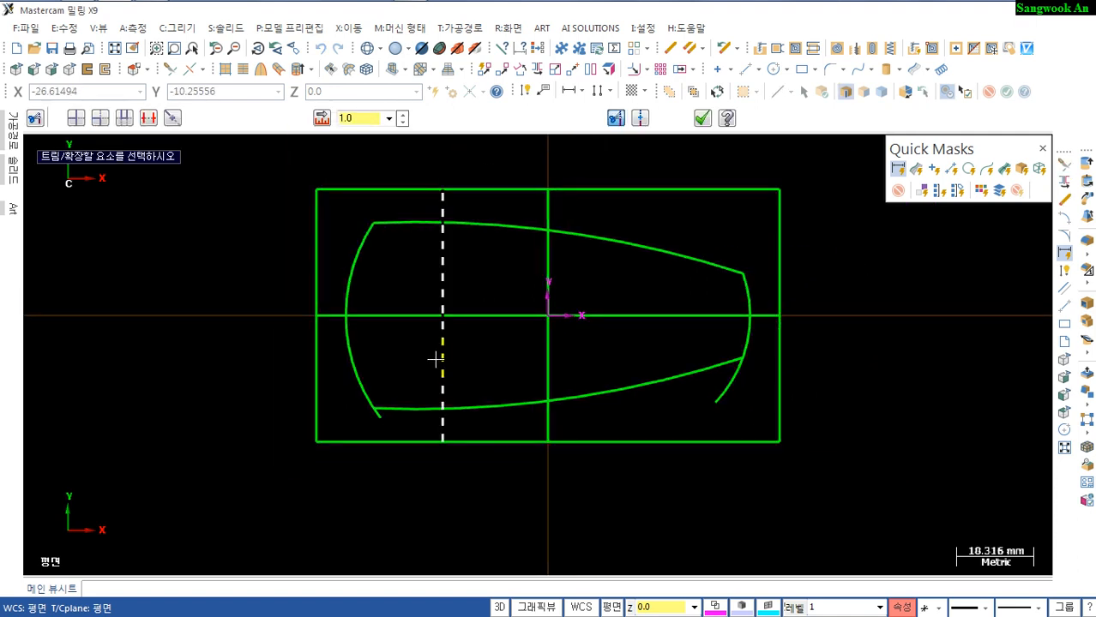
pyautogui.click(359, 367)
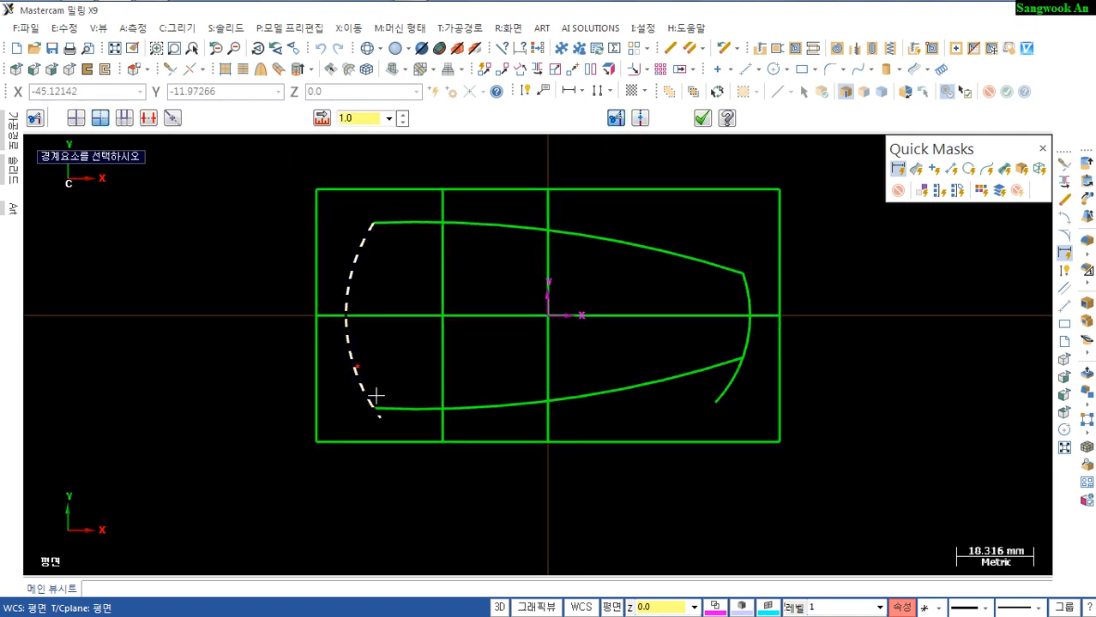
pyautogui.click(412, 409)
pyautogui.click(413, 410)
pyautogui.click(747, 330)
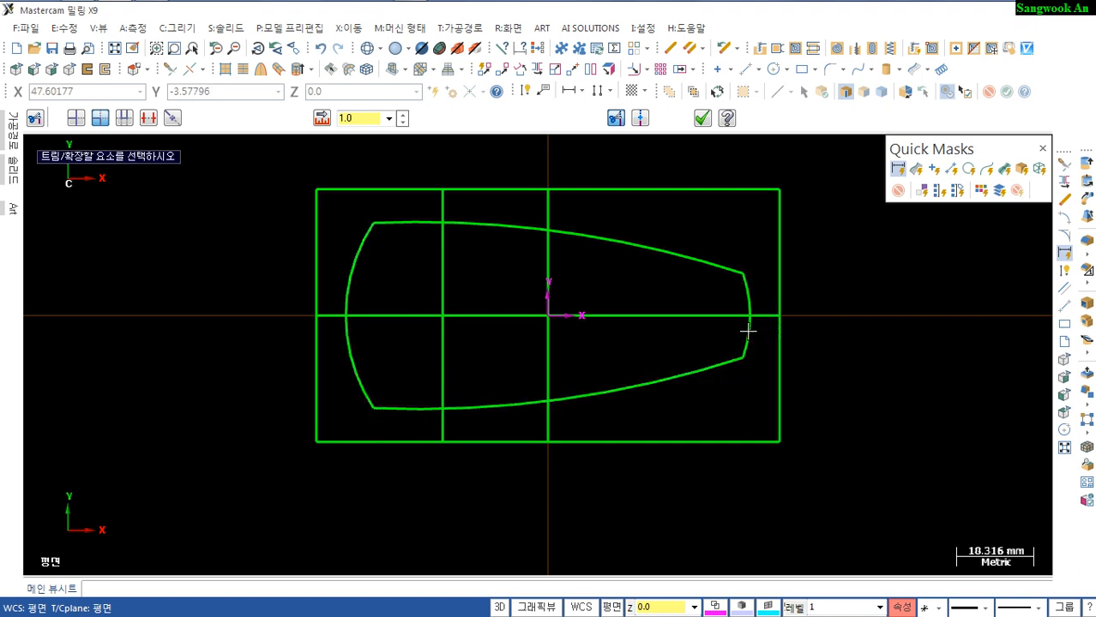
pyautogui.press('Escape')
# Draw an 8 mm radius circle centered where the left inner vertical line crosses the horizontal centerline
pyautogui.moveTo(651, 492); pyautogui.dragTo(677, 511, button='middle')
pyautogui.scroll(1, 576, 463)
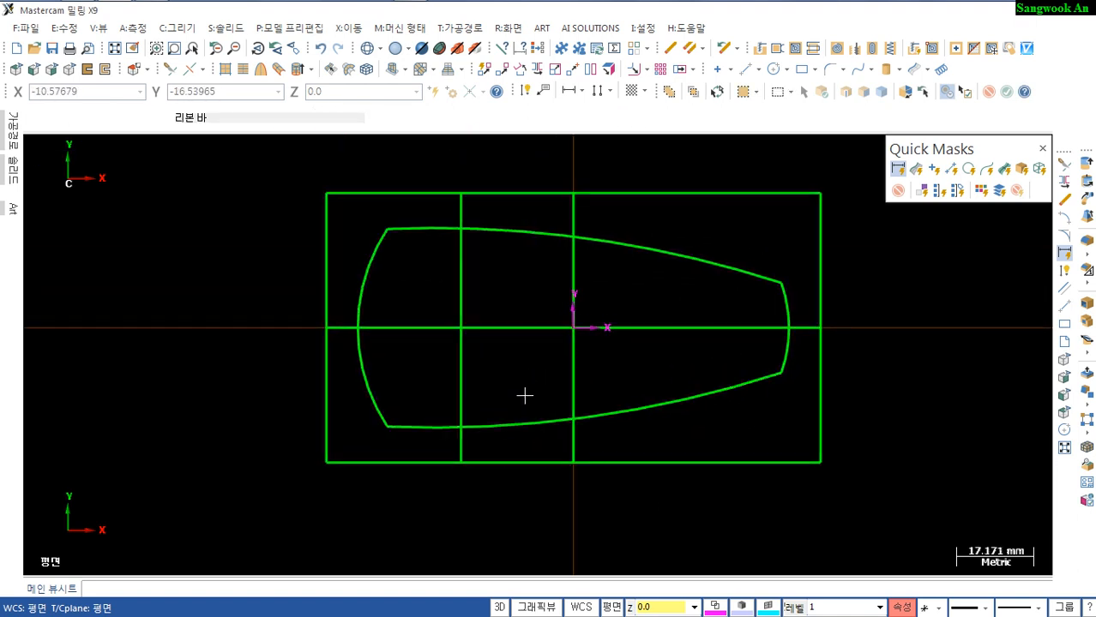
pyautogui.moveTo(524, 395); pyautogui.dragTo(524, 403, button='middle')
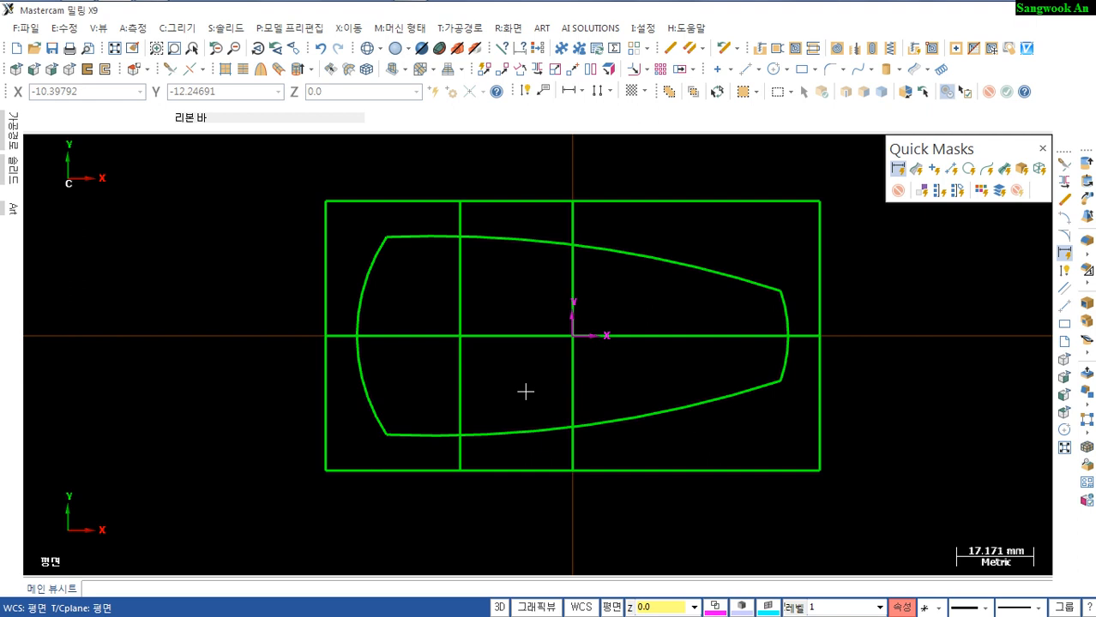
pyautogui.press('c')
pyautogui.click(463, 338)
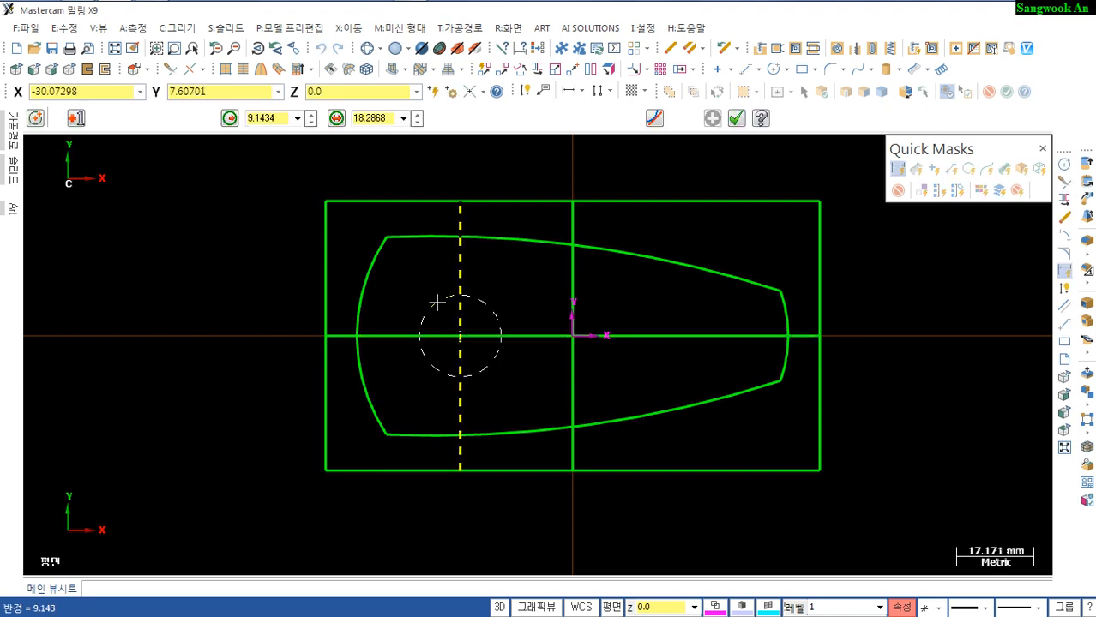
pyautogui.press('r')
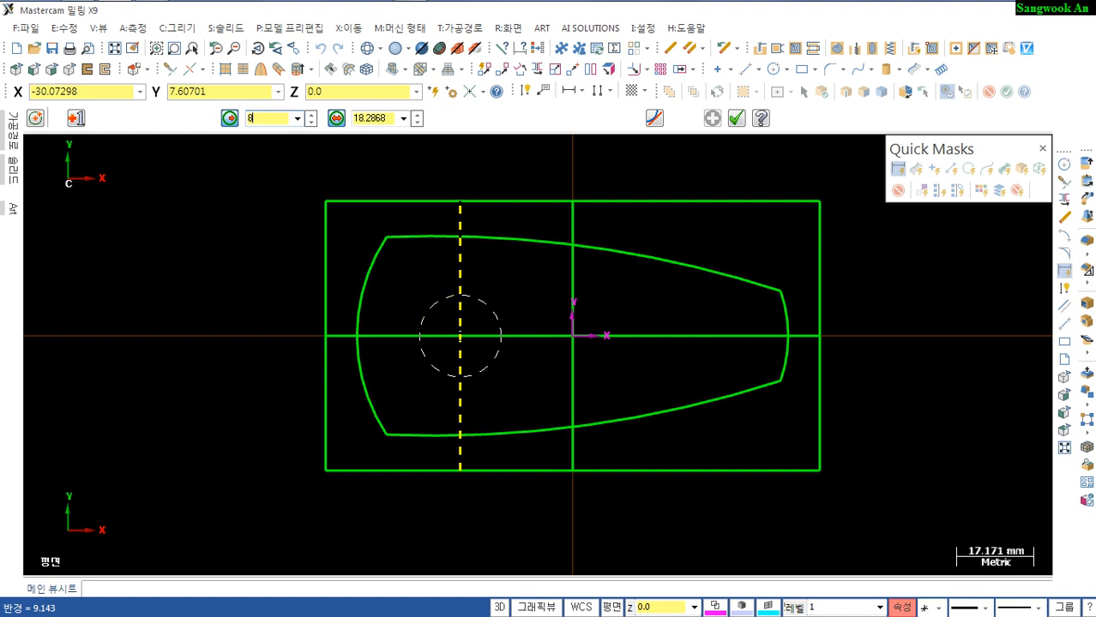
pyautogui.write('8')
pyautogui.press('Return')
pyautogui.moveTo(552, 428); pyautogui.dragTo(554, 392, button='middle')
pyautogui.press('Escape')
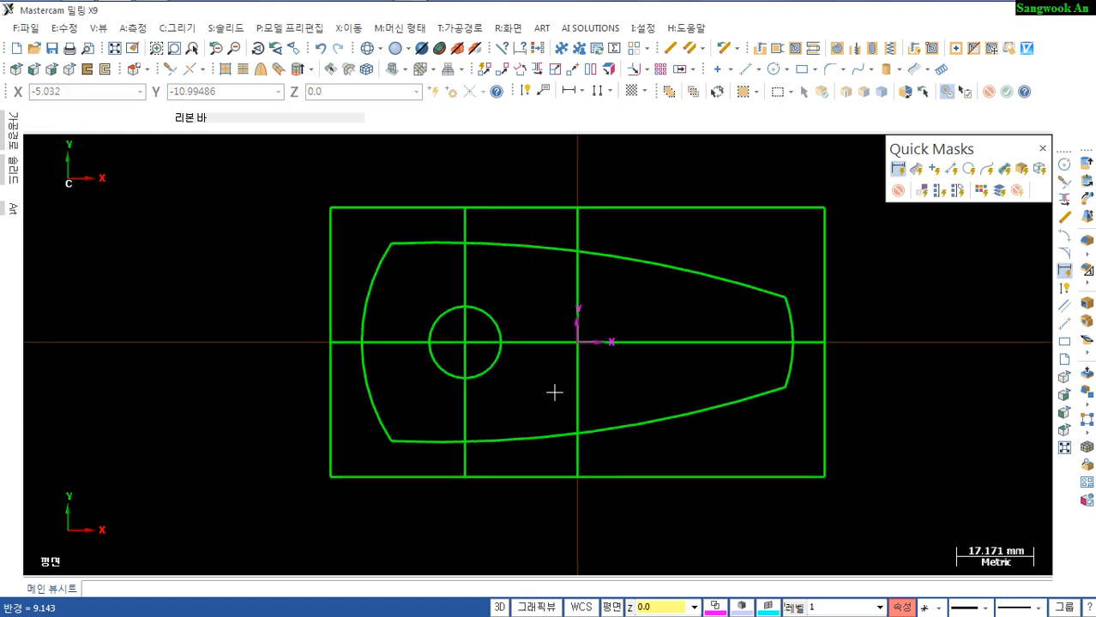
# Draw horizontal lines rightward from the circle's top and bottom quadrants, about 37 mm and 33 mm long
pyautogui.press('l')
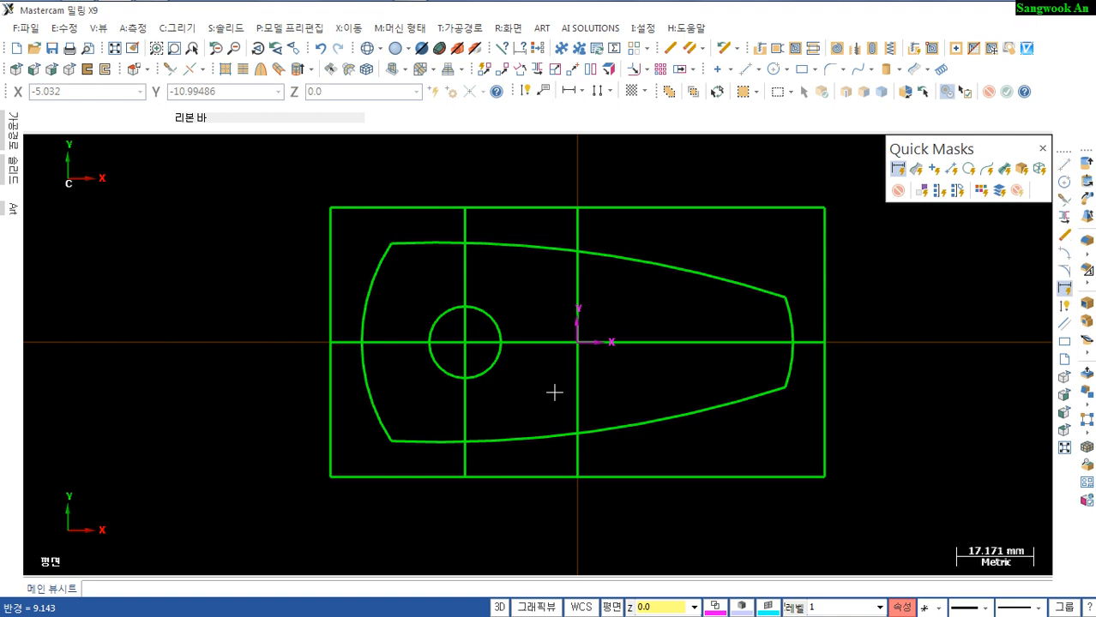
pyautogui.click(465, 305)
pyautogui.click(629, 303)
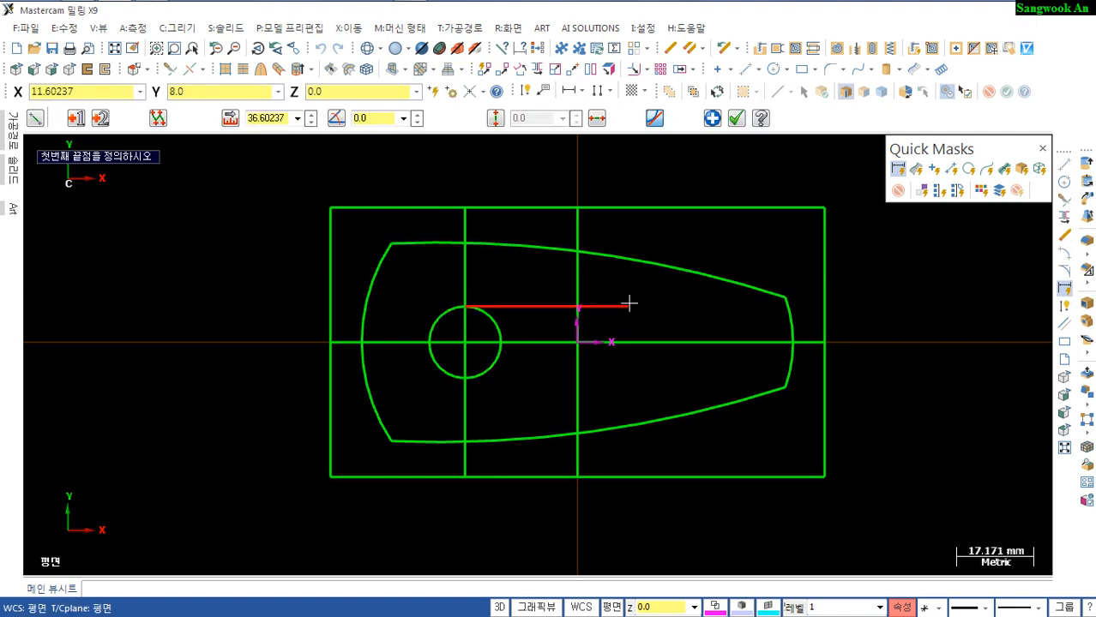
pyautogui.click(466, 378)
pyautogui.click(612, 378)
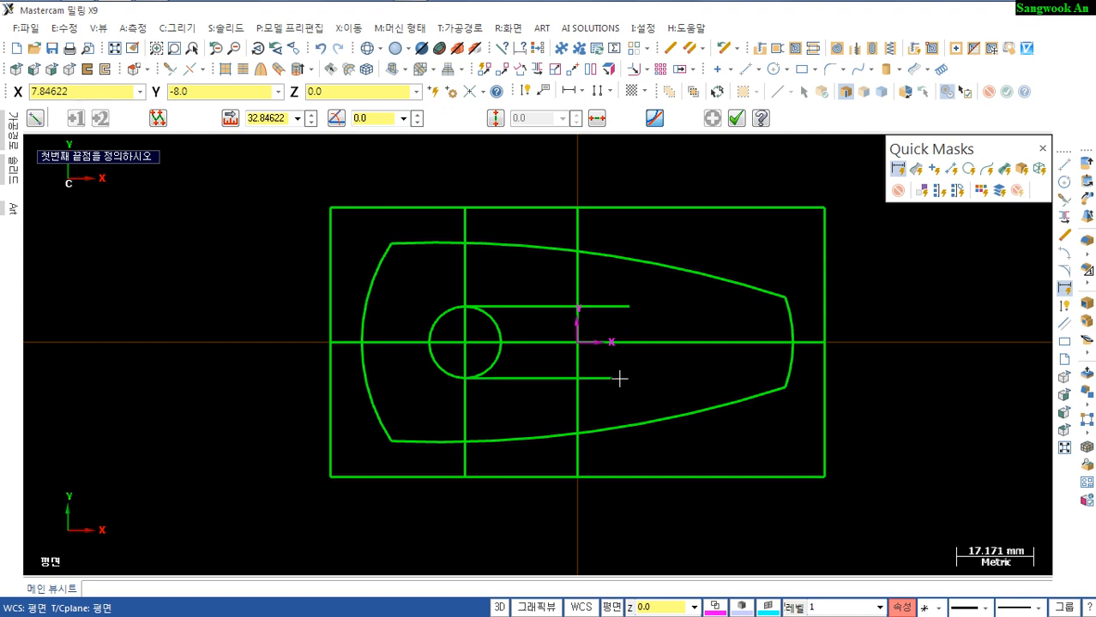
# Trim the 8 mm radius circle between the two horizontal slot lines, leaving only its left half
pyautogui.press('Escape')
pyautogui.press('t')
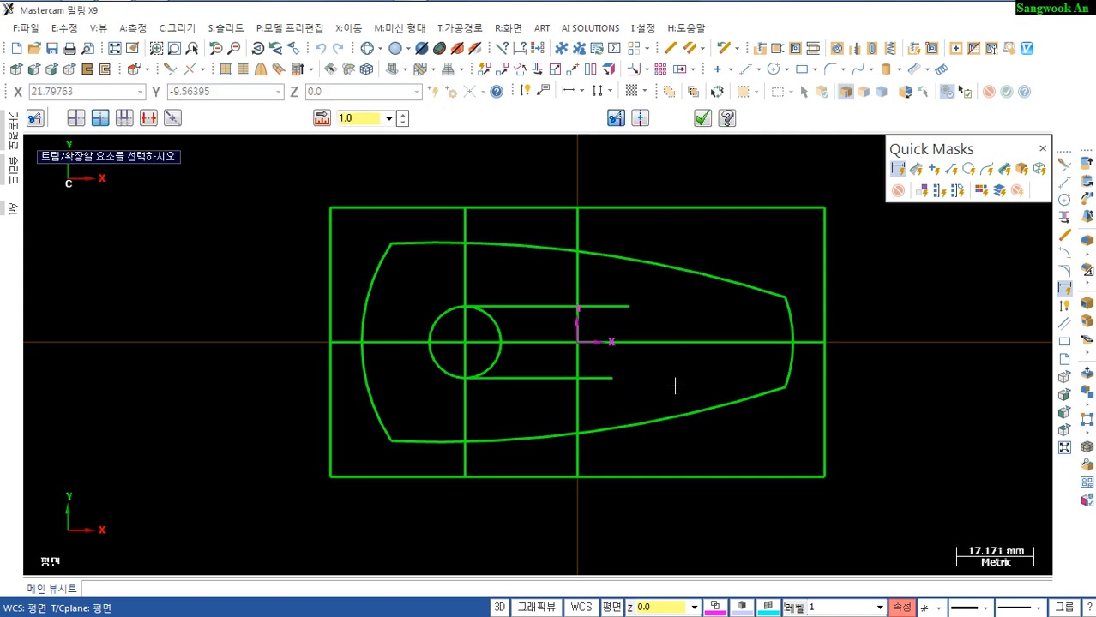
pyautogui.click(520, 306)
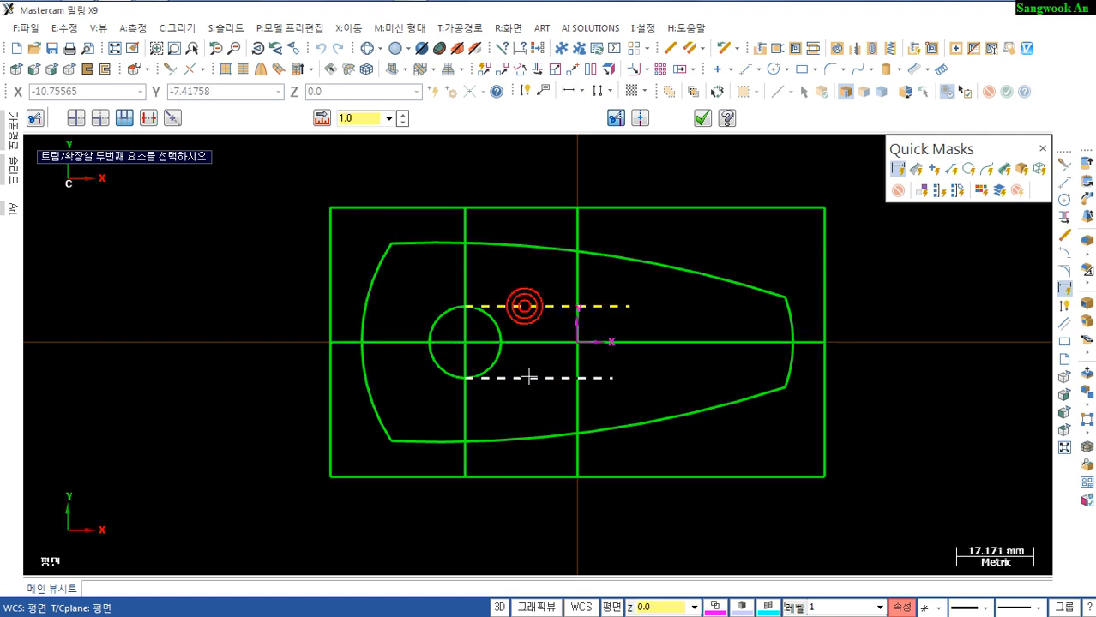
pyautogui.click(529, 376)
pyautogui.click(455, 320)
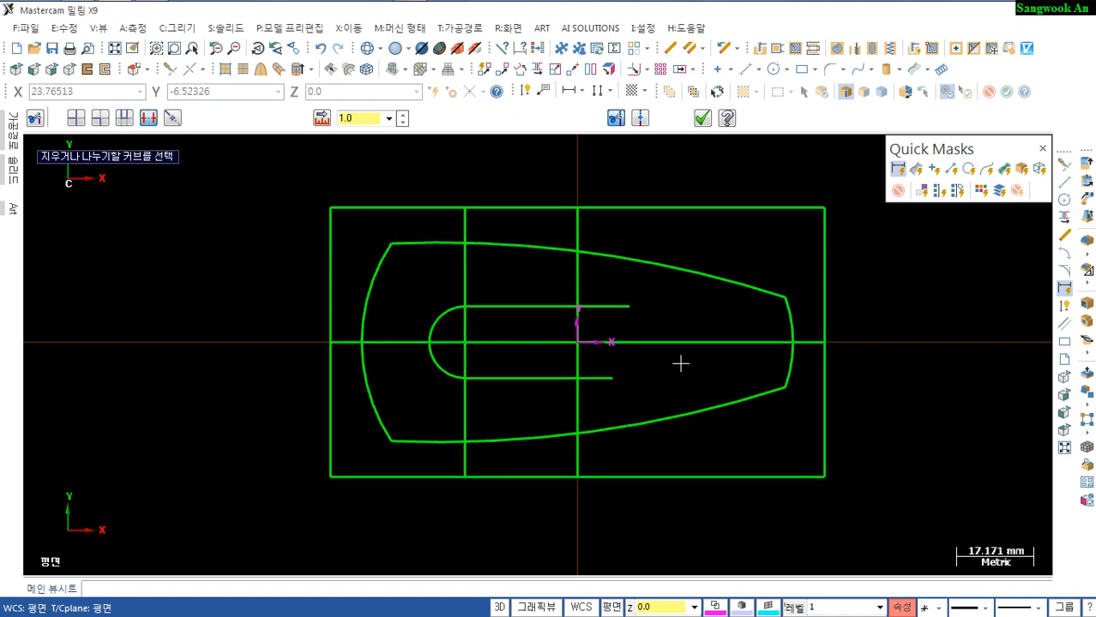
# Trim away the parts of the vertical line through the origin inside the slot and outside the arc outline
pyautogui.click(571, 363)
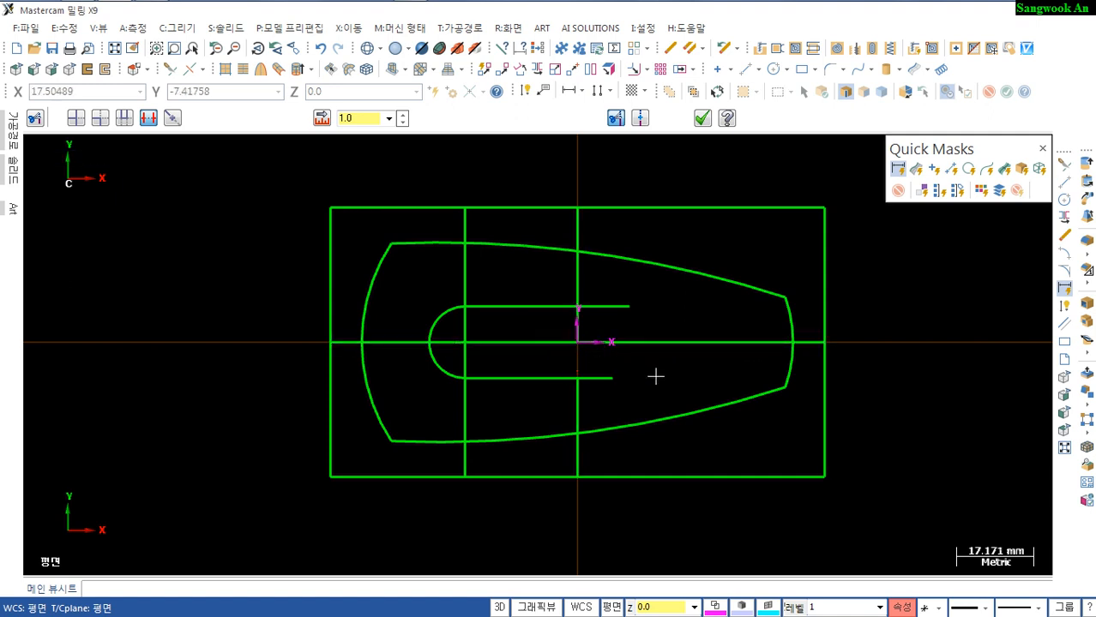
pyautogui.click(577, 453)
pyautogui.click(573, 230)
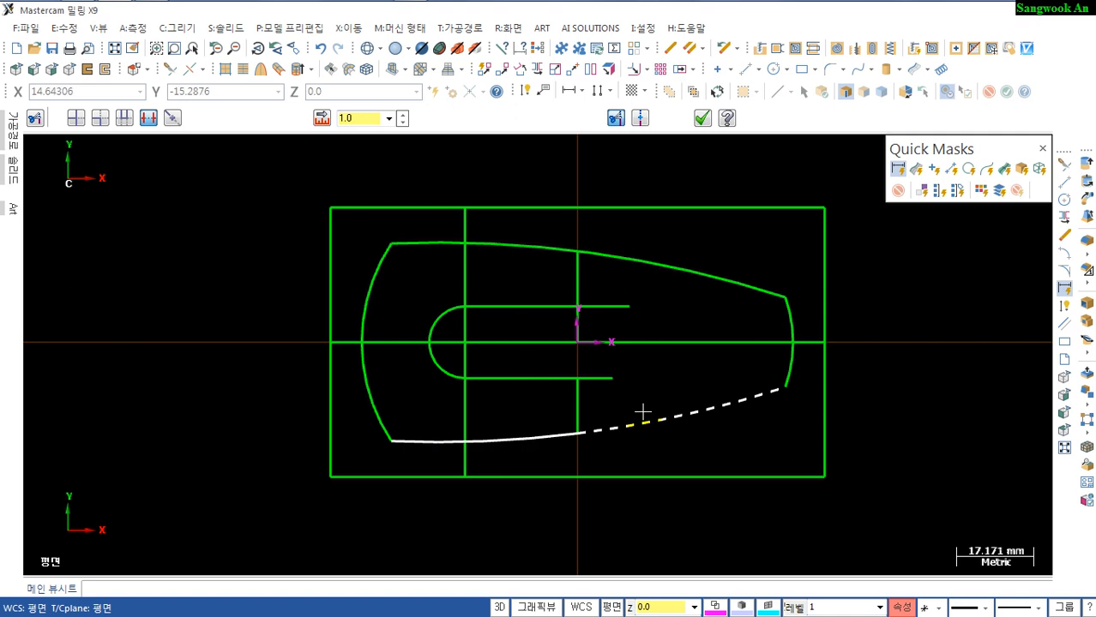
# Trim the right ends of both horizontal slot lines to the remaining vertical segments at the origin
pyautogui.click(553, 305)
pyautogui.click(573, 275)
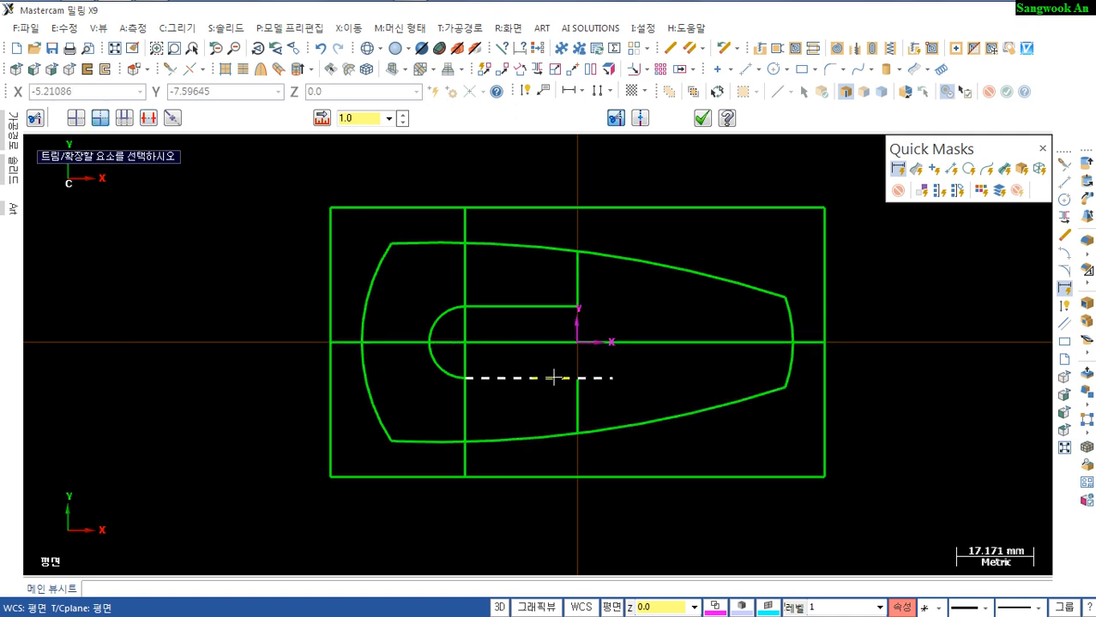
pyautogui.click(553, 377)
pyautogui.click(578, 409)
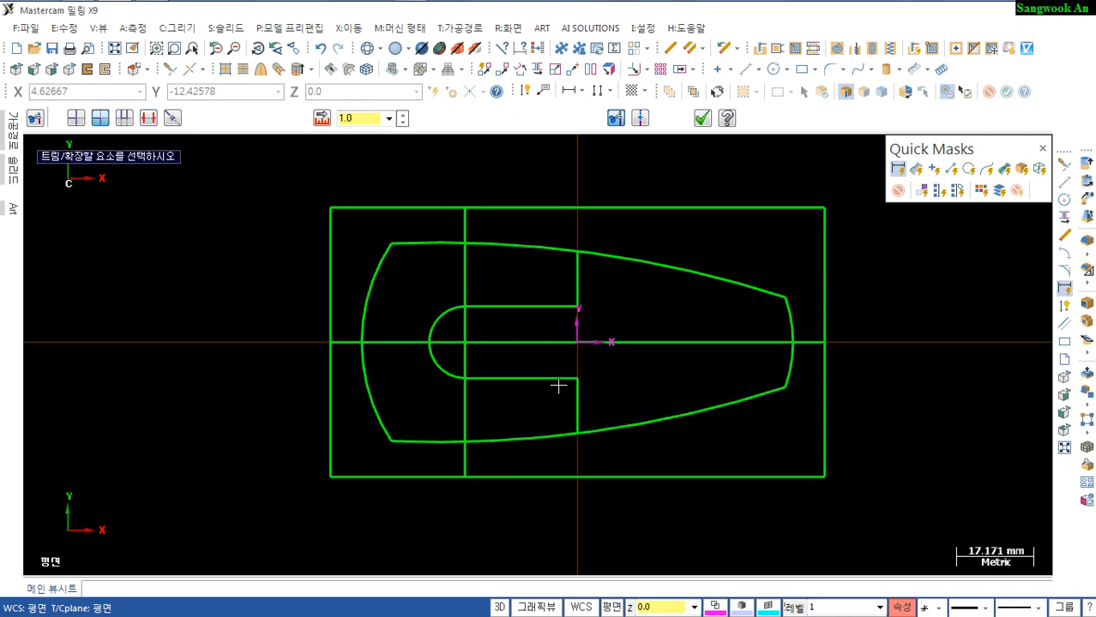
# Delete the left inner vertical construction line through the slot's rounded end
pyautogui.press('Escape')
pyautogui.click(470, 271)
pyautogui.press('Delete')
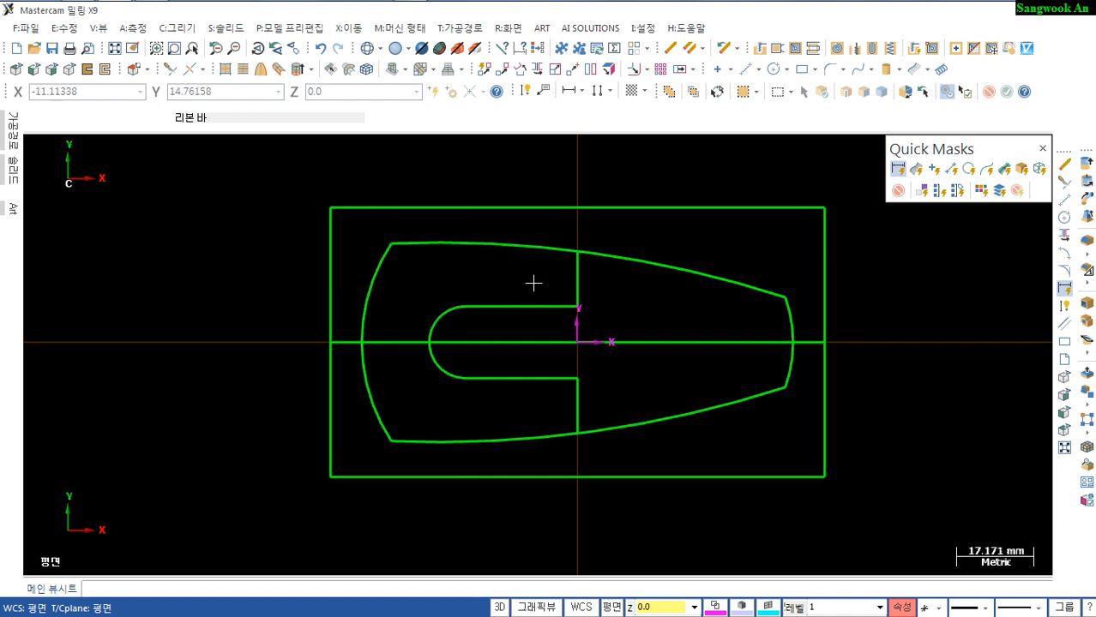
pyautogui.scroll(3, 502, 424)
pyautogui.scroll(-2, 507, 418)
pyautogui.scroll(-2, 508, 422)
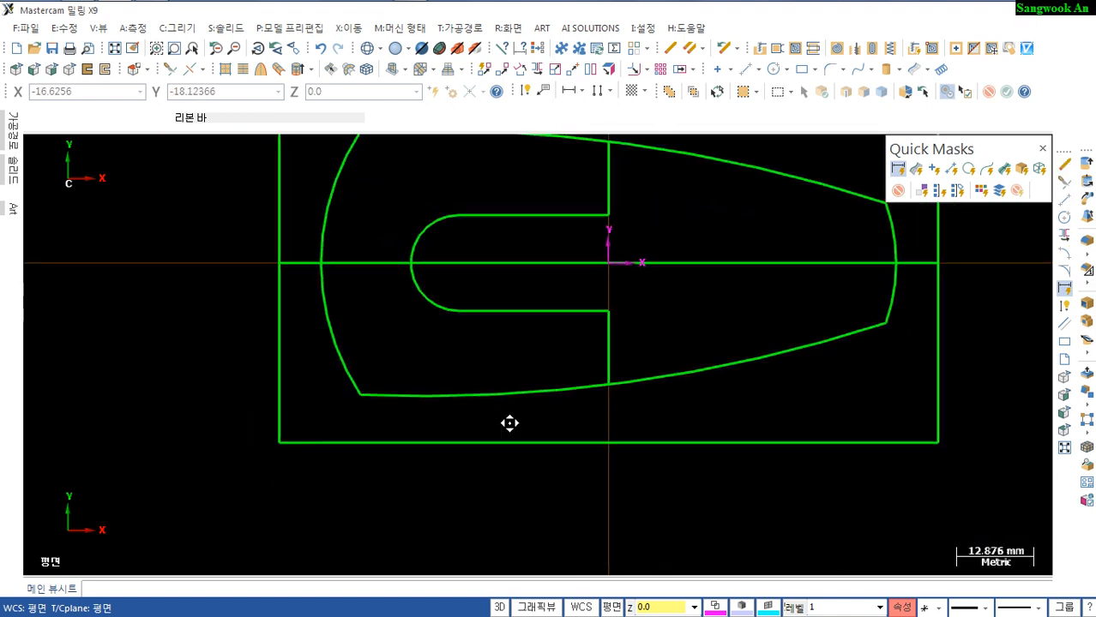
pyautogui.moveTo(616, 469); pyautogui.dragTo(606, 412, button='middle')
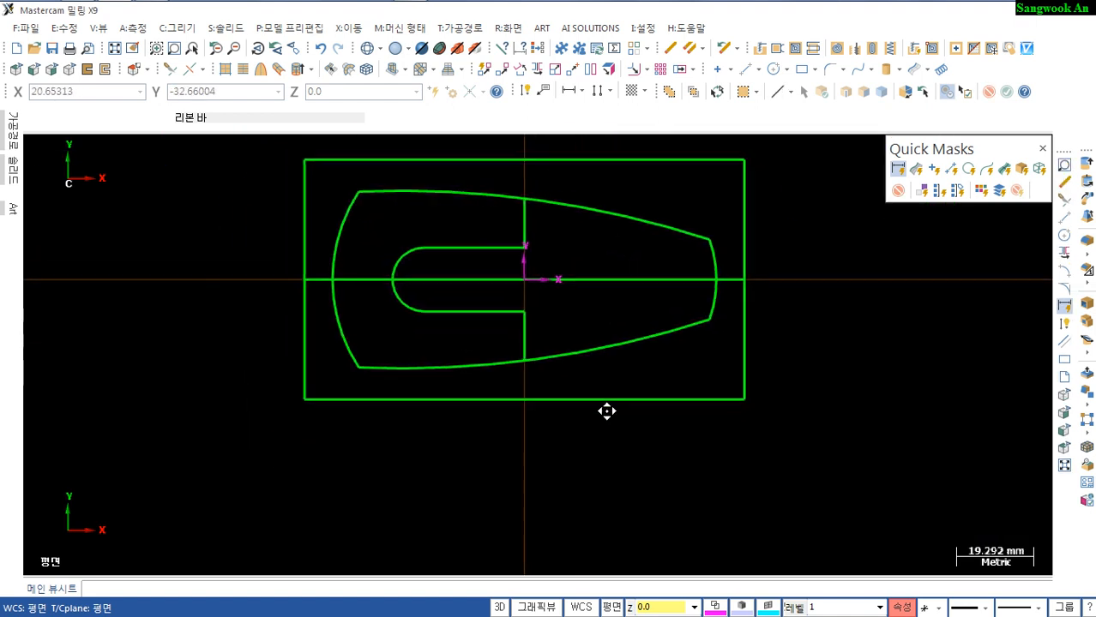
# Add radius dimensions to the left and right end arcs of the outline
pyautogui.press('d')
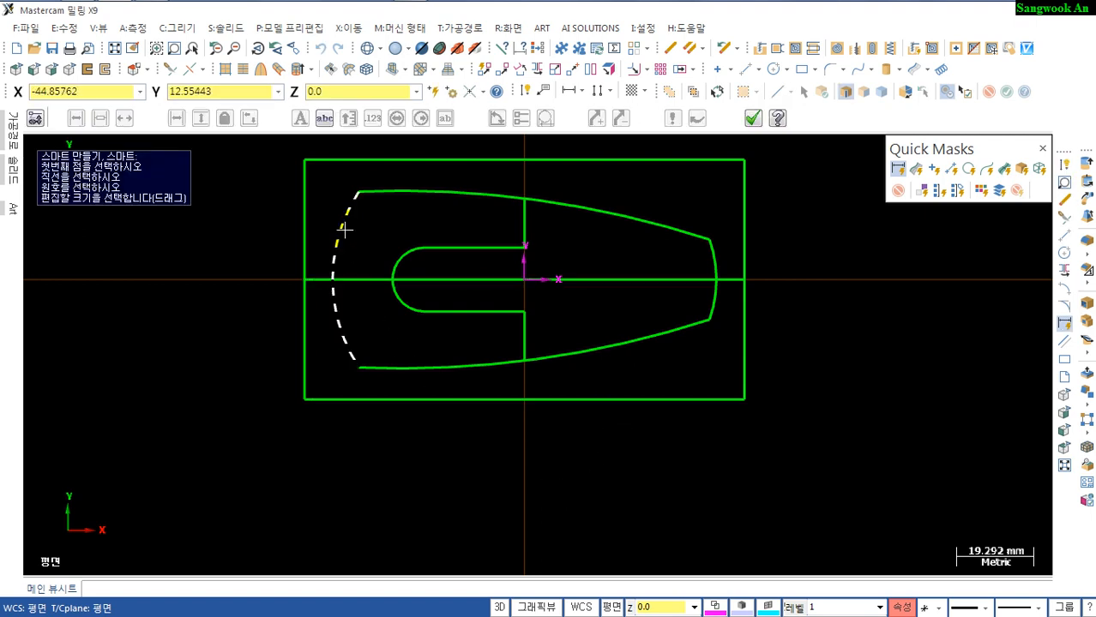
pyautogui.click(346, 229)
pyautogui.click(367, 313)
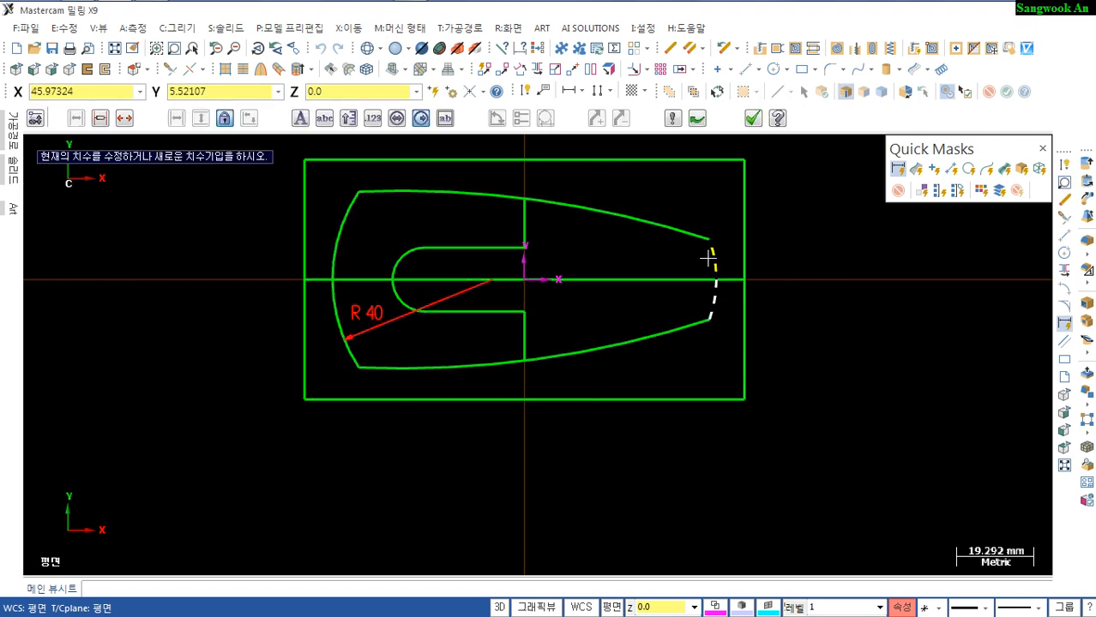
pyautogui.click(712, 257)
pyautogui.press('Escape')
pyautogui.click(634, 262)
pyautogui.moveTo(610, 321); pyautogui.dragTo(606, 337, button='middle')
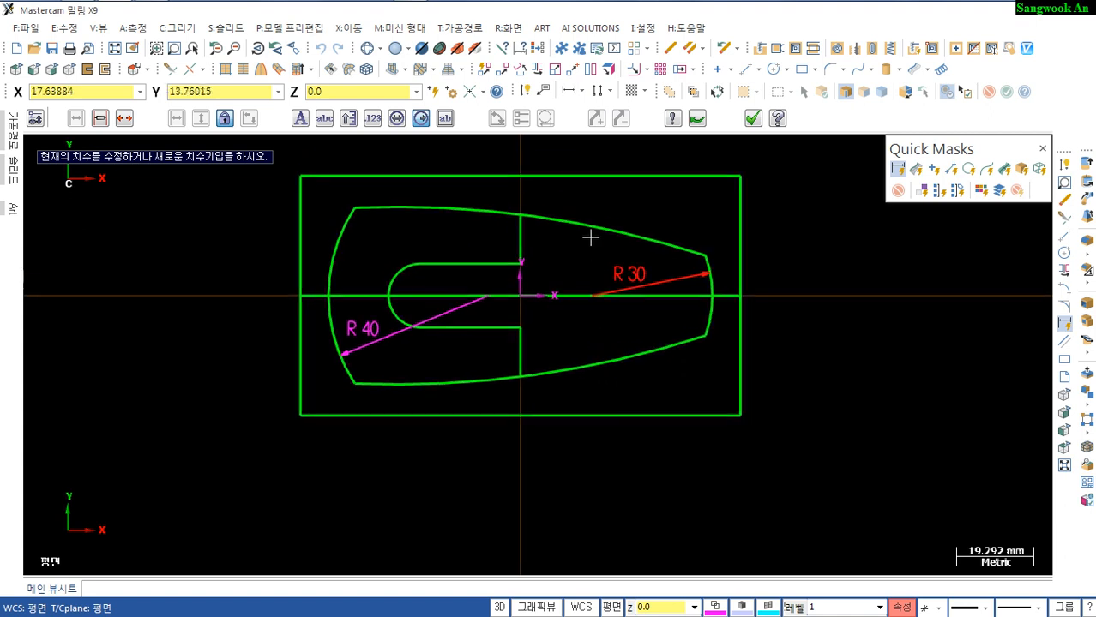
# Add a radius dimension to the upper outline arc
pyautogui.click(590, 230)
pyautogui.click(560, 261)
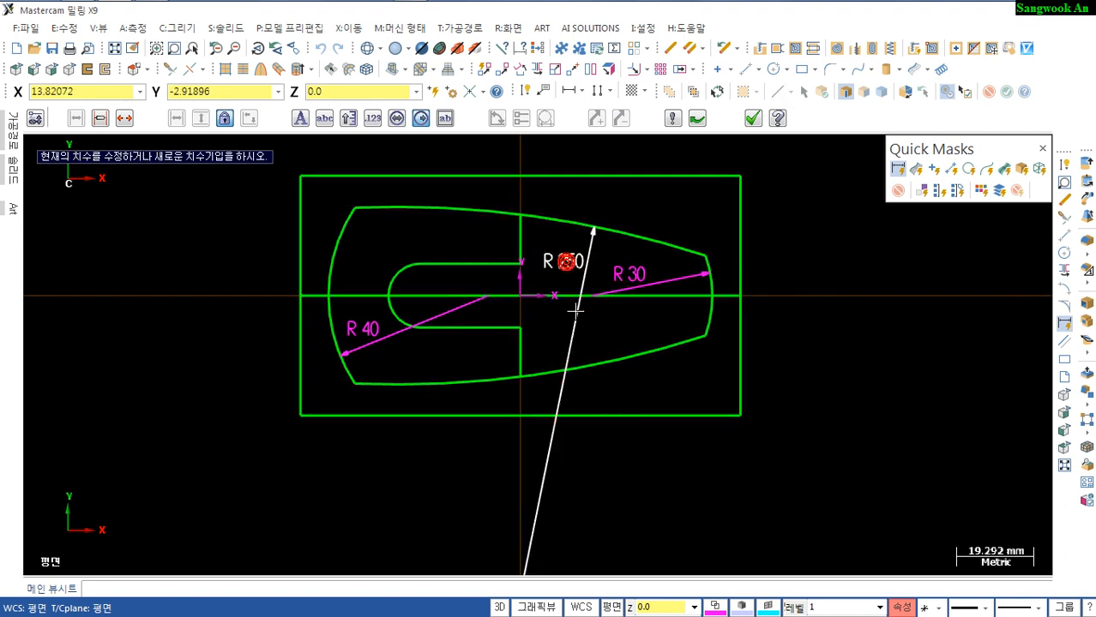
pyautogui.scroll(1, 473, 310)
# Dimension the slot's rounded end and change that dimension from diameter to radius
pyautogui.click(383, 273)
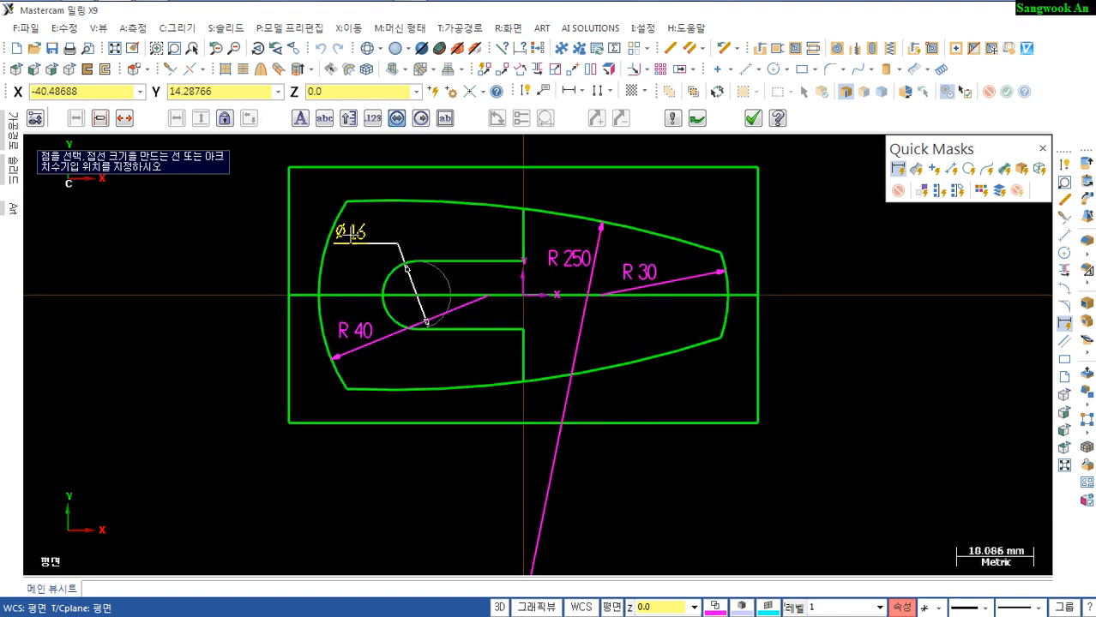
pyautogui.click(344, 230)
pyautogui.scroll(-5, 531, 384)
pyautogui.moveTo(534, 408); pyautogui.dragTo(497, 345, button='middle')
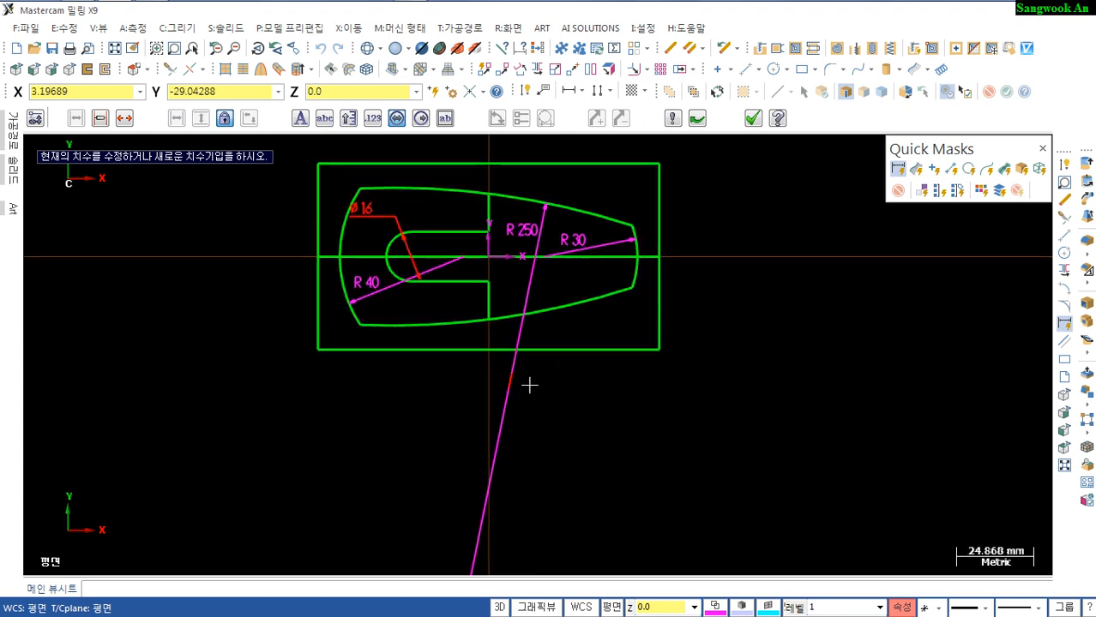
pyautogui.scroll(-1, 686, 423)
pyautogui.moveTo(692, 409); pyautogui.dragTo(712, 478, button='middle')
pyautogui.click(407, 295)
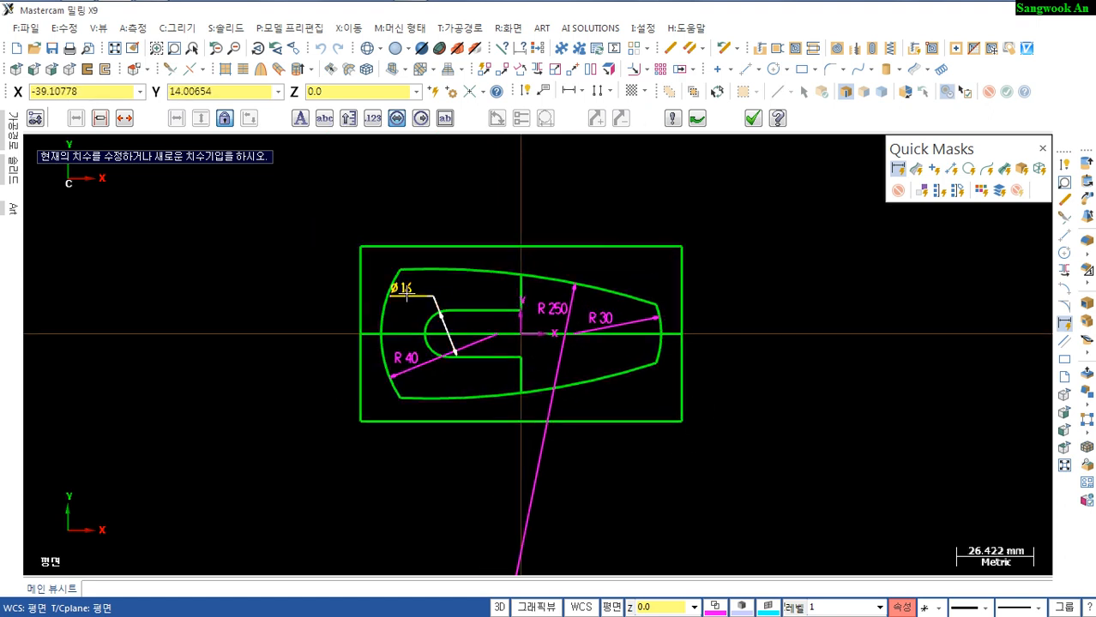
pyautogui.press('r')
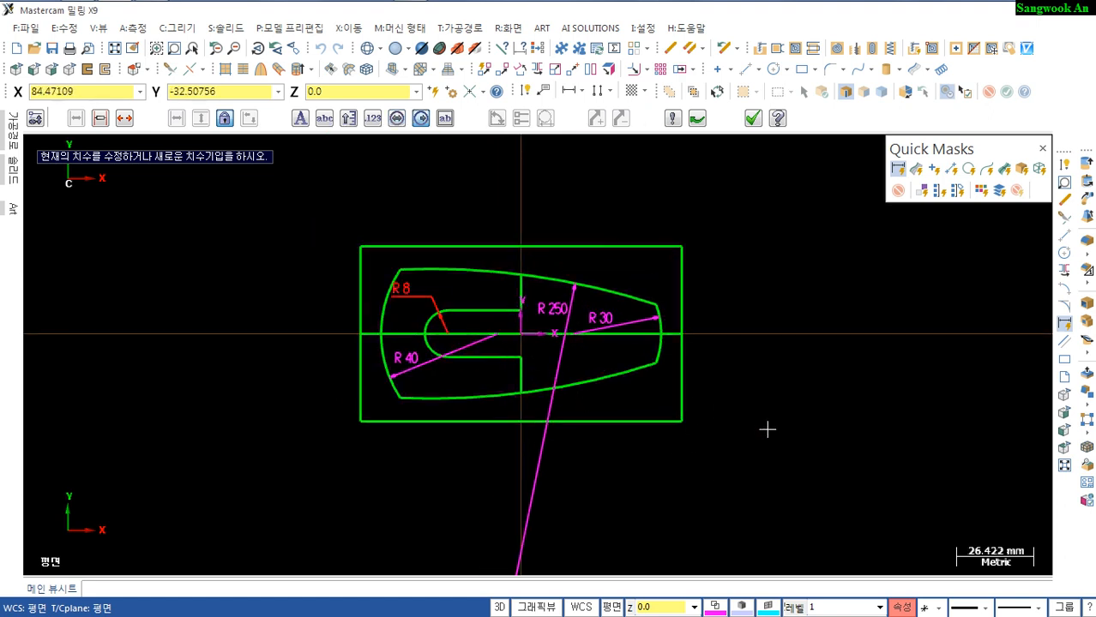
pyautogui.press('Escape')
pyautogui.moveTo(798, 422); pyautogui.dragTo(798, 410, button='middle')
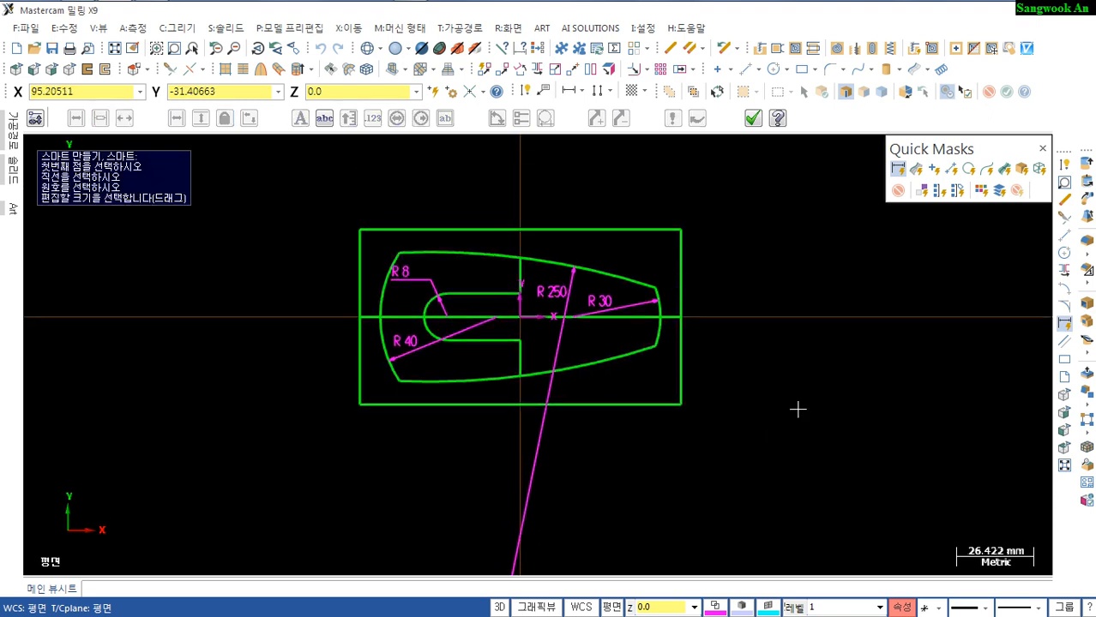
pyautogui.scroll(1, 797, 410)
pyautogui.press('Escape')
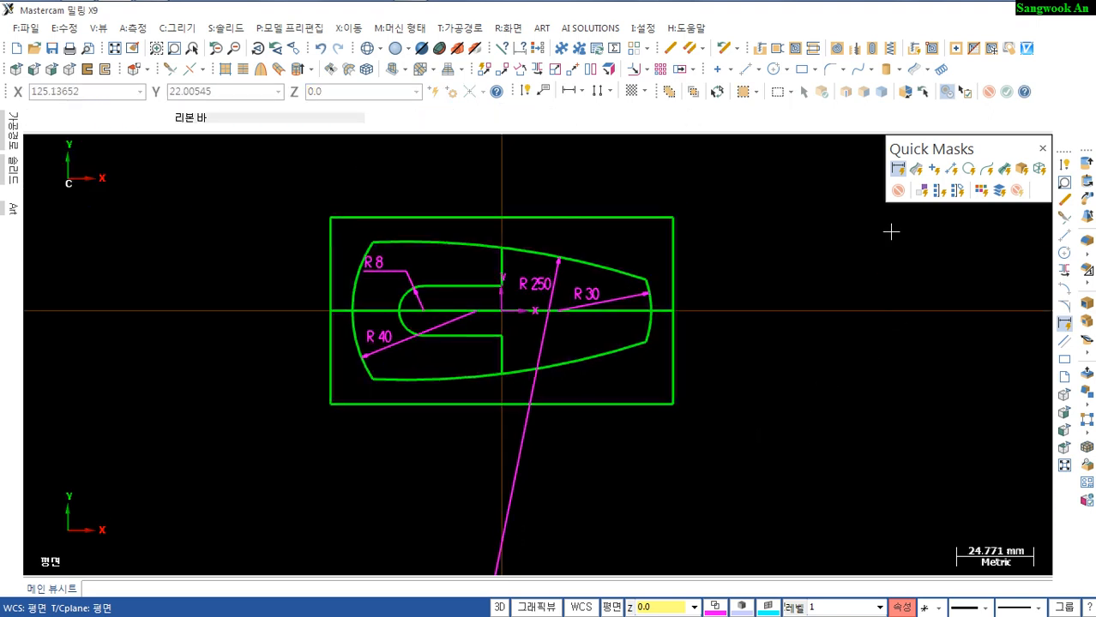
# Select all dimensions in the drawing and delete them
pyautogui.click(898, 169)
pyautogui.press('Delete')
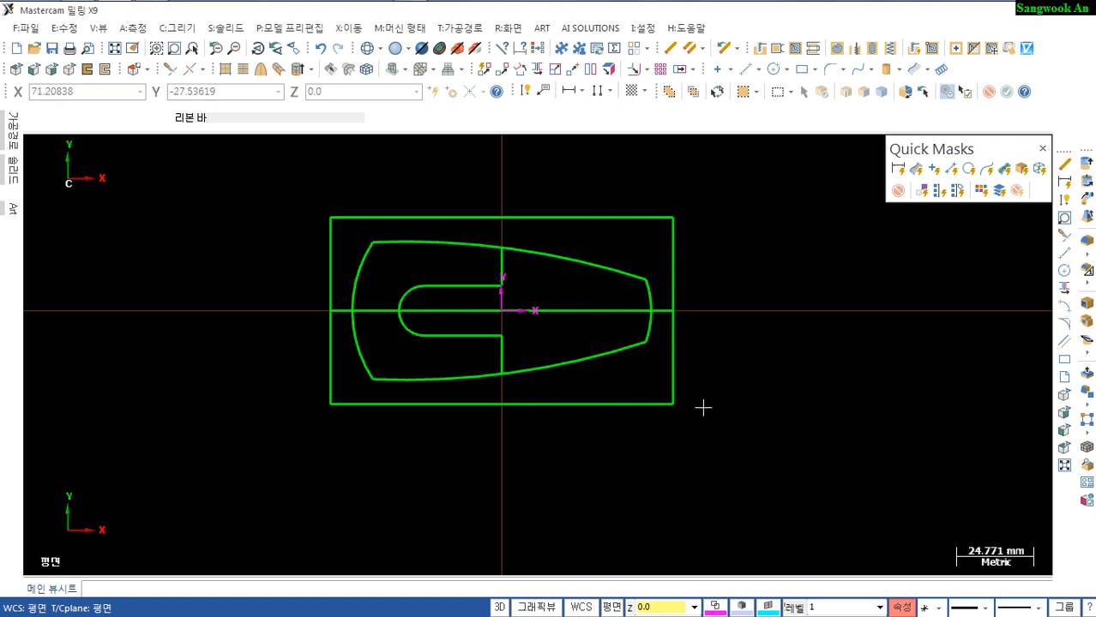
# Break the upper outline arc where the upper vertical segment meets it
pyautogui.moveTo(703, 407); pyautogui.dragTo(671, 413, button='middle')
pyautogui.scroll(1, 652, 410)
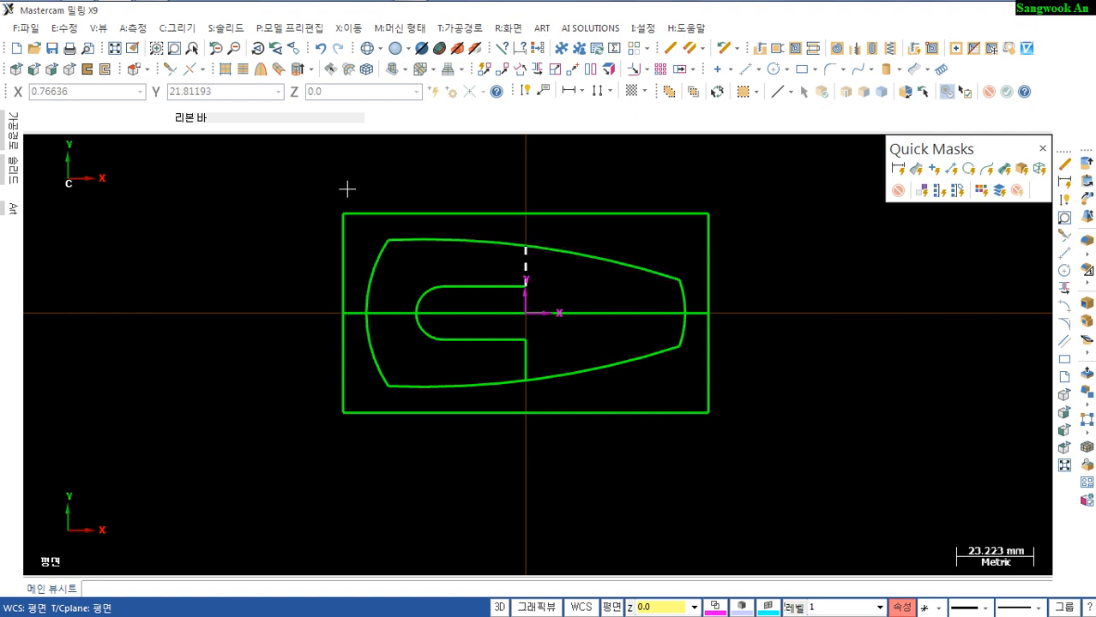
pyautogui.click(189, 69)
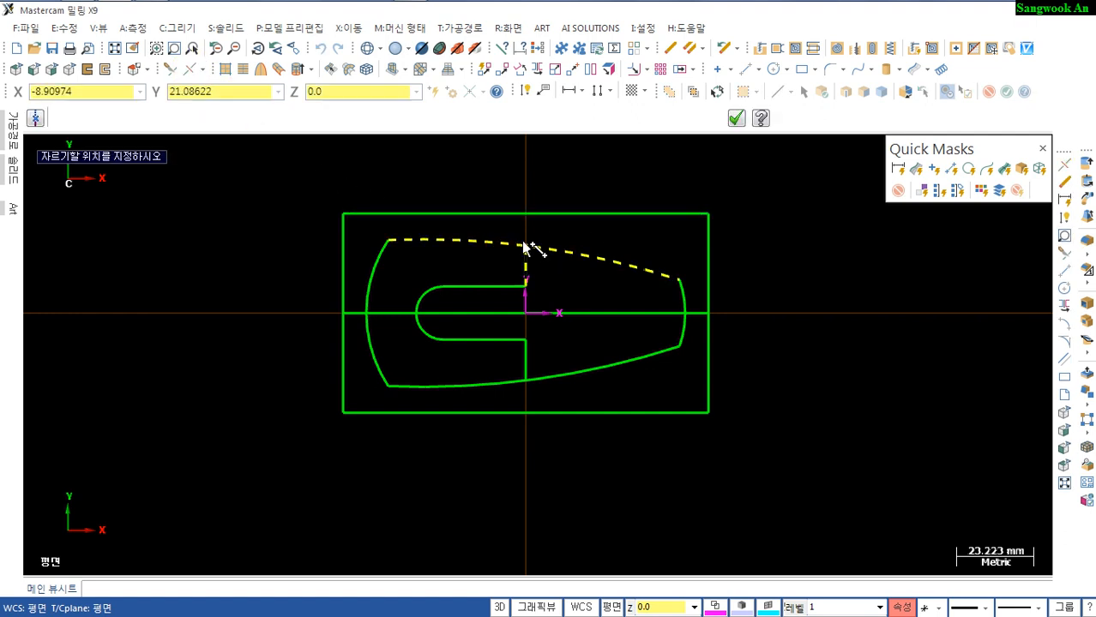
pyautogui.click(525, 247)
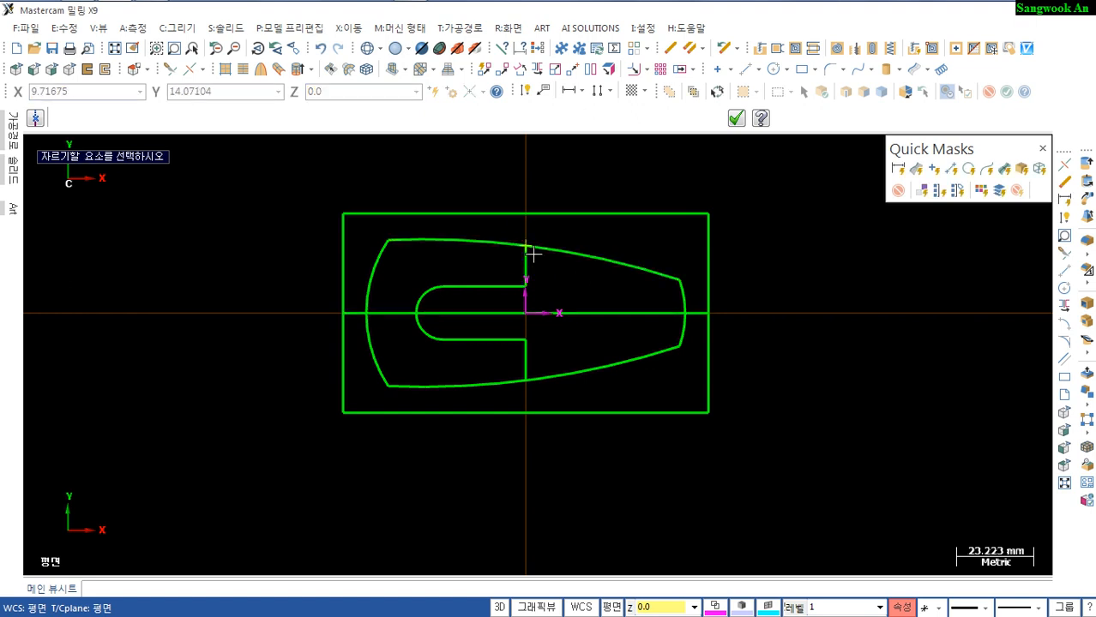
pyautogui.click(485, 242)
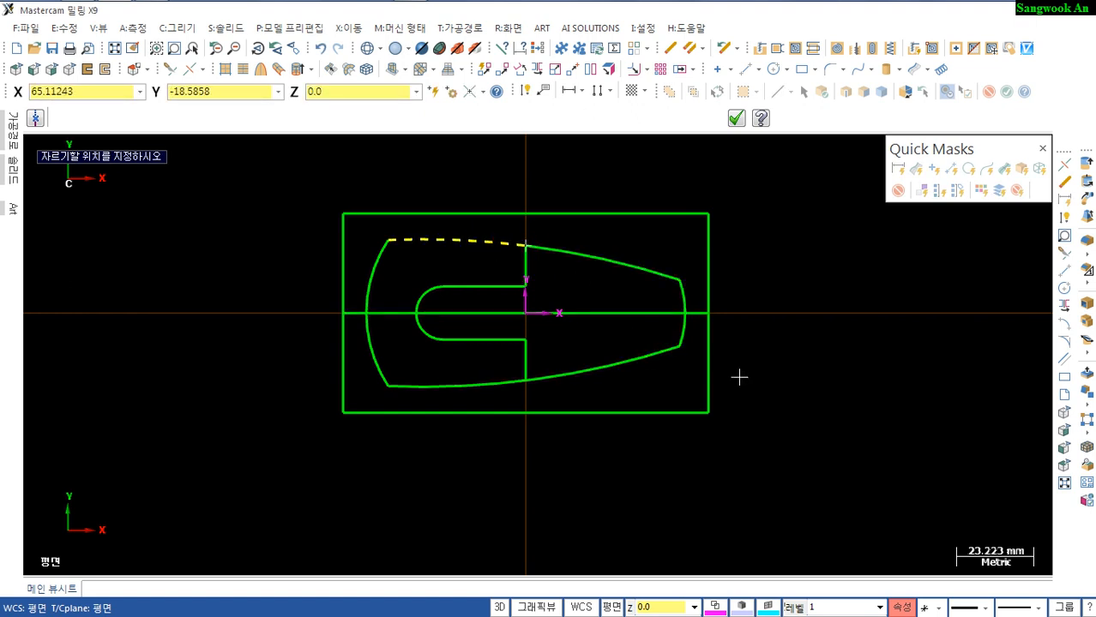
pyautogui.click(736, 117)
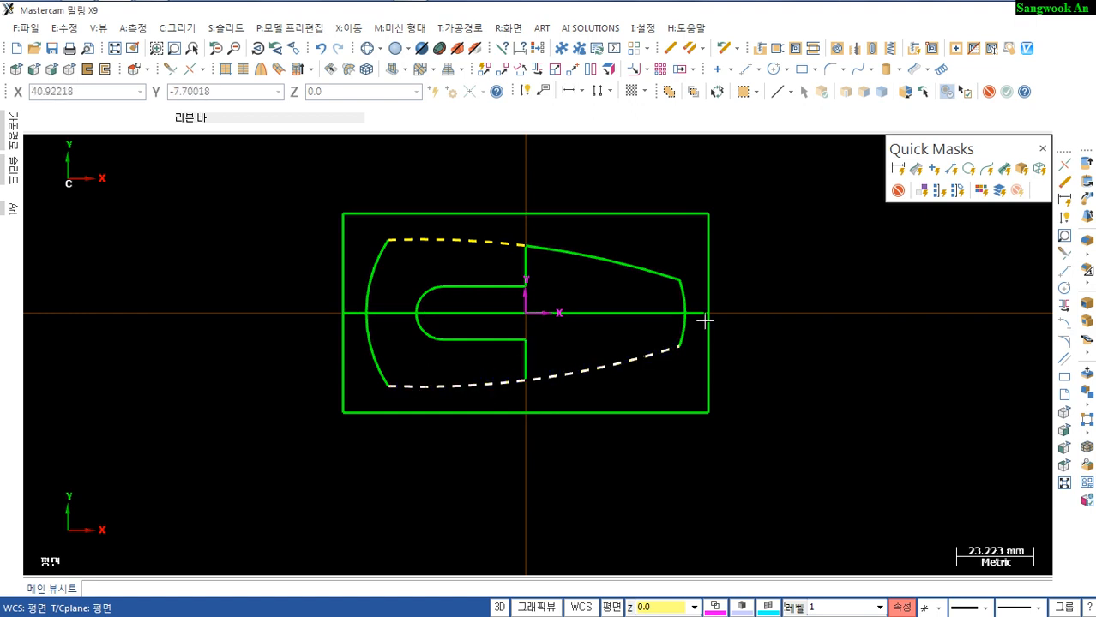
# Break the lower outline arc where the lower vertical segment meets it
pyautogui.click(189, 69)
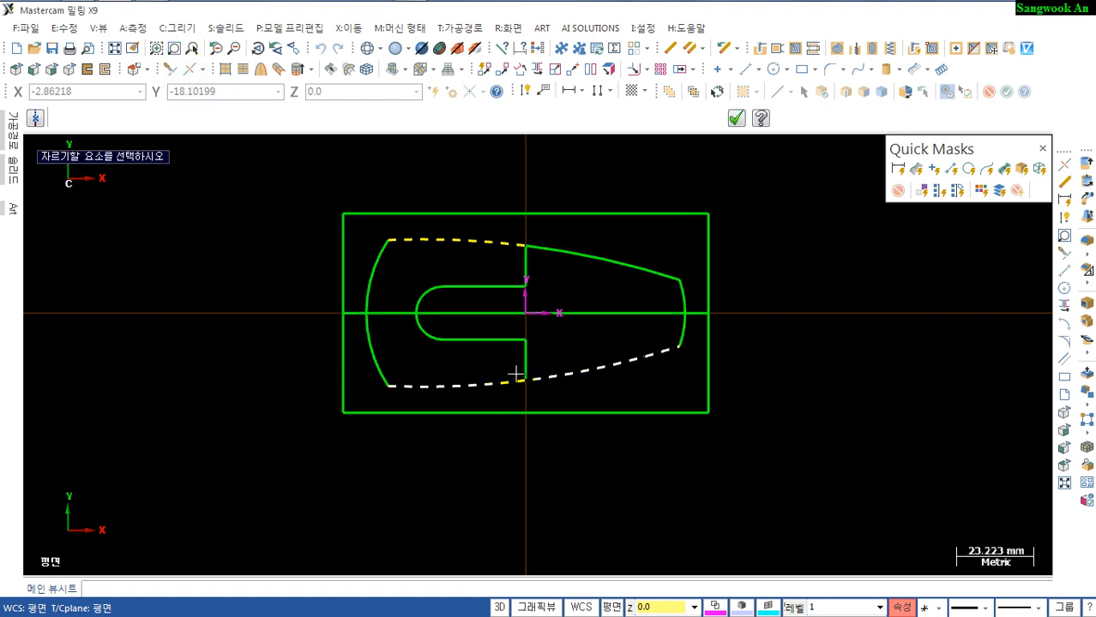
pyautogui.press('Escape')
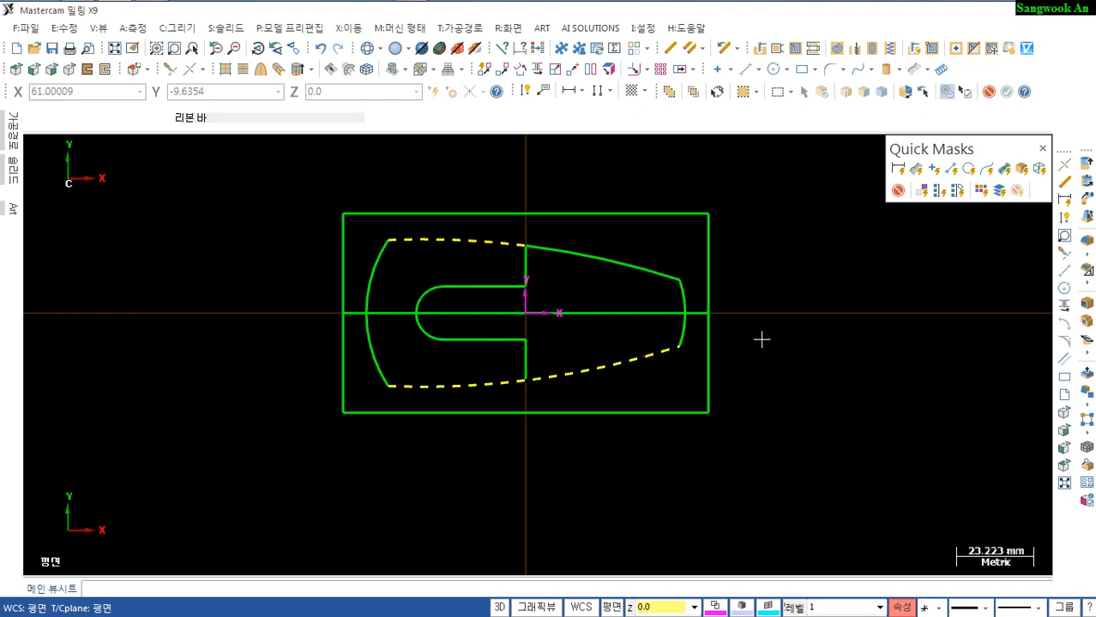
pyautogui.click(1061, 160)
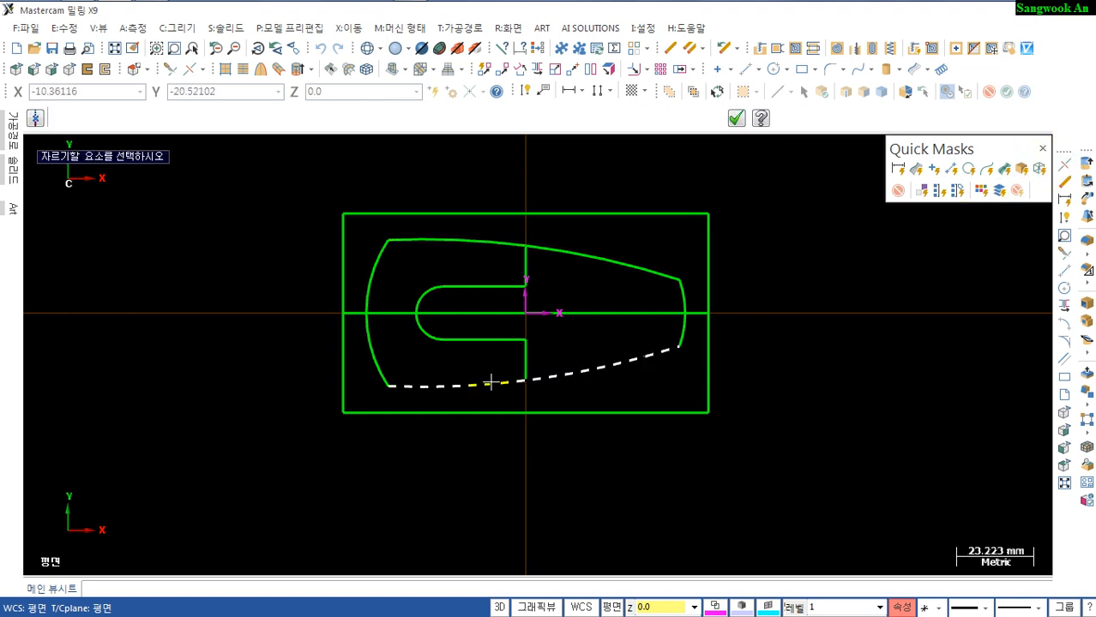
pyautogui.click(528, 380)
pyautogui.click(462, 384)
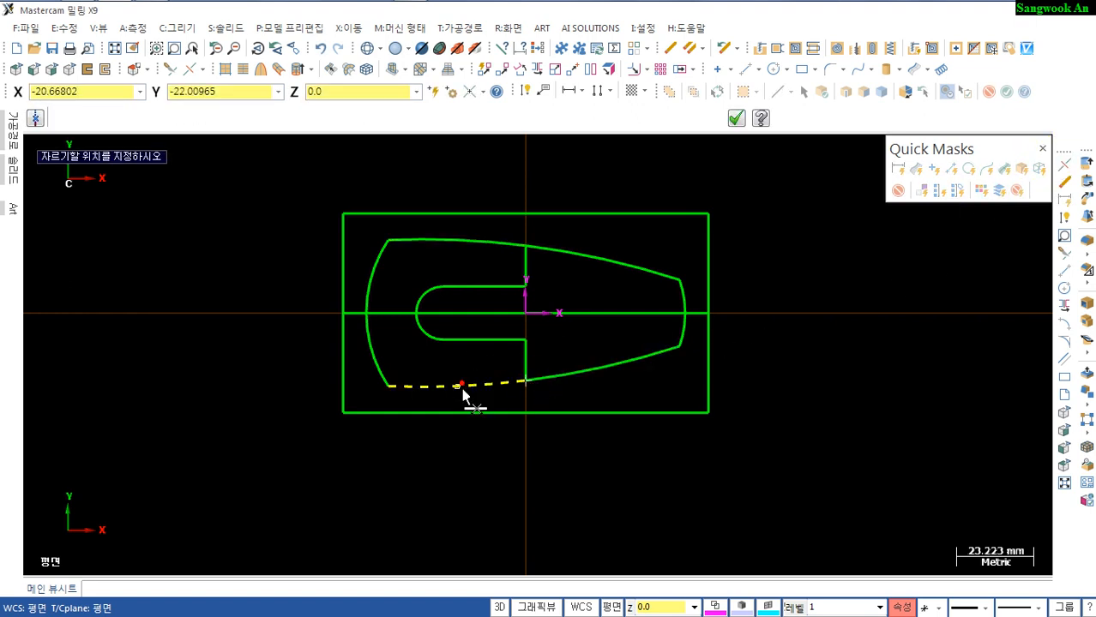
pyautogui.click(736, 119)
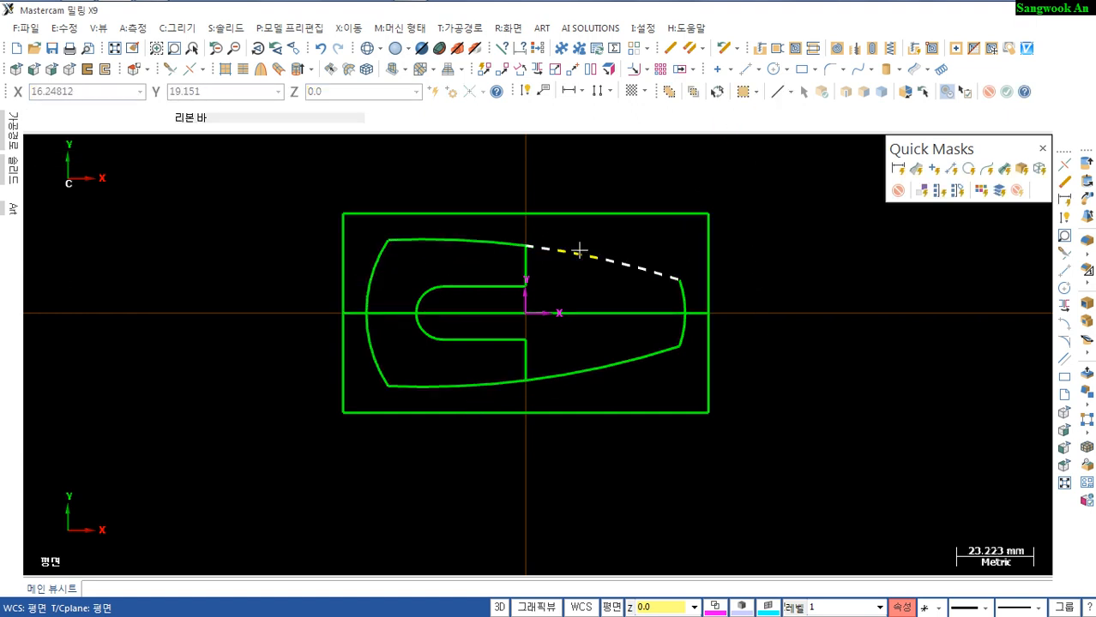
# Extrude the outer rectangle 10 mm downward as a new solid body
pyautogui.scroll(2, 590, 291)
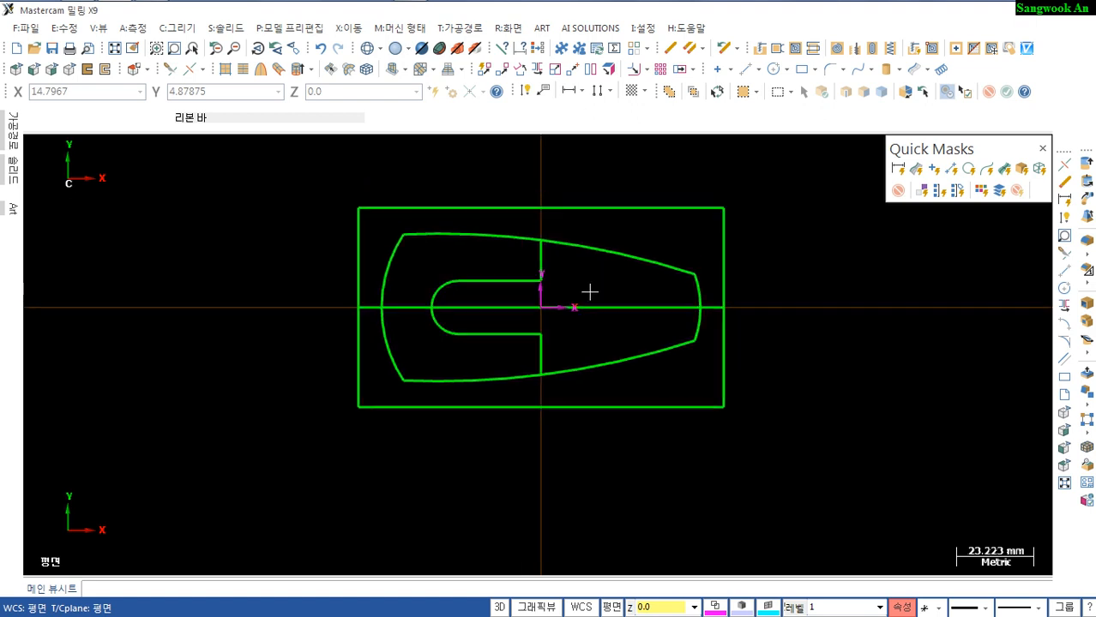
pyautogui.scroll(-2, 560, 373)
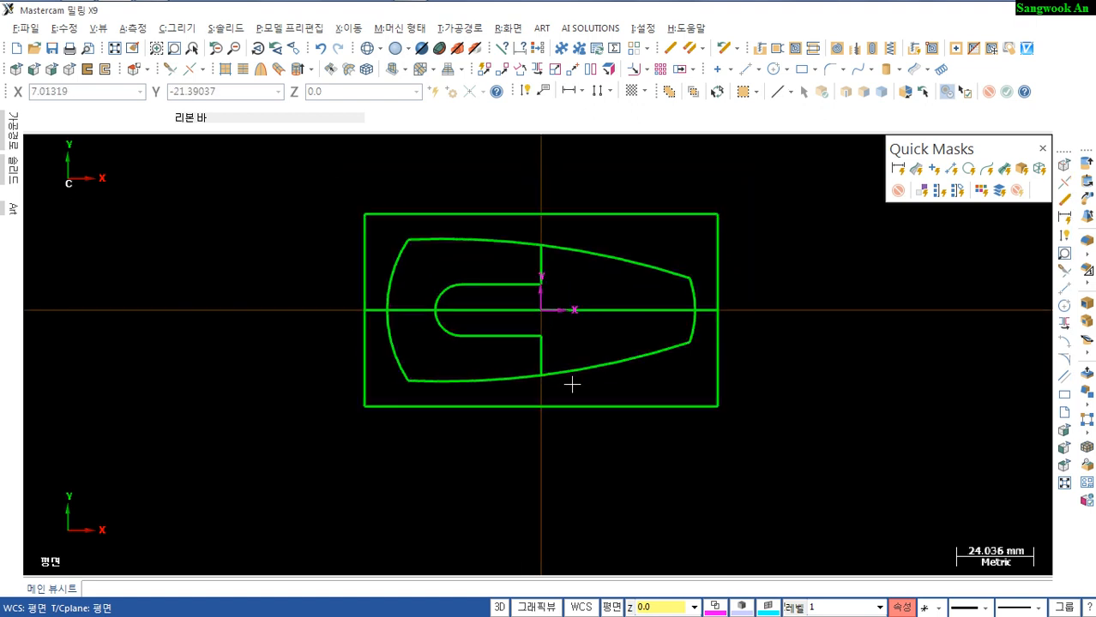
pyautogui.moveTo(571, 385); pyautogui.dragTo(564, 411, button='middle')
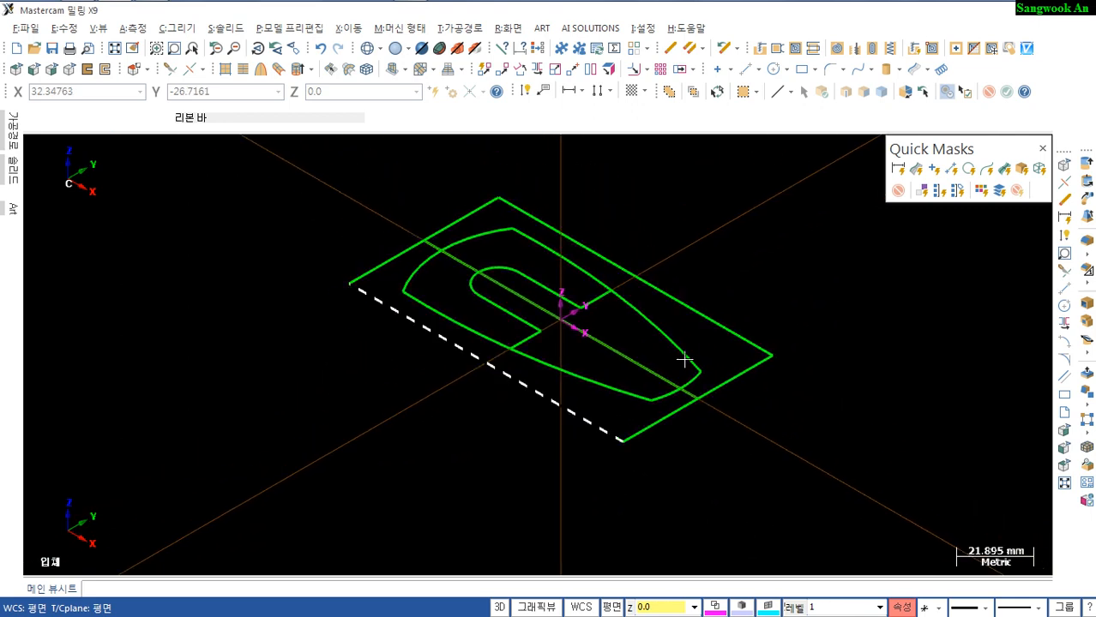
pyautogui.click(1086, 164)
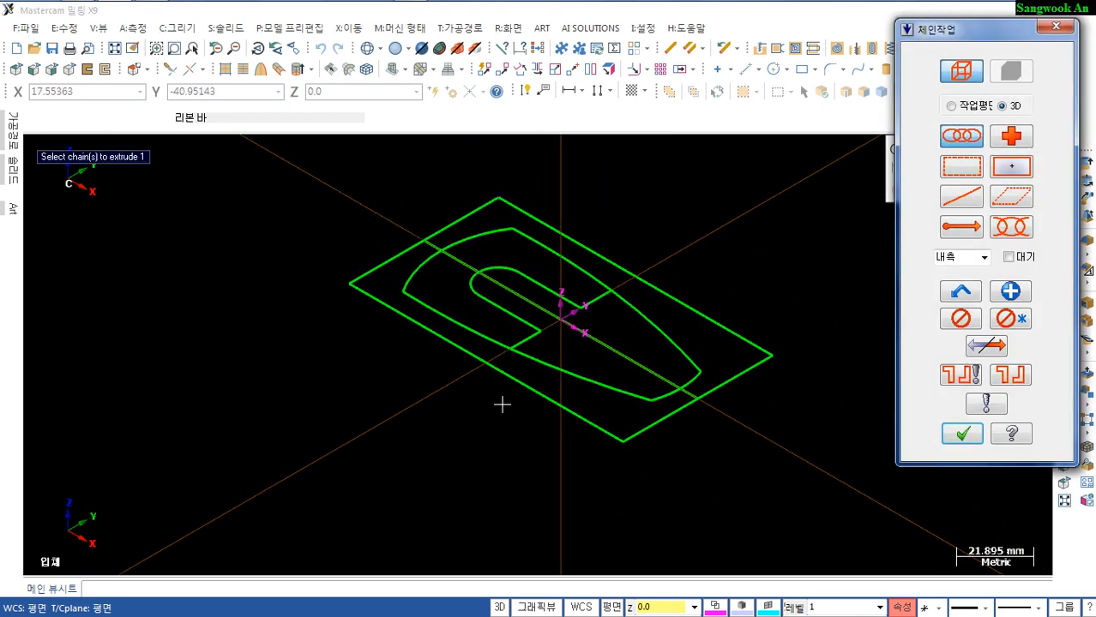
pyautogui.click(377, 267)
pyautogui.press('Escape')
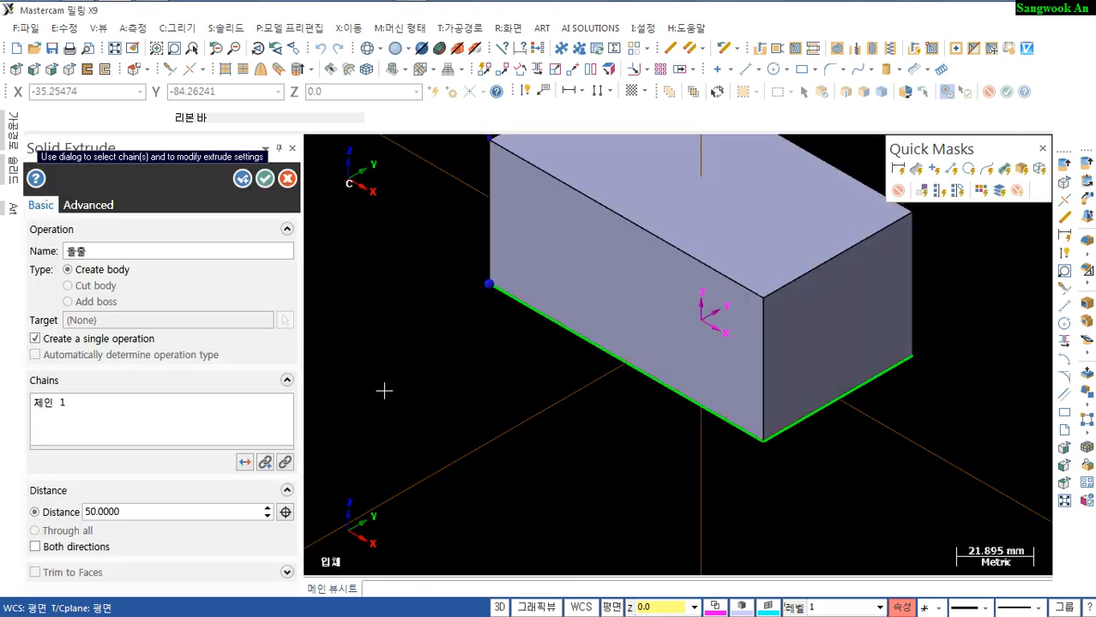
pyautogui.doubleClick(129, 512)
pyautogui.write('10')
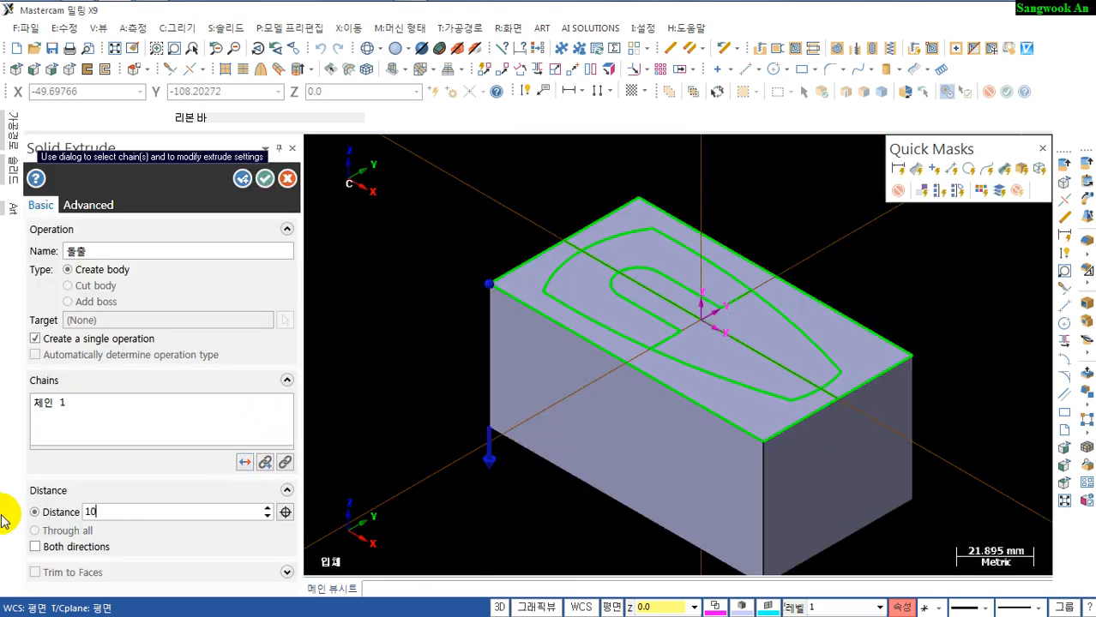
pyautogui.press('Return')
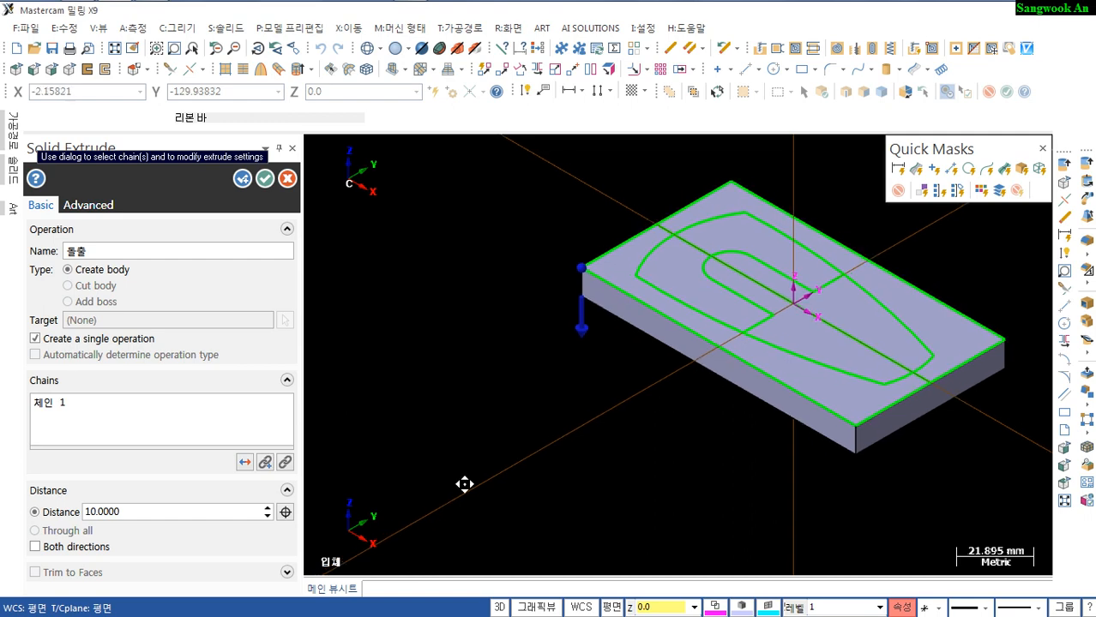
pyautogui.keyDown('ctrl'); pyautogui.moveTo(465, 482); pyautogui.dragTo(406, 507, button='middle'); pyautogui.keyUp('ctrl')
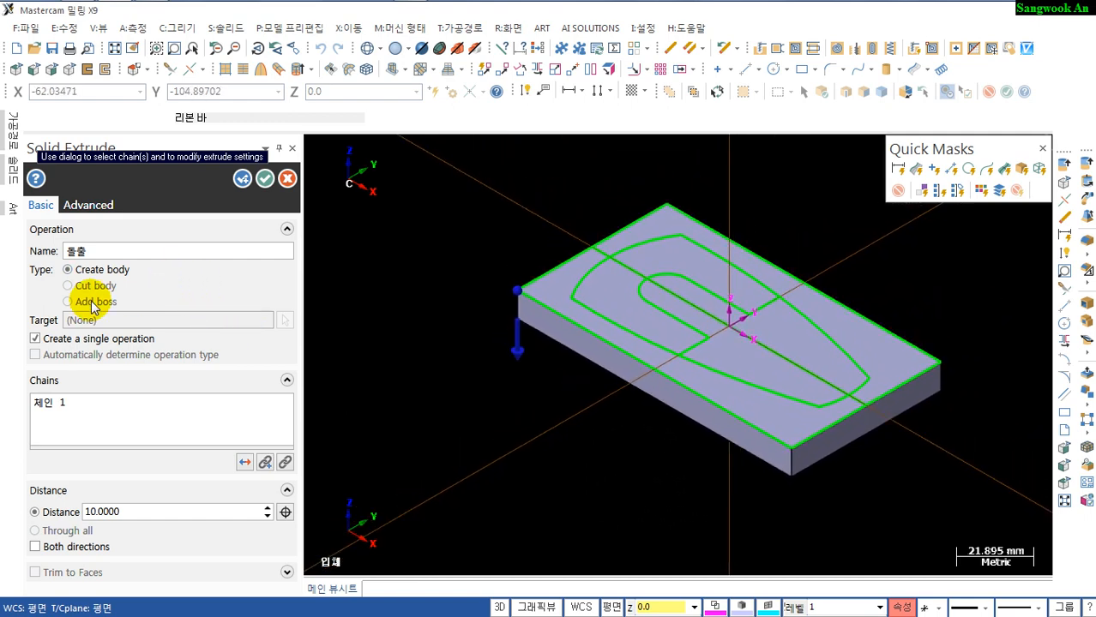
pyautogui.click(243, 177)
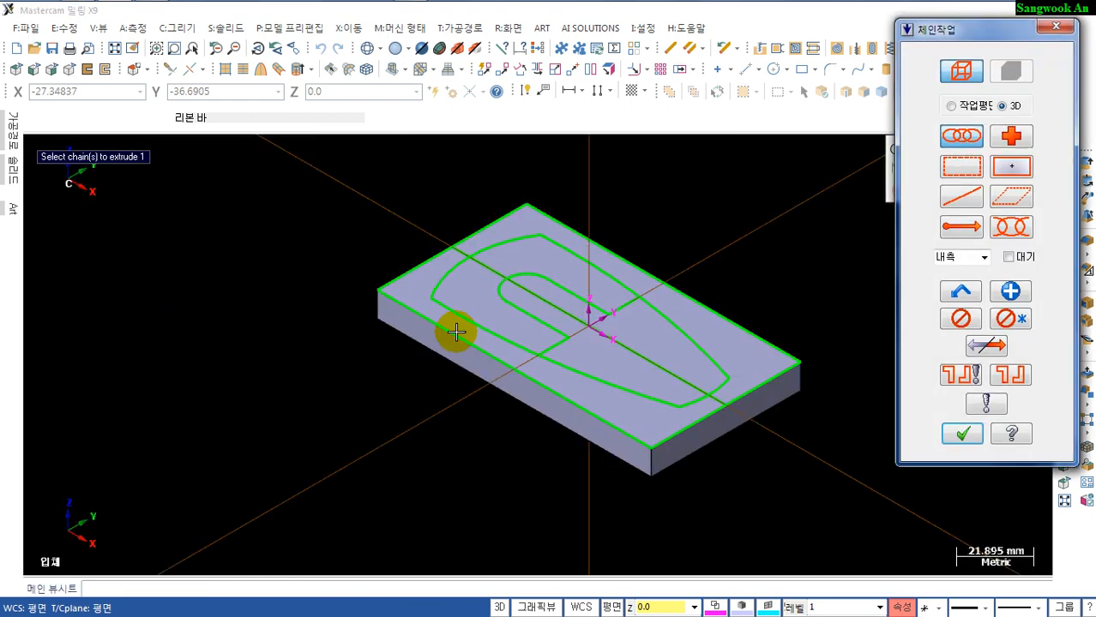
# Extrude the closed curved outline inside the rectangle 20 mm upward as a boss on the base plate
pyautogui.click(451, 271)
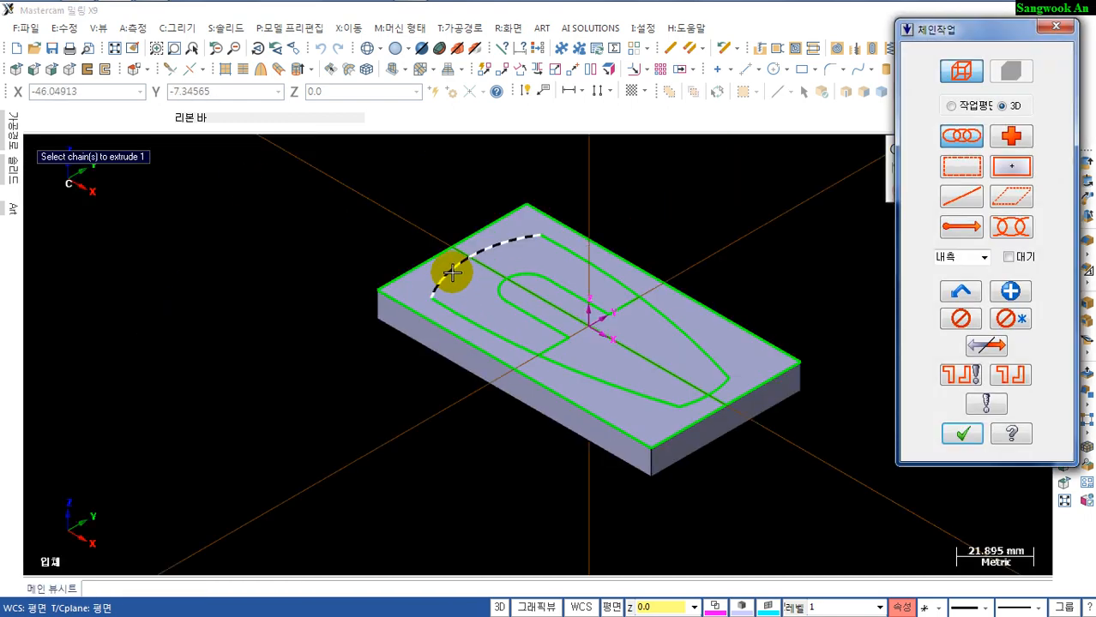
pyautogui.click(700, 343)
pyautogui.press('Return')
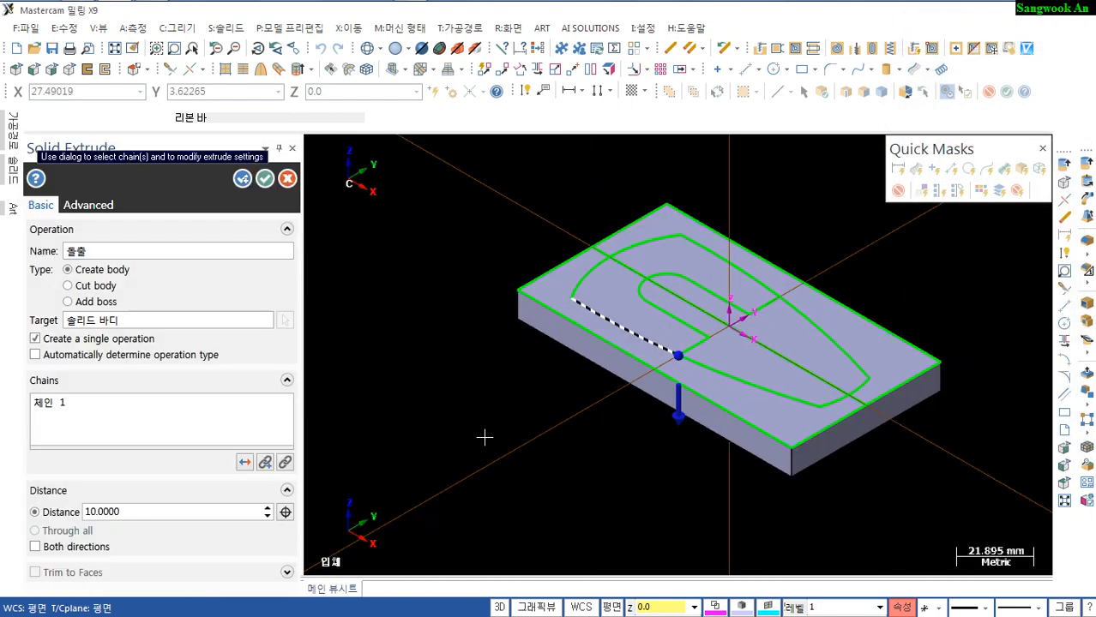
pyautogui.click(245, 463)
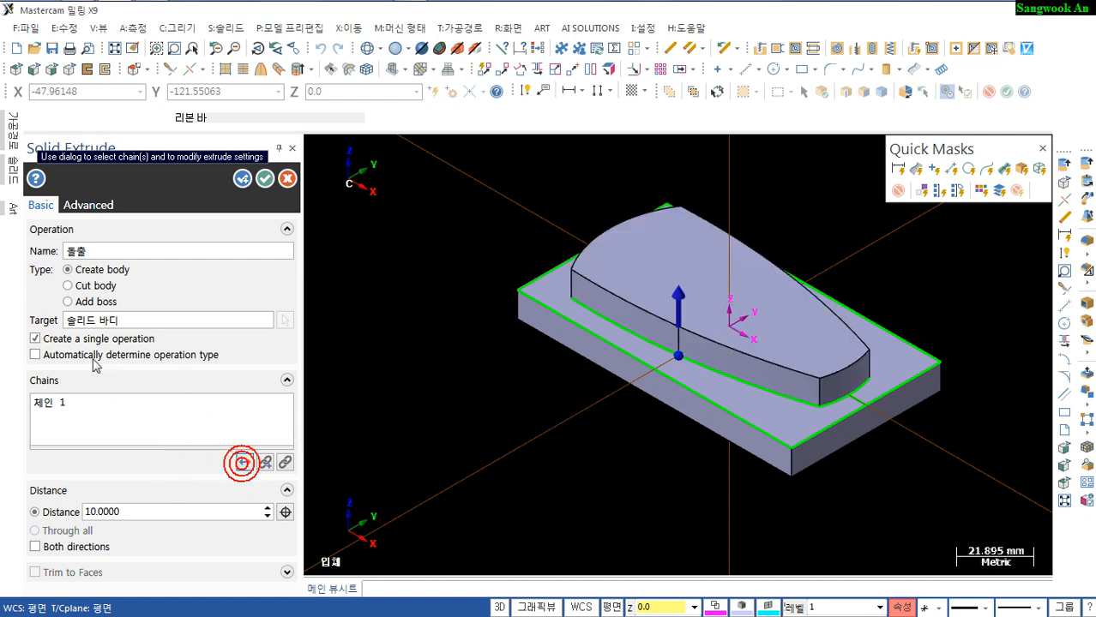
pyautogui.click(68, 302)
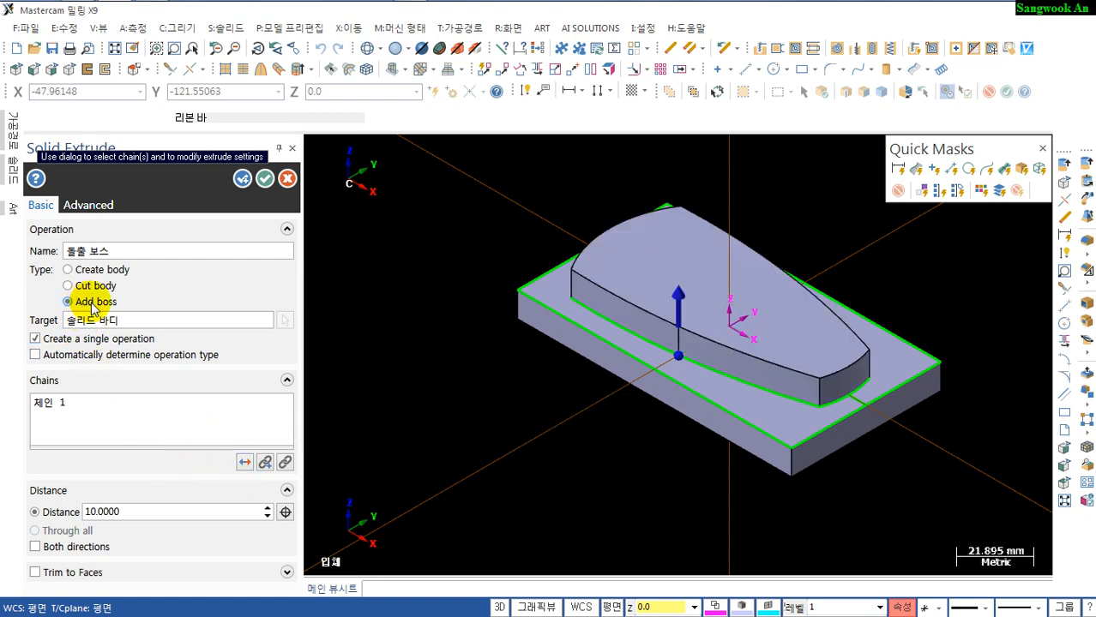
pyautogui.doubleClick(129, 513)
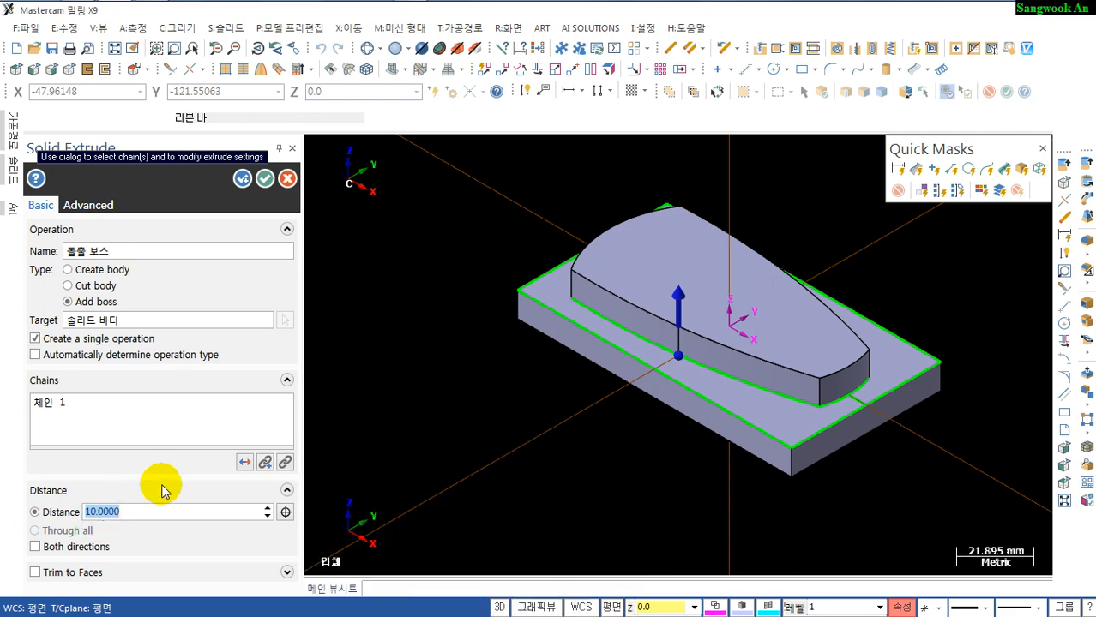
pyautogui.write('20')
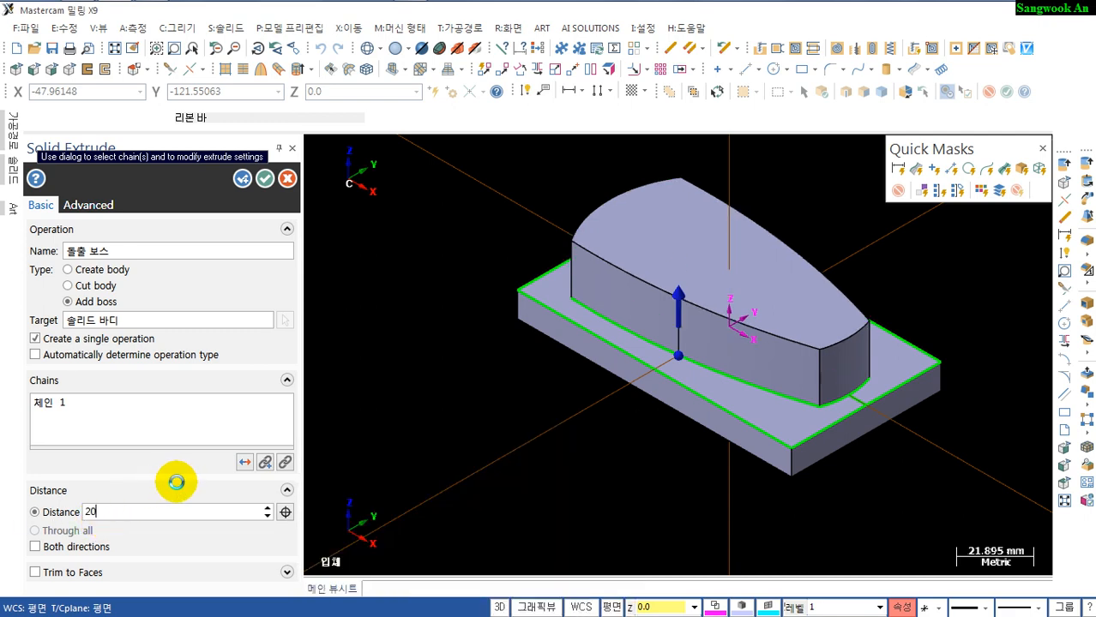
pyautogui.click(270, 182)
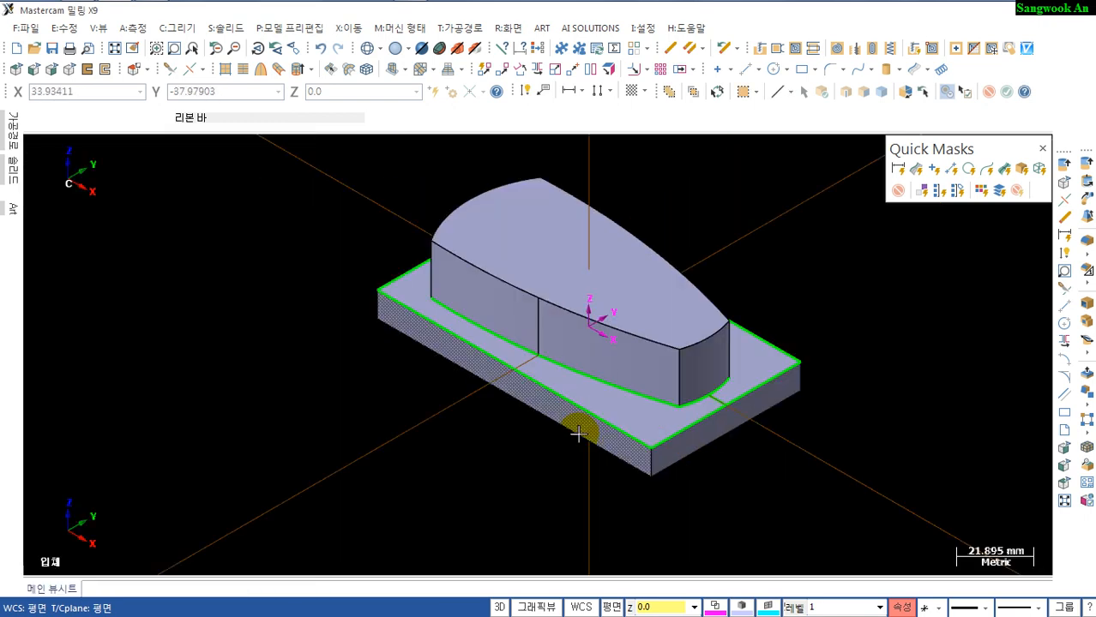
# Select the outer rectangle's wireframe and move it to level 10
pyautogui.click(589, 417)
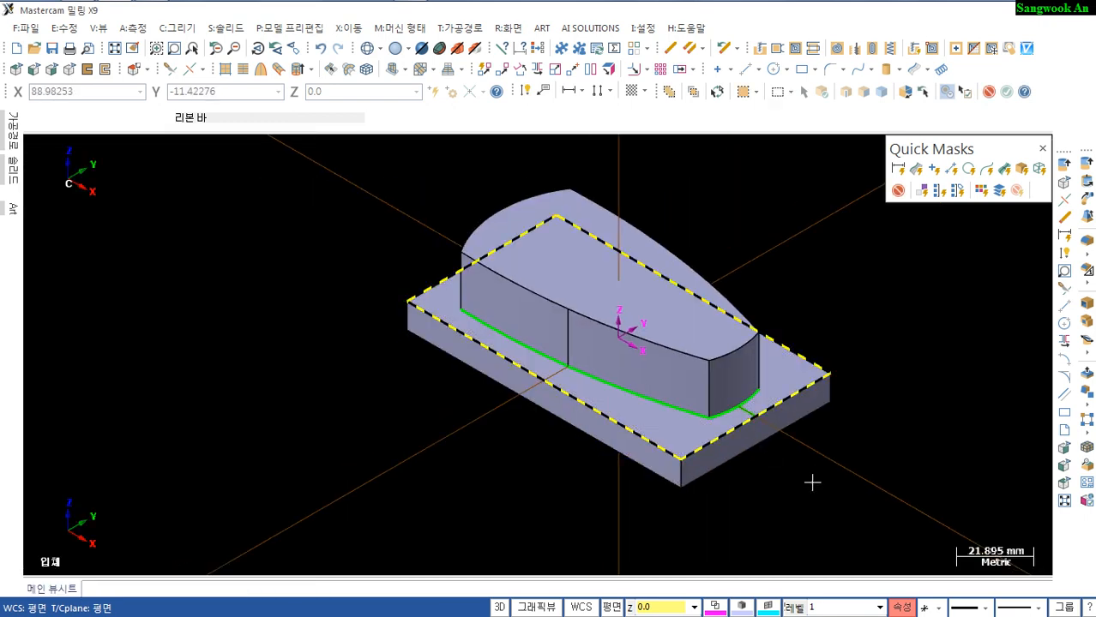
pyautogui.moveTo(812, 479); pyautogui.dragTo(741, 477, button='middle')
pyautogui.rightClick(794, 607)
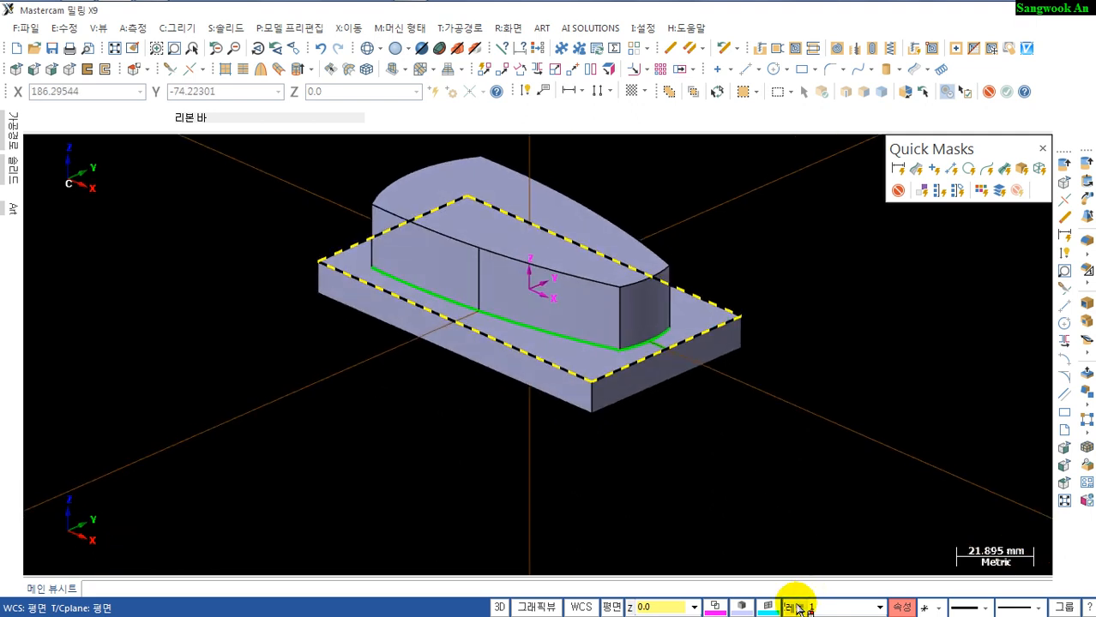
pyautogui.click(775, 438)
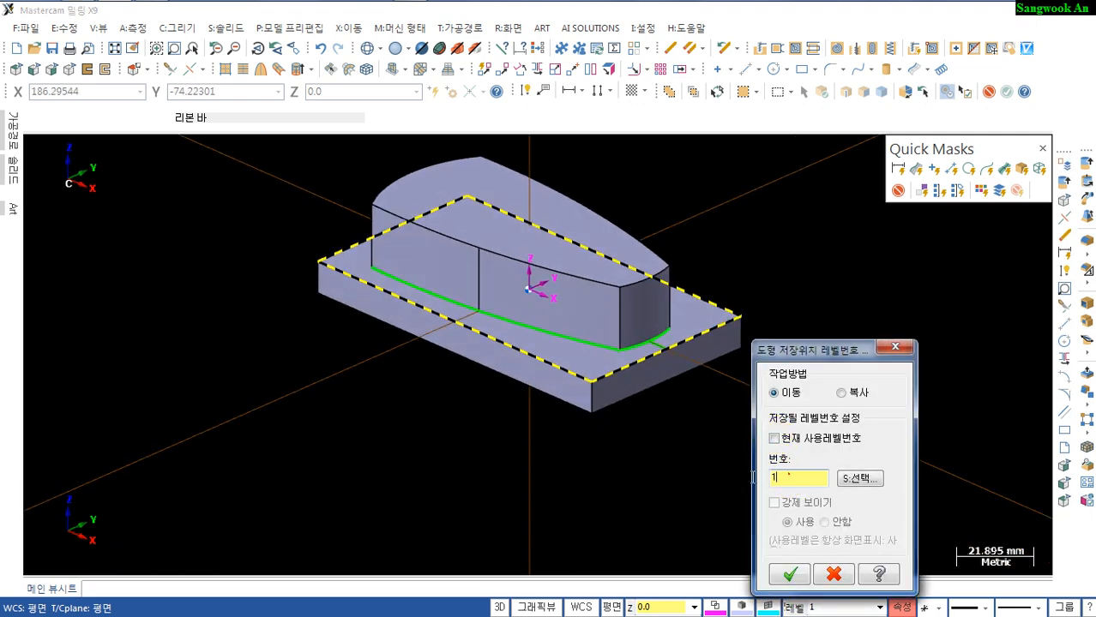
pyautogui.write('0')
pyautogui.press('Return')
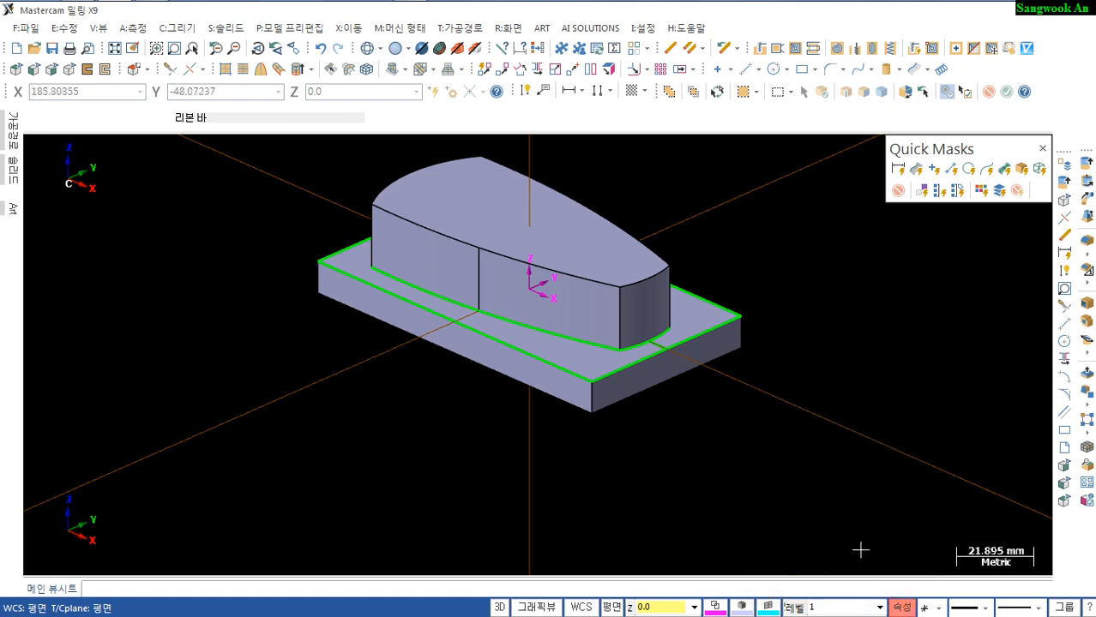
# Name level 10 "rectangle" and hide it
pyautogui.click(794, 608)
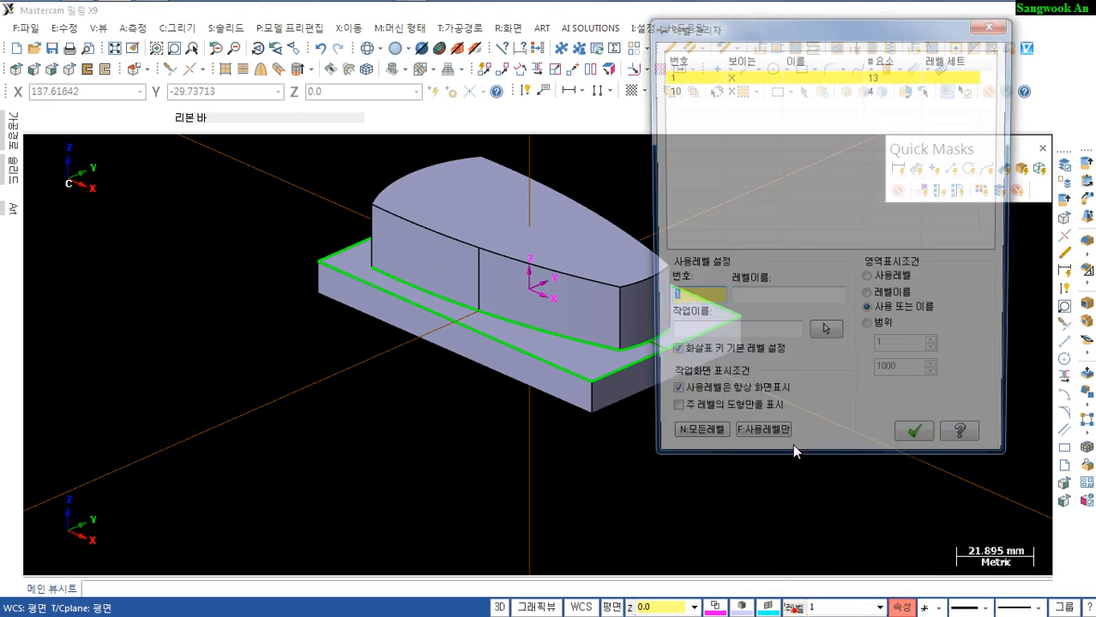
pyautogui.doubleClick(802, 89)
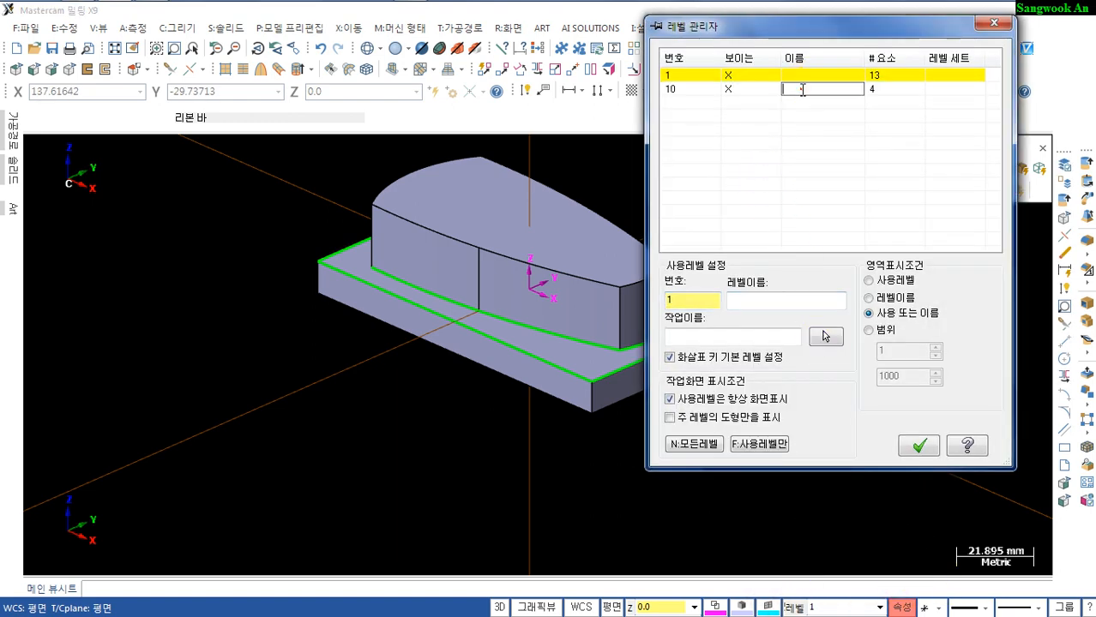
pyautogui.write('rectangle')
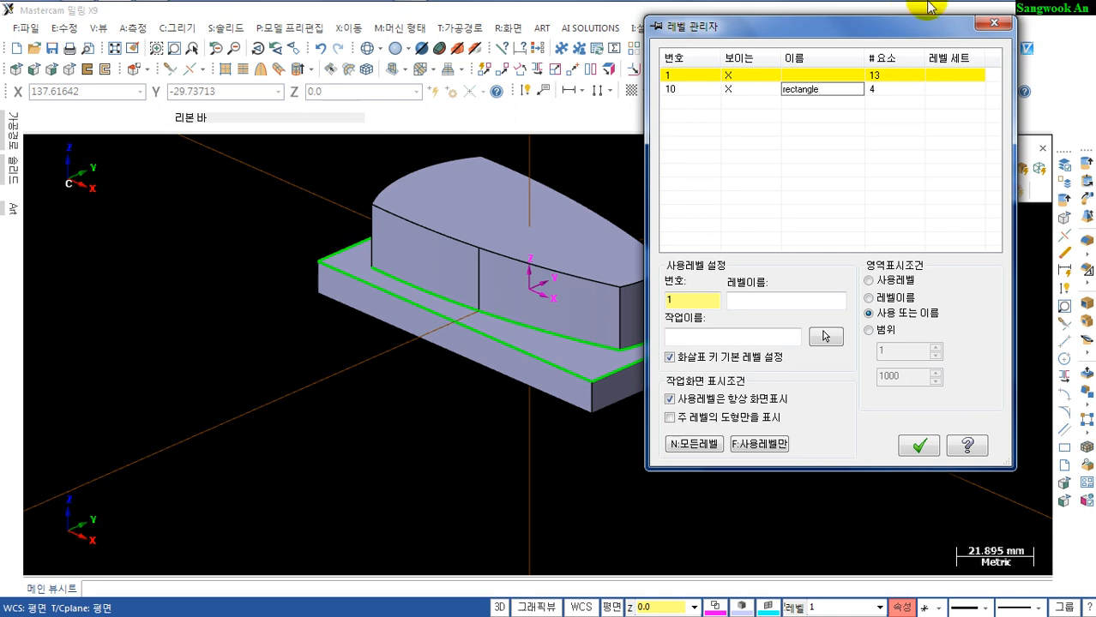
pyautogui.click(728, 89)
pyautogui.click(918, 447)
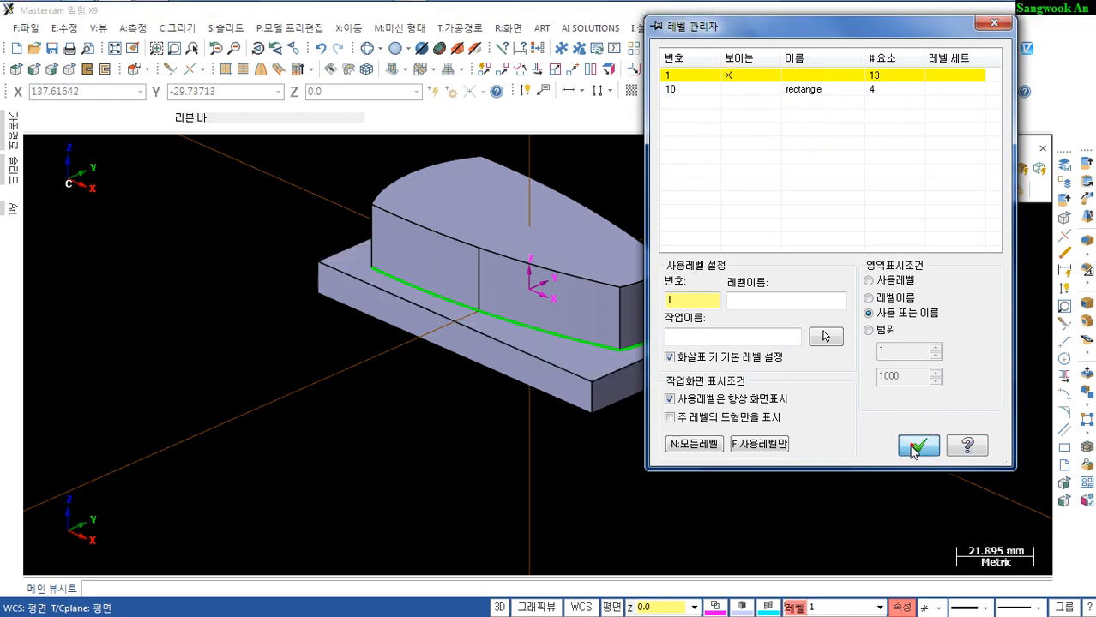
# Set up a face draft on the boss's two curved end faces, using the plate's top face as reference
pyautogui.scroll(4, 709, 412)
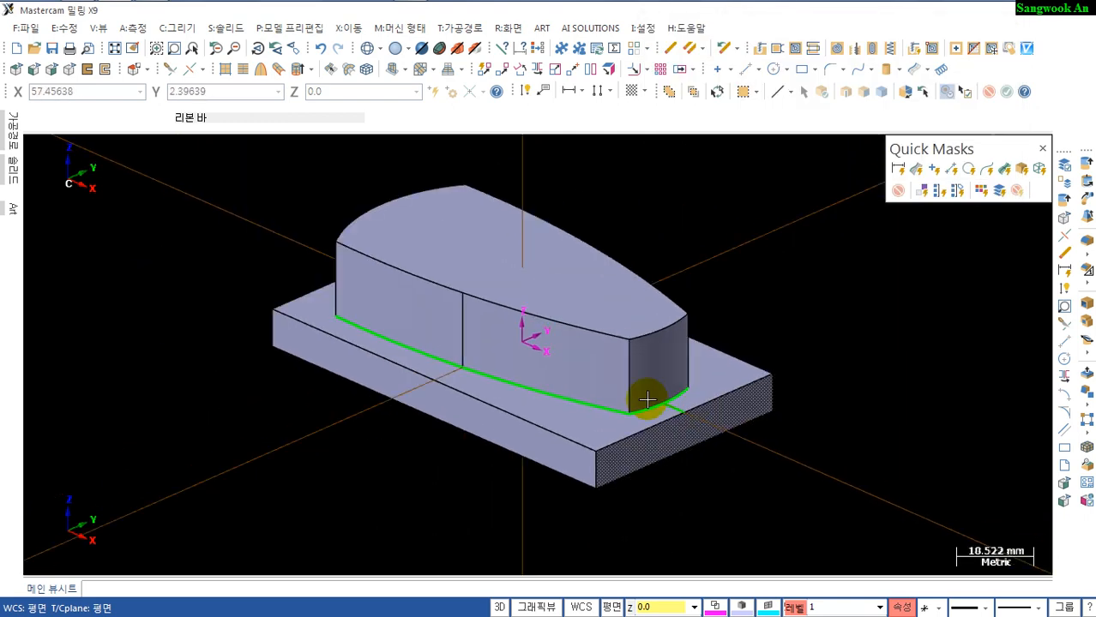
pyautogui.click(553, 425)
pyautogui.moveTo(689, 438); pyautogui.dragTo(815, 421, button='middle')
pyautogui.press('Escape')
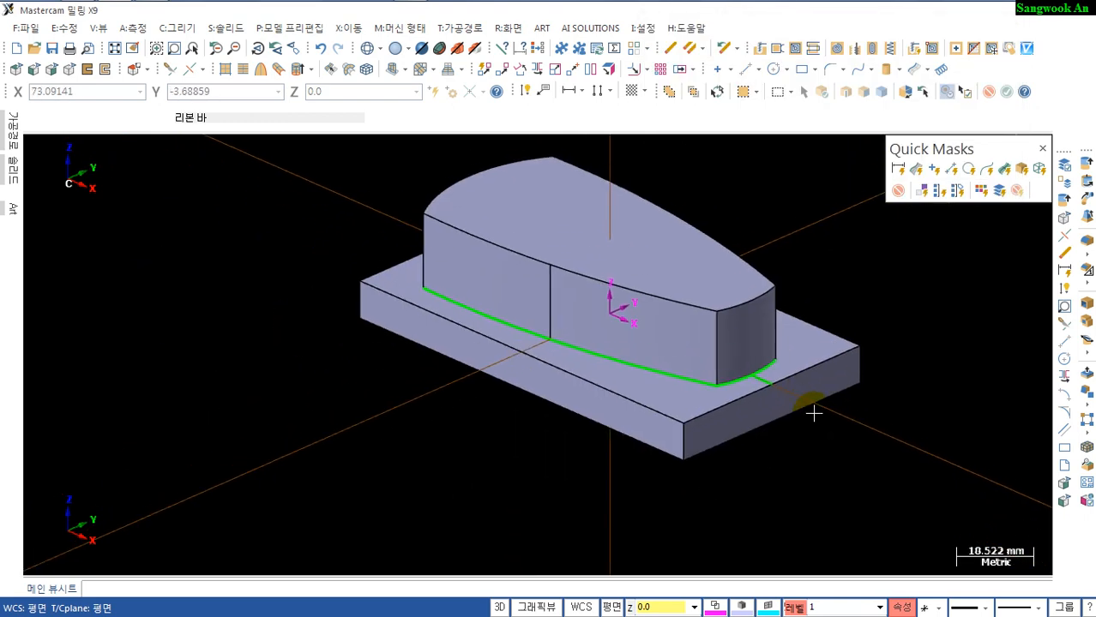
pyautogui.click(1060, 415)
pyautogui.click(757, 319)
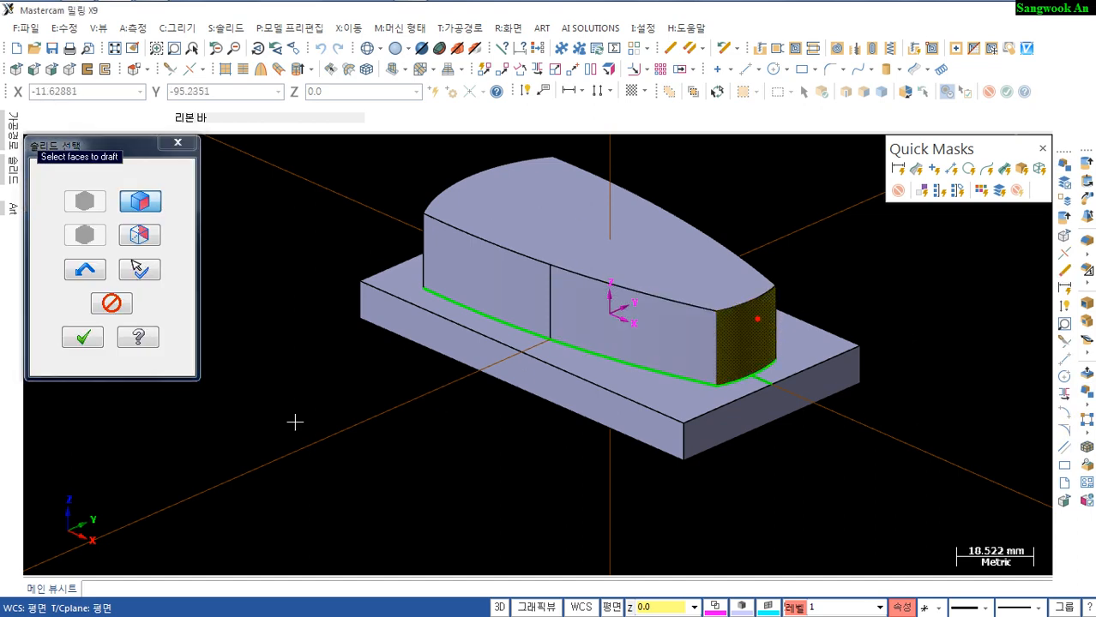
pyautogui.moveTo(418, 392); pyautogui.dragTo(673, 421, button='middle')
pyautogui.click(494, 259)
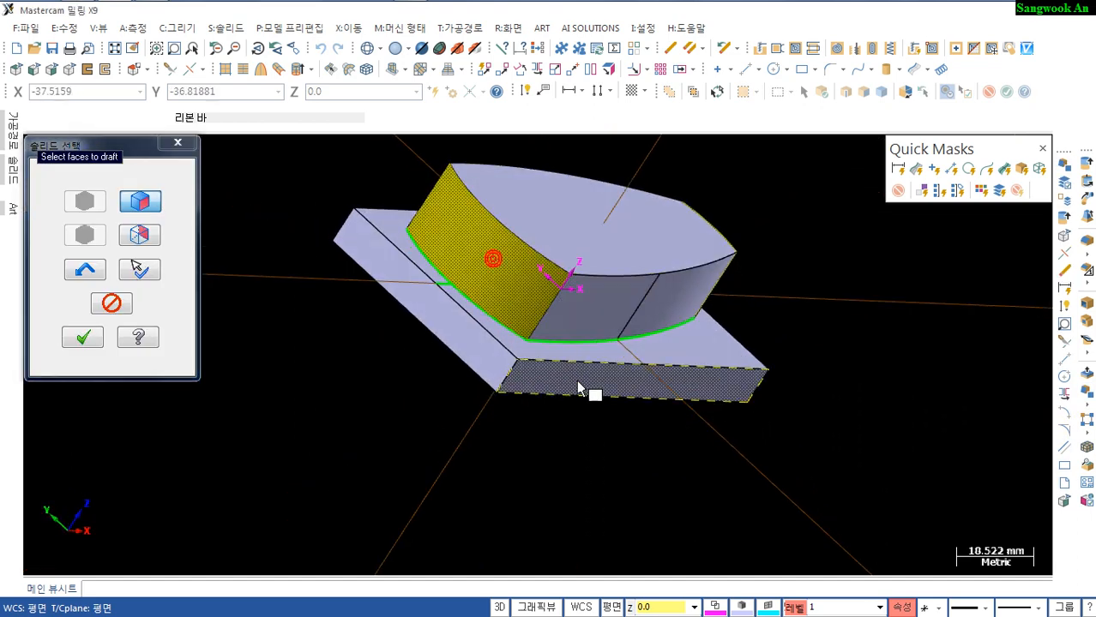
pyautogui.moveTo(579, 388)
pyautogui.mouseDown(button='middle')
pyautogui.moveTo(391, 424)
pyautogui.moveTo(420, 395)
pyautogui.mouseUp(button='middle')
pyautogui.click(84, 338)
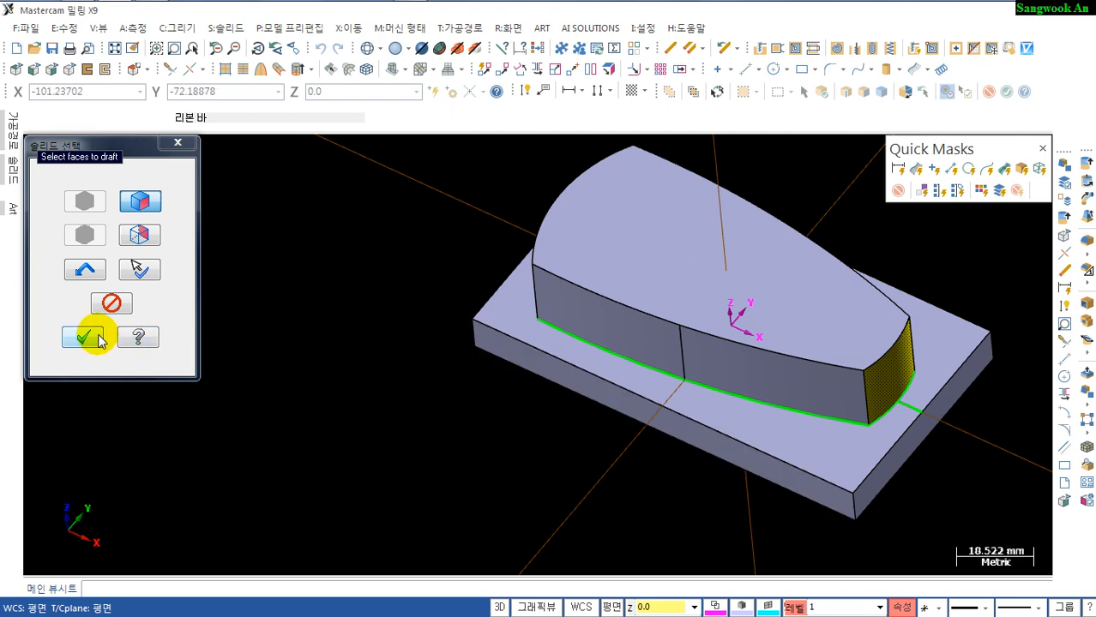
pyautogui.click(785, 433)
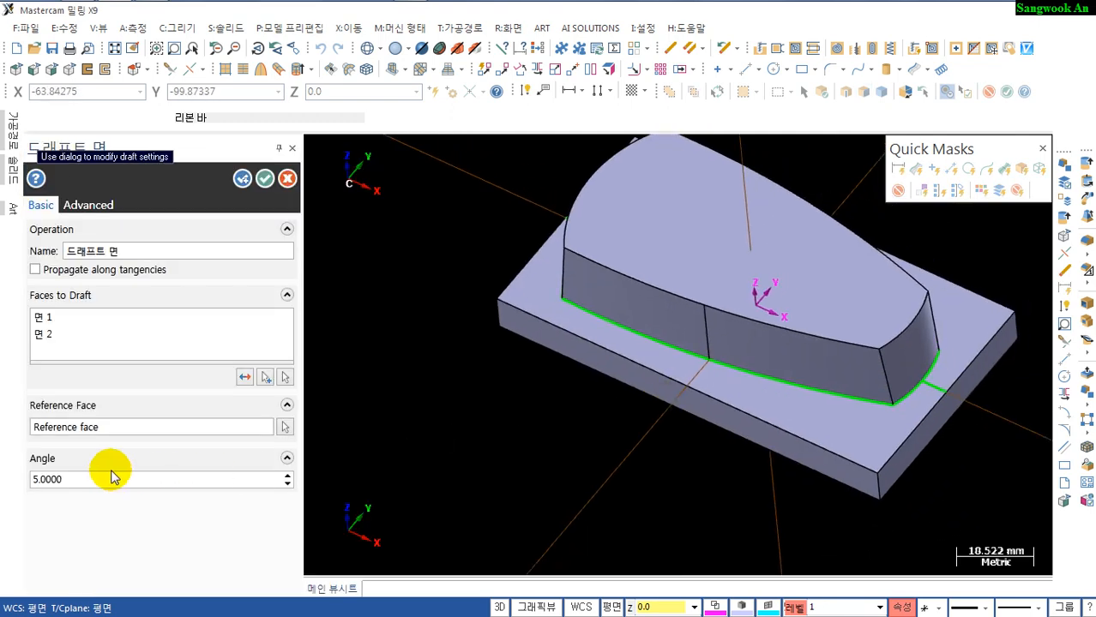
# Set the end faces' draft angle to 10 degrees and apply the draft, continuing with another one
pyautogui.doubleClick(90, 477)
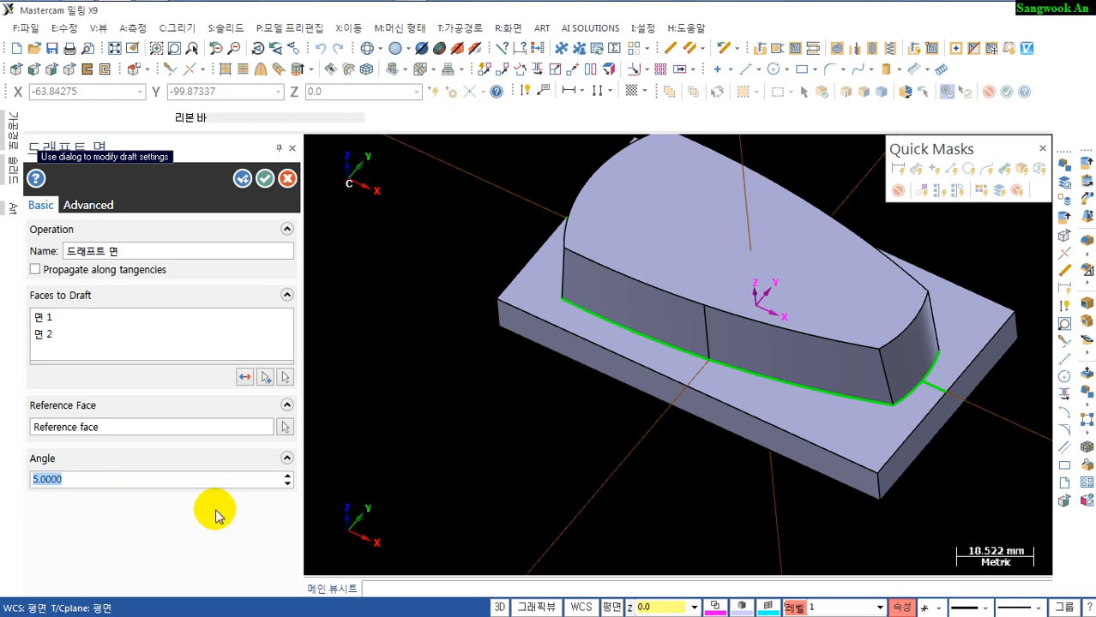
pyautogui.press('Return')
pyautogui.moveTo(734, 477); pyautogui.dragTo(708, 455, button='middle')
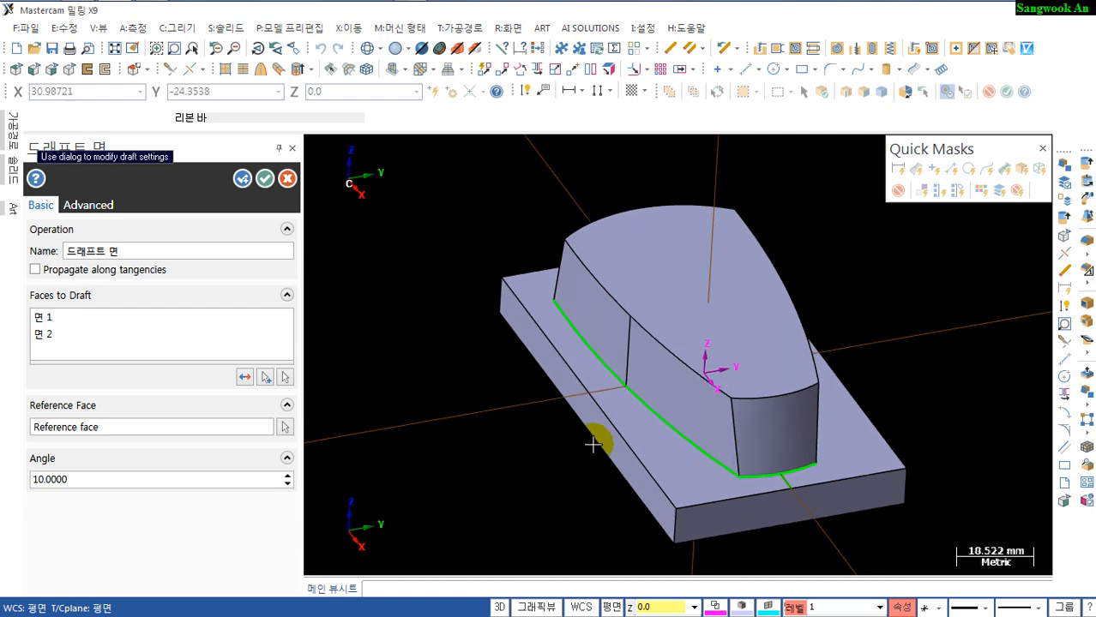
pyautogui.click(240, 179)
# Set up the face draft on the boss's four long side faces, using the plate's top face as reference
pyautogui.click(509, 352)
pyautogui.click(466, 331)
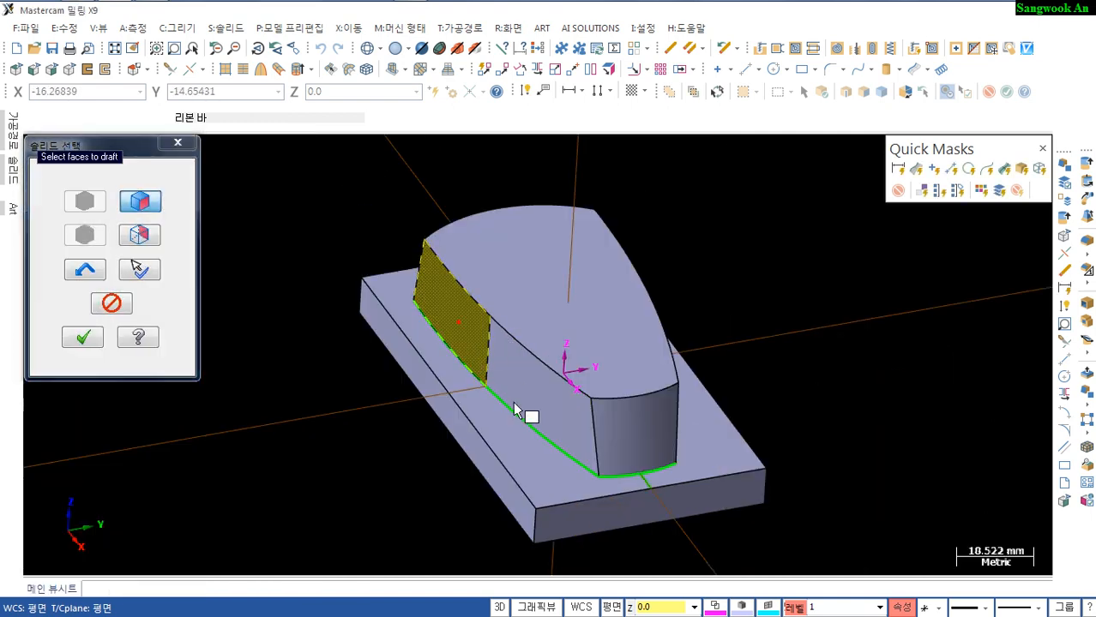
pyautogui.moveTo(721, 419); pyautogui.dragTo(531, 415, button='middle')
pyautogui.click(726, 346)
pyautogui.click(838, 370)
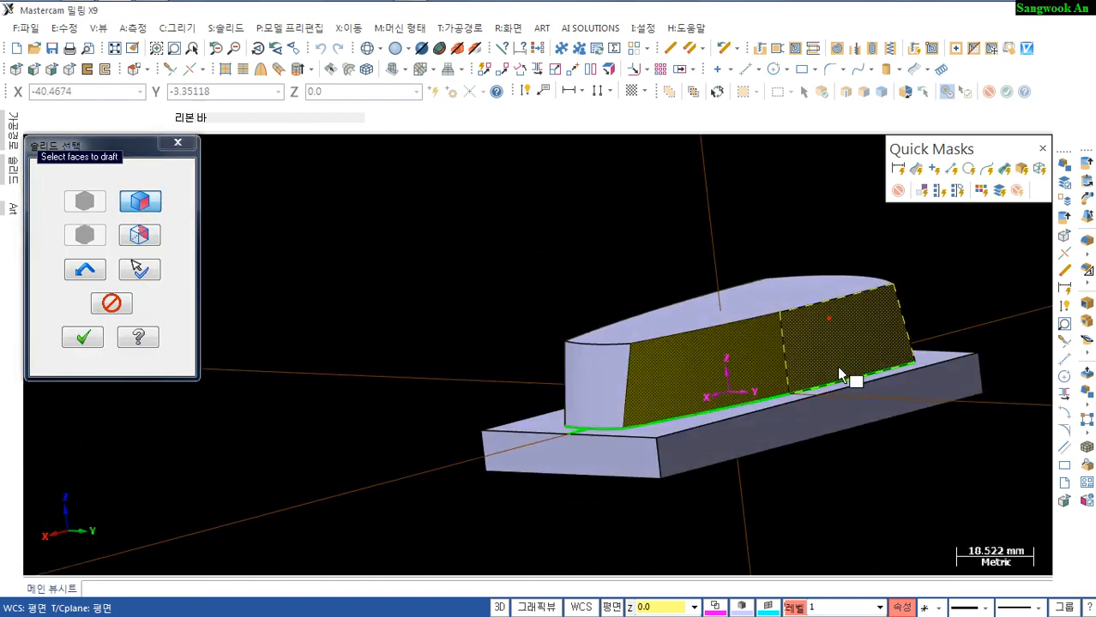
pyautogui.moveTo(834, 382); pyautogui.dragTo(830, 440, button='middle')
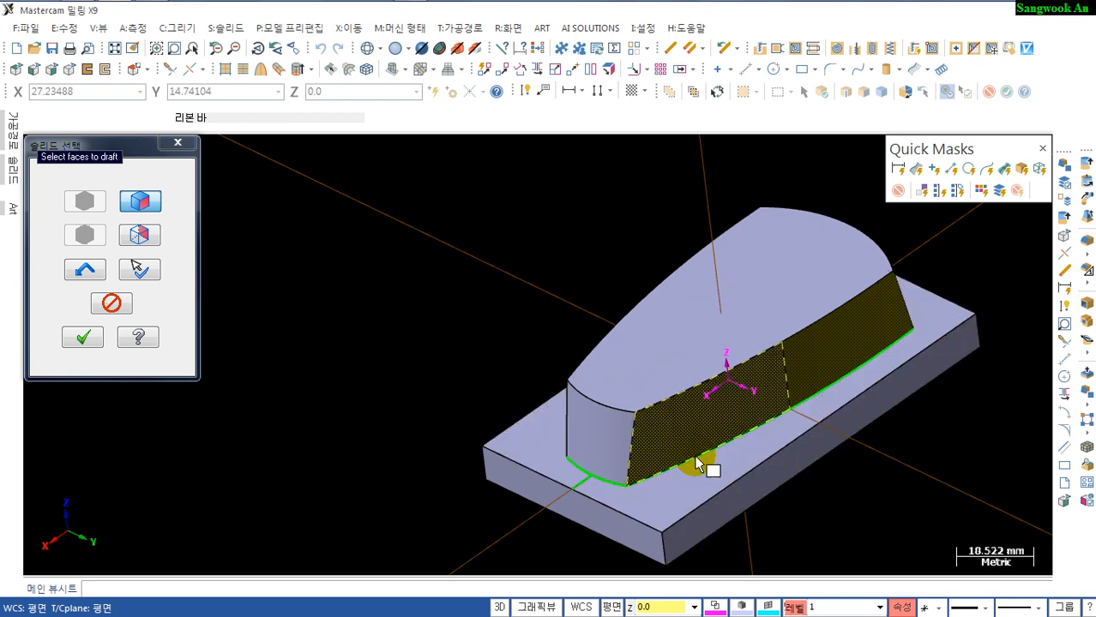
pyautogui.press('Return')
pyautogui.click(675, 465)
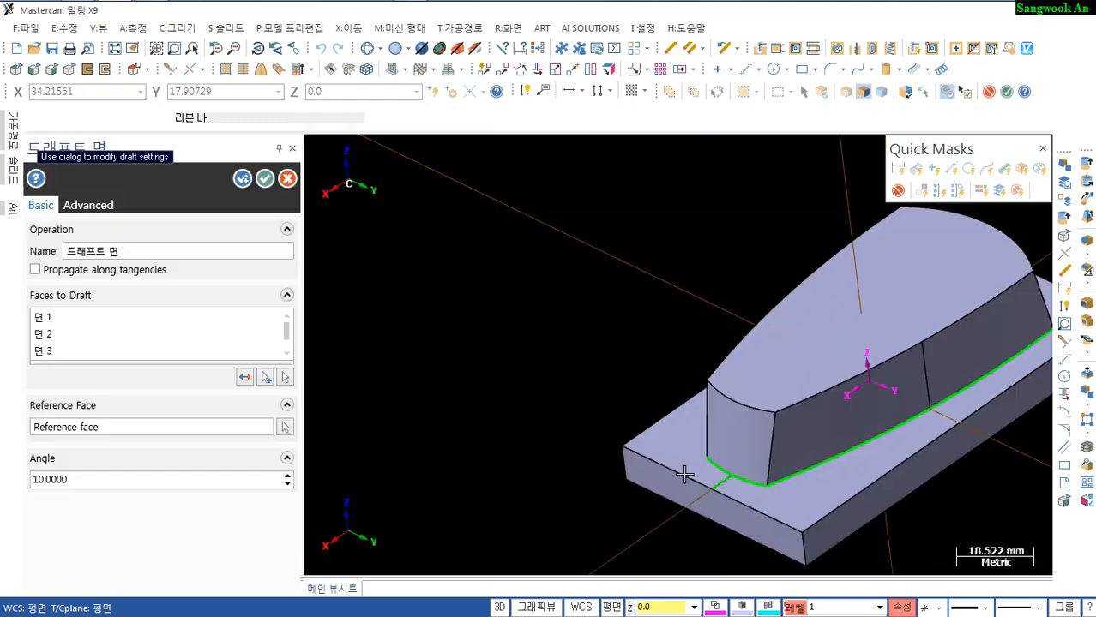
# Set the side faces' draft angle to 5 degrees and apply the draft
pyautogui.doubleClick(84, 483)
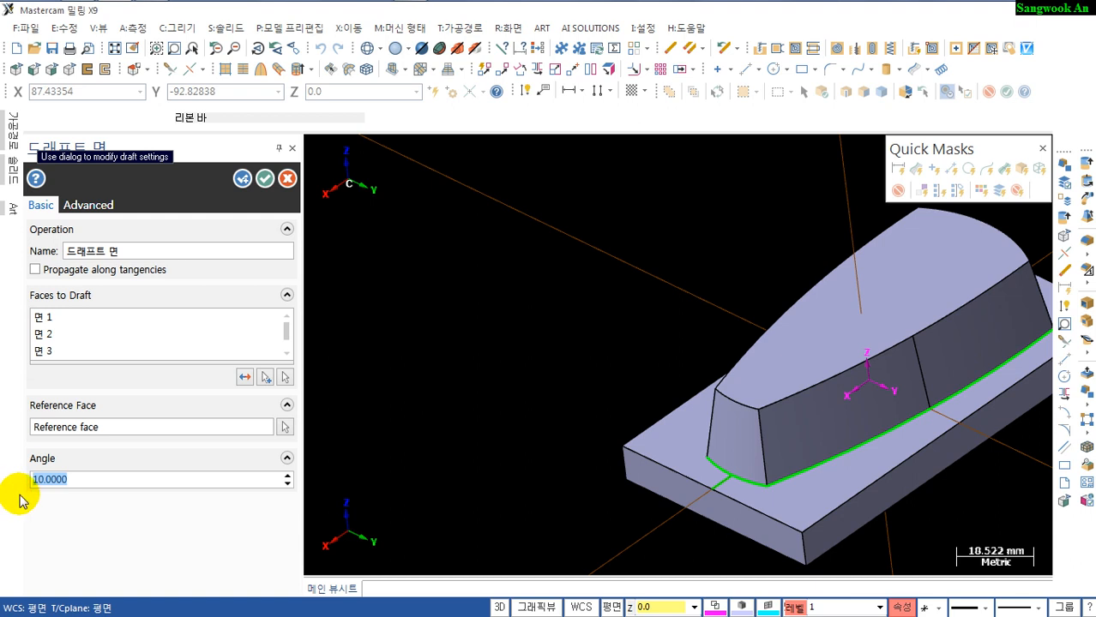
pyautogui.write('5')
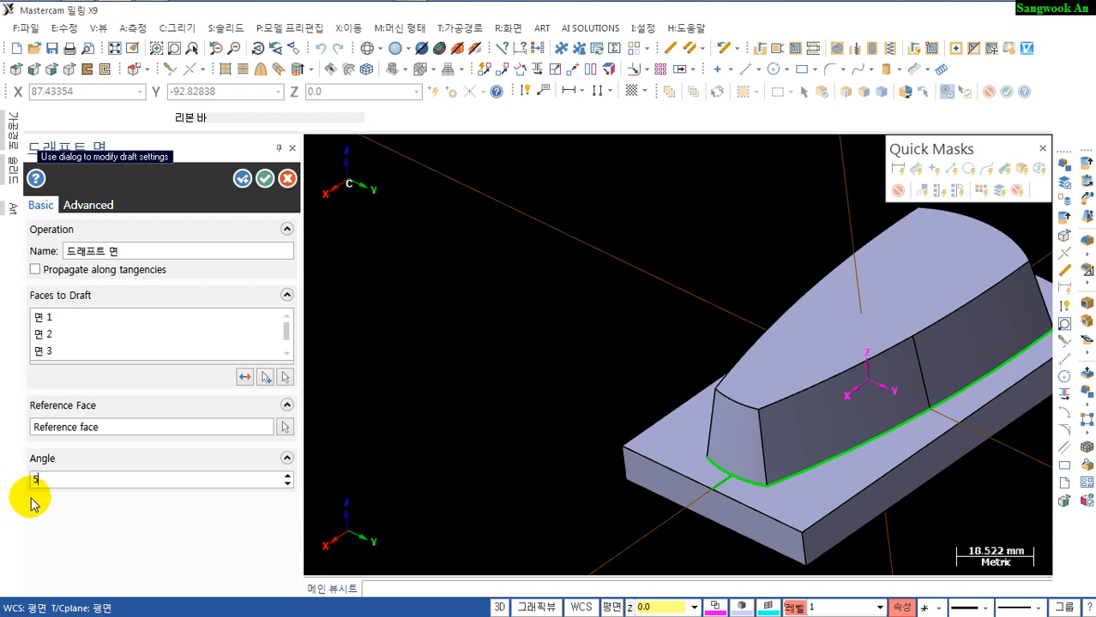
pyautogui.press('Return')
pyautogui.moveTo(423, 507); pyautogui.dragTo(584, 515, button='middle')
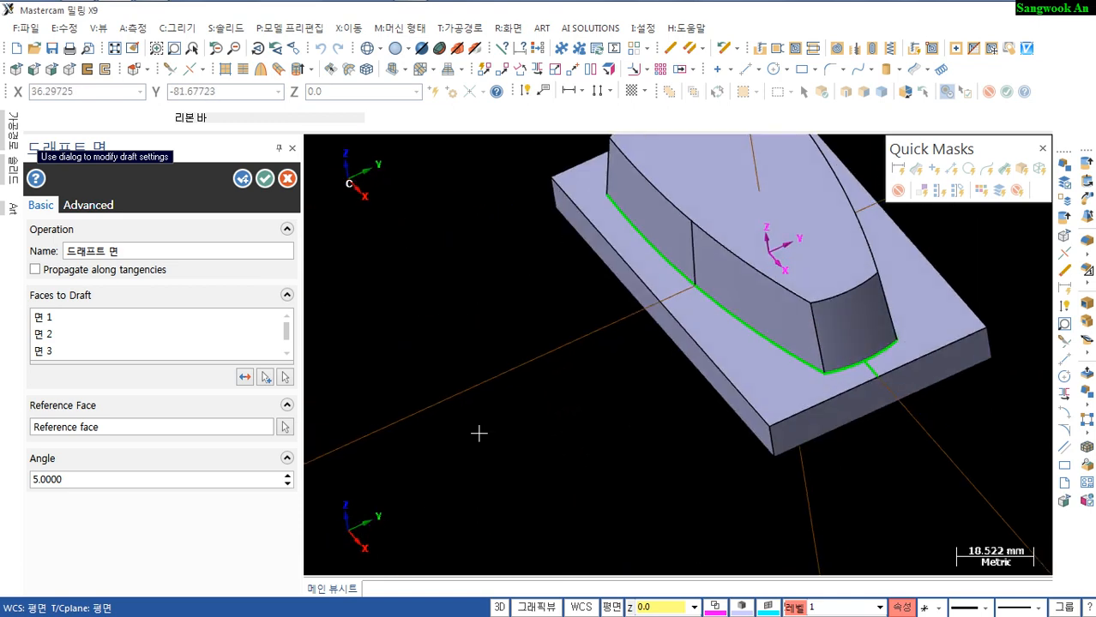
pyautogui.click(266, 178)
pyautogui.moveTo(462, 433); pyautogui.dragTo(577, 463, button='middle')
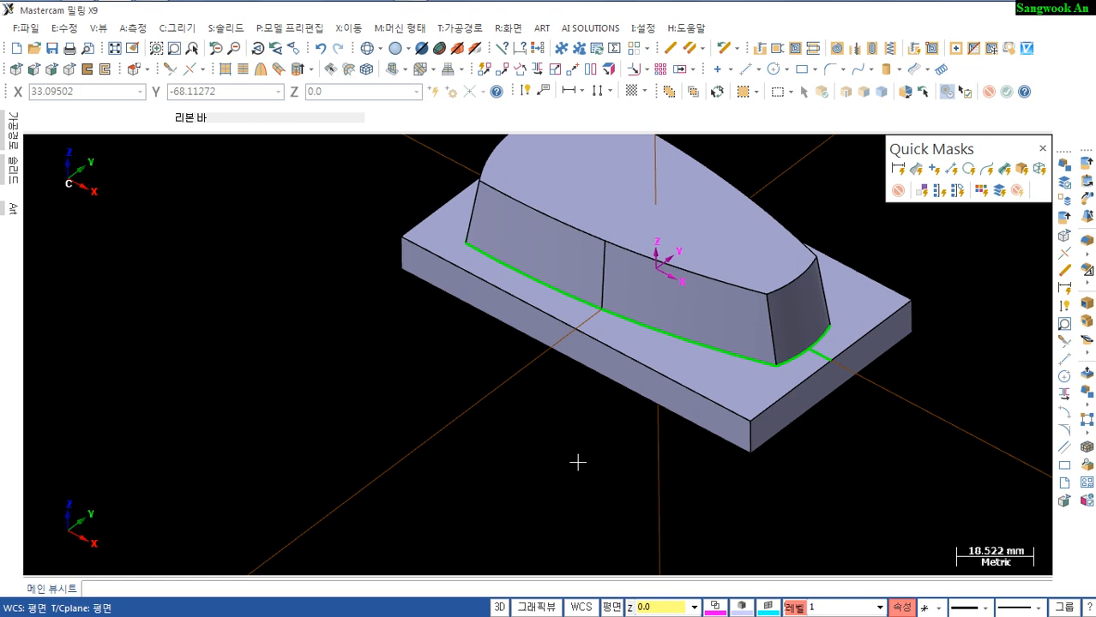
# Review the CAD configuration options that link the tool and construction planes to the graphics view, and accept the settings
pyautogui.click(643, 28)
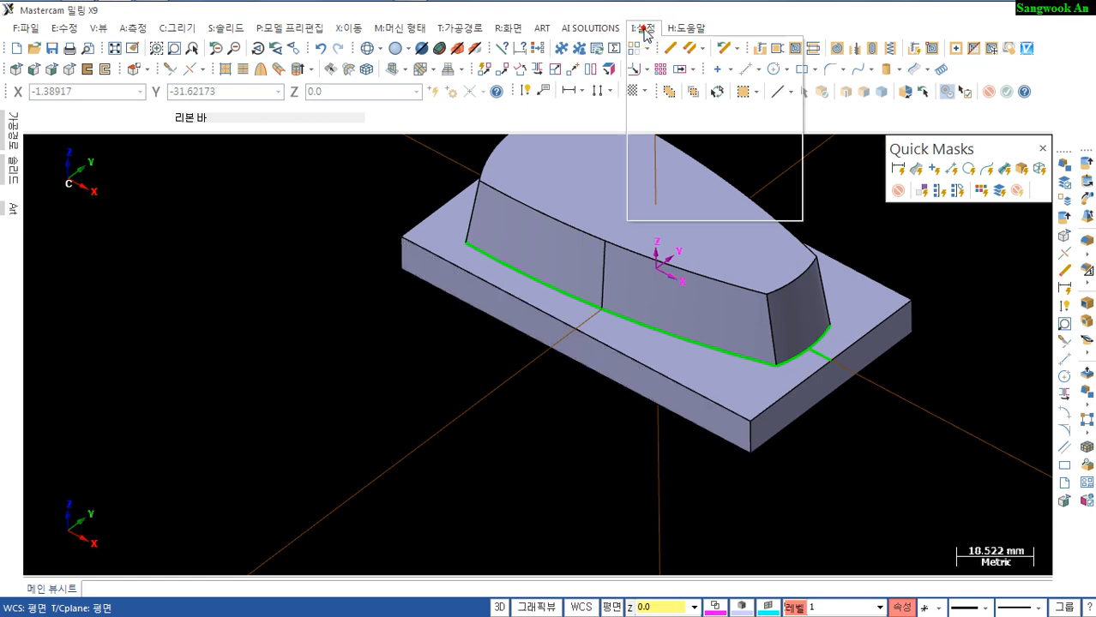
pyautogui.click(652, 45)
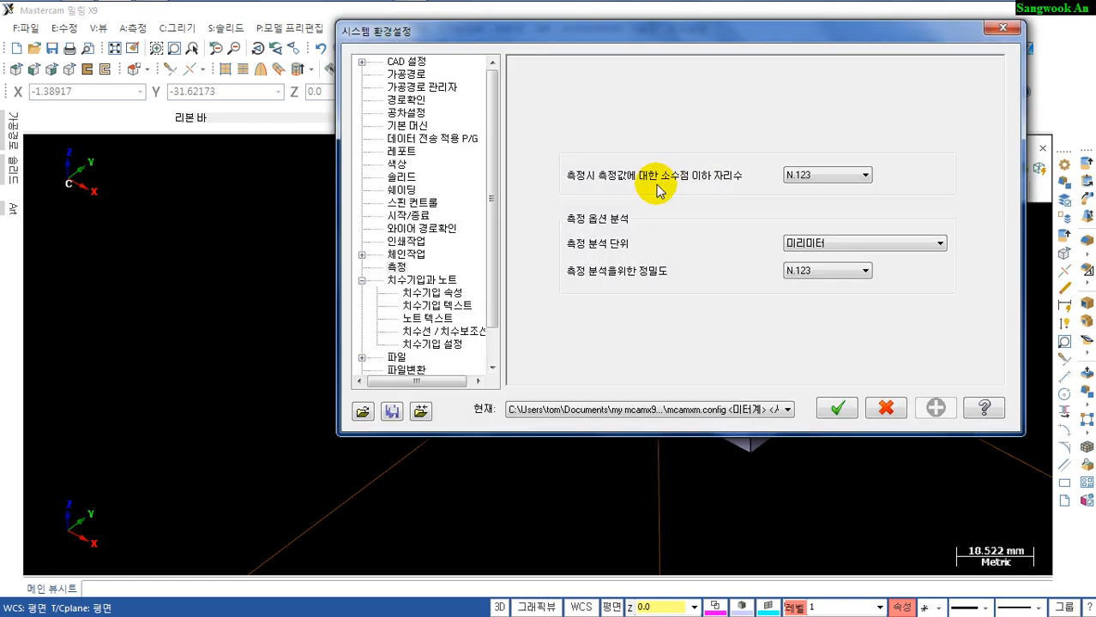
pyautogui.click(406, 62)
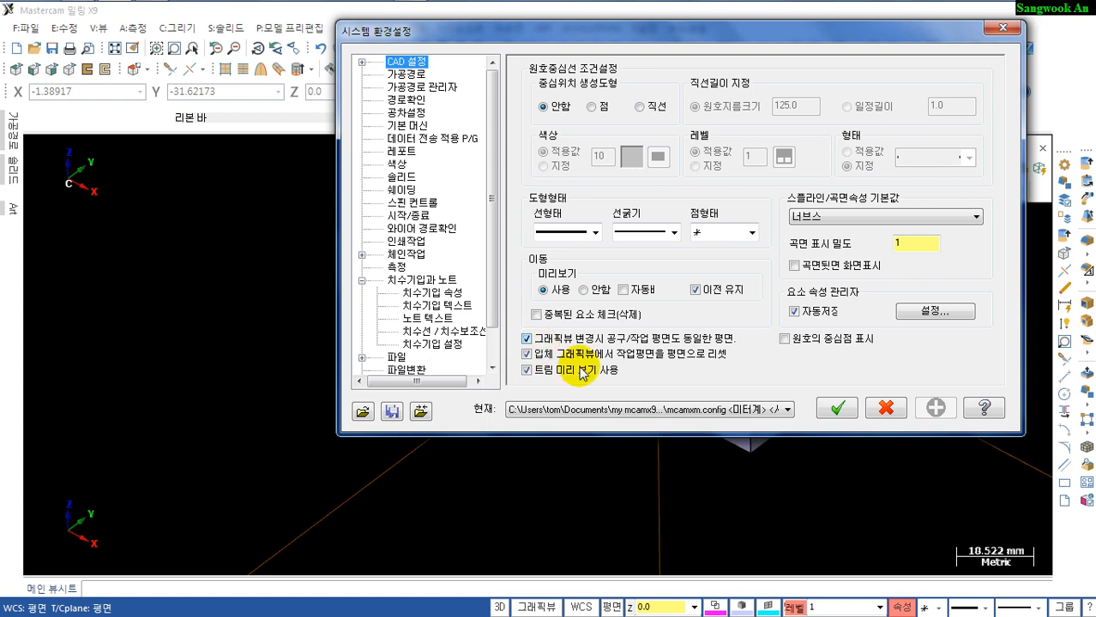
pyautogui.click(526, 354)
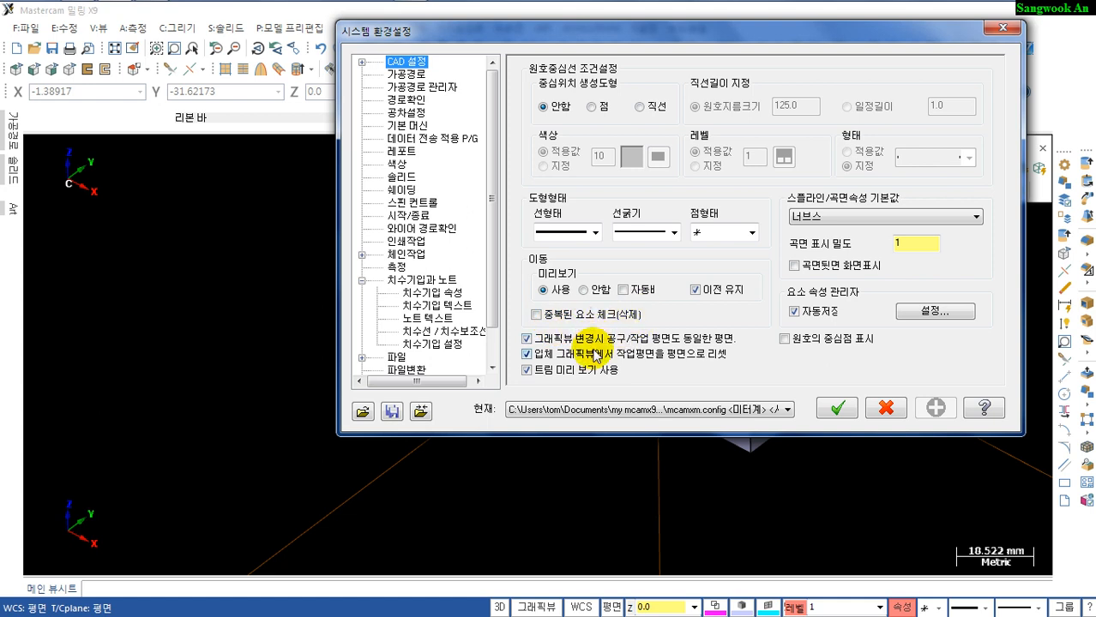
pyautogui.click(847, 413)
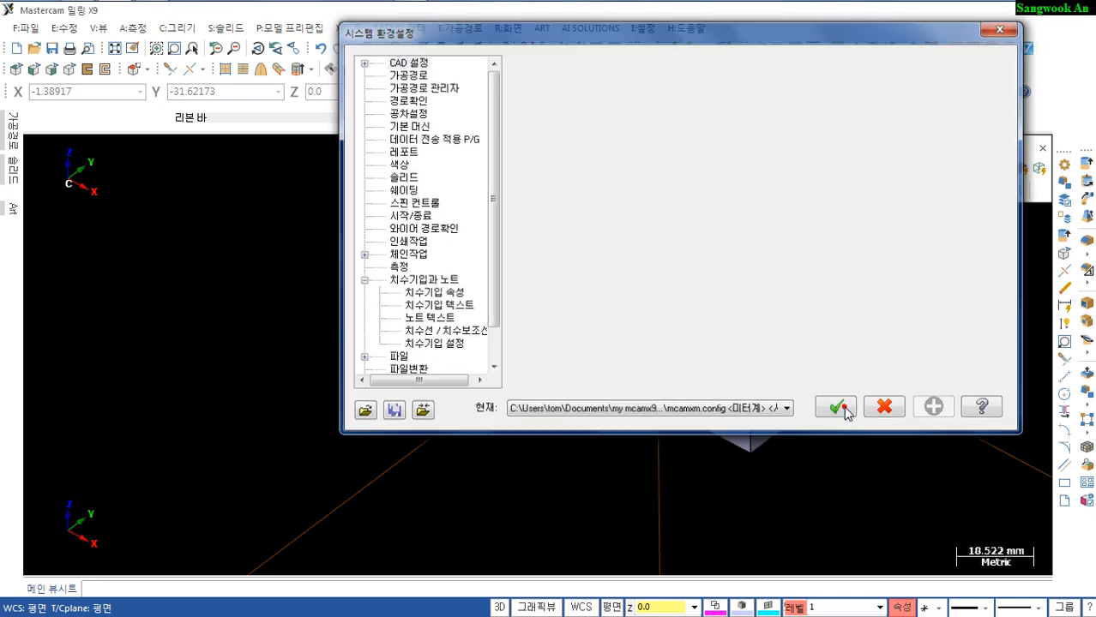
# Switch to the front view and set the drawing mode to 2D
pyautogui.moveTo(646, 450); pyautogui.dragTo(614, 495, button='middle')
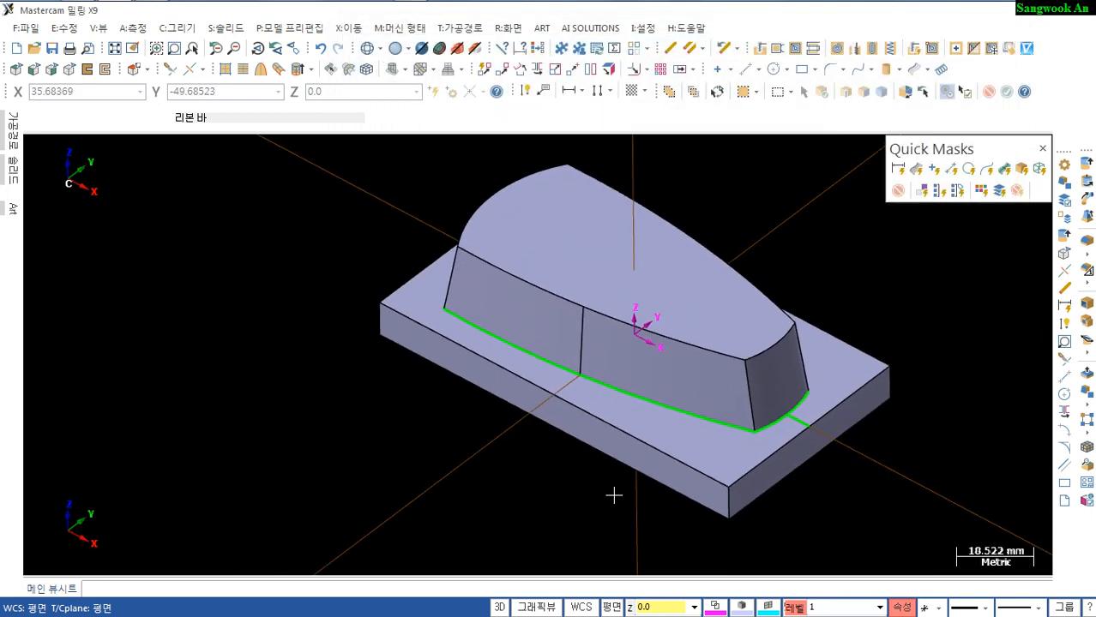
pyautogui.hotkey('alt', '2')
pyautogui.scroll(-6, 612, 491)
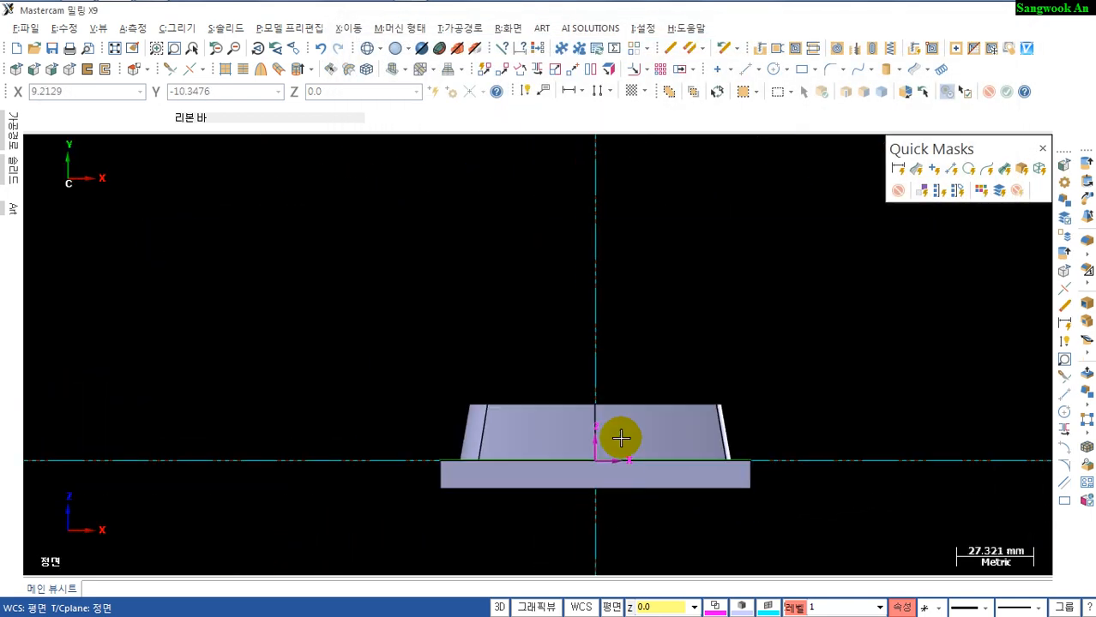
pyautogui.moveTo(610, 487); pyautogui.dragTo(612, 396, button='middle')
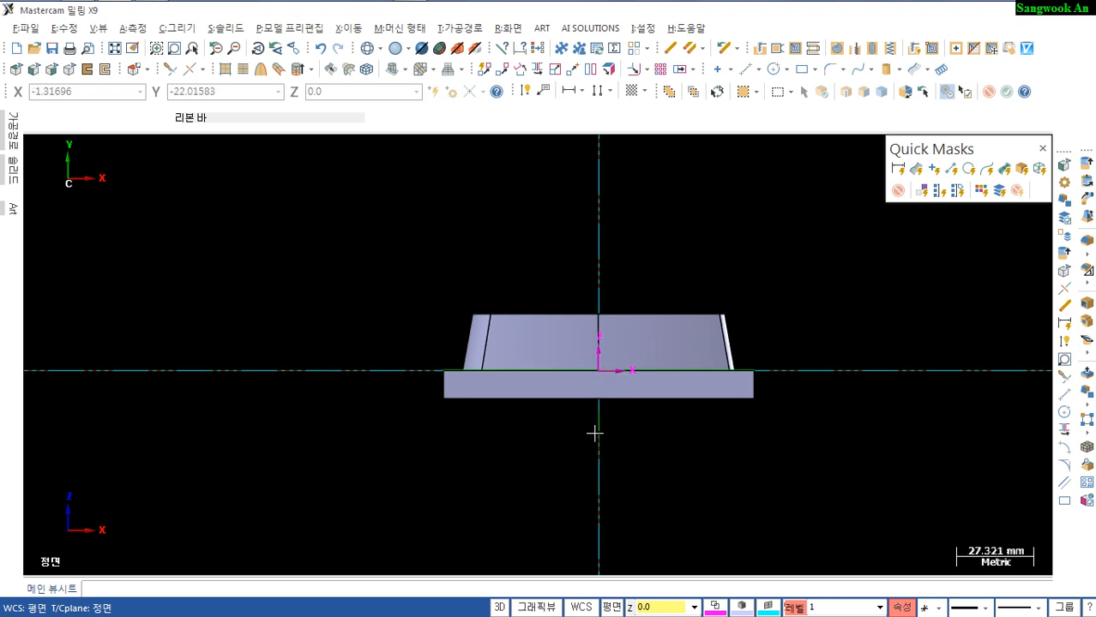
pyautogui.scroll(1, 595, 435)
pyautogui.moveTo(595, 433); pyautogui.dragTo(541, 445, button='middle')
pyautogui.scroll(2, 540, 445)
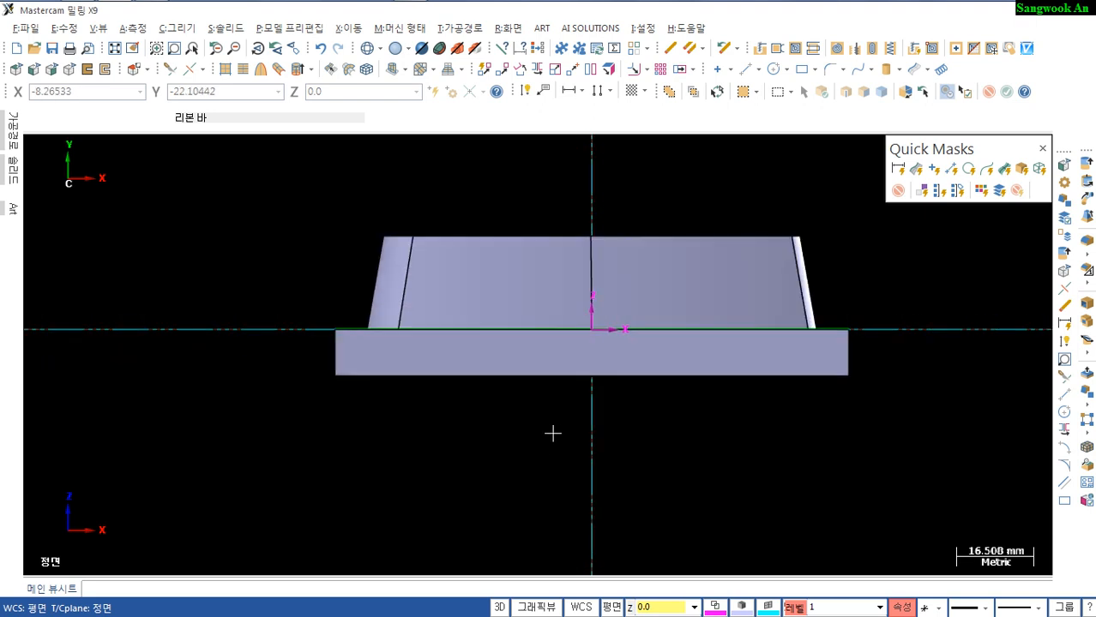
pyautogui.click(504, 601)
pyautogui.click(497, 605)
pyautogui.click(505, 601)
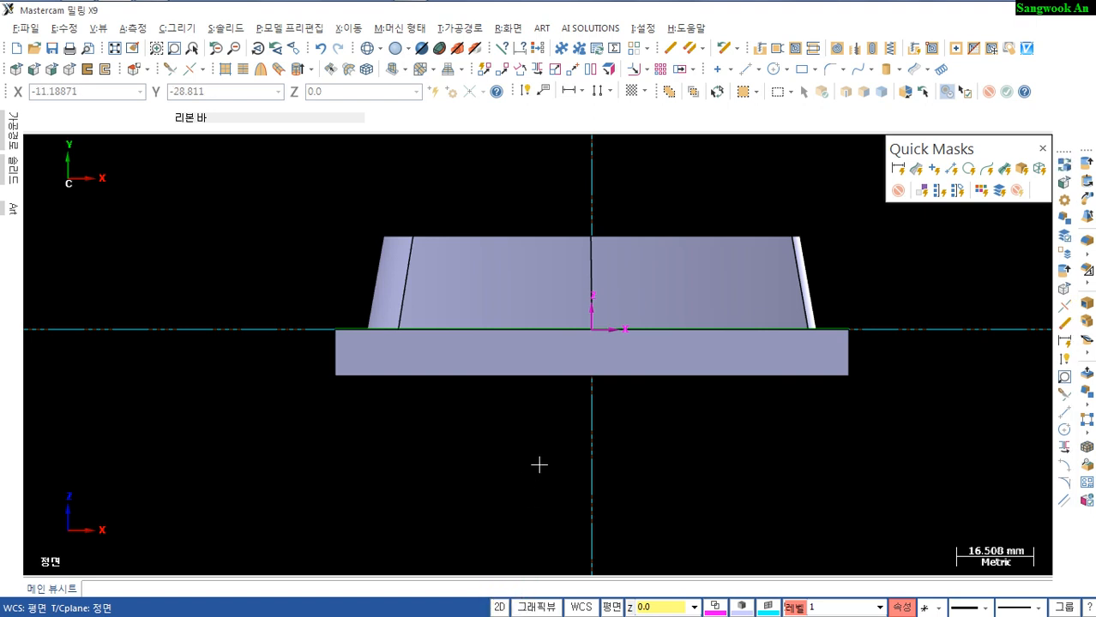
# Create a line parallel to the plate's top line, offset 15 mm upward
pyautogui.click(531, 334)
pyautogui.click(523, 270)
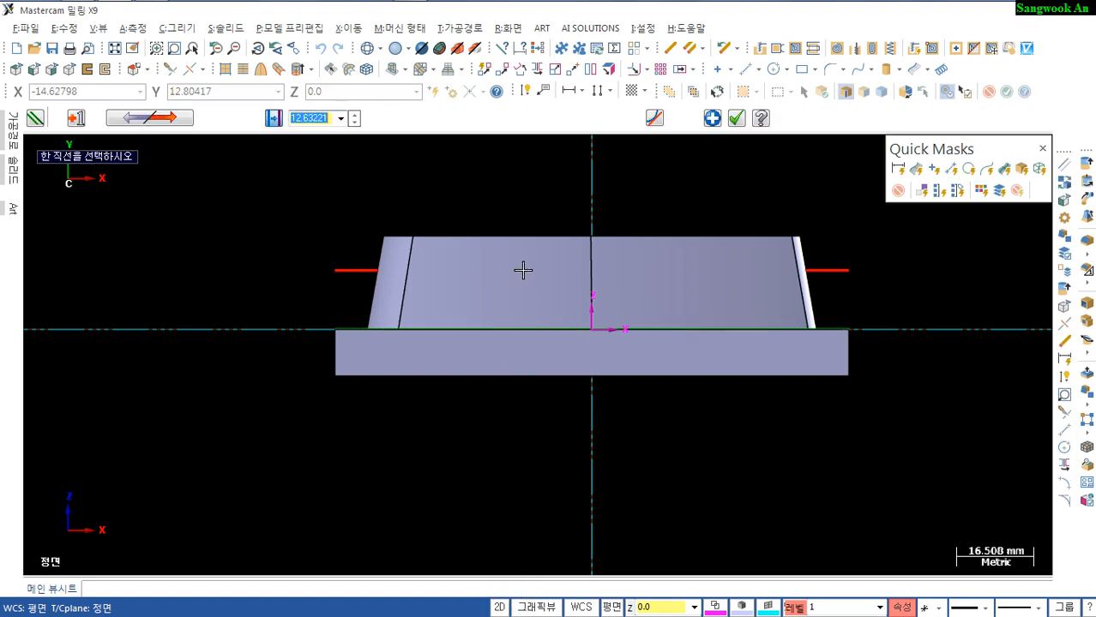
pyautogui.click(514, 295)
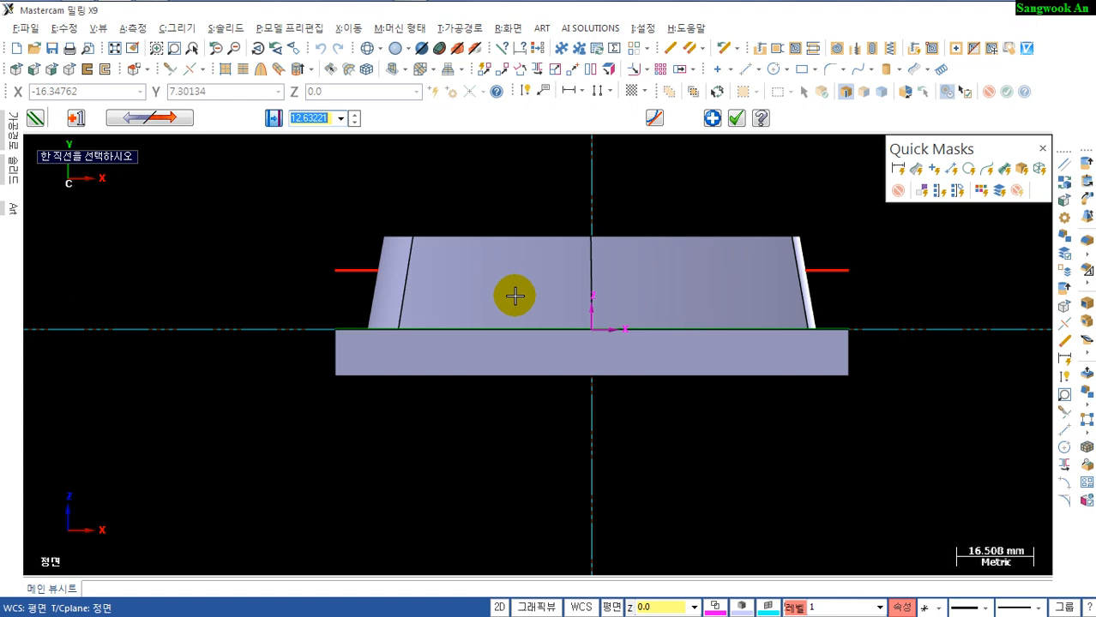
pyautogui.write('15')
pyautogui.click(515, 295)
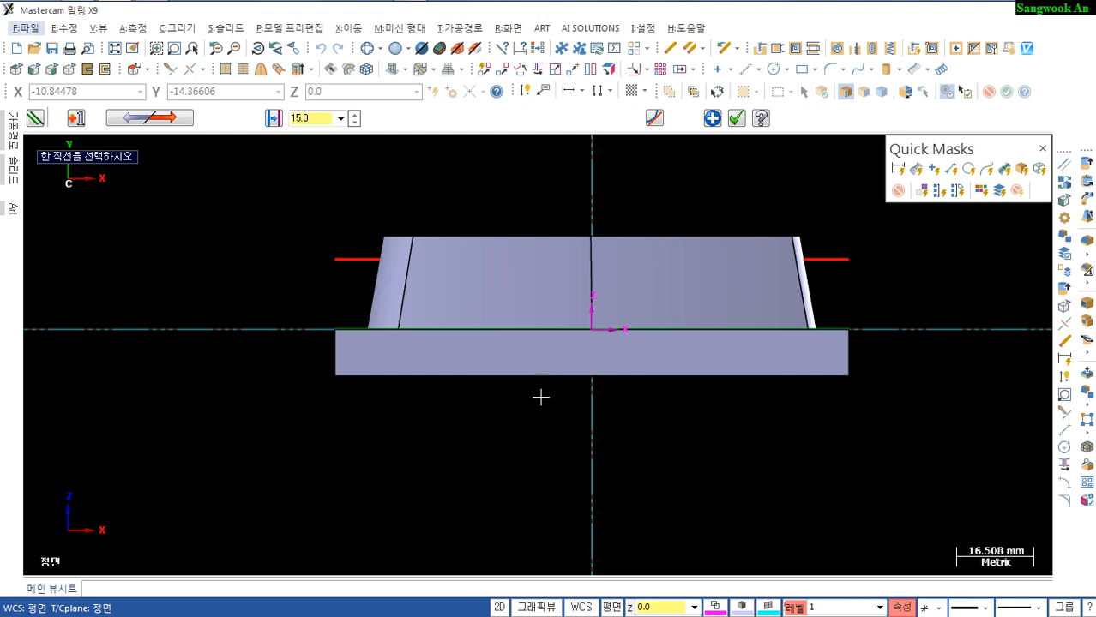
# Turn off shading and create a line parallel to the plate's left edge, offset 55 mm inward
pyautogui.hotkey('alt', 's')
pyautogui.scroll(2, 504, 448)
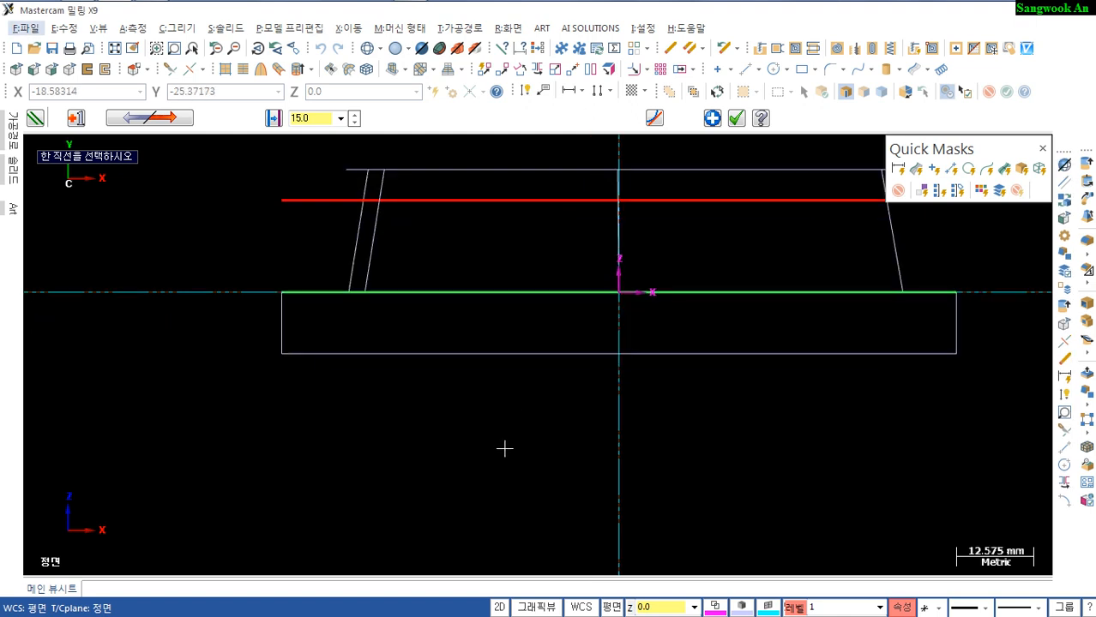
pyautogui.click(282, 324)
pyautogui.click(607, 330)
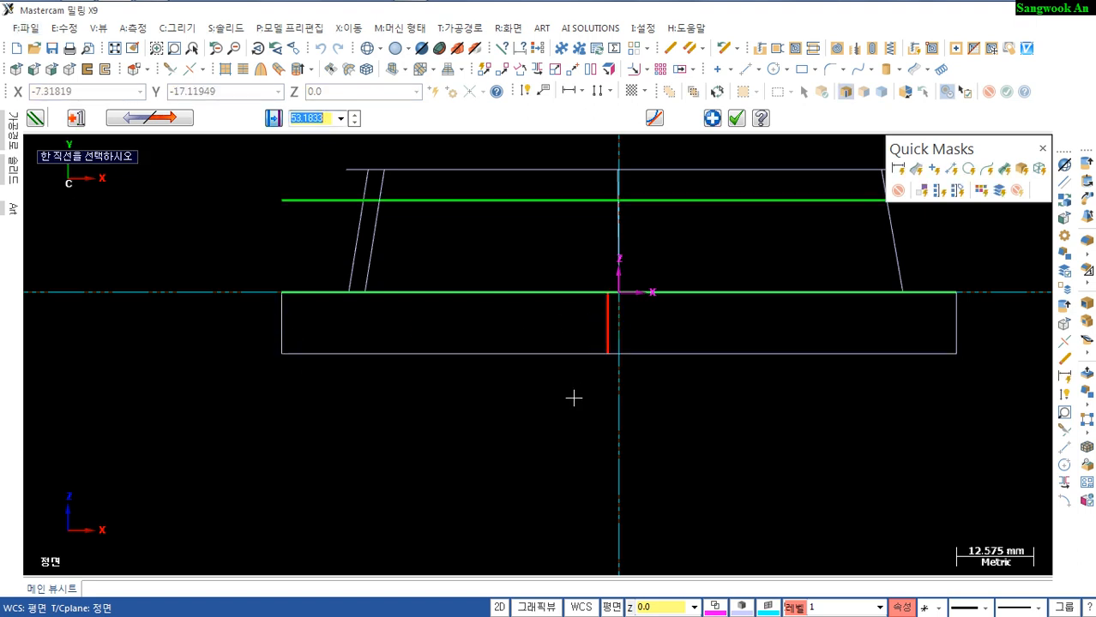
pyautogui.press('Return')
pyautogui.press('Return')
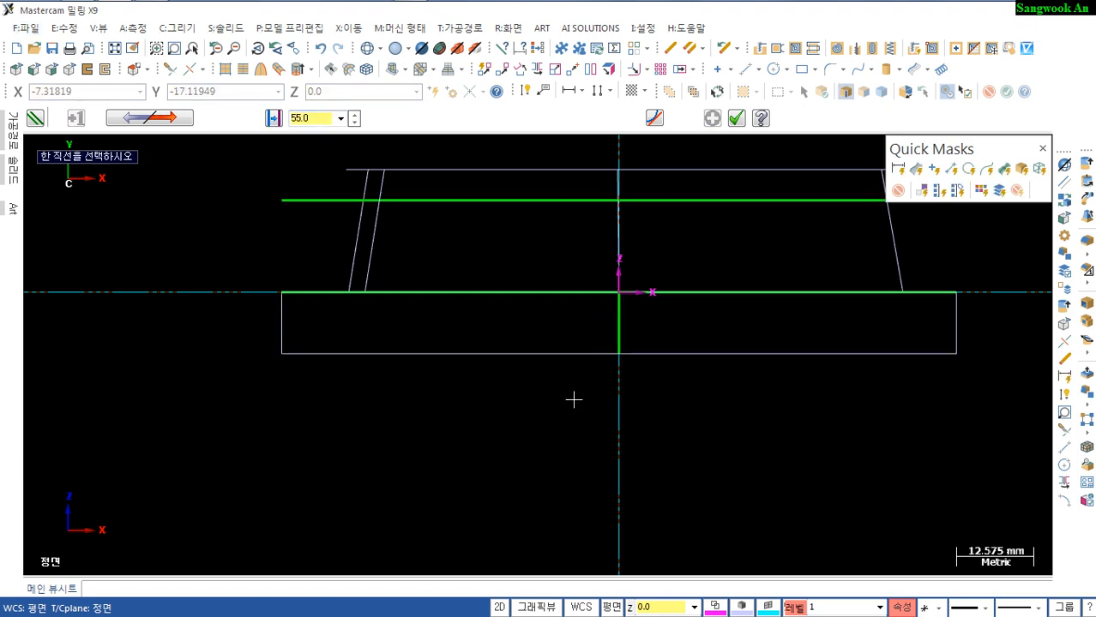
pyautogui.moveTo(602, 457); pyautogui.dragTo(521, 532, button='middle')
pyautogui.press('Escape')
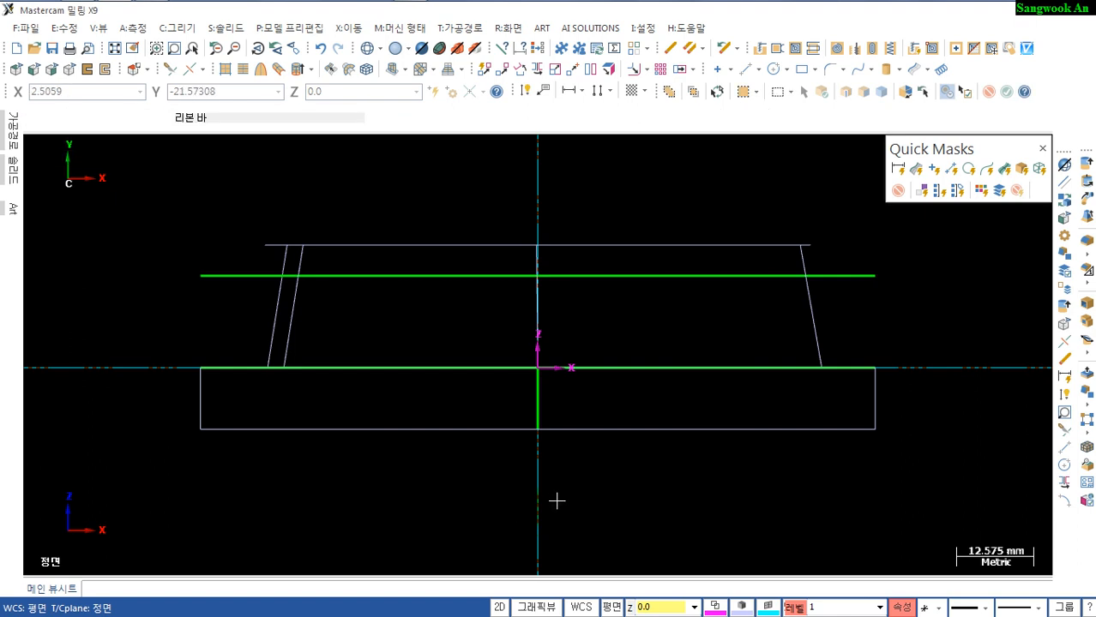
# Dimension the distance from the plate's left edge to the new vertical line, placing it below the plate
pyautogui.scroll(-1, 559, 515)
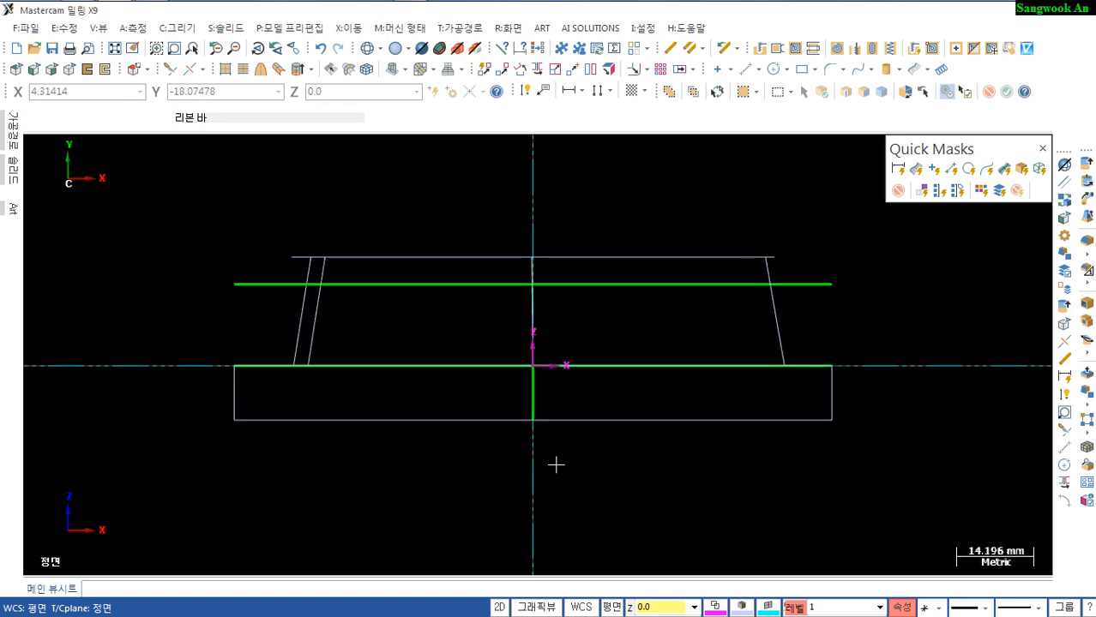
pyautogui.press('d')
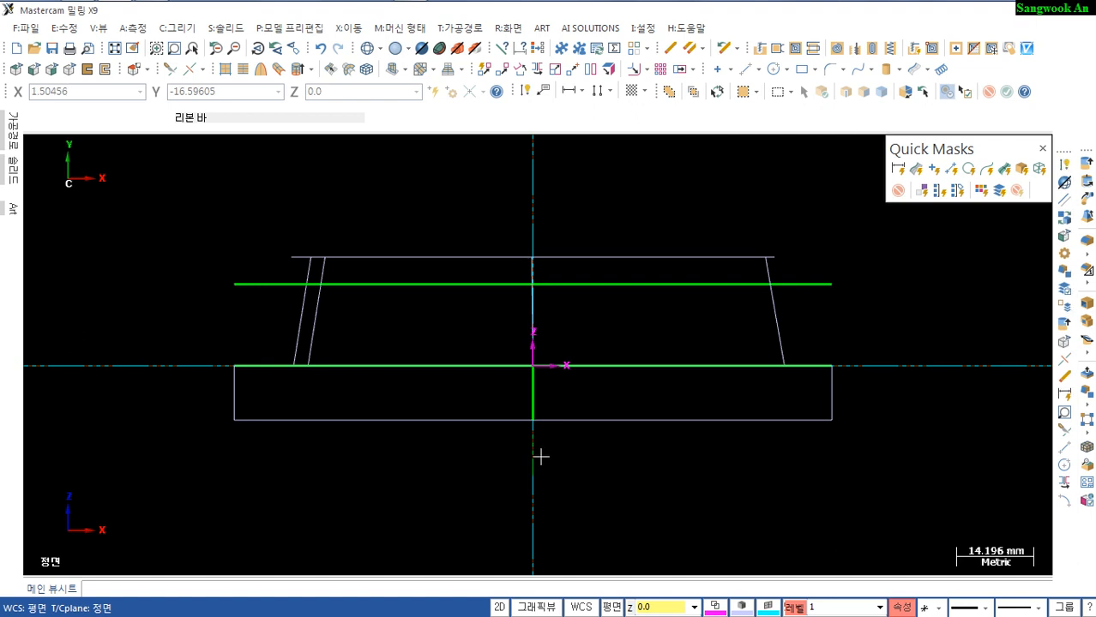
pyautogui.click(234, 395)
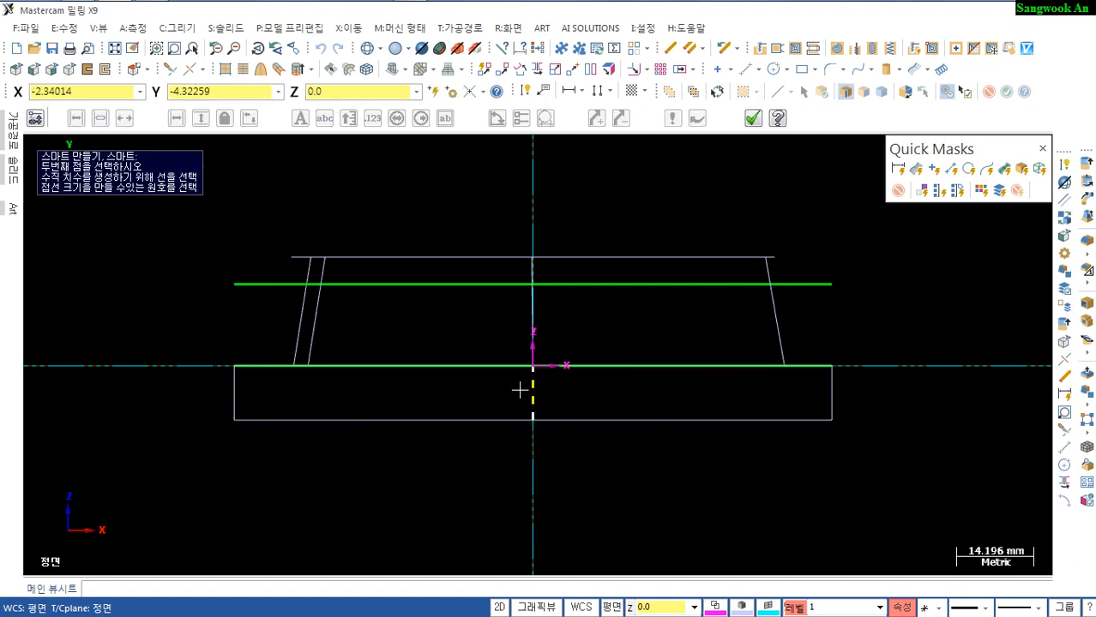
pyautogui.click(532, 388)
pyautogui.click(462, 527)
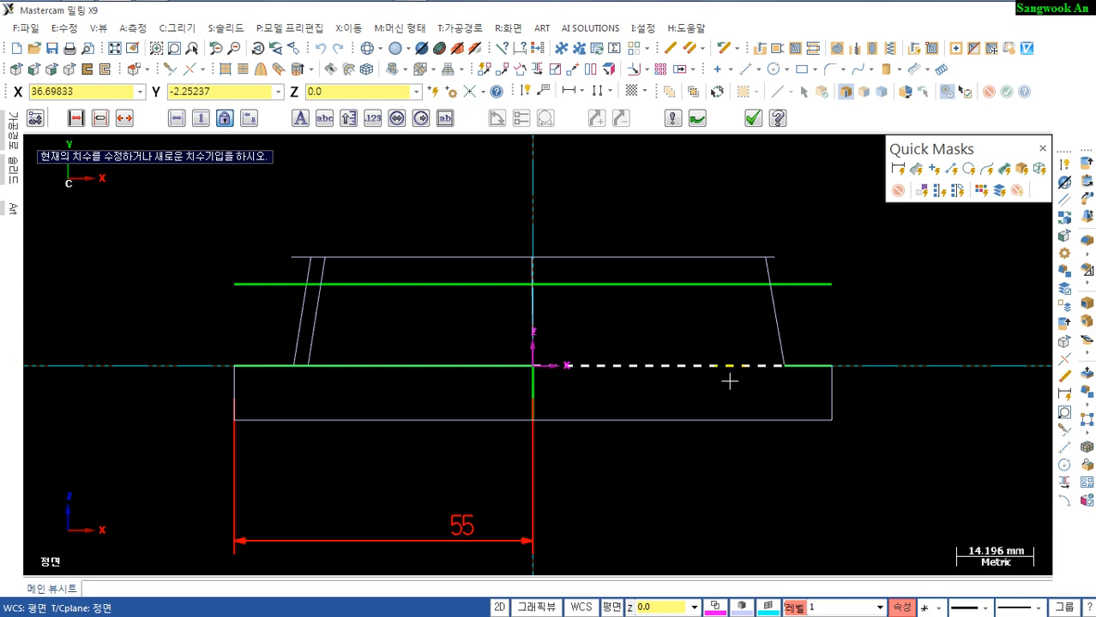
# Try to dimension the height between the plate's top line and the parallel line above it, and delete the misplaced dimension
pyautogui.click(738, 374)
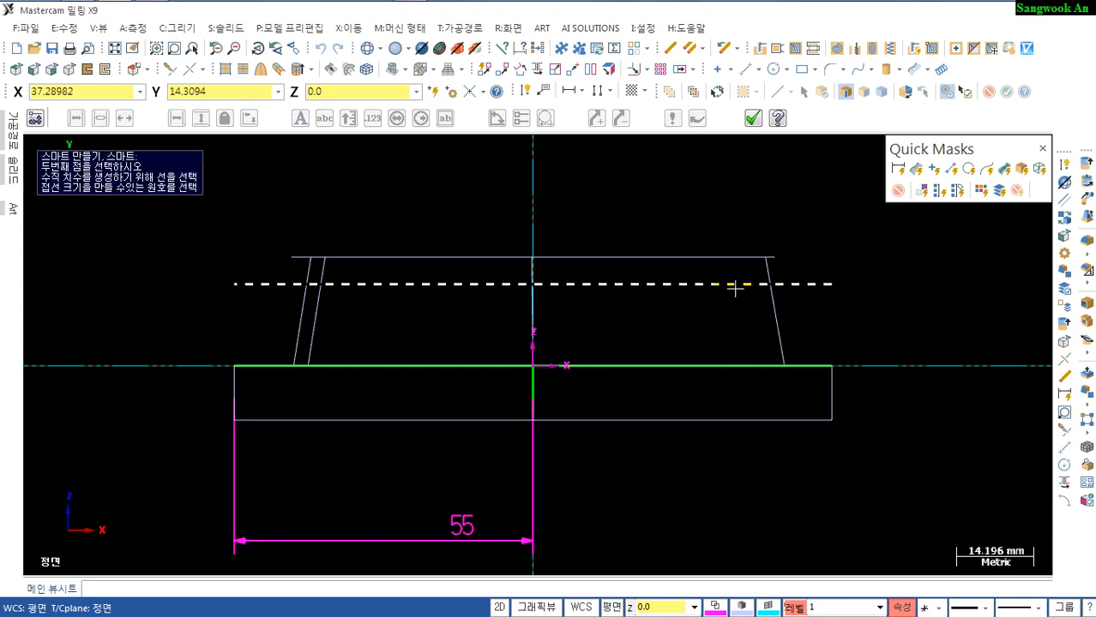
pyautogui.click(734, 285)
pyautogui.scroll(1, 734, 369)
pyautogui.click(735, 369)
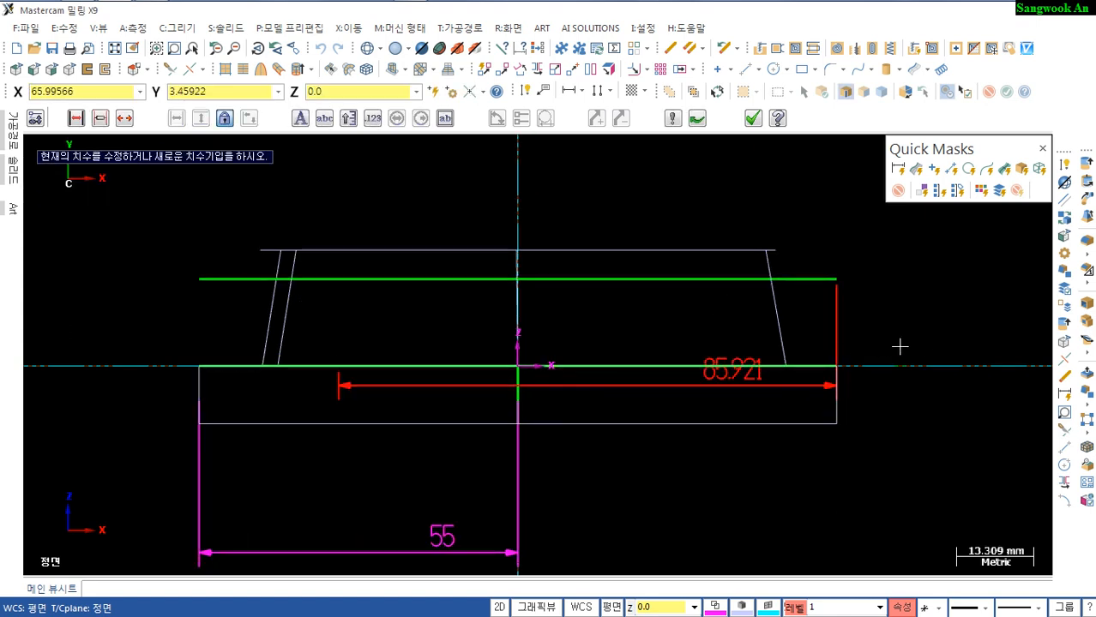
pyautogui.press('Escape')
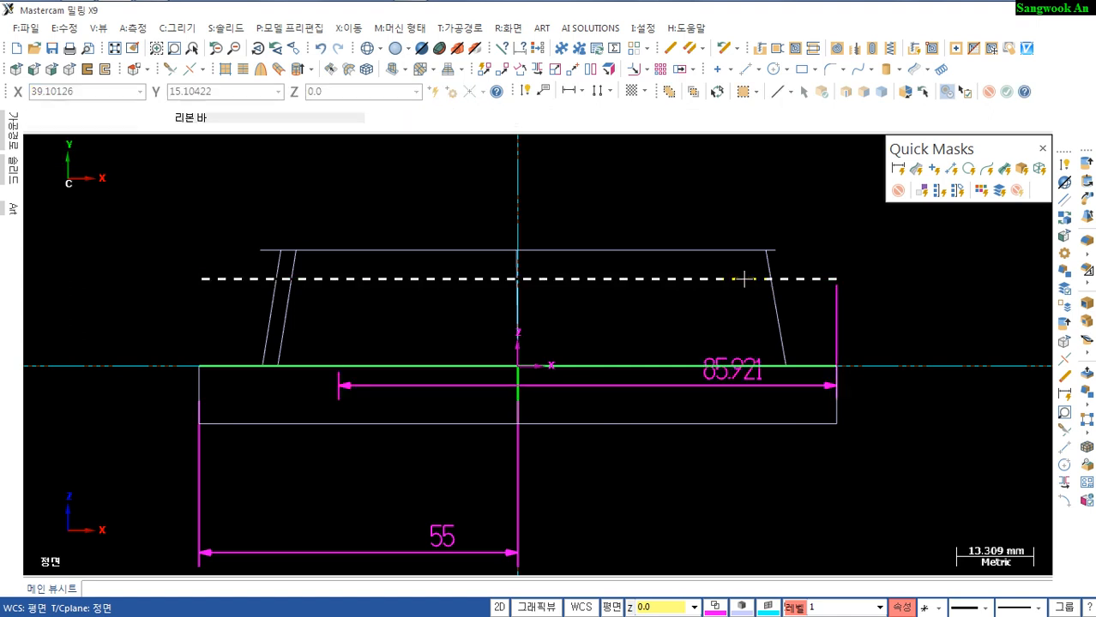
pyautogui.click(720, 388)
pyautogui.press('Delete')
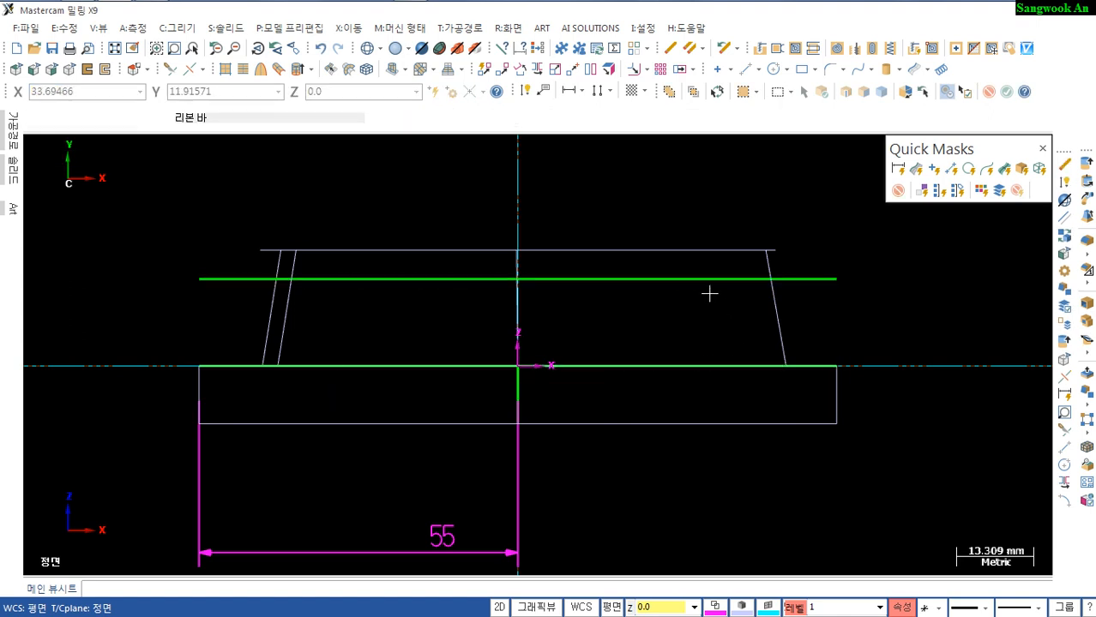
# Dimension the height between the plate's top line and the parallel line above it, placing the dimension beside the plate's right edge
pyautogui.click(704, 280)
pyautogui.press('Escape')
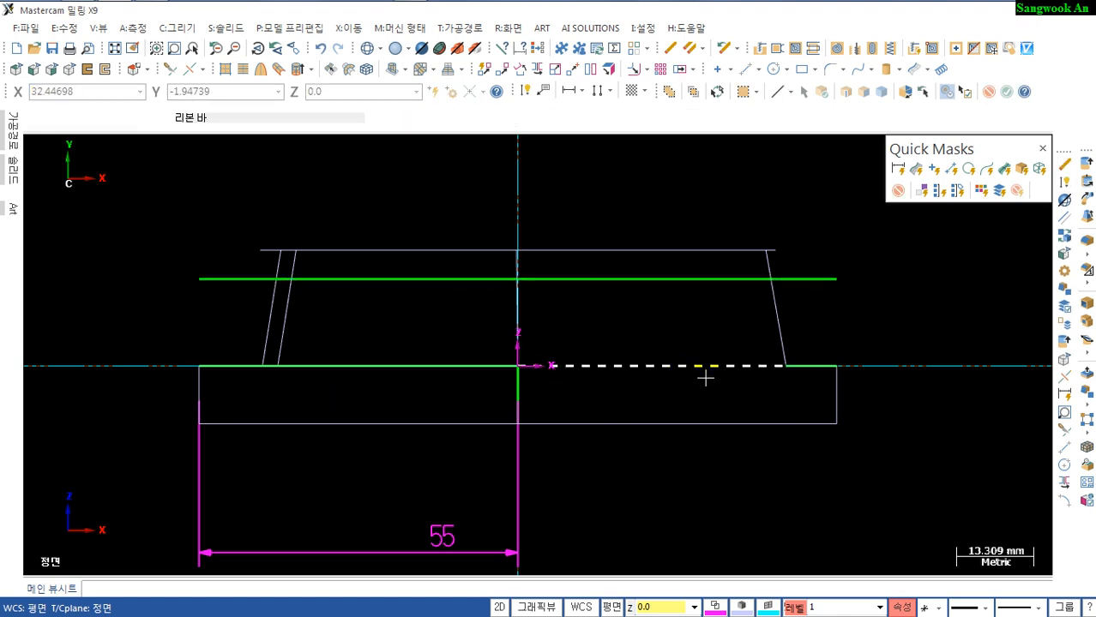
pyautogui.press('d')
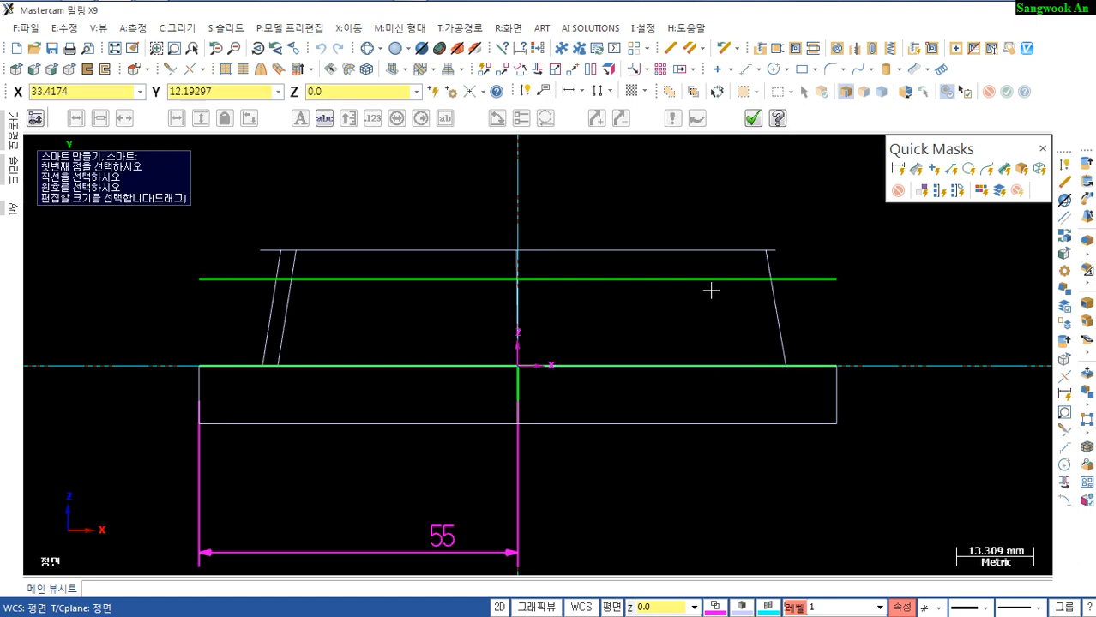
pyautogui.click(712, 279)
pyautogui.click(722, 367)
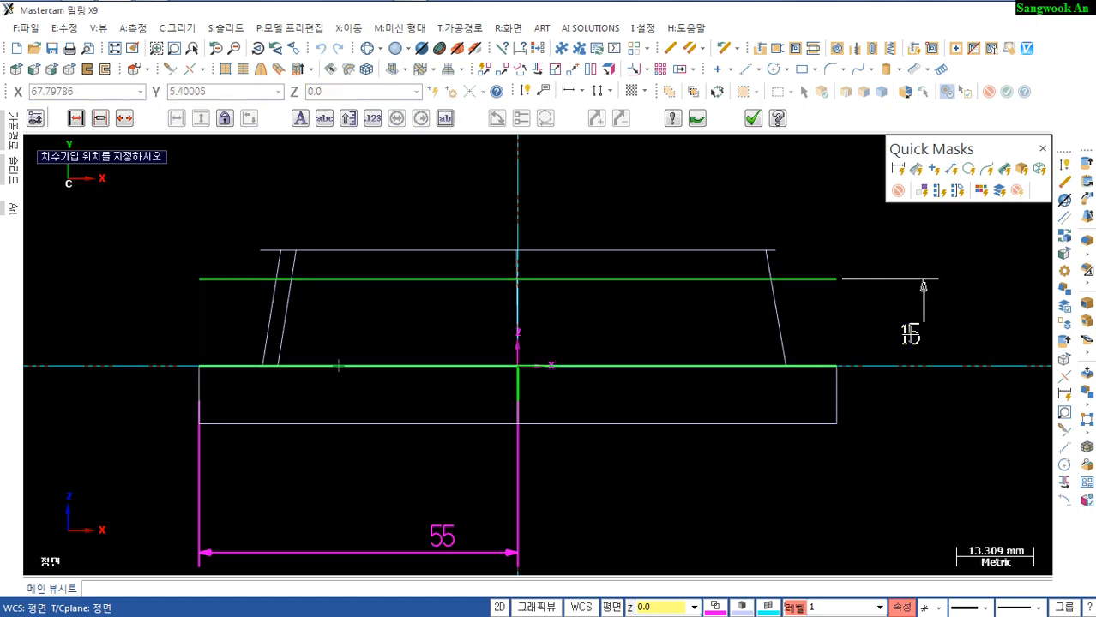
pyautogui.click(911, 336)
pyautogui.press('Escape')
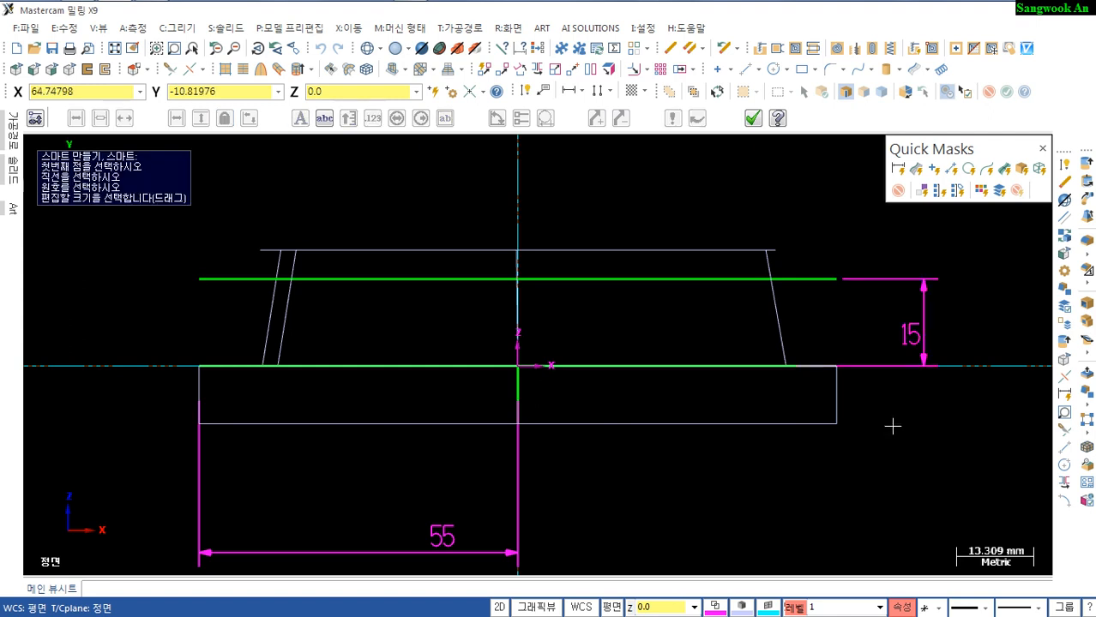
pyautogui.press('Escape')
# Select all the dimensions in the front view and delete them
pyautogui.click(897, 176)
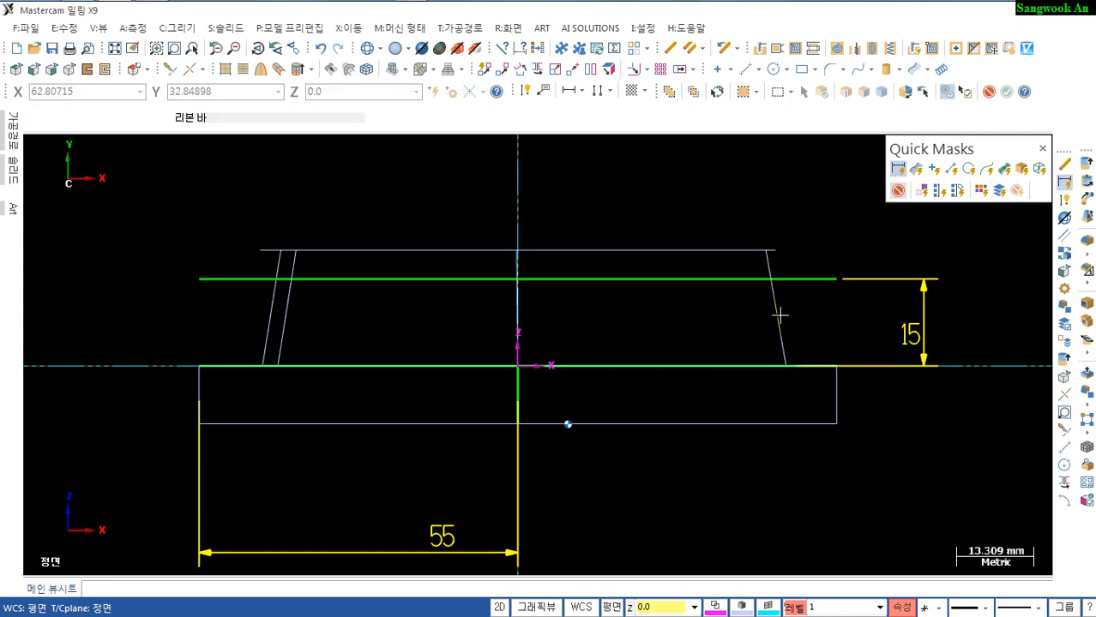
pyautogui.press('Delete')
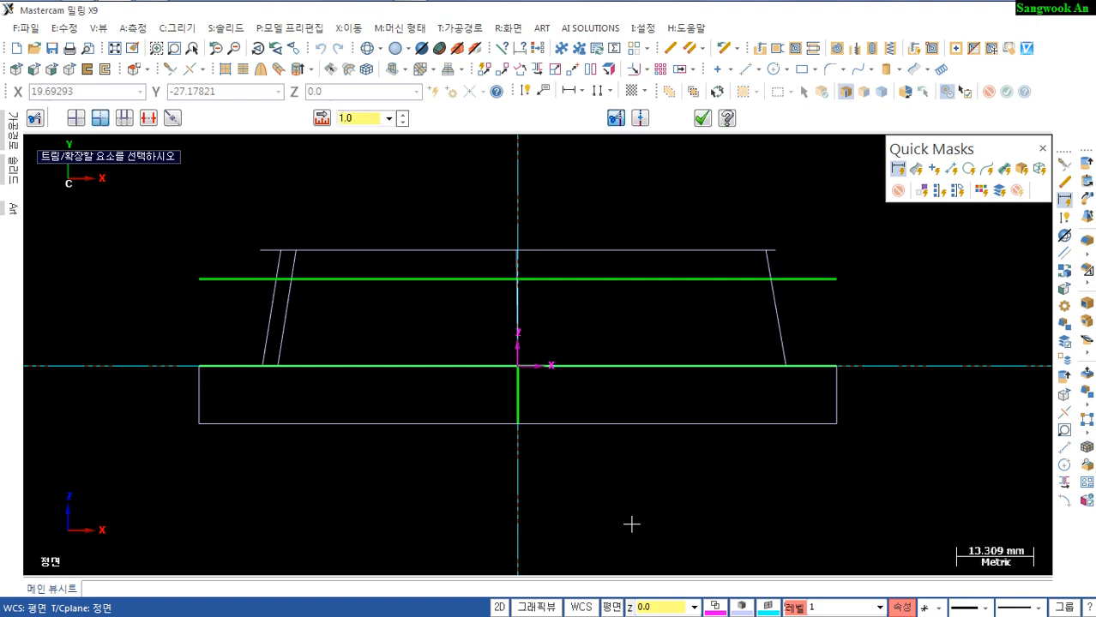
# Extend the vertical construction line upward past the boss's top line
pyautogui.click(518, 181)
pyautogui.scroll(-3, 605, 524)
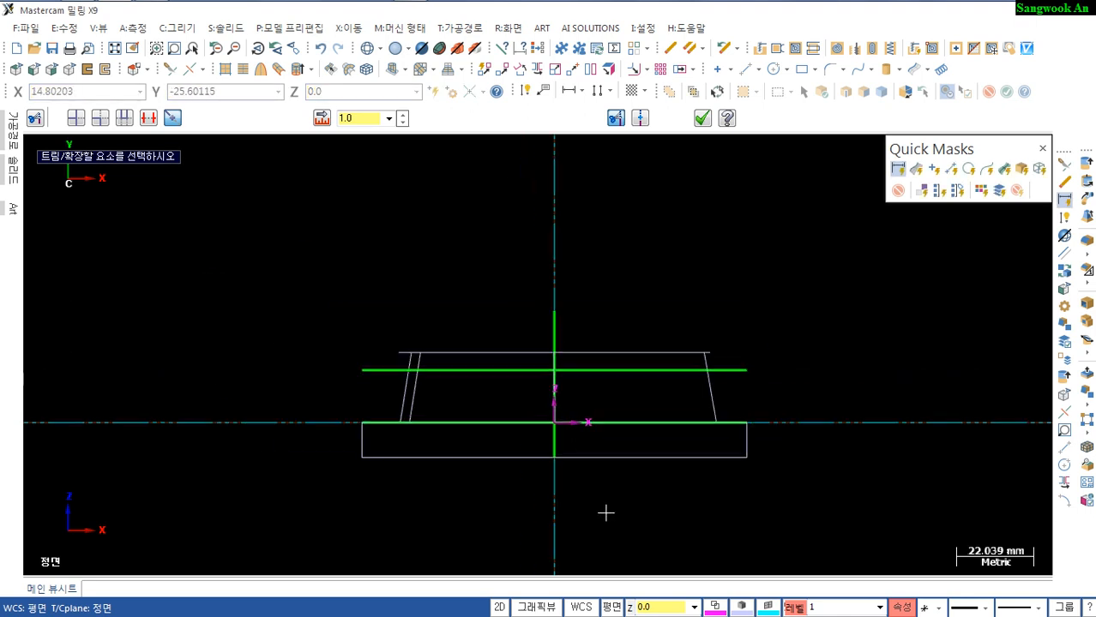
pyautogui.scroll(2, 618, 440)
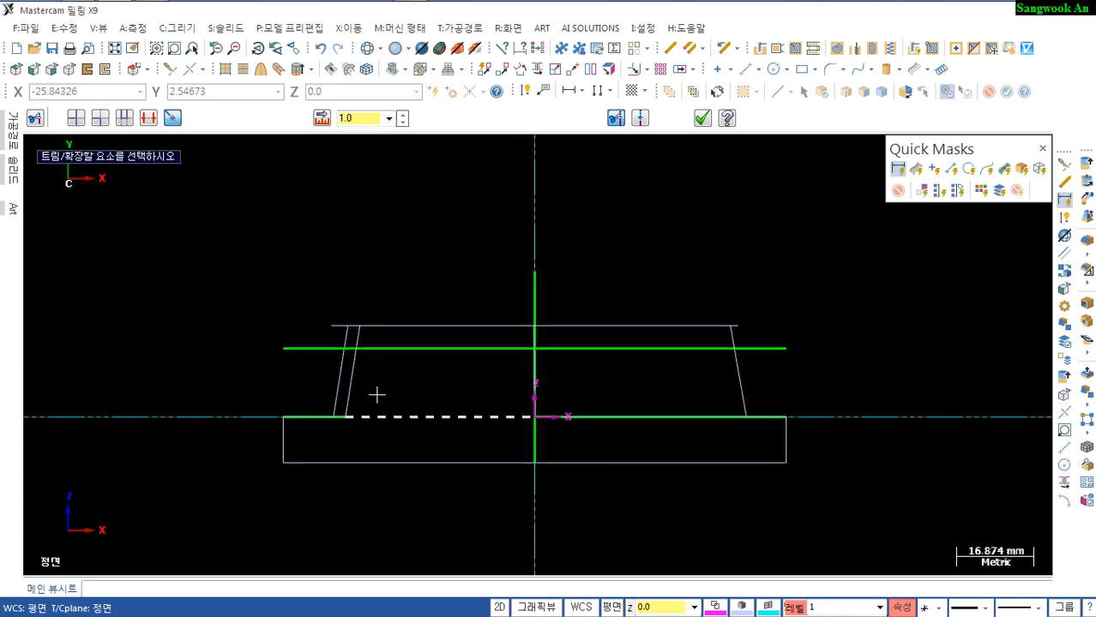
pyautogui.click(533, 348)
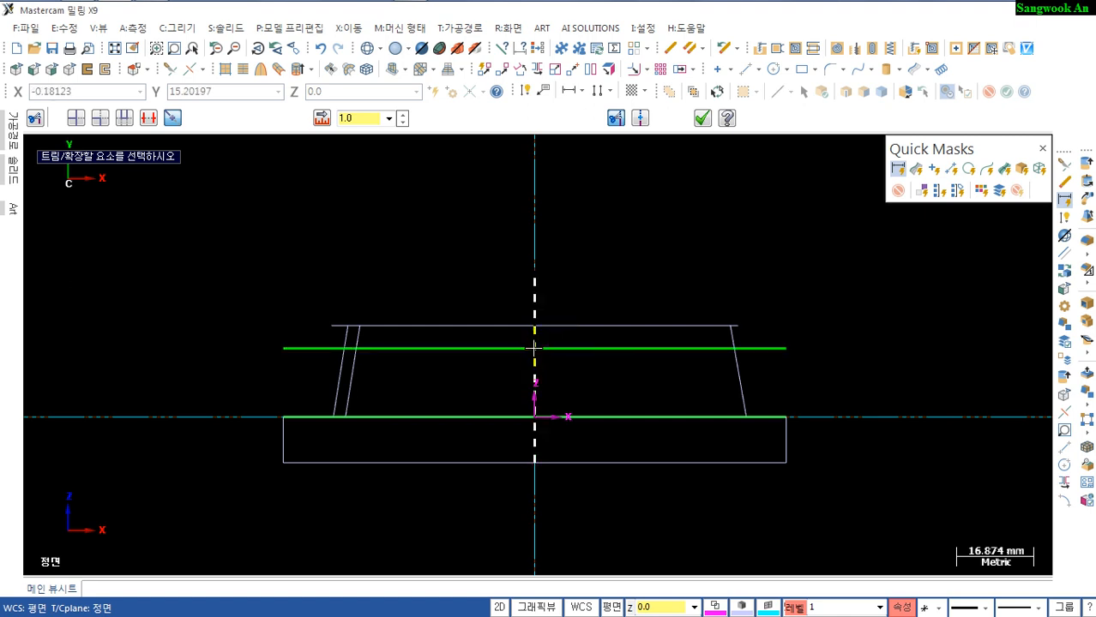
pyautogui.click(534, 348)
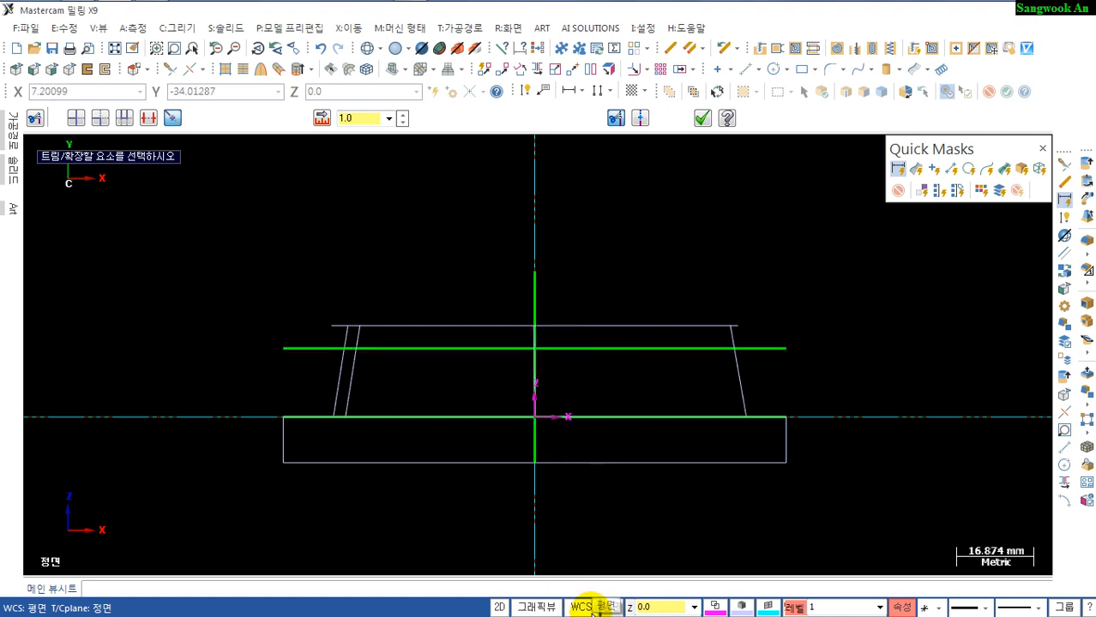
# Create a 200 mm radius arc tangent to the upper horizontal construction line where it meets the vertical line, keeping the segment descending toward positive X
pyautogui.press('a')
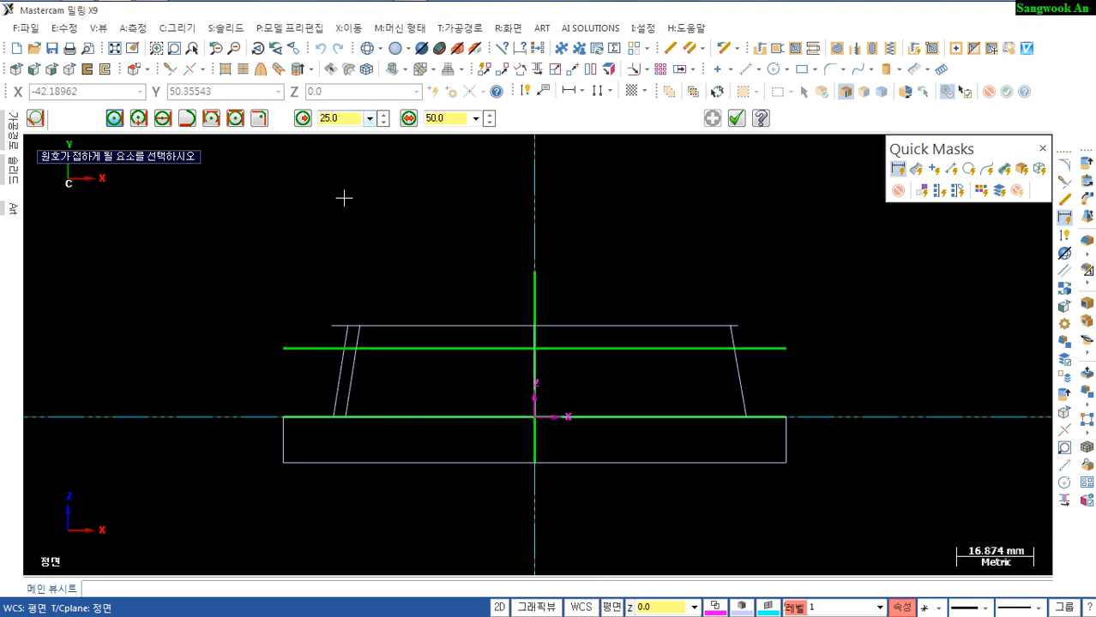
pyautogui.moveTo(345, 118); pyautogui.dragTo(259, 126)
pyautogui.click(345, 130)
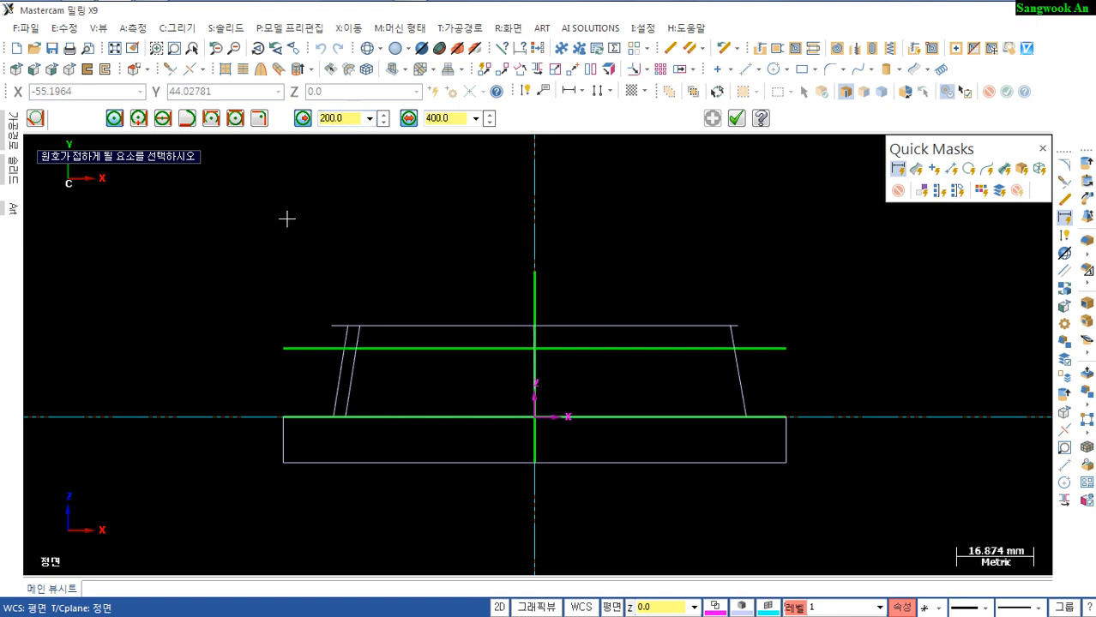
pyautogui.click(497, 348)
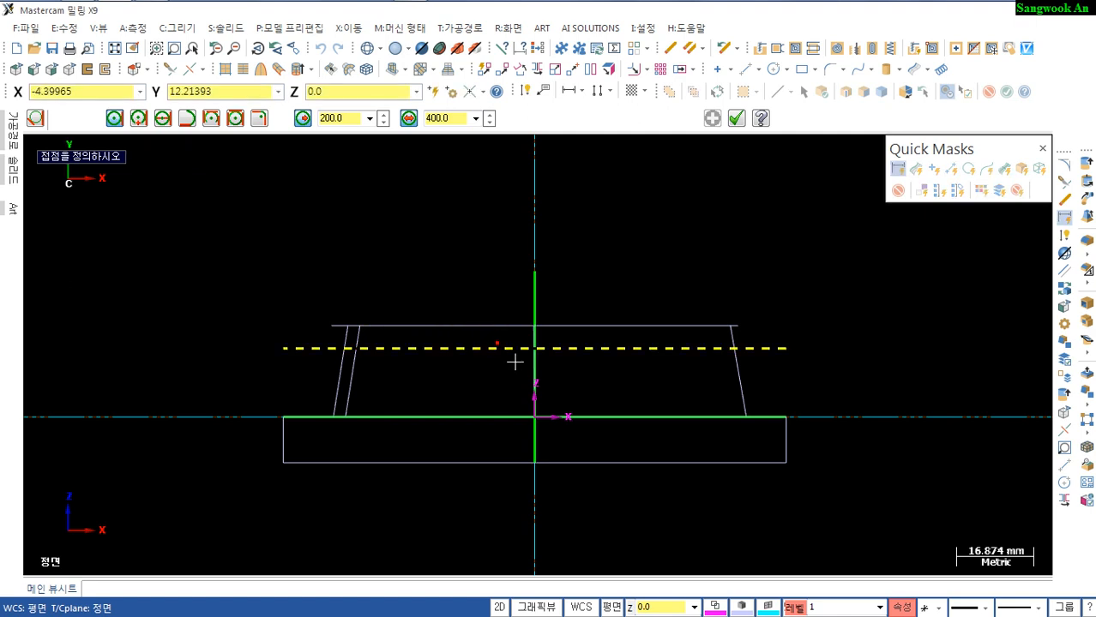
pyautogui.click(537, 351)
pyautogui.click(704, 364)
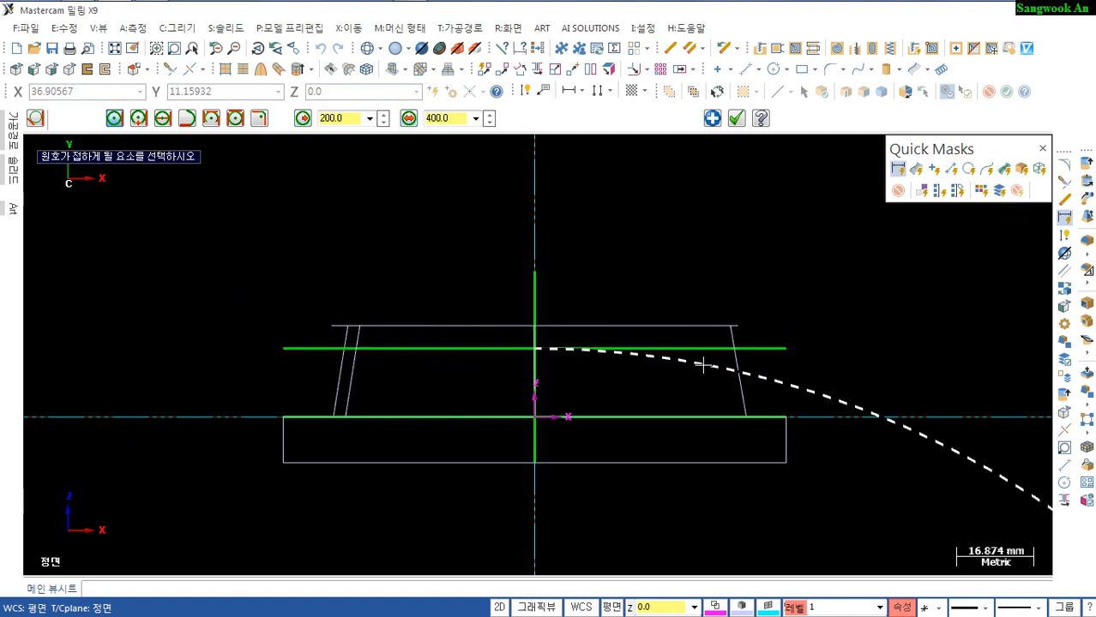
pyautogui.moveTo(662, 398); pyautogui.dragTo(609, 343, button='middle')
pyautogui.scroll(3, 592, 422)
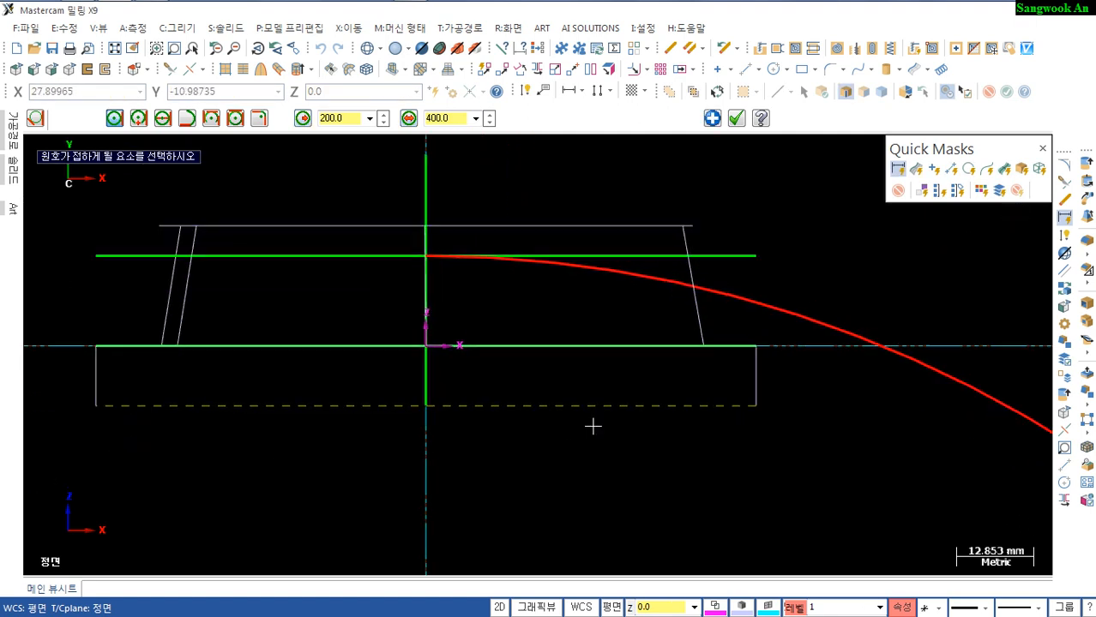
pyautogui.scroll(-3, 592, 426)
pyautogui.moveTo(595, 443)
pyautogui.mouseDown(button='middle')
pyautogui.moveTo(607, 418)
pyautogui.moveTo(585, 424)
pyautogui.mouseUp(button='middle')
pyautogui.press('Escape')
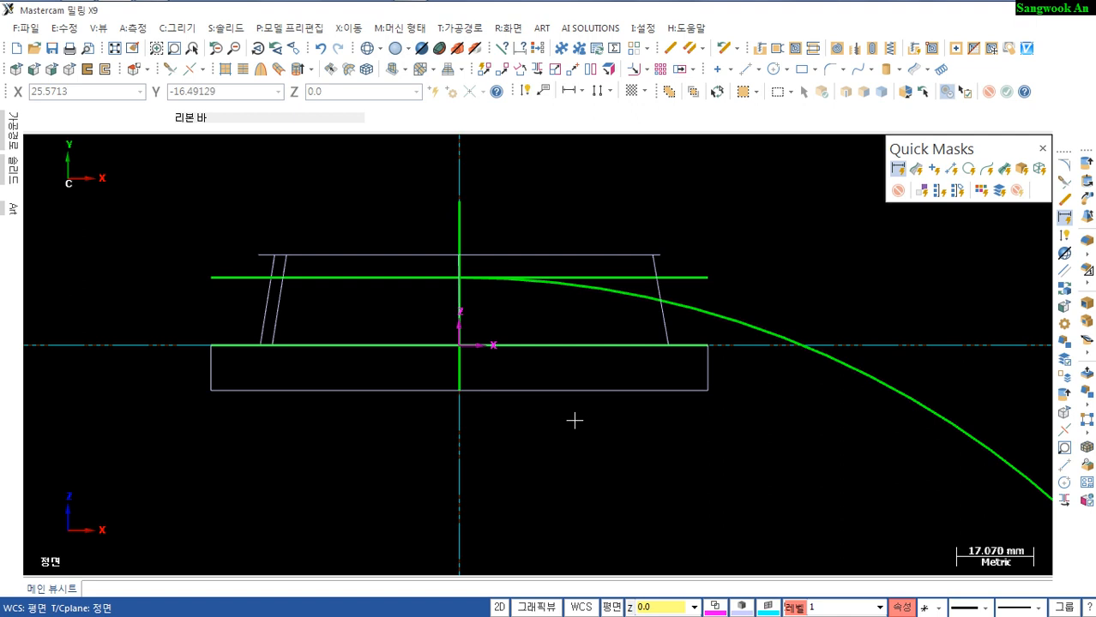
# Extend the tangent arc across the vertical line to just beyond the plate's left edge
pyautogui.press('t')
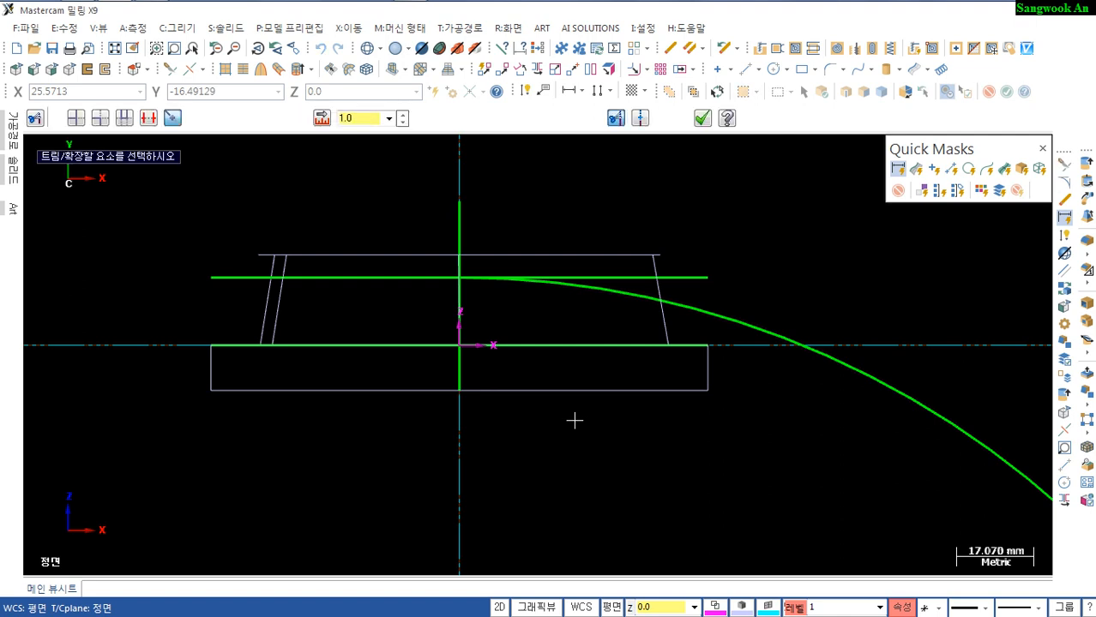
pyautogui.click(562, 285)
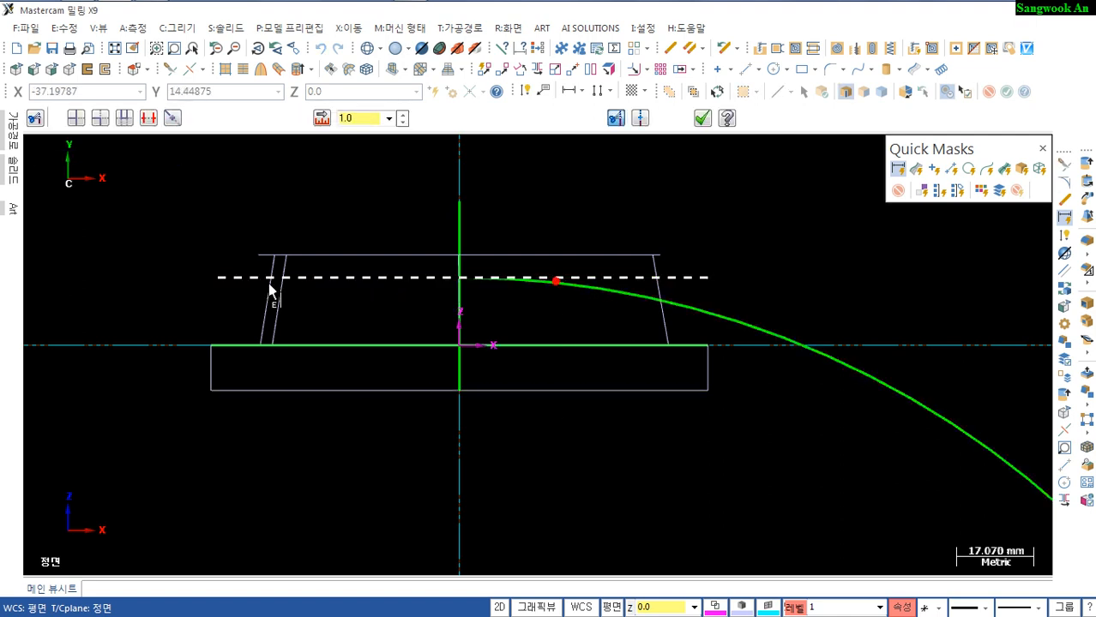
pyautogui.click(517, 278)
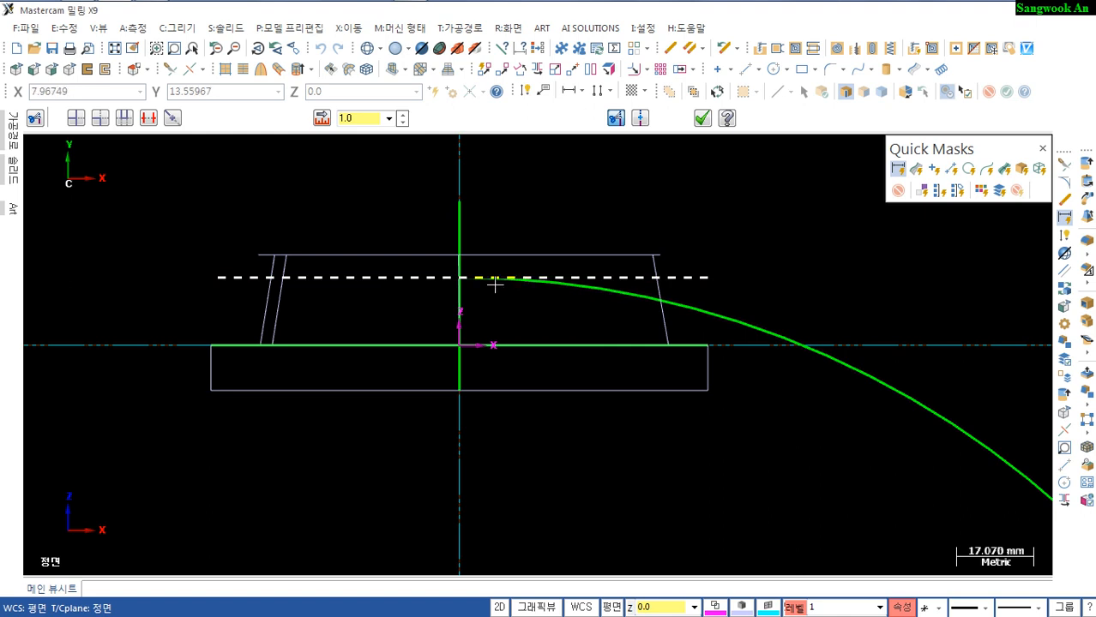
pyautogui.press('t')
pyautogui.click(546, 281)
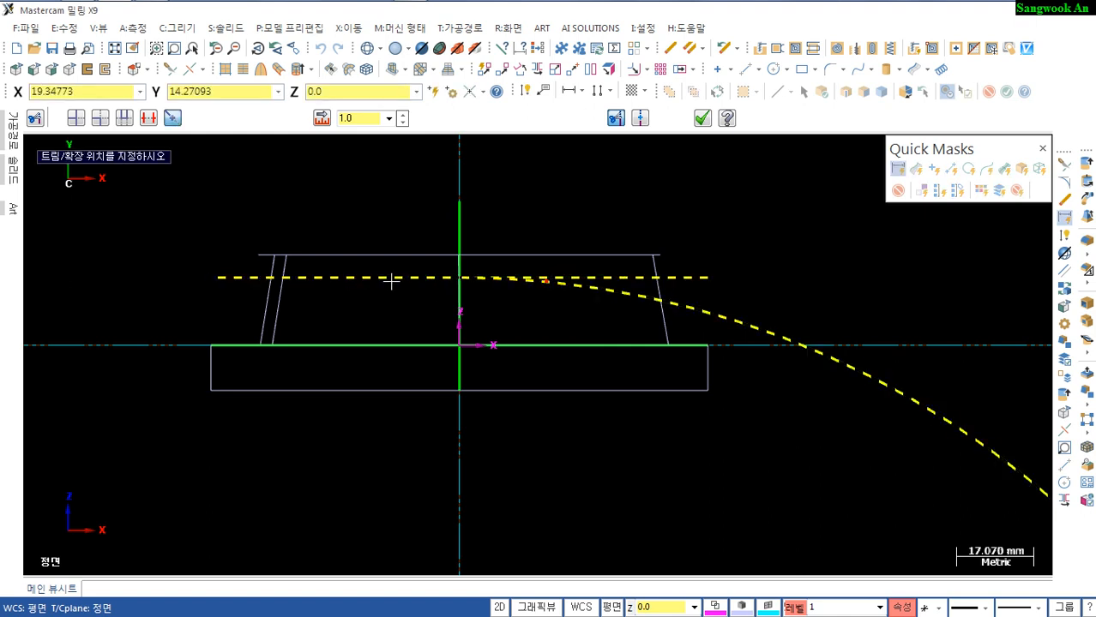
pyautogui.click(185, 294)
# Trim the arc's right end to just beyond the plate's right edge, and delete the horizontal construction line tangent to the arc
pyautogui.click(306, 293)
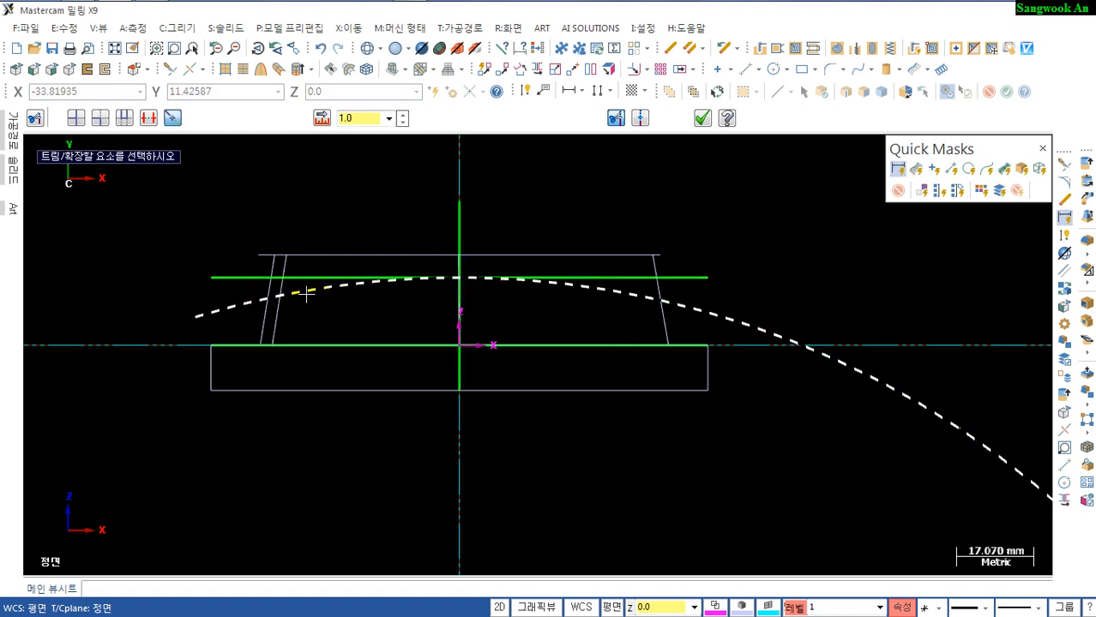
pyautogui.click(306, 294)
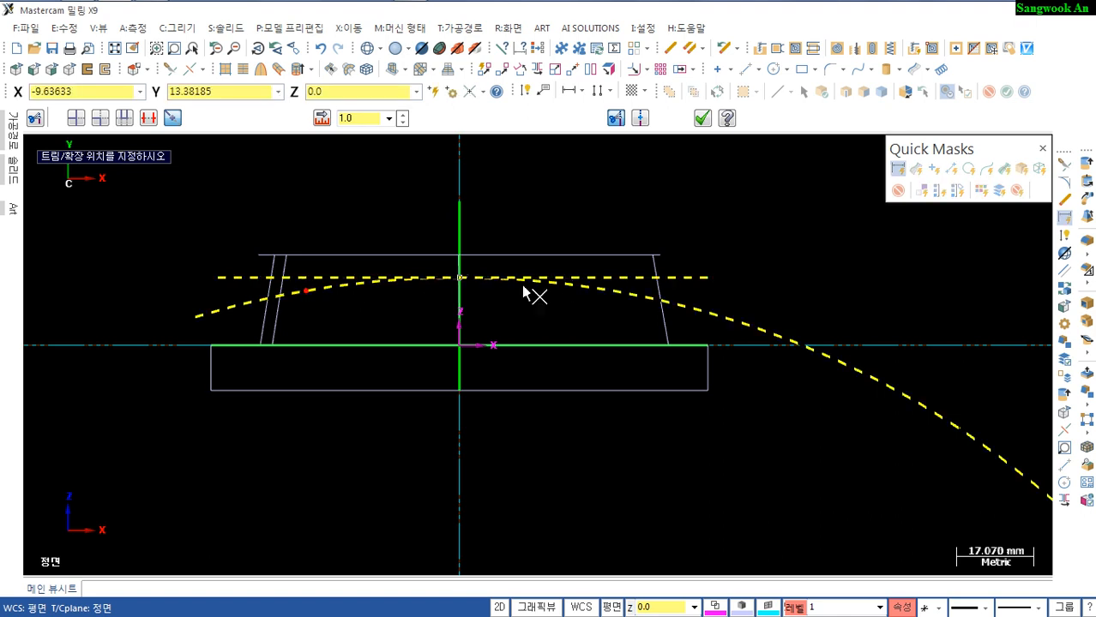
pyautogui.click(736, 319)
pyautogui.scroll(-2, 770, 336)
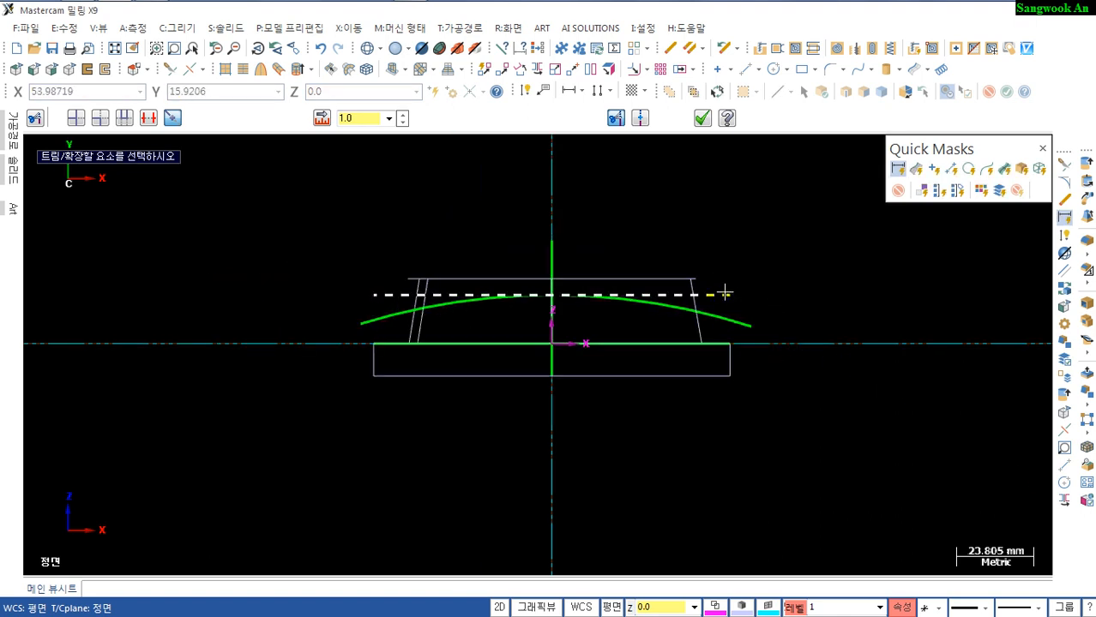
pyautogui.press('Escape')
pyautogui.press('Delete')
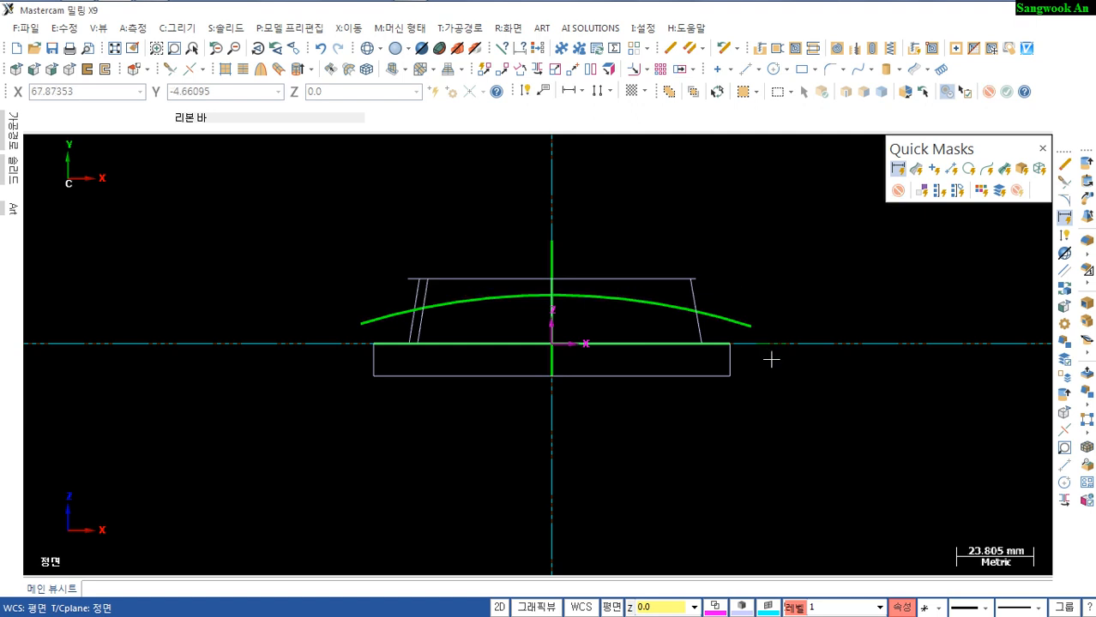
# Dimension the radius of the arc crossing the boss
pyautogui.press('d')
pyautogui.click(653, 304)
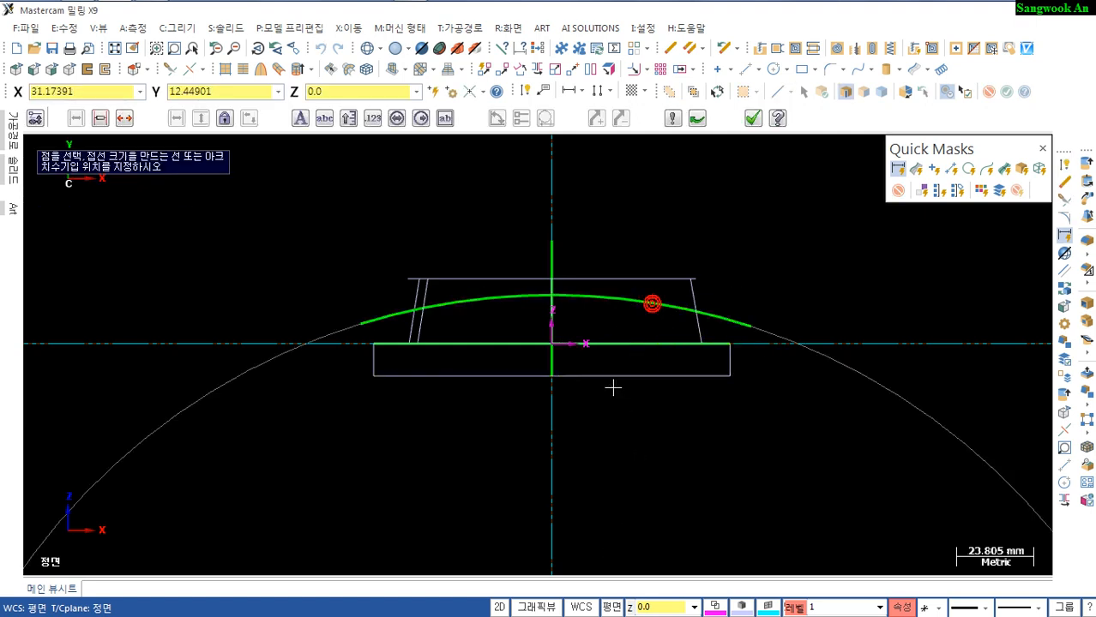
# Place a radius dimension on the upper green arc and delete that dimension again
pyautogui.click(612, 387)
pyautogui.moveTo(756, 435); pyautogui.dragTo(744, 380, button='middle')
pyautogui.scroll(4, 726, 388)
pyautogui.press('Escape')
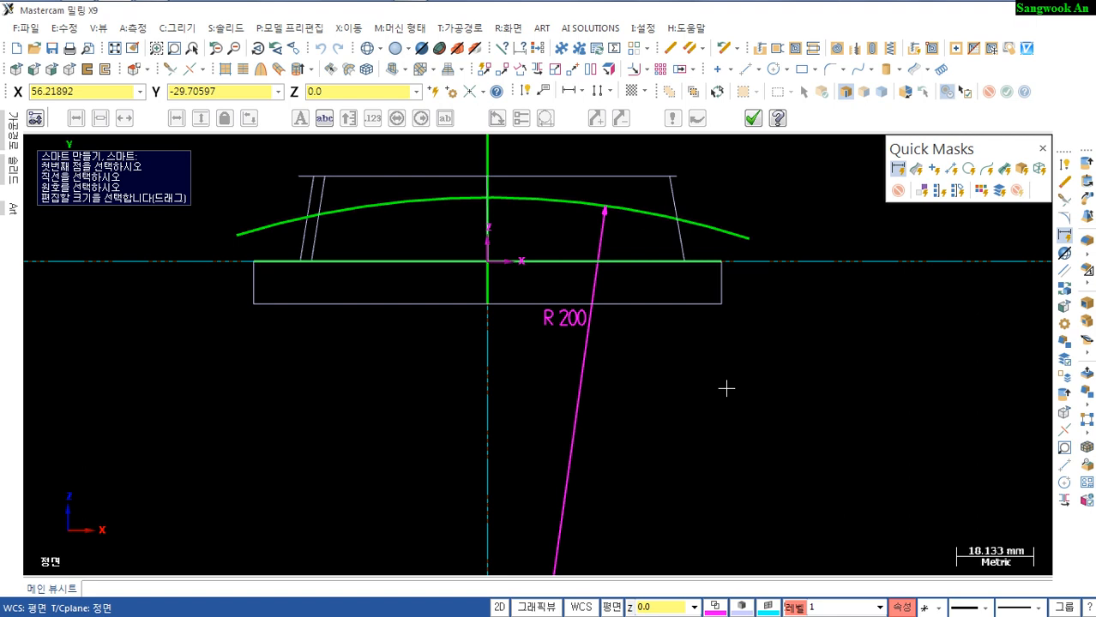
pyautogui.click(755, 122)
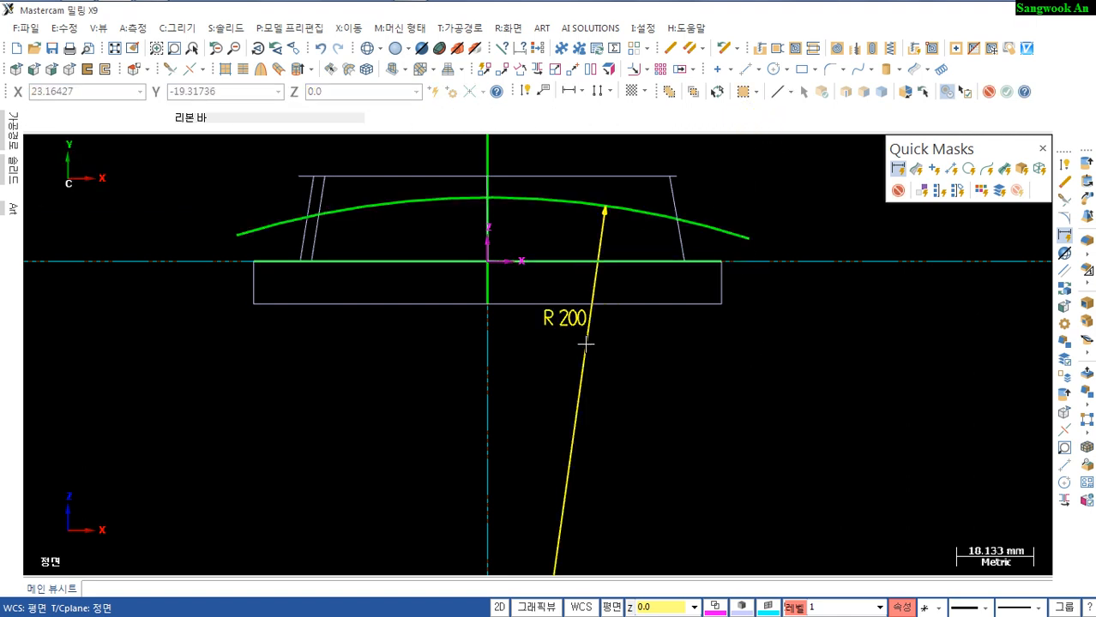
pyautogui.press('Delete')
pyautogui.scroll(-3, 641, 387)
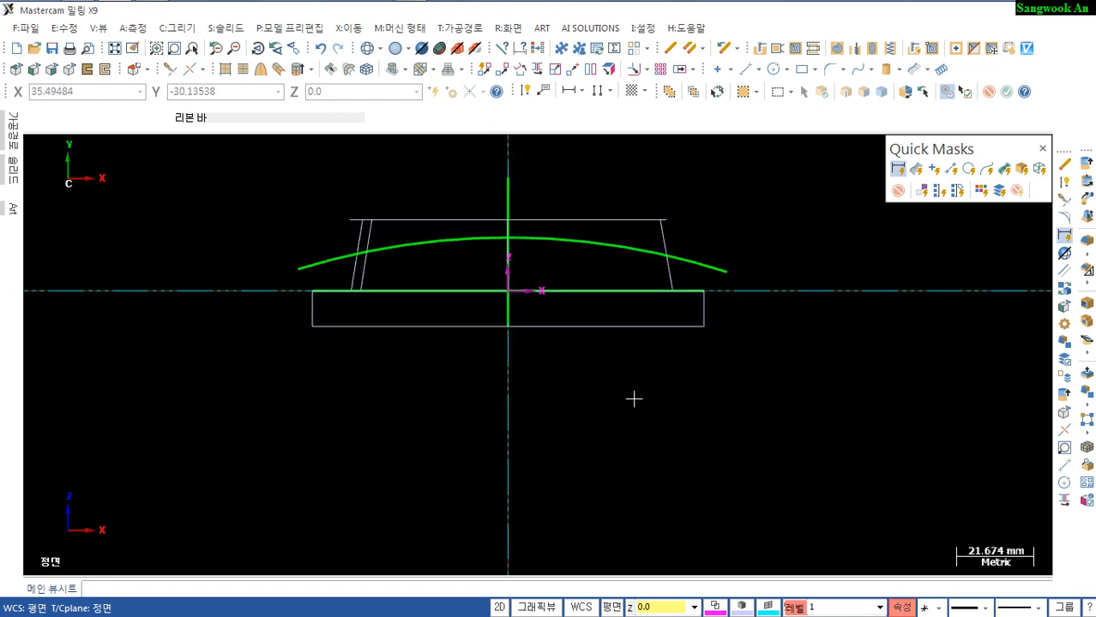
# Isolate the long green arc by hiding all the other geometry
pyautogui.moveTo(634, 403); pyautogui.dragTo(585, 449, button='middle')
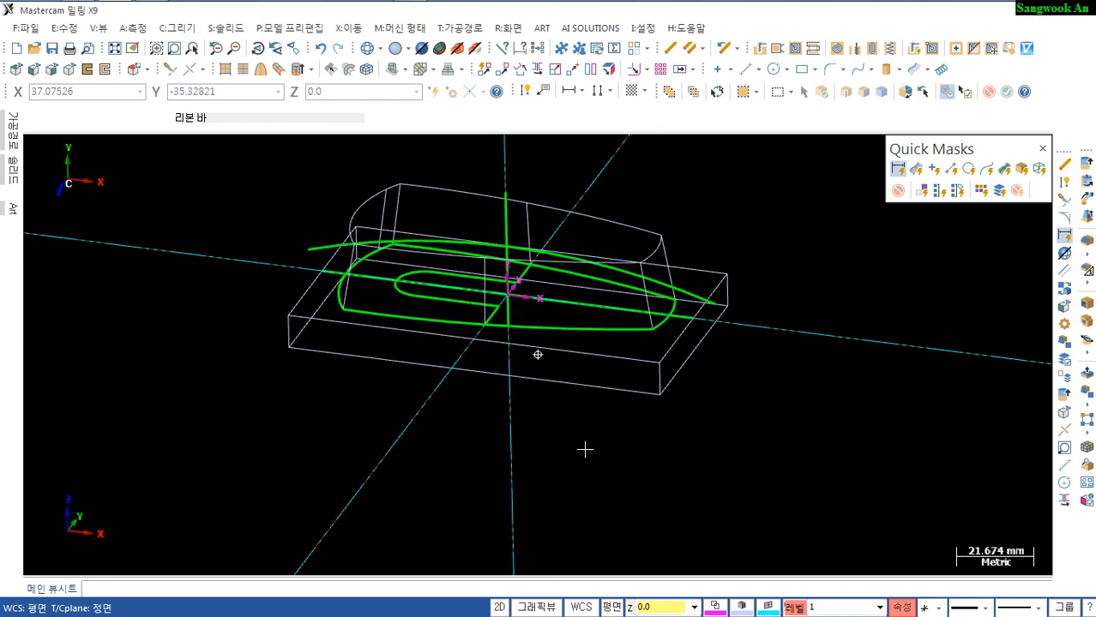
pyautogui.click(686, 316)
pyautogui.hotkey('alt', 'e')
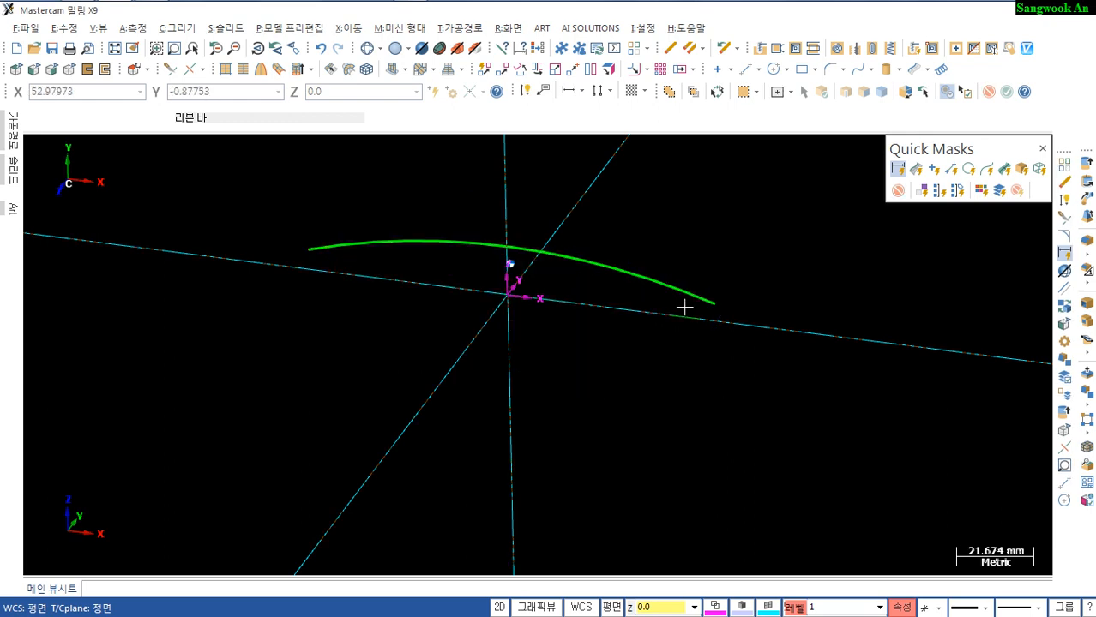
pyautogui.moveTo(622, 438)
pyautogui.mouseDown(button='middle')
pyautogui.moveTo(626, 460)
pyautogui.moveTo(622, 404)
pyautogui.moveTo(618, 450)
pyautogui.mouseUp(button='middle')
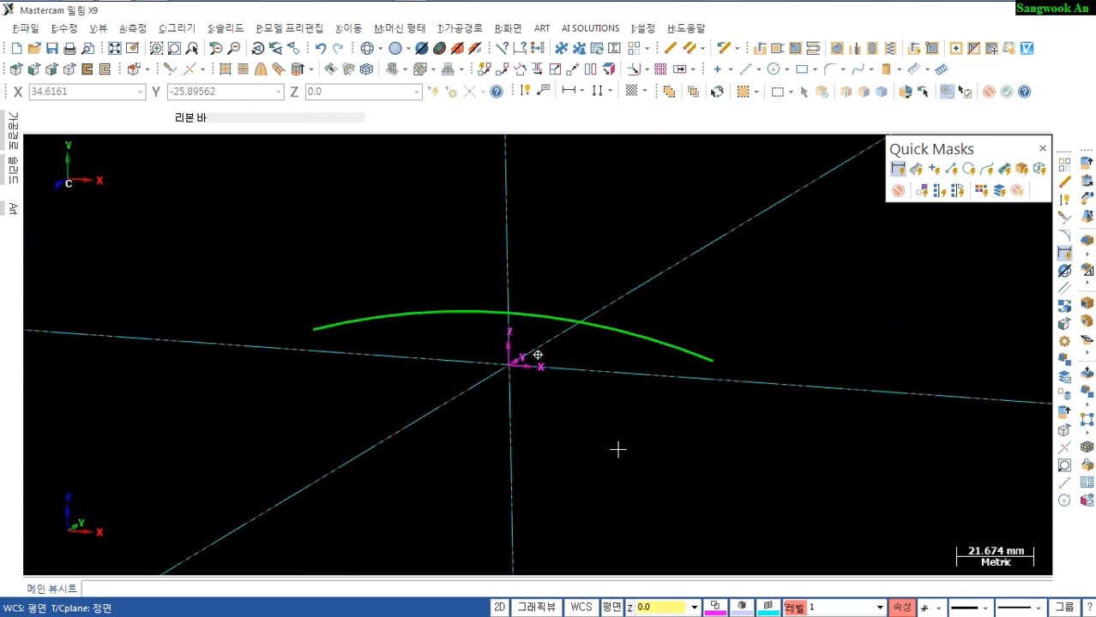
# Draw a line about 85.5 mm long tangent to the arc, starting at its end on the positive X side
pyautogui.click(786, 69)
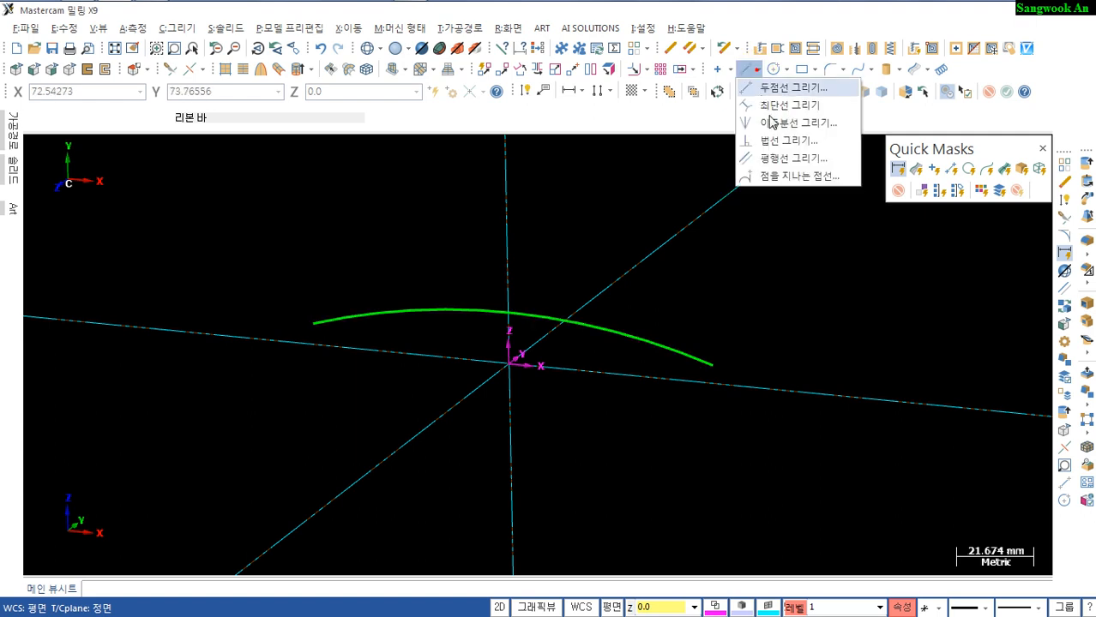
pyautogui.click(786, 178)
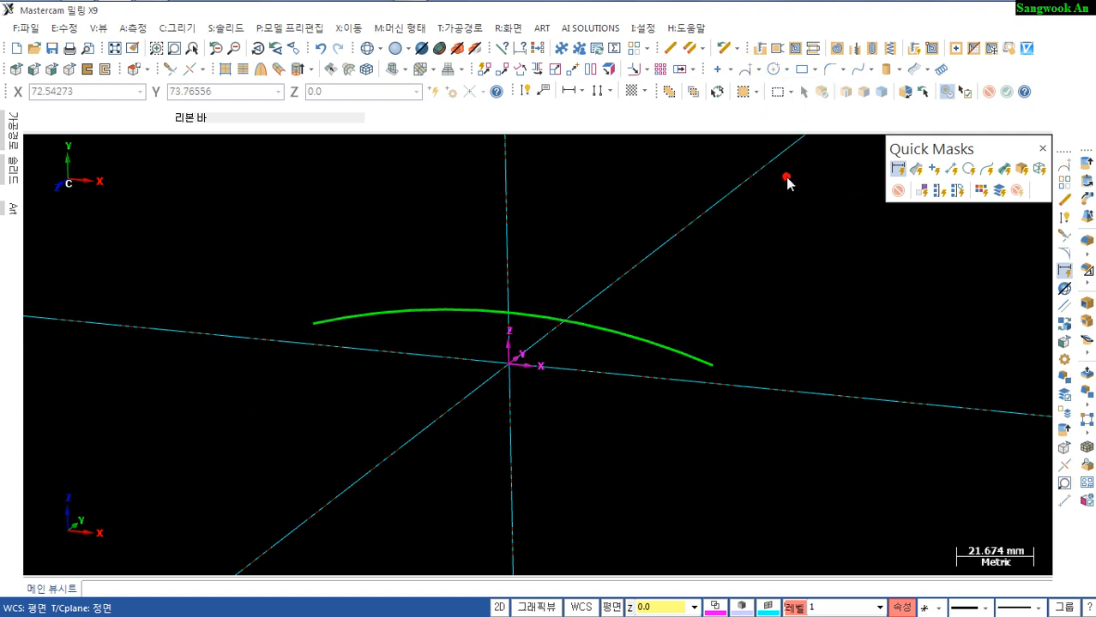
pyautogui.click(656, 338)
pyautogui.click(711, 369)
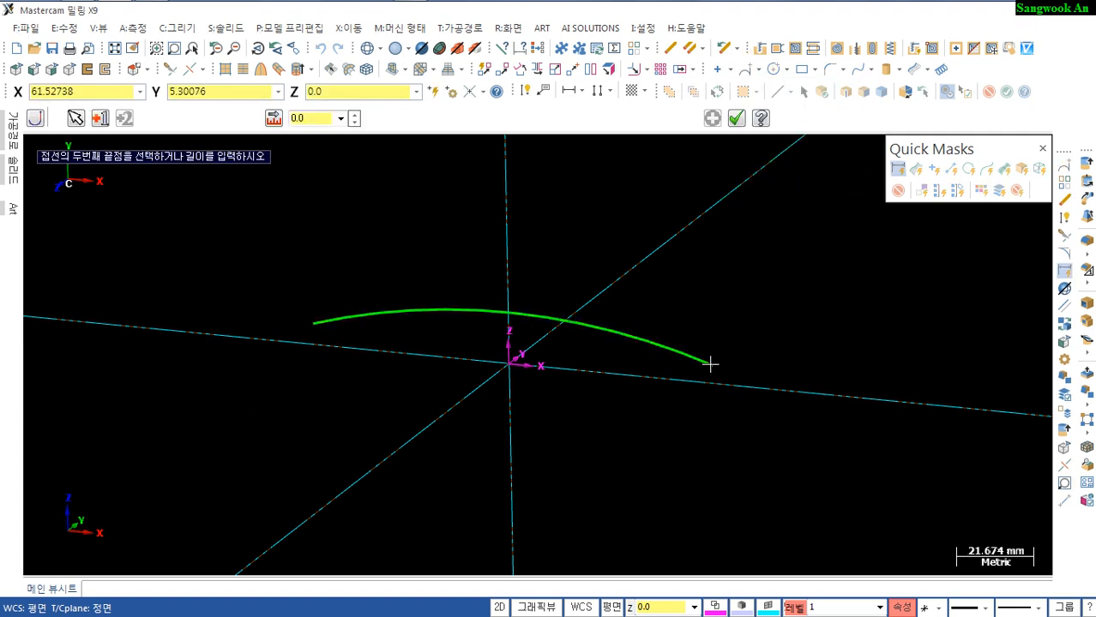
pyautogui.click(443, 249)
pyautogui.press('Return')
pyautogui.moveTo(723, 477); pyautogui.dragTo(672, 404, button='middle')
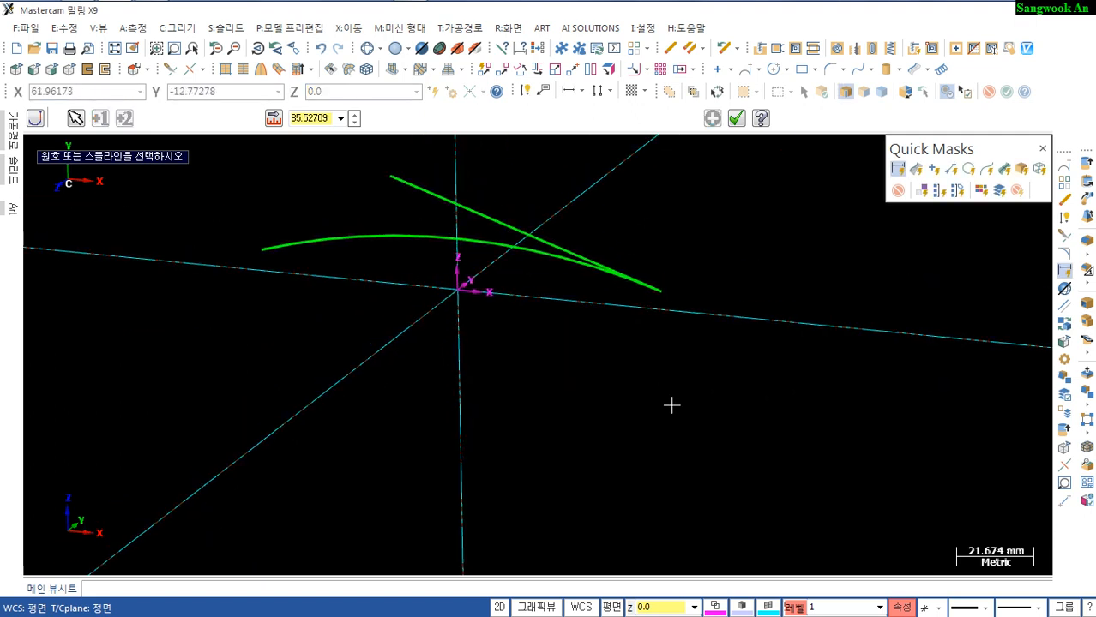
# Define a work plane normal to the tangent line at the arc's end, choosing orientation 7 of 8
pyautogui.click(611, 605)
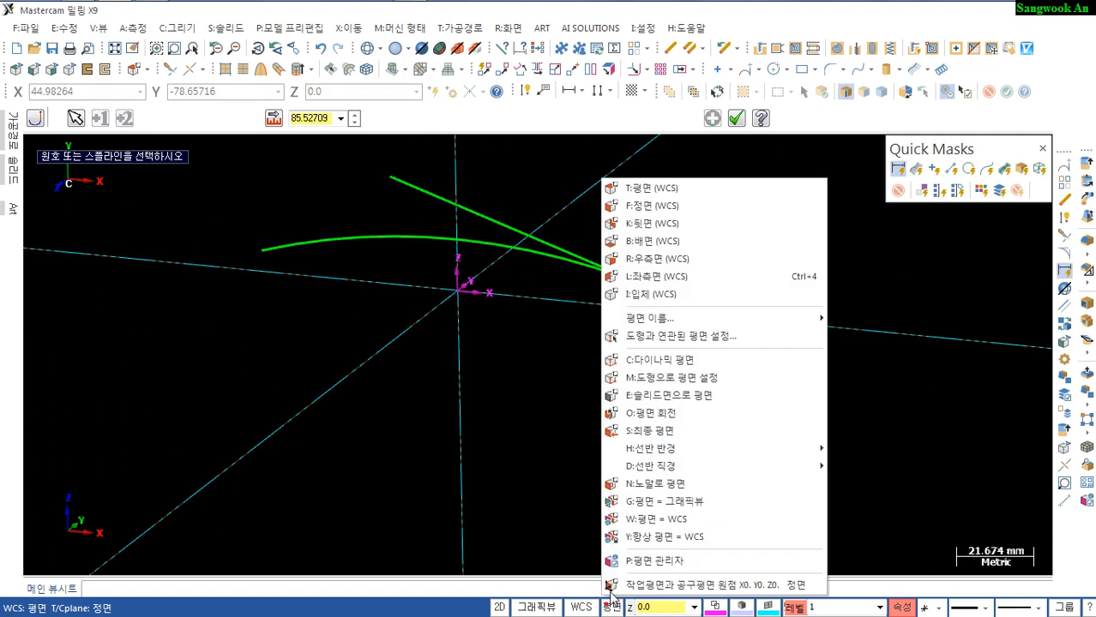
pyautogui.click(655, 485)
pyautogui.moveTo(646, 428); pyautogui.dragTo(624, 456, button='middle')
pyautogui.click(544, 282)
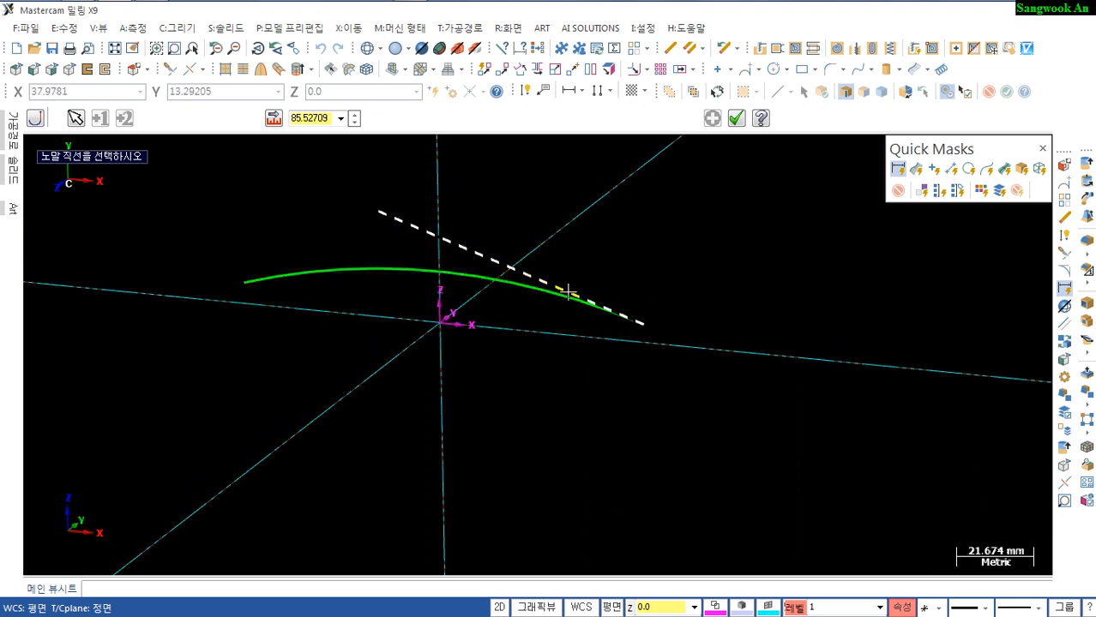
pyautogui.click(565, 287)
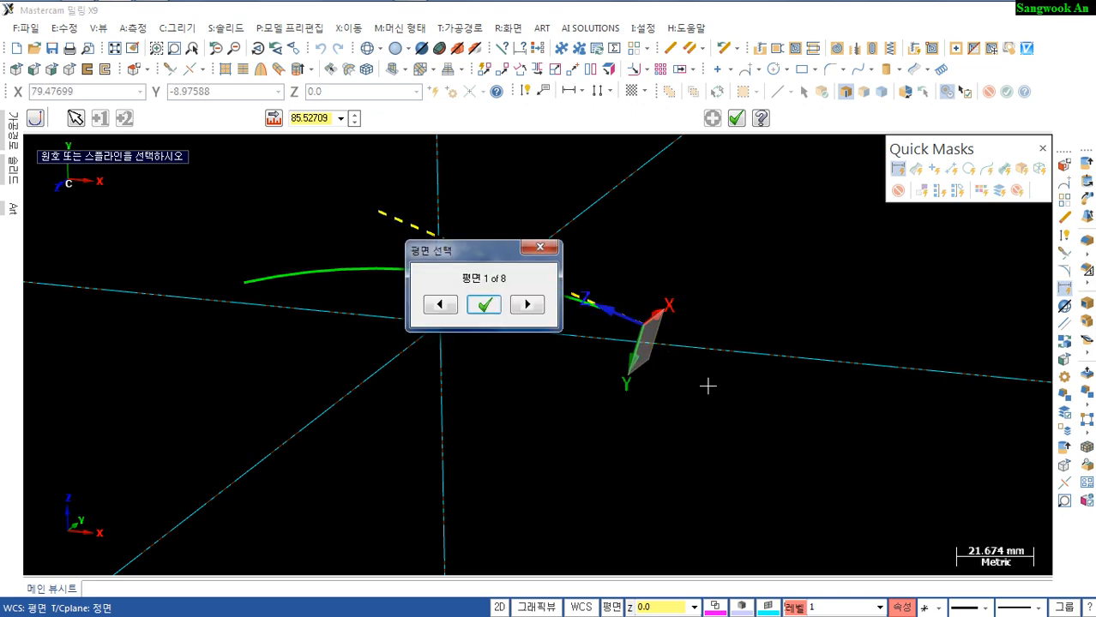
pyautogui.moveTo(714, 393); pyautogui.dragTo(641, 399, button='middle')
pyautogui.click(445, 306)
pyautogui.click(442, 307)
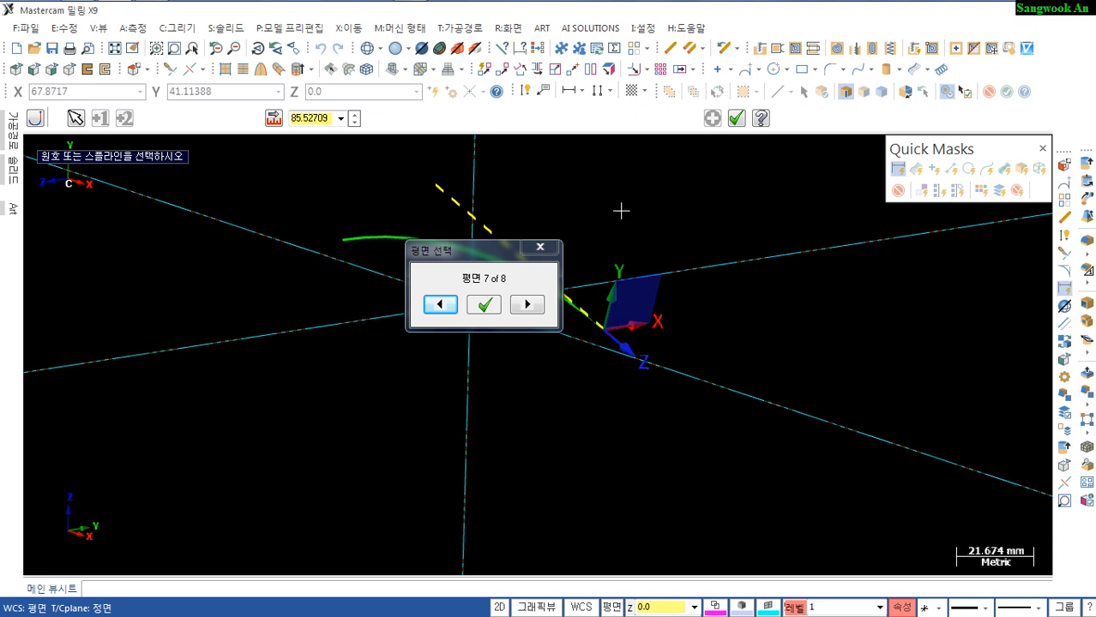
pyautogui.click(485, 306)
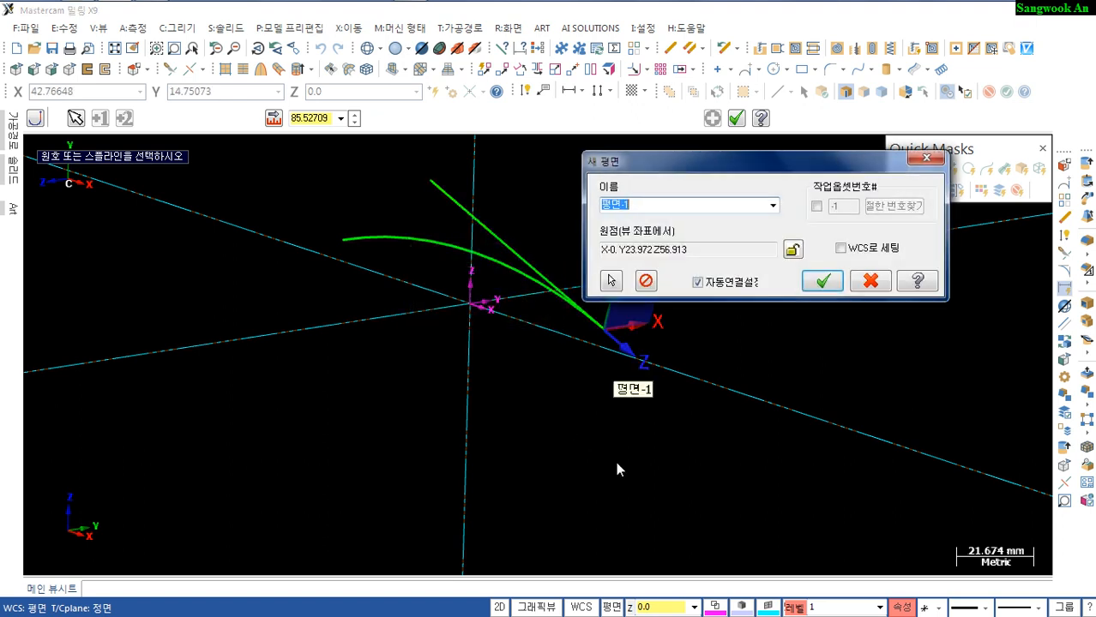
# Name the new plane "sweep" and save it
pyautogui.click(640, 203)
pyautogui.write('sweep')
pyautogui.press('Return')
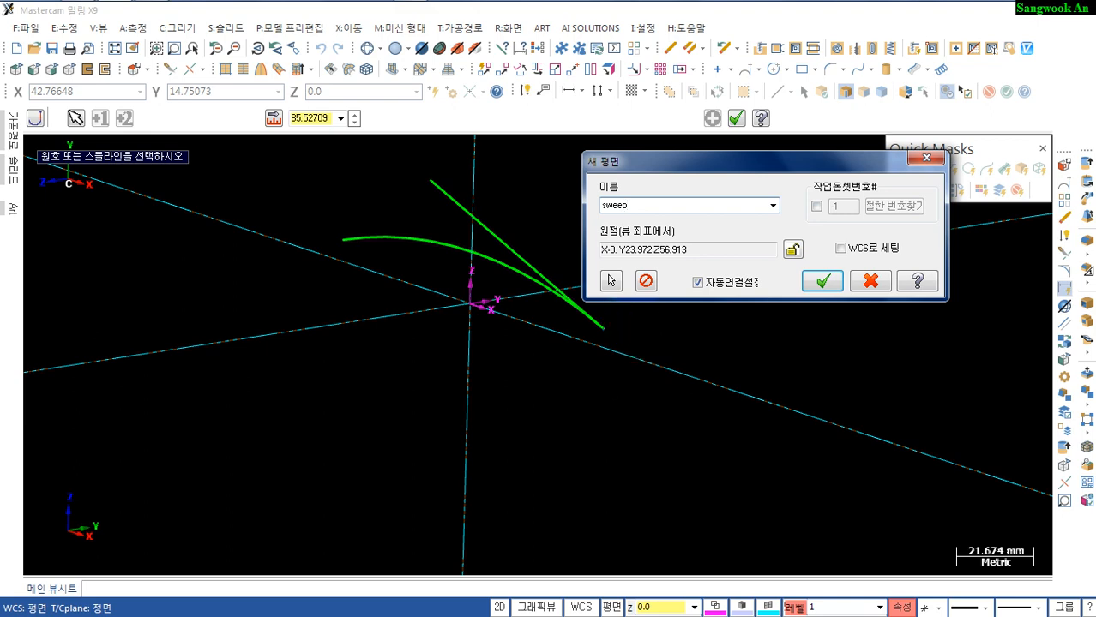
pyautogui.click(823, 286)
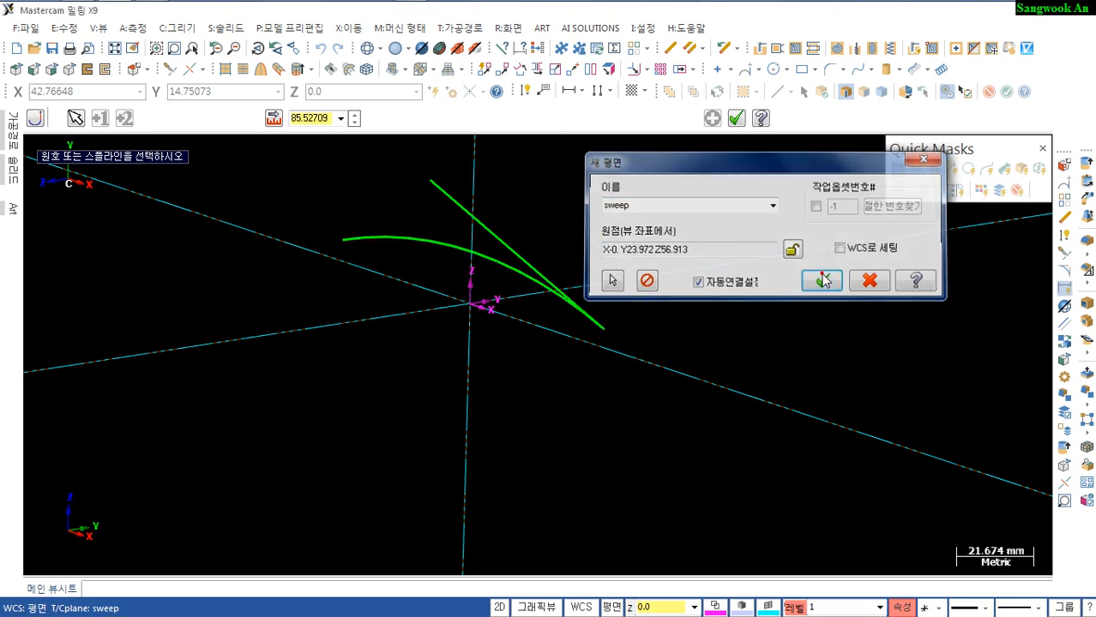
# Set the graphics view equal to the sweep construction plane
pyautogui.moveTo(643, 392)
pyautogui.mouseDown(button='middle')
pyautogui.moveTo(663, 330)
pyautogui.moveTo(629, 367)
pyautogui.moveTo(622, 385)
pyautogui.moveTo(670, 325)
pyautogui.moveTo(671, 349)
pyautogui.moveTo(641, 313)
pyautogui.mouseUp(button='middle')
pyautogui.click(632, 305)
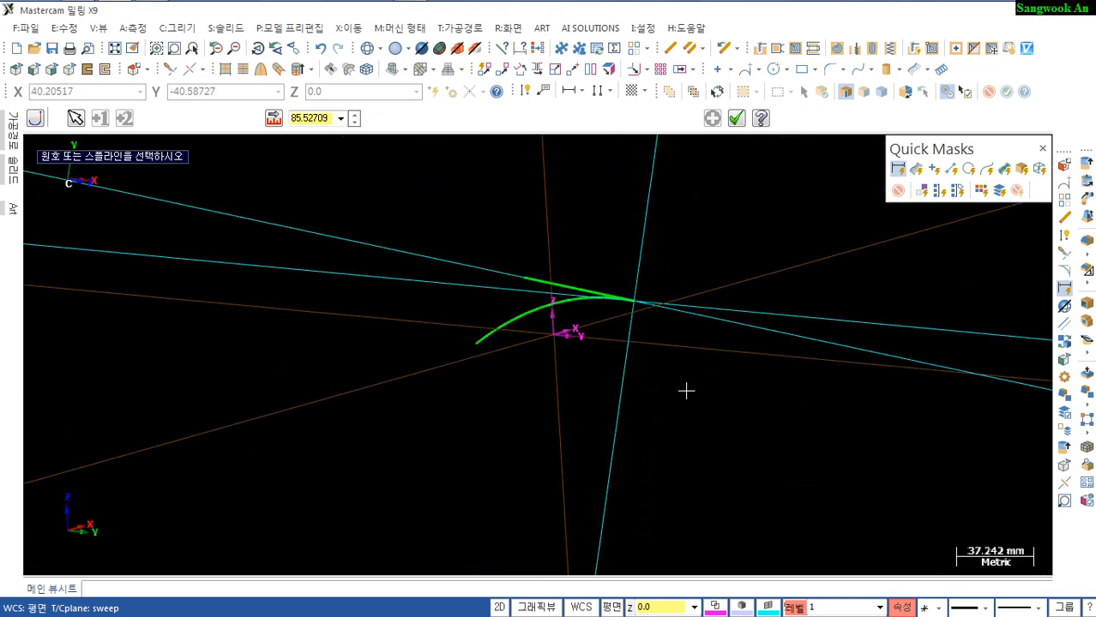
pyautogui.moveTo(688, 527); pyautogui.dragTo(288, 557, button='middle')
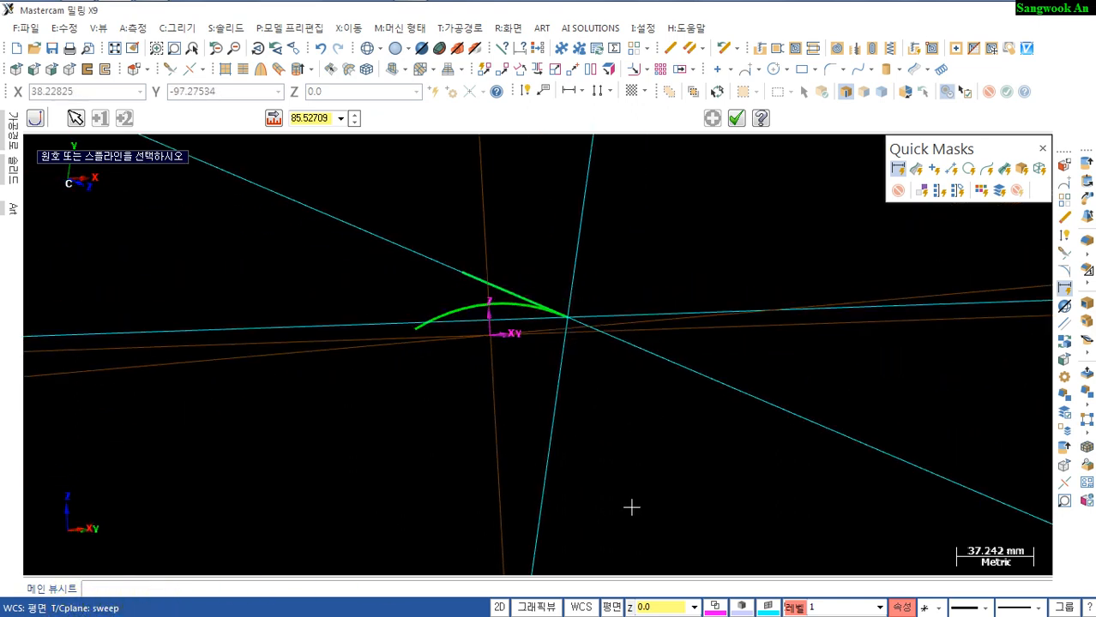
pyautogui.moveTo(632, 507)
pyautogui.mouseDown(button='middle')
pyautogui.moveTo(680, 482)
pyautogui.moveTo(665, 517)
pyautogui.moveTo(648, 510)
pyautogui.moveTo(681, 477)
pyautogui.mouseUp(button='middle')
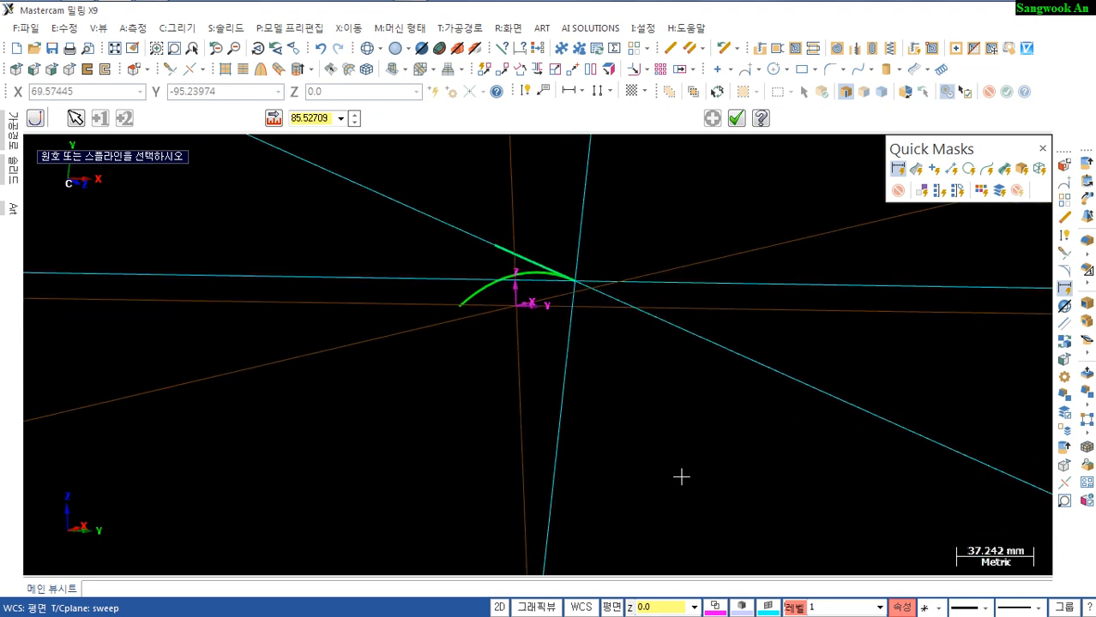
pyautogui.click(533, 604)
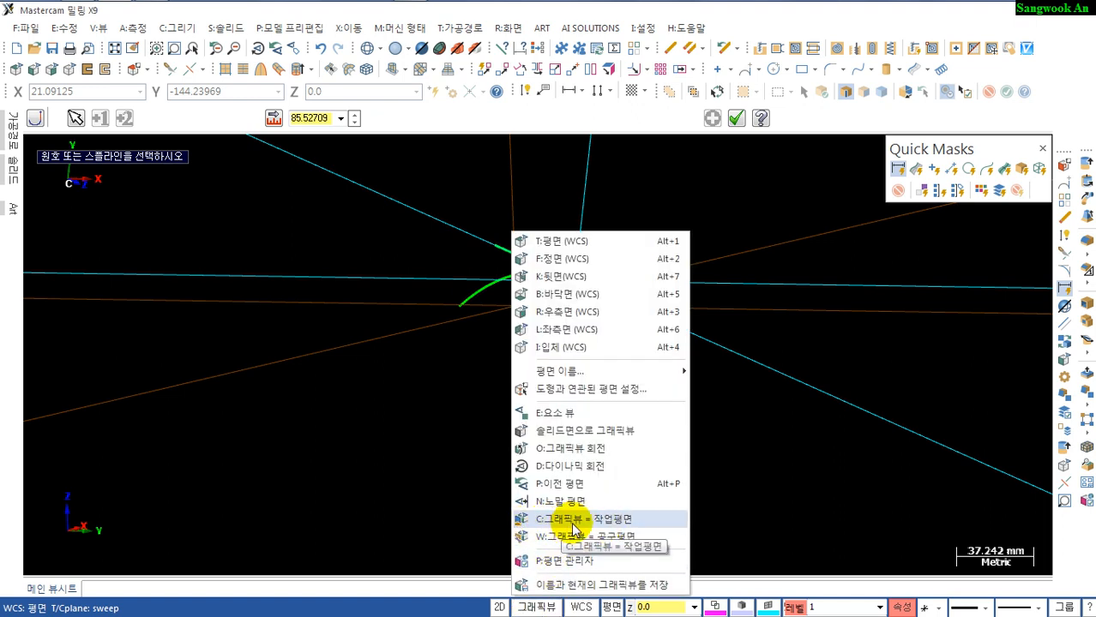
pyautogui.click(625, 521)
pyautogui.scroll(-2, 693, 497)
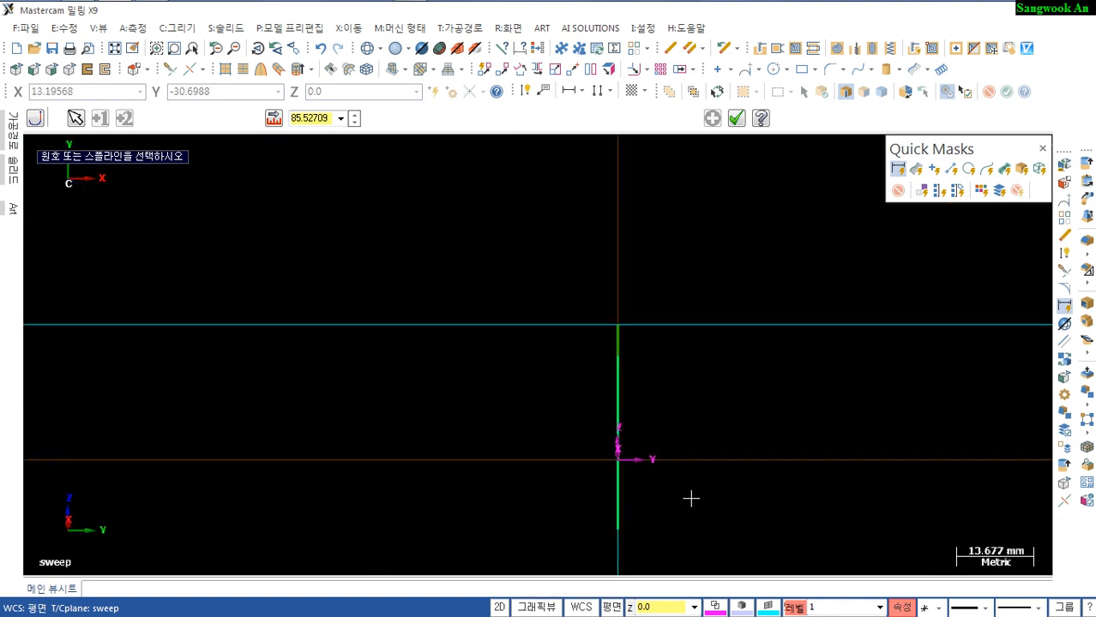
# Show the hidden part geometry again and examine the sweep plane's origin at the arc's end
pyautogui.moveTo(689, 497); pyautogui.dragTo(563, 379, button='middle')
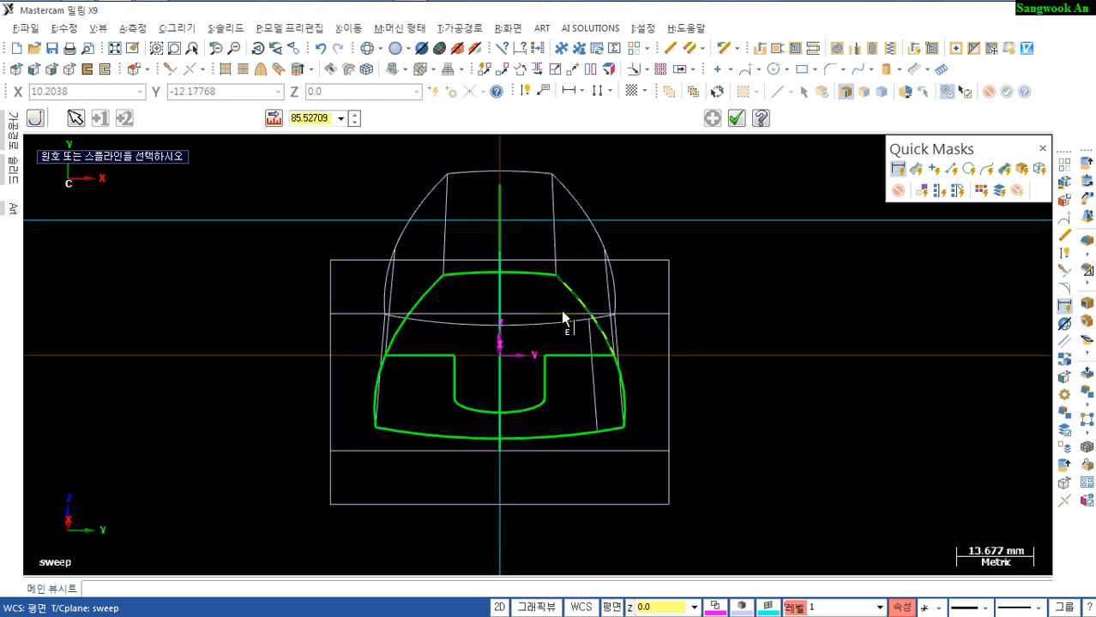
pyautogui.scroll(1, 534, 455)
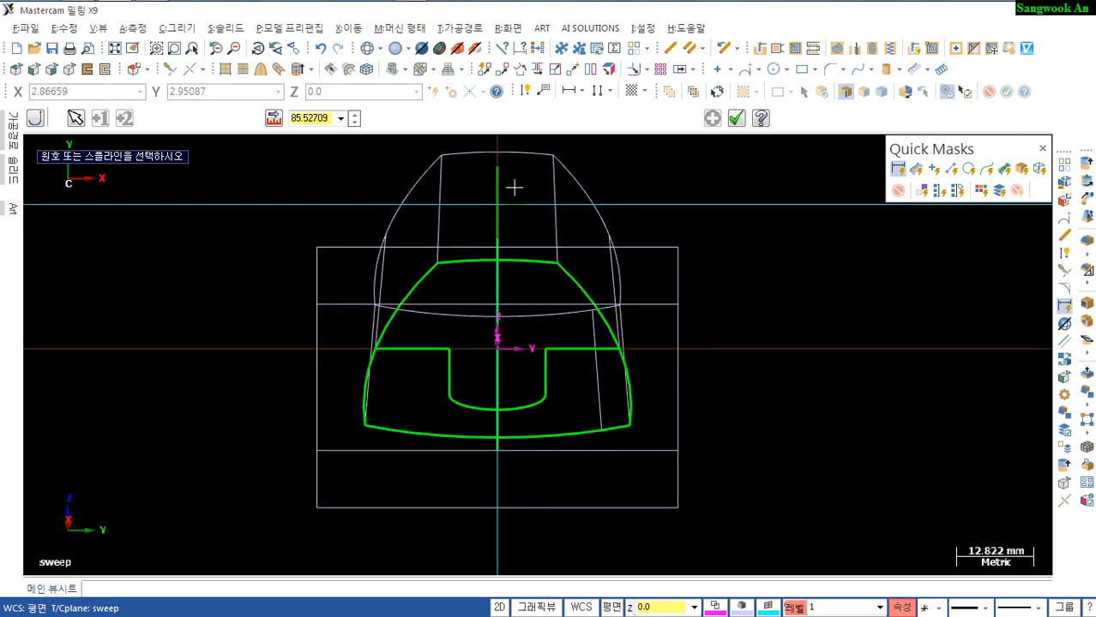
pyautogui.moveTo(559, 227)
pyautogui.mouseDown(button='middle')
pyautogui.moveTo(580, 281)
pyautogui.moveTo(660, 391)
pyautogui.moveTo(679, 395)
pyautogui.mouseUp(button='middle')
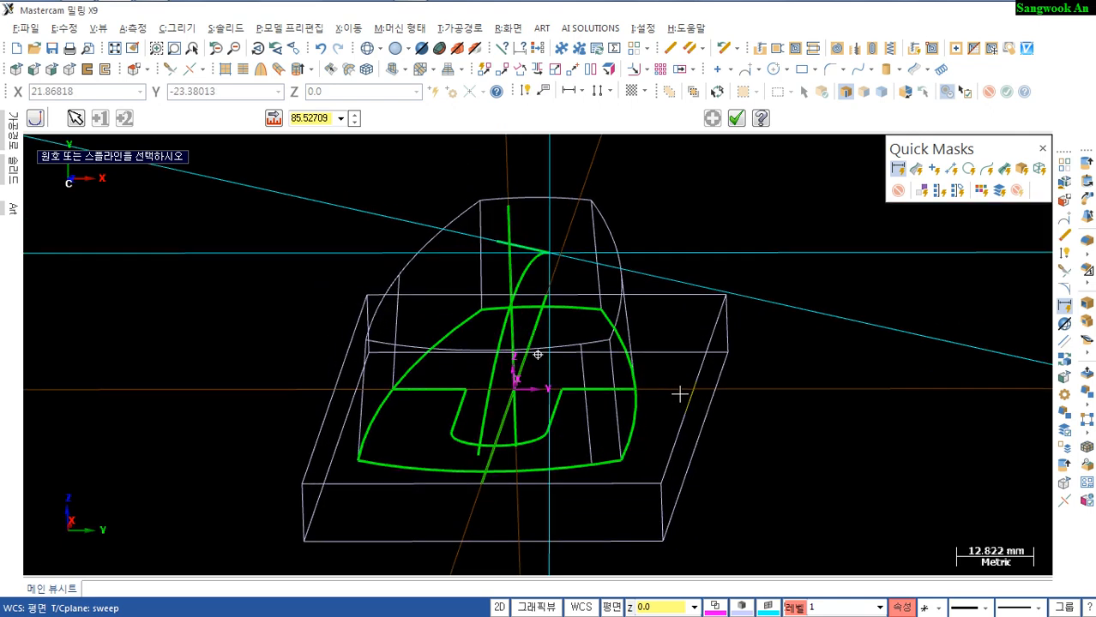
pyautogui.click(554, 253)
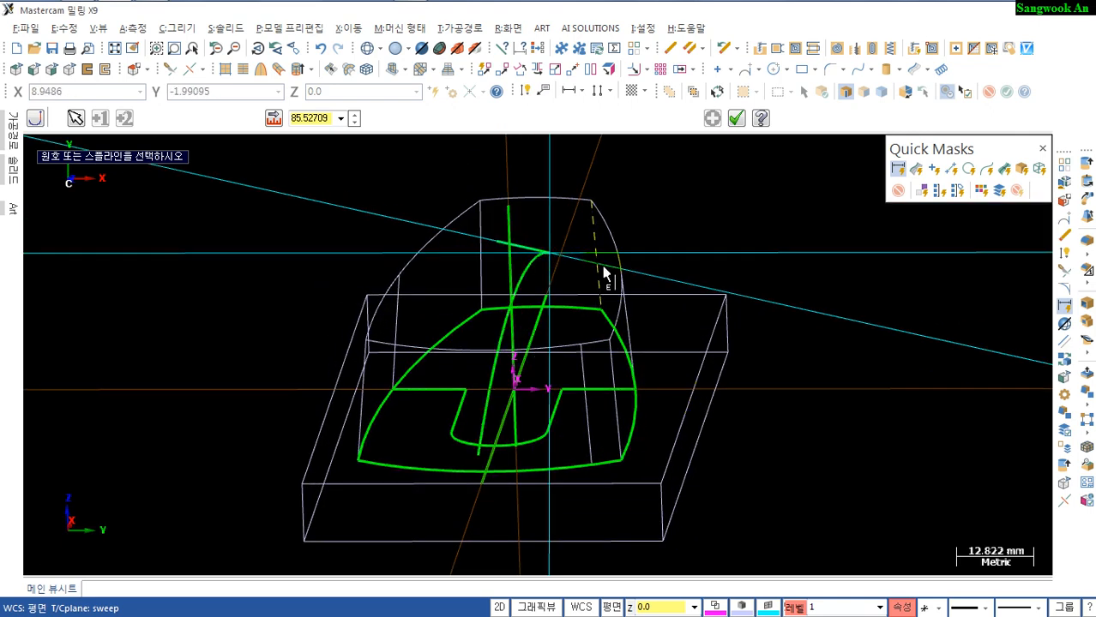
pyautogui.moveTo(605, 295); pyautogui.dragTo(753, 330, button='middle')
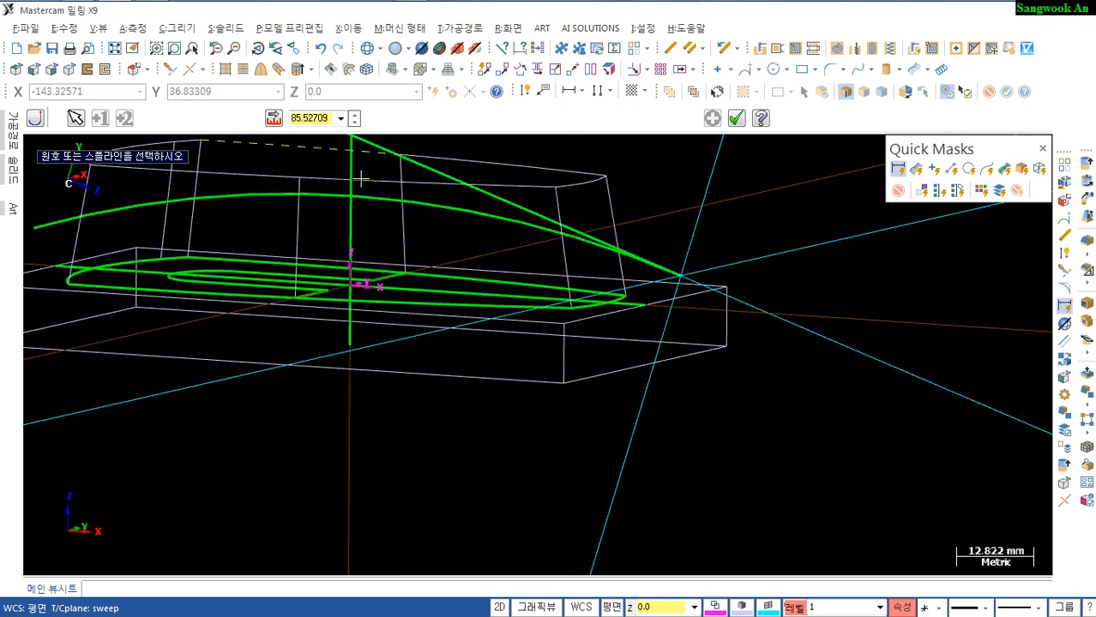
# Remove the tangent line and the vertical line through the origin from view
pyautogui.keyDown('shift'); pyautogui.moveTo(361, 179); pyautogui.dragTo(399, 343, button='middle'); pyautogui.keyUp('shift')
pyautogui.press('Escape')
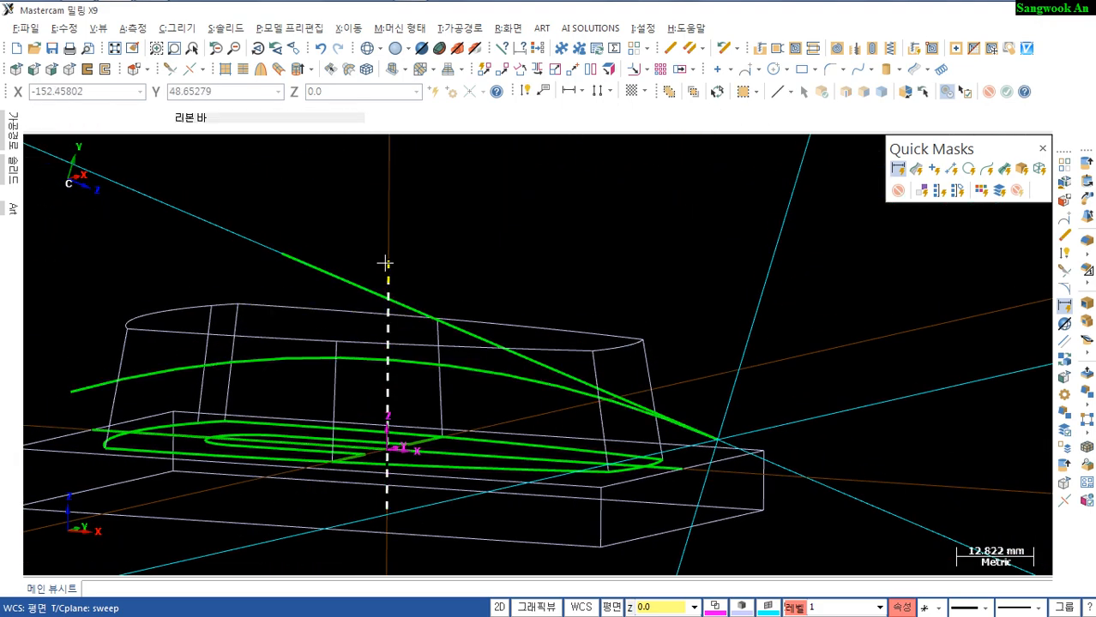
pyautogui.click(353, 280)
pyautogui.keyDown('shift'); pyautogui.moveTo(454, 388); pyautogui.dragTo(422, 352, button='middle'); pyautogui.keyUp('shift')
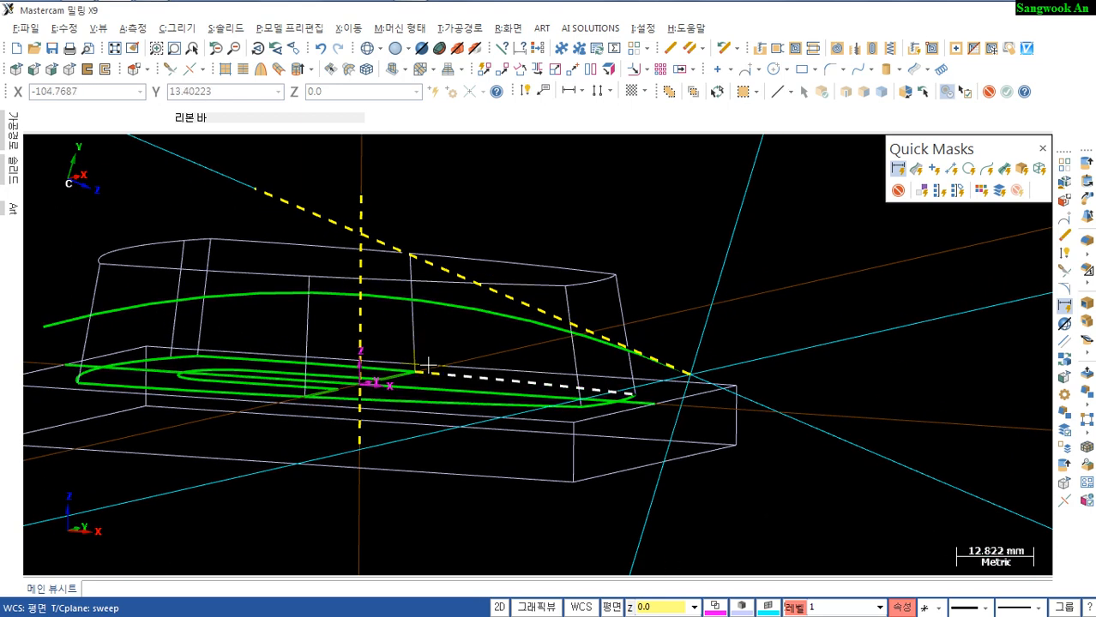
pyautogui.press('Escape')
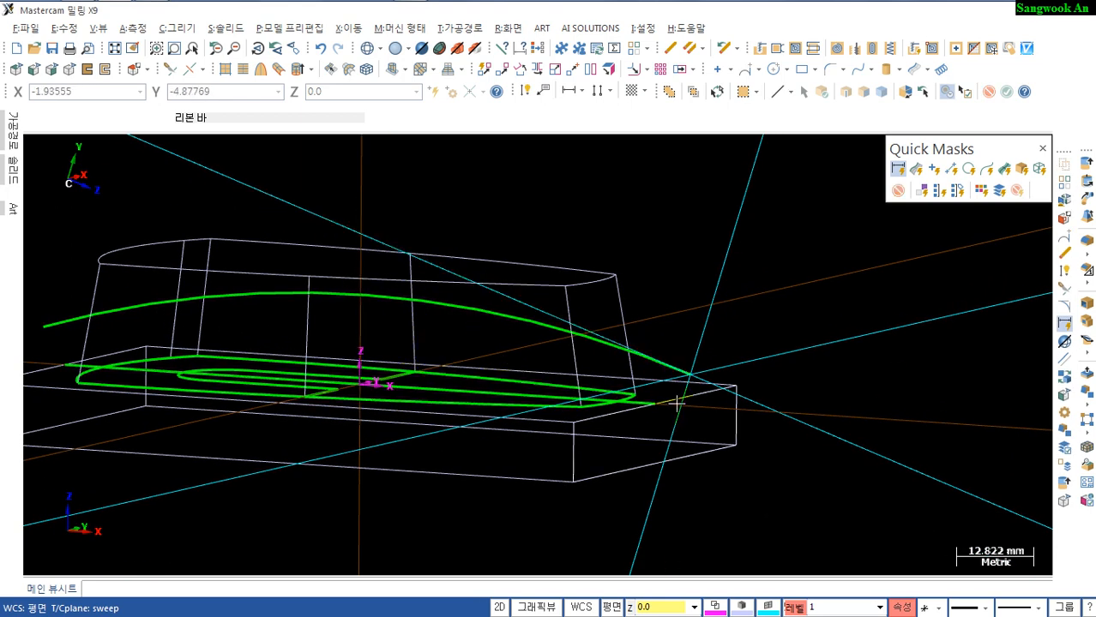
# Return the graphics view to face the sweep construction plane
pyautogui.click(1064, 200)
pyautogui.moveTo(657, 319); pyautogui.dragTo(651, 355, button='middle')
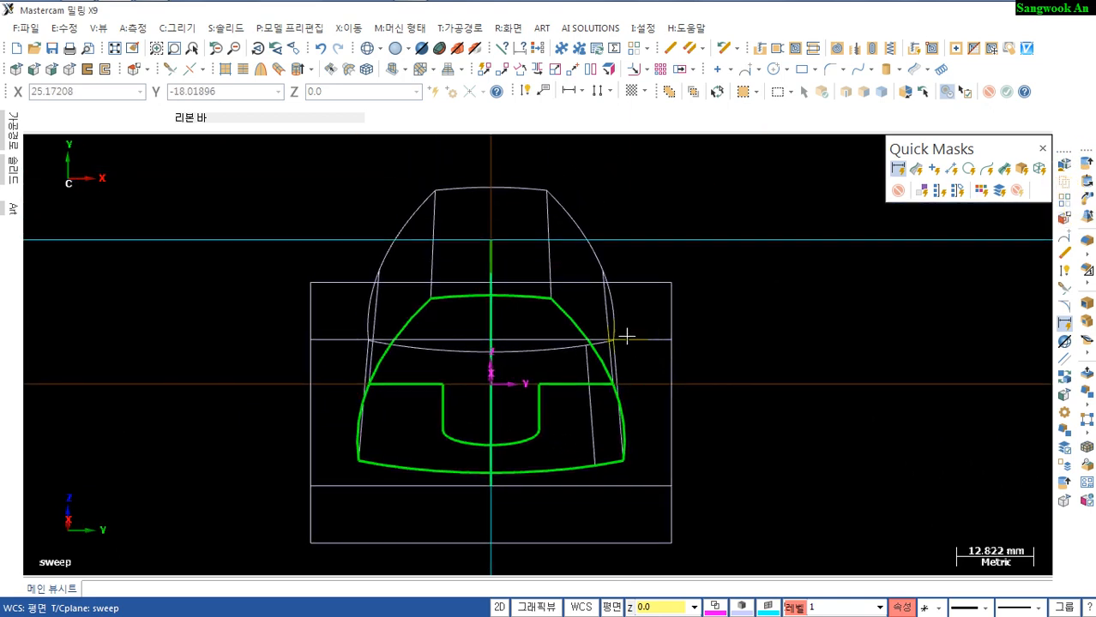
pyautogui.scroll(2, 535, 298)
pyautogui.click(529, 300)
pyautogui.click(487, 240)
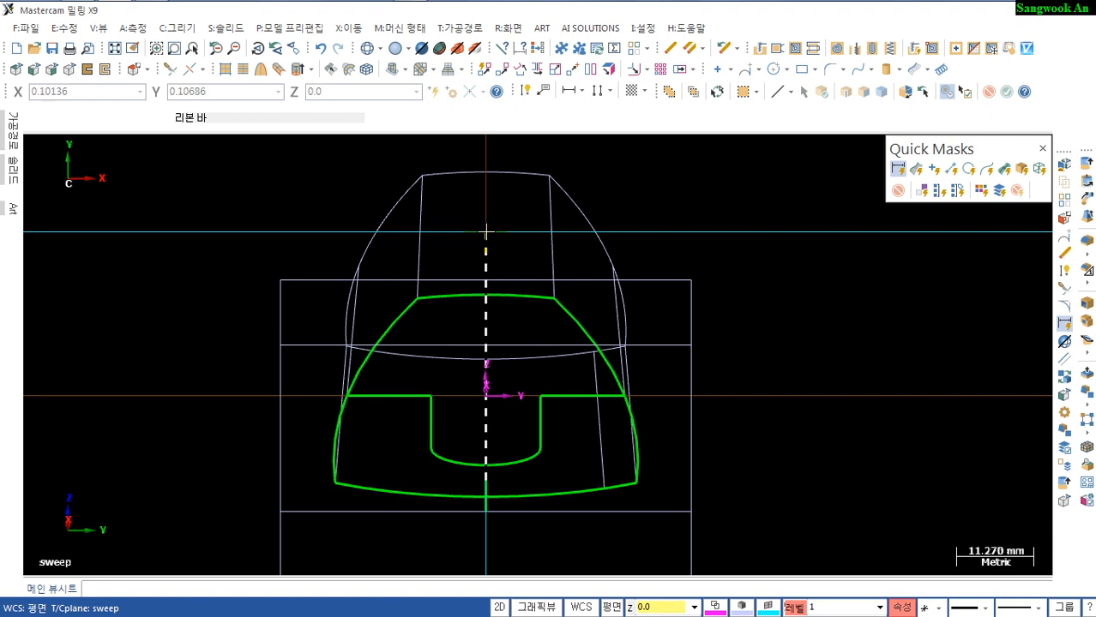
pyautogui.press('Escape')
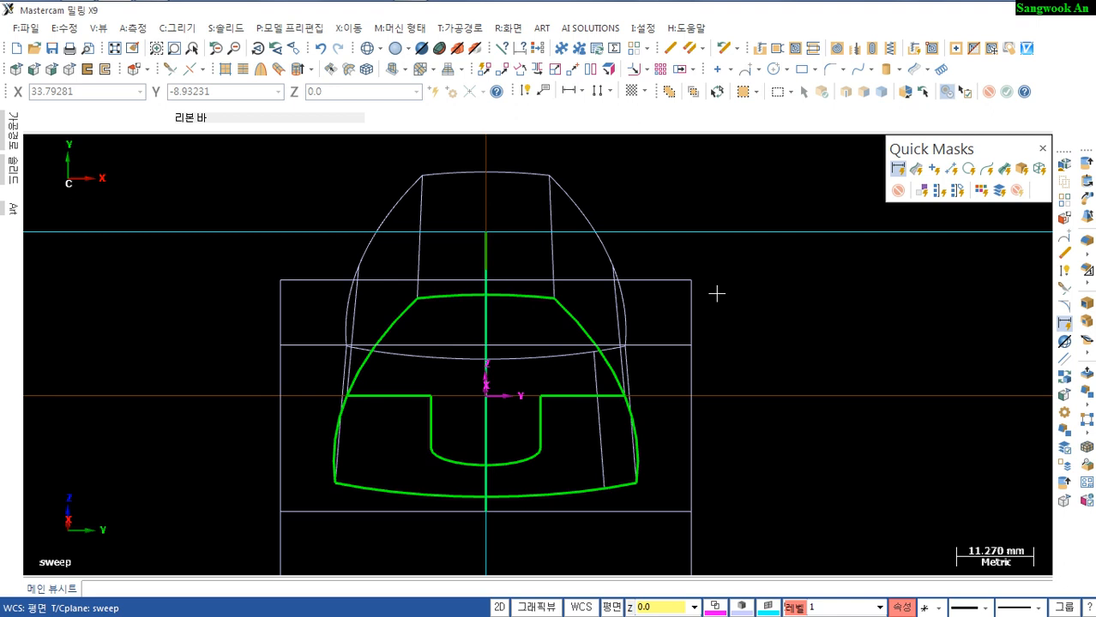
# Draw a polar arc of radius 80 centred at relative offset 0,-80 from the guide arc's end, spanning about 70.4 to 110.5 degrees
pyautogui.moveTo(701, 358); pyautogui.dragTo(720, 371, button='middle')
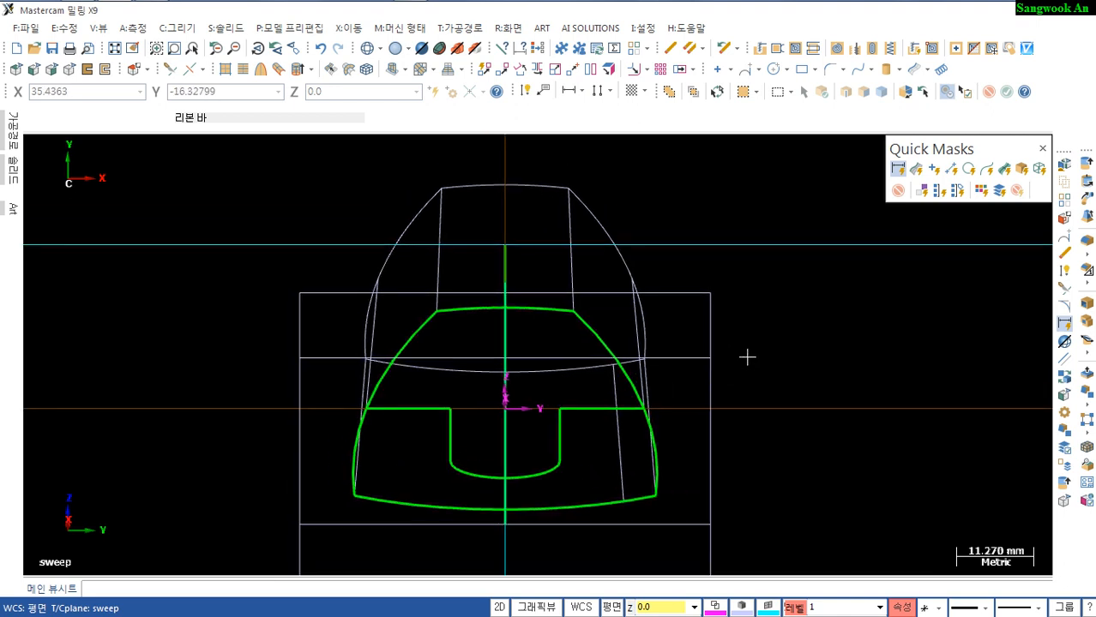
pyautogui.press('a')
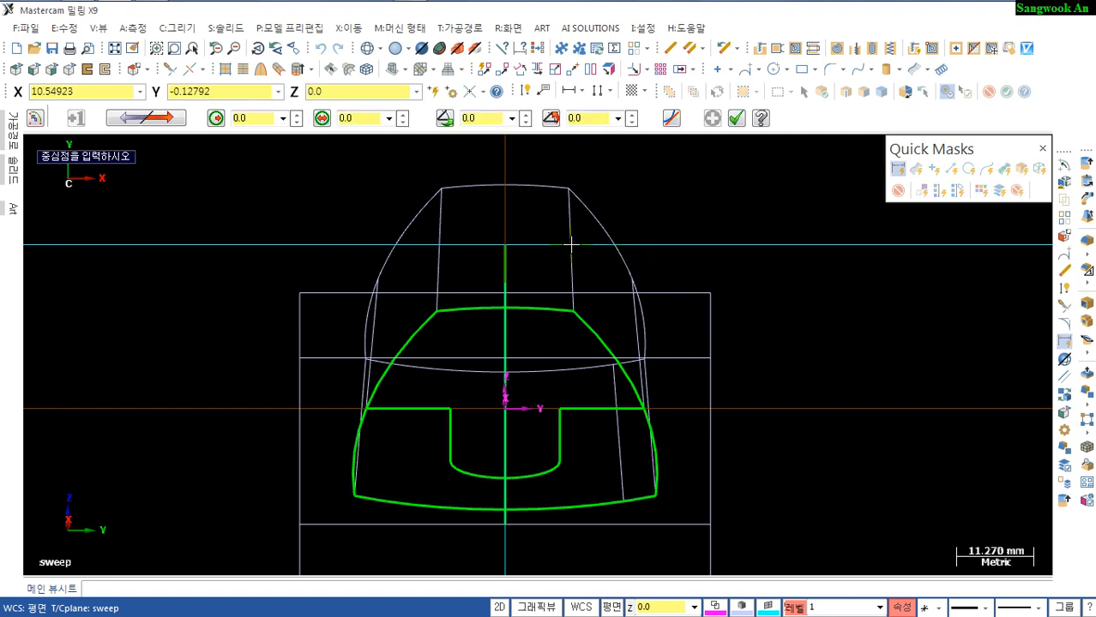
pyautogui.click(505, 248)
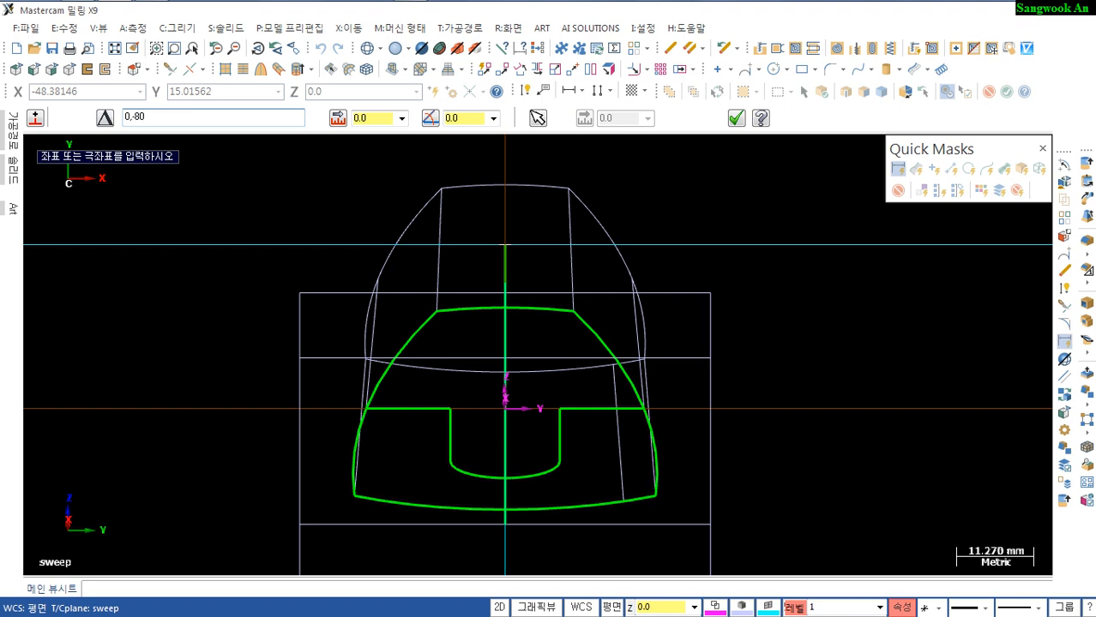
pyautogui.press('Return')
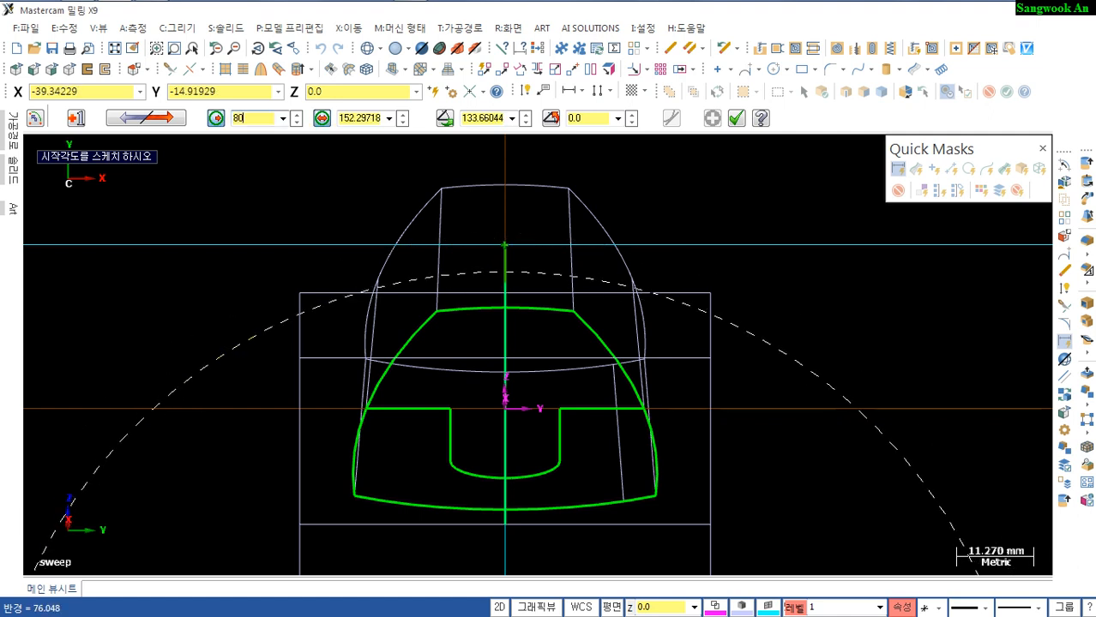
pyautogui.write('80')
pyautogui.press('Return')
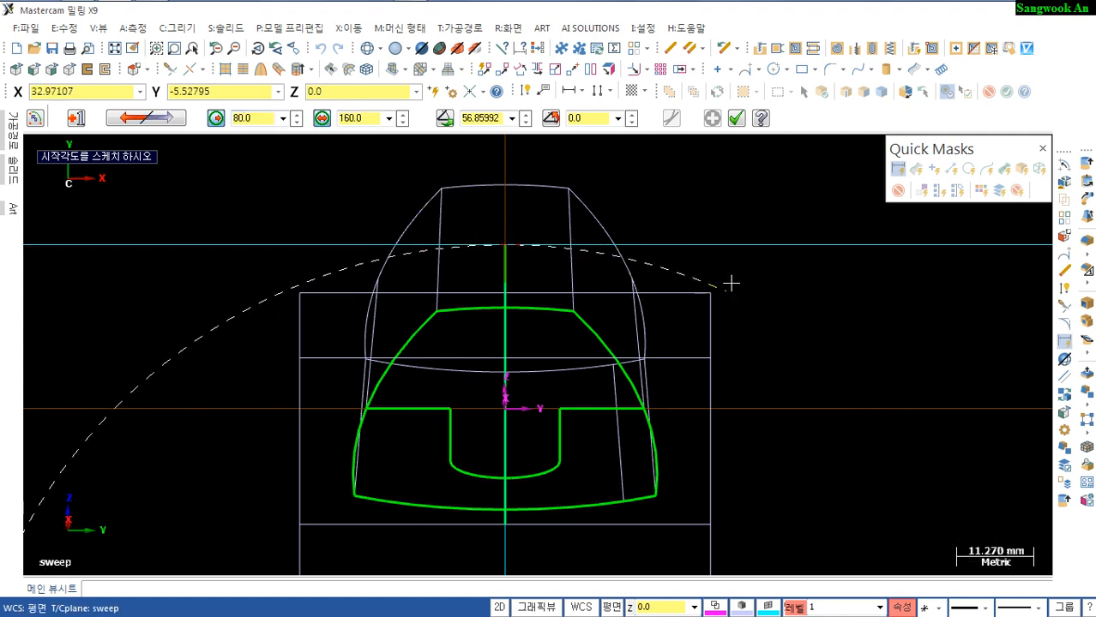
pyautogui.click(691, 268)
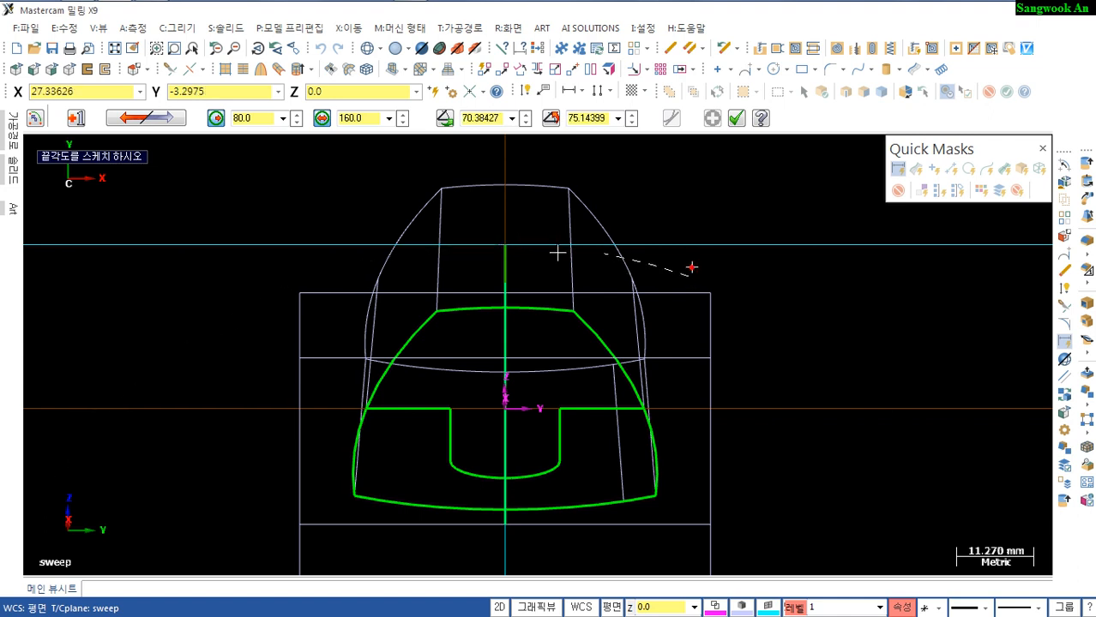
pyautogui.click(309, 272)
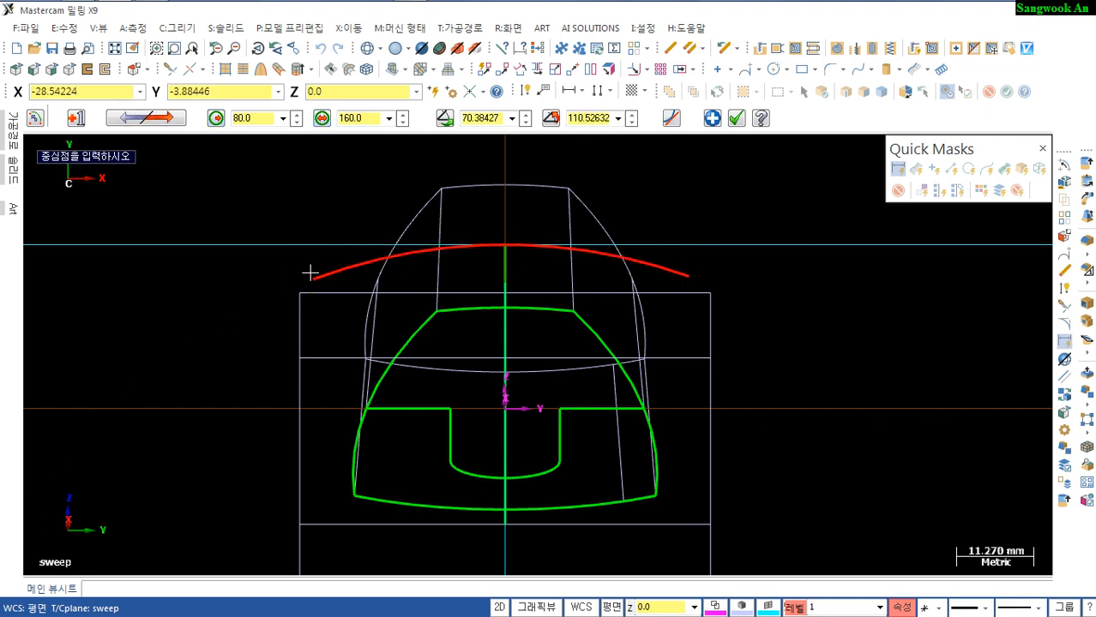
pyautogui.press('Escape')
pyautogui.click(736, 118)
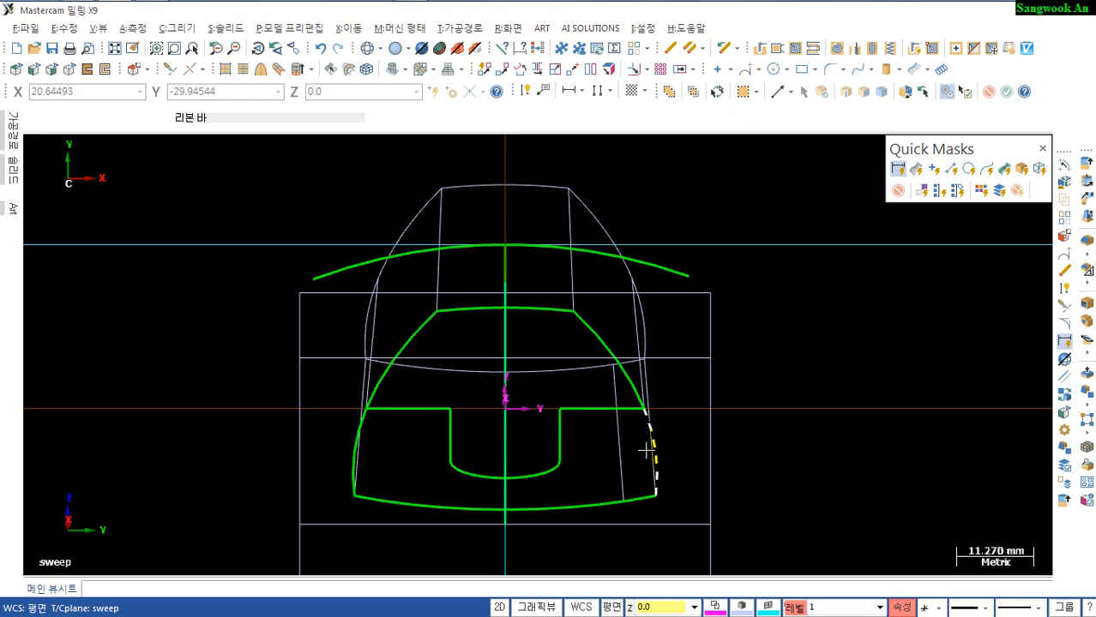
# Examine how the cross-section arc meets the guide arc in the isometric and front views
pyautogui.hotkey('alt', '1')
pyautogui.hotkey('alt', '7')
pyautogui.scroll(1, 778, 465)
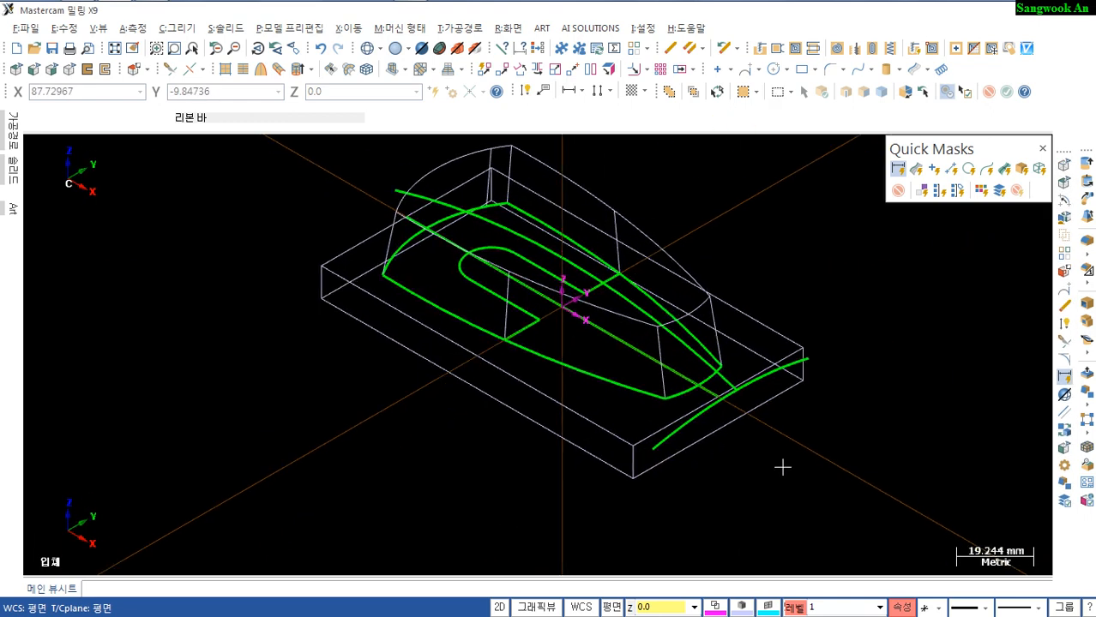
pyautogui.moveTo(782, 468)
pyautogui.mouseDown(button='middle')
pyautogui.moveTo(802, 431)
pyautogui.moveTo(861, 430)
pyautogui.moveTo(878, 456)
pyautogui.mouseUp(button='middle')
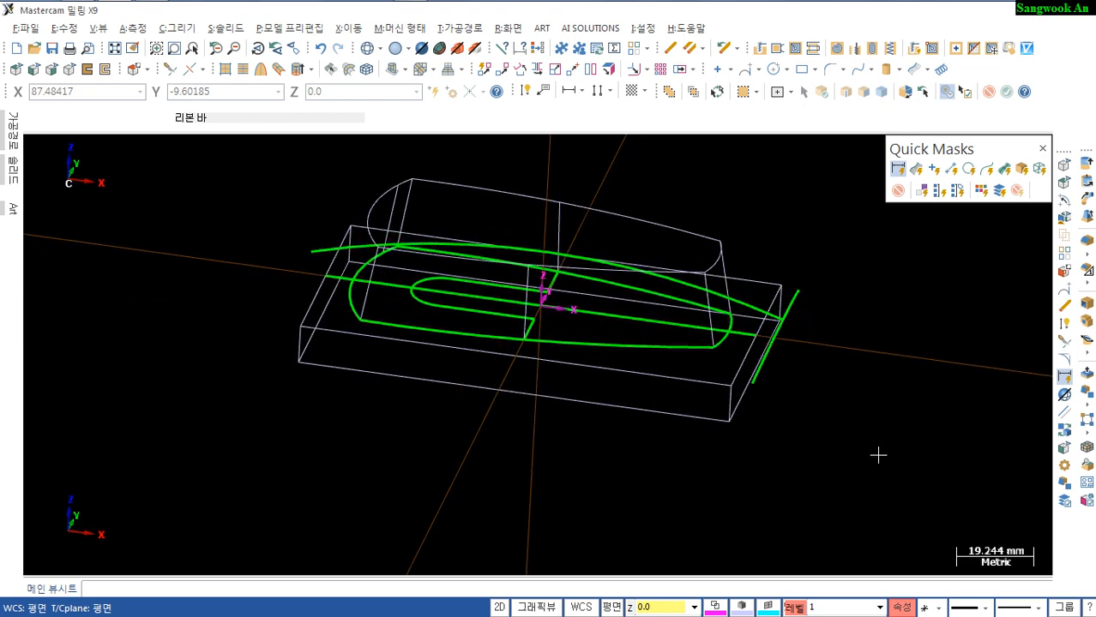
pyautogui.hotkey('alt', '2')
pyautogui.press('v')
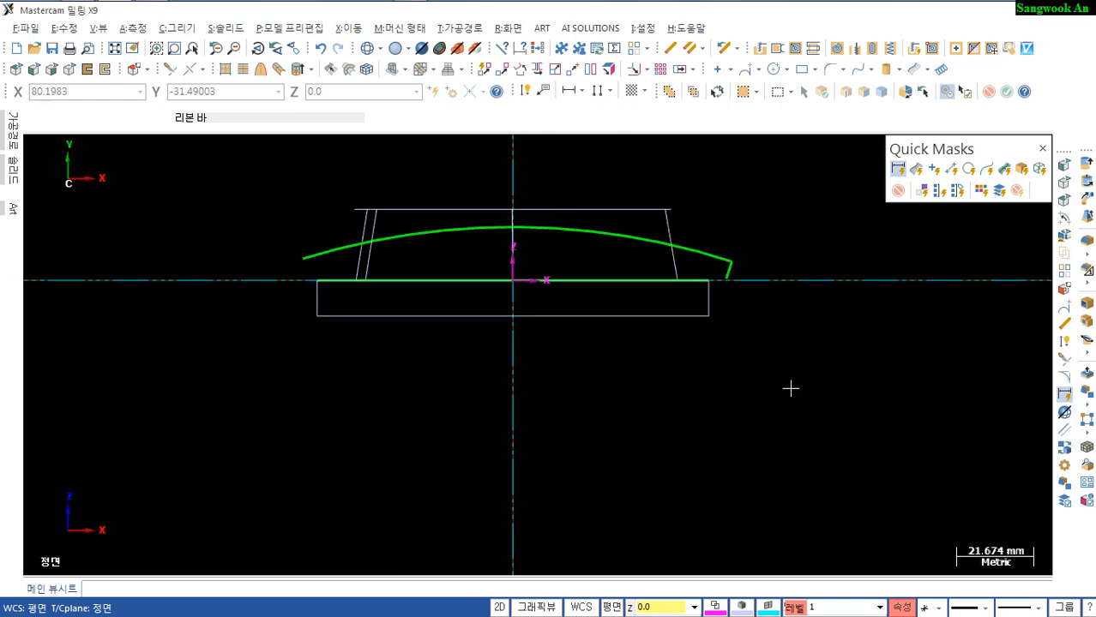
pyautogui.click(731, 269)
pyautogui.click(735, 262)
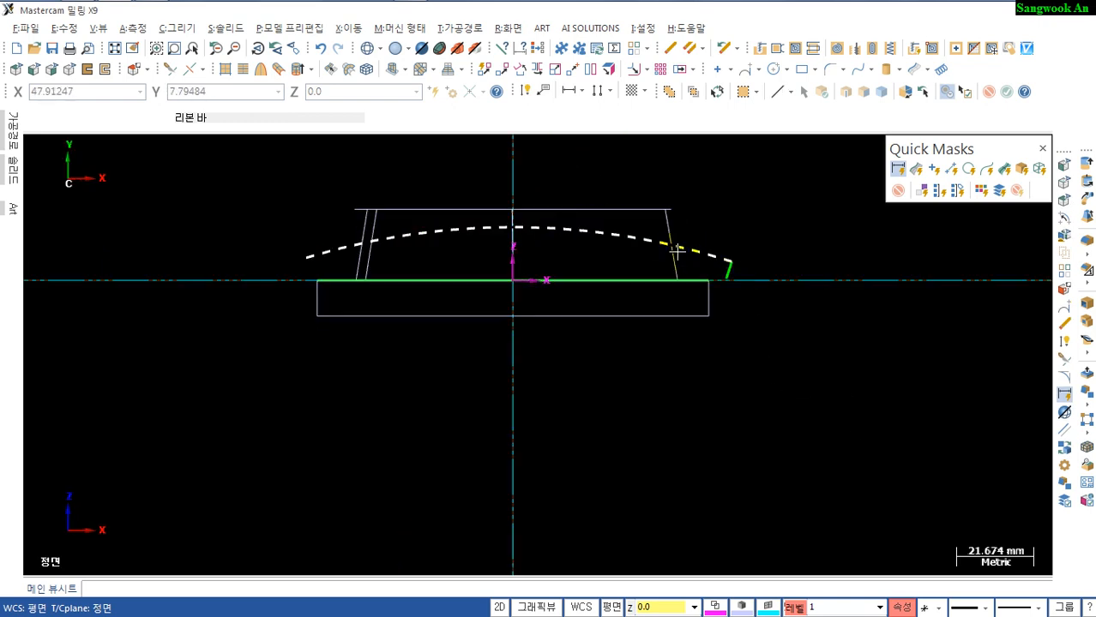
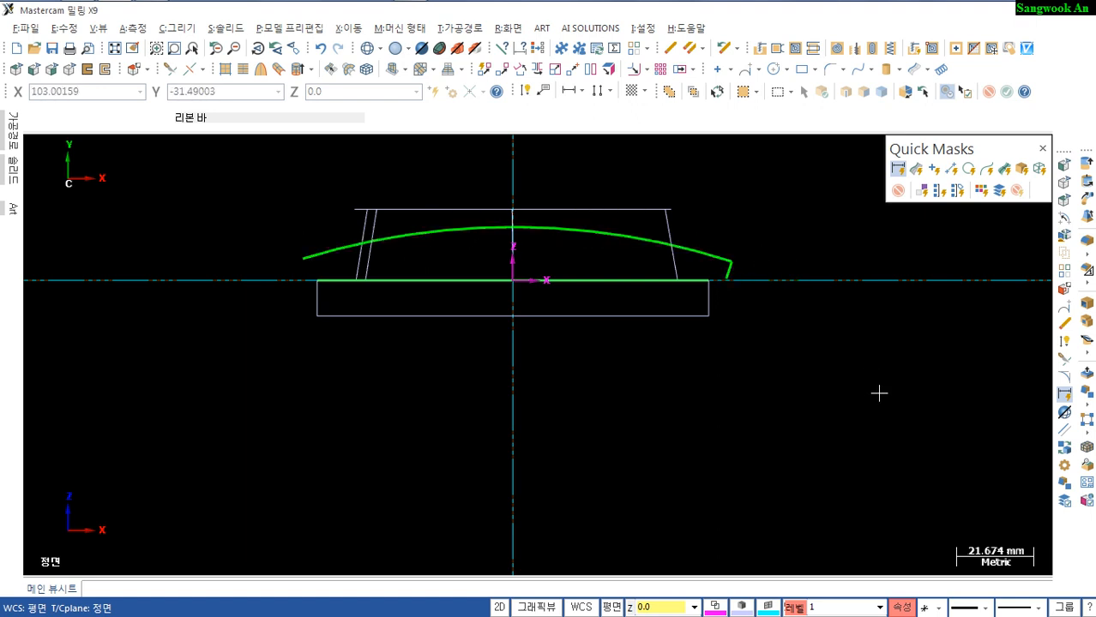
pyautogui.scroll(-1, 879, 392)
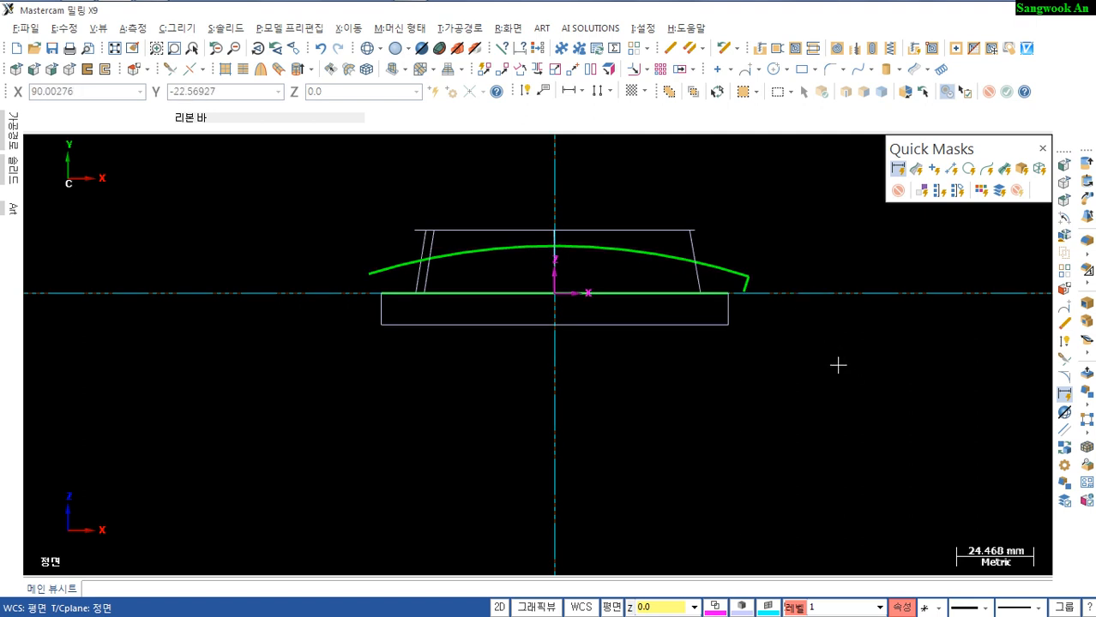
pyautogui.moveTo(841, 372); pyautogui.dragTo(754, 458, button='middle')
# Create a swept surface in the isometric view, using the radius 80 arc as the across contour and the guide arc as the along contour
pyautogui.hotkey('alt', '1')
pyautogui.hotkey('alt', '7')
pyautogui.scroll(3, 742, 474)
pyautogui.scroll(-4, 769, 471)
pyautogui.click(279, 71)
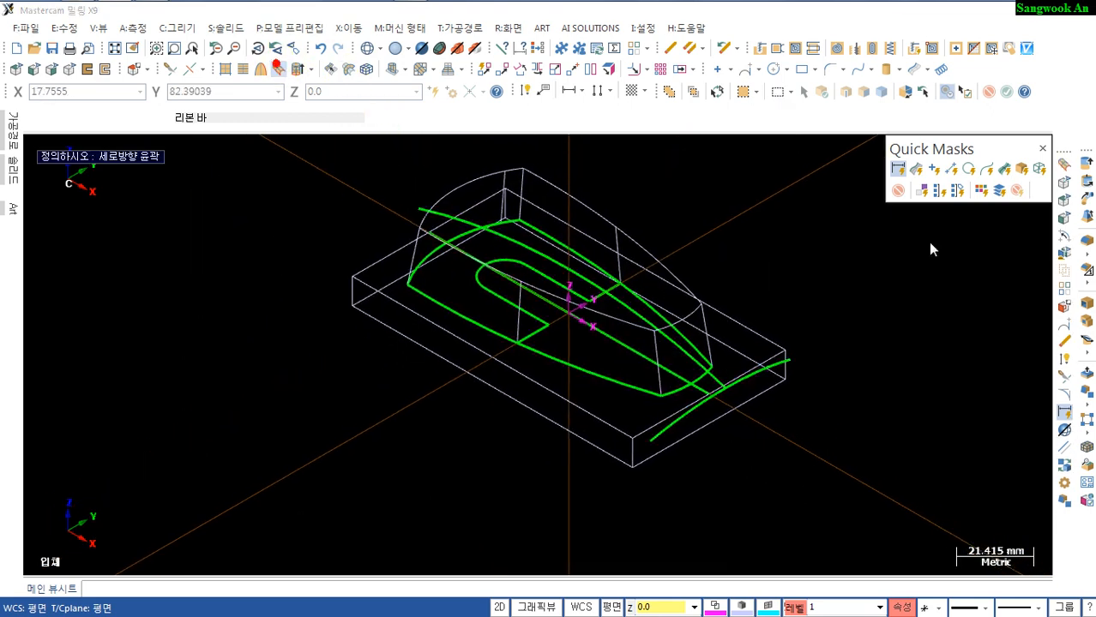
pyautogui.click(777, 361)
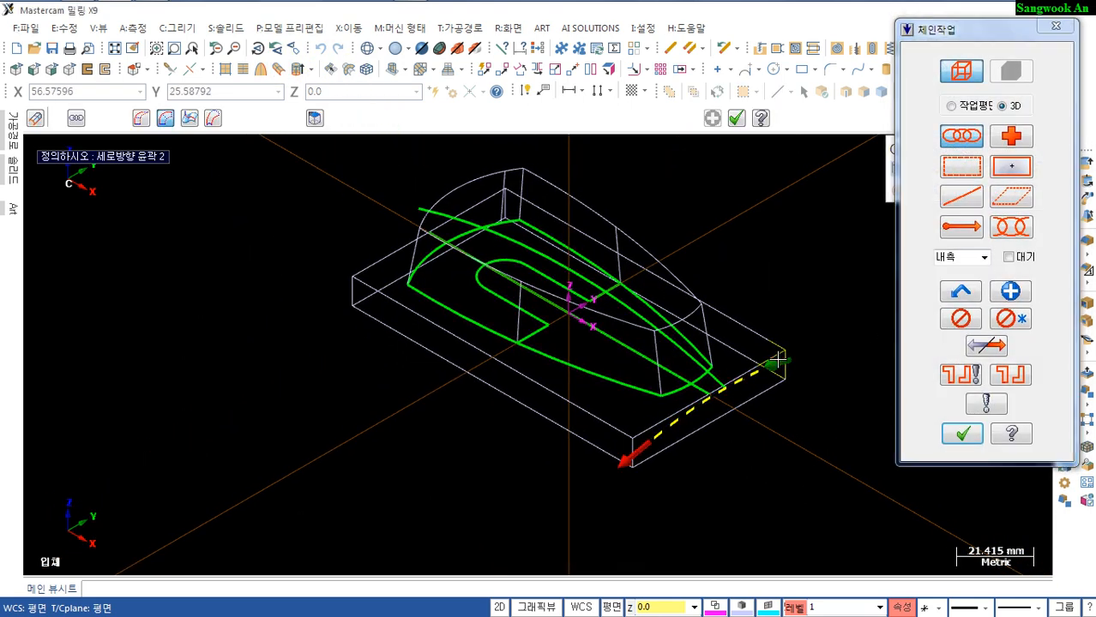
pyautogui.click(714, 374)
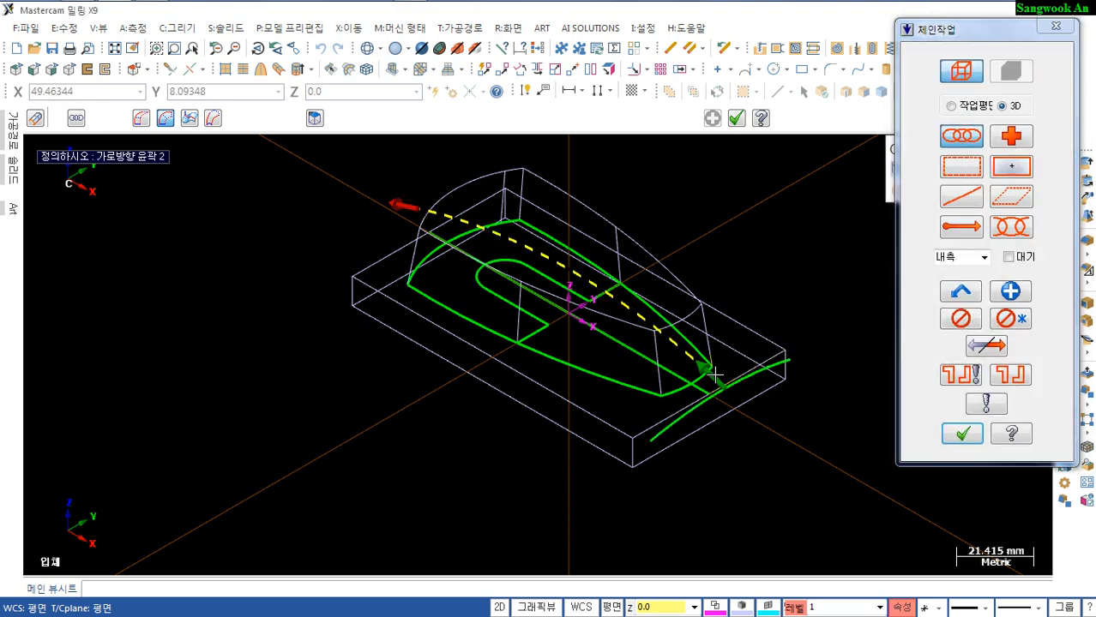
pyautogui.press('Return')
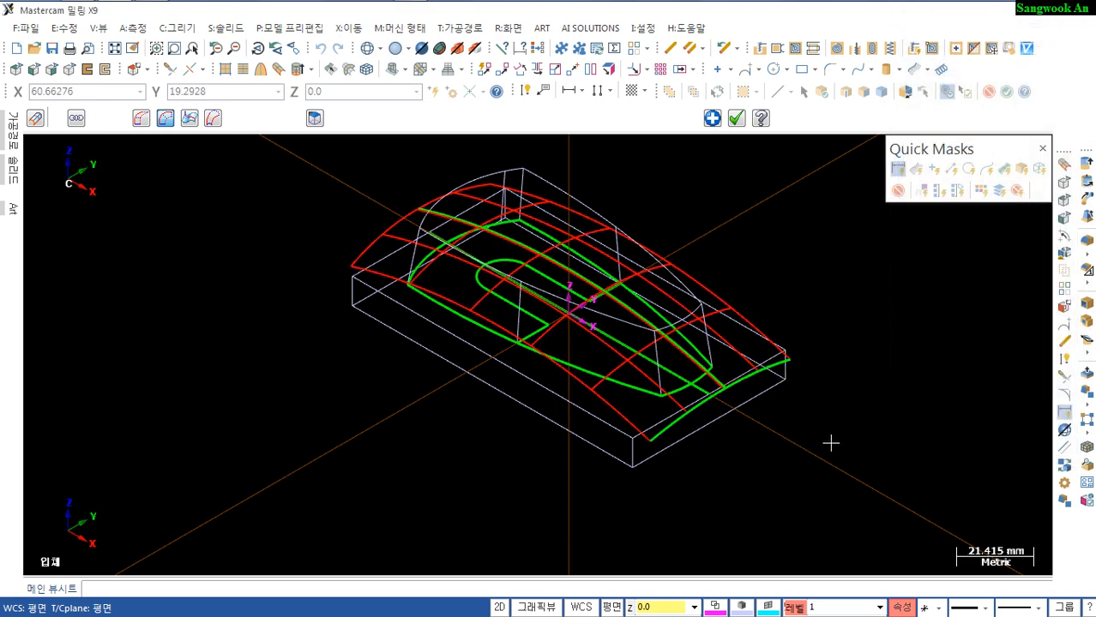
pyautogui.press('Return')
pyautogui.press('Escape')
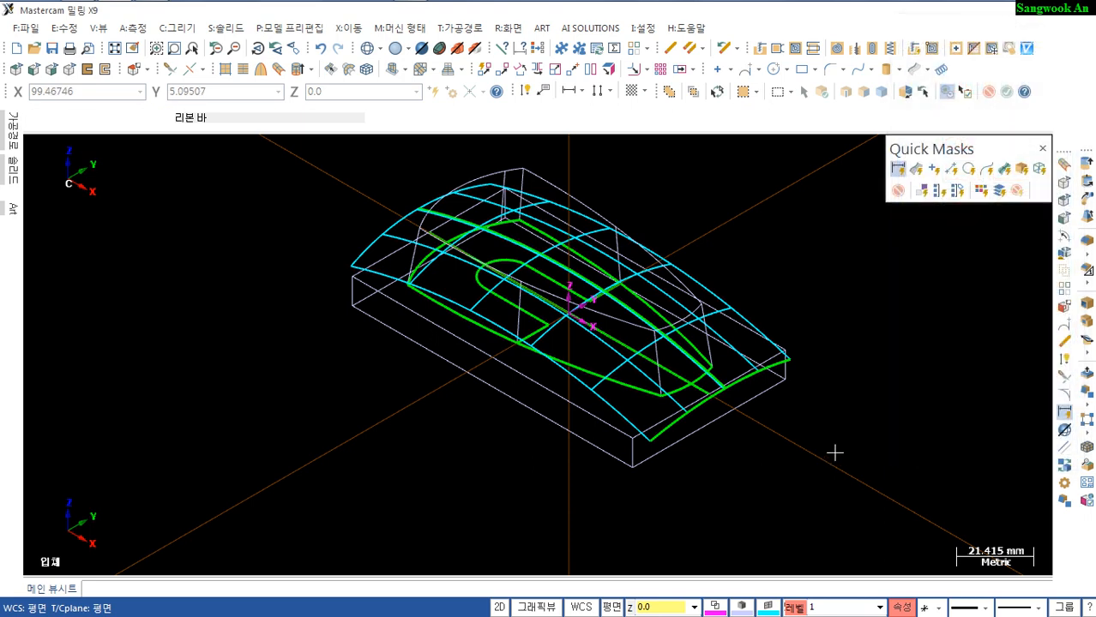
# Shade the model and move the guide arc and cross-section arc to level 20
pyautogui.hotkey('alt', 's')
pyautogui.moveTo(843, 461); pyautogui.dragTo(868, 457, button='middle')
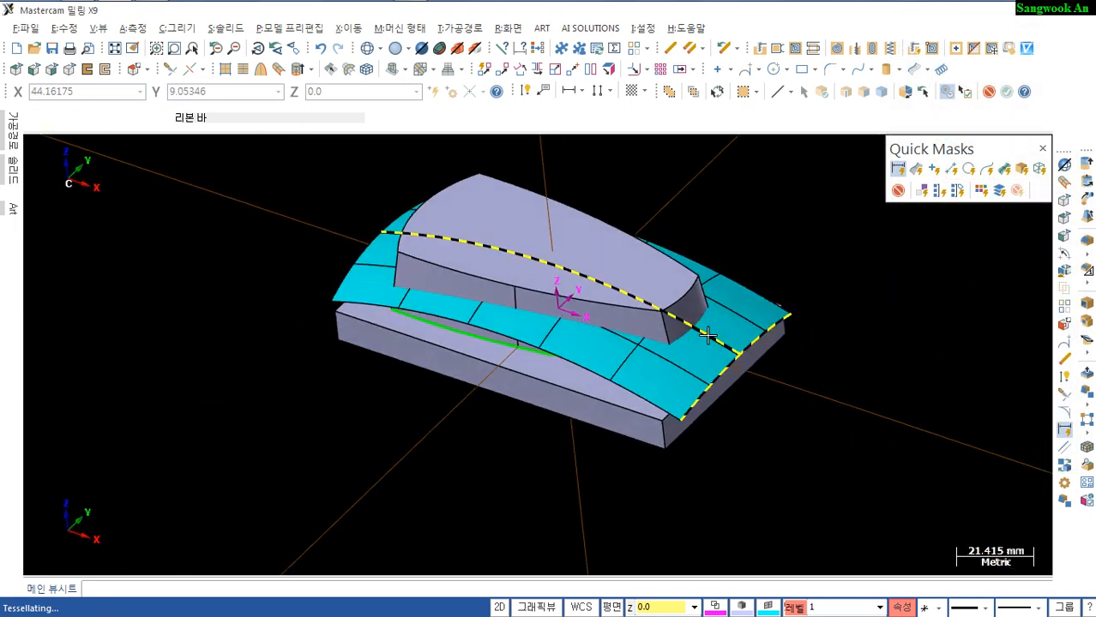
pyautogui.rightClick(795, 607)
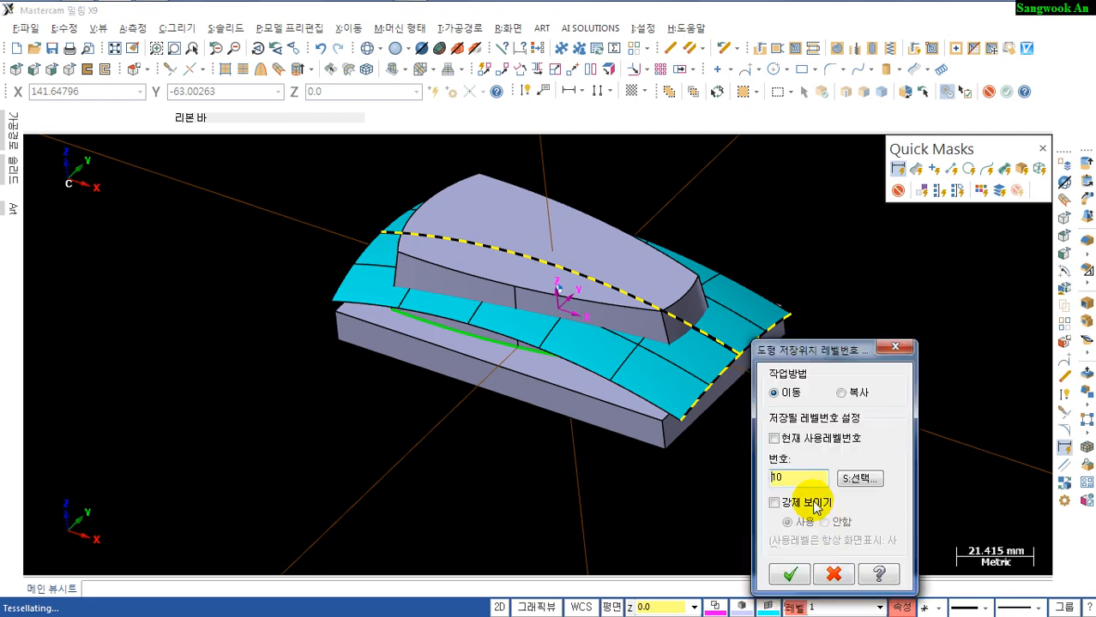
pyautogui.moveTo(797, 481); pyautogui.dragTo(711, 488)
pyautogui.write('20')
pyautogui.press('Return')
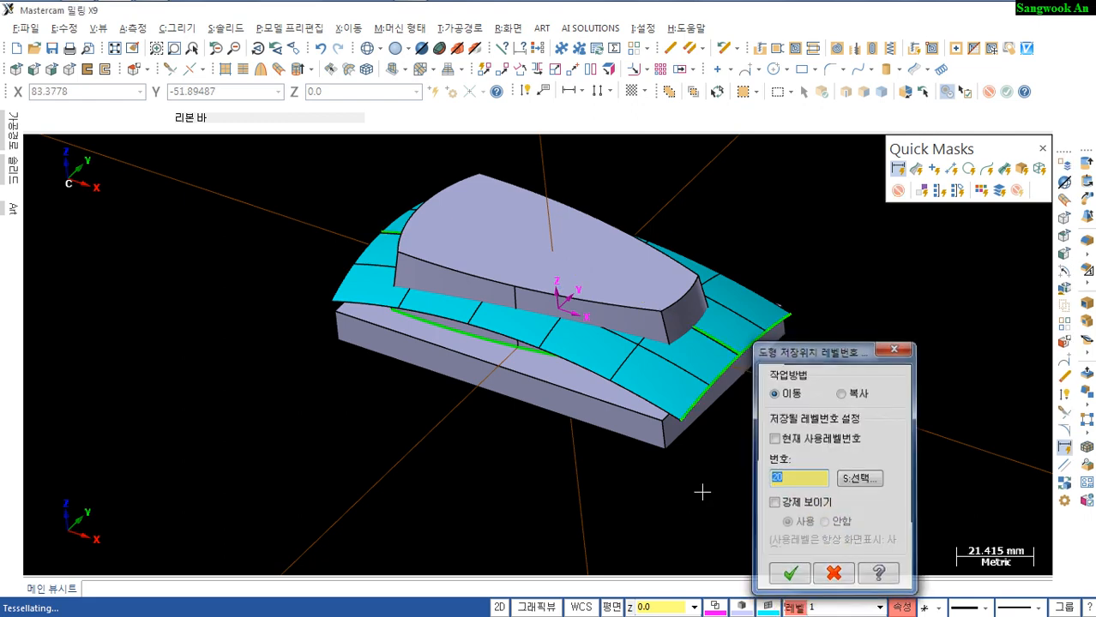
# Move the swept surface to level 30
pyautogui.click(677, 372)
pyautogui.rightClick(798, 607)
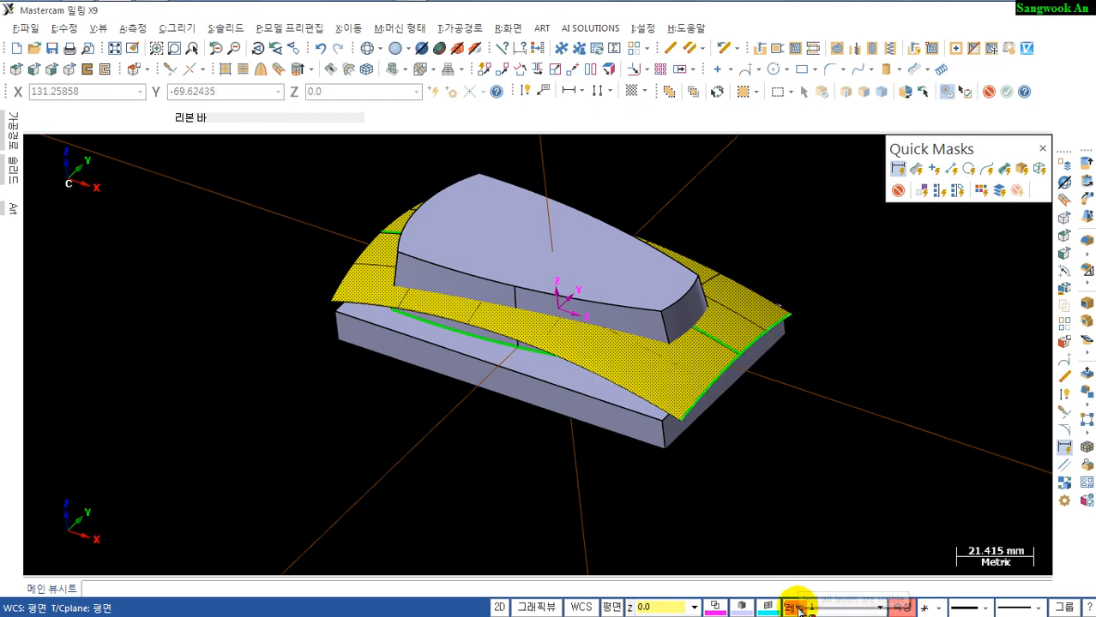
pyautogui.rightClick(798, 607)
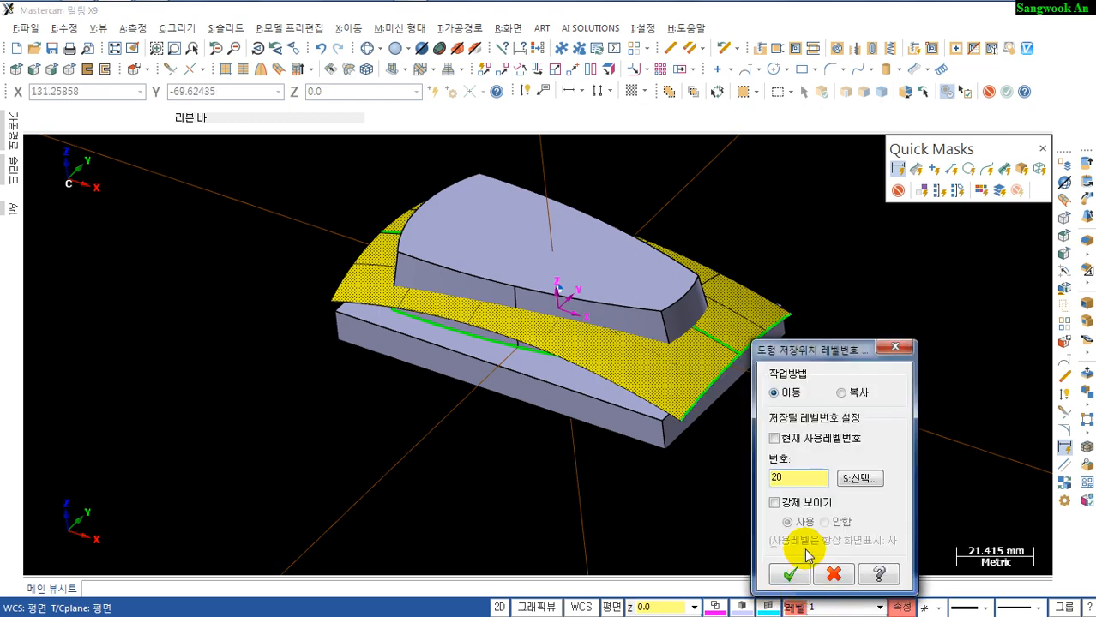
pyautogui.moveTo(798, 480); pyautogui.dragTo(735, 486)
pyautogui.write('30')
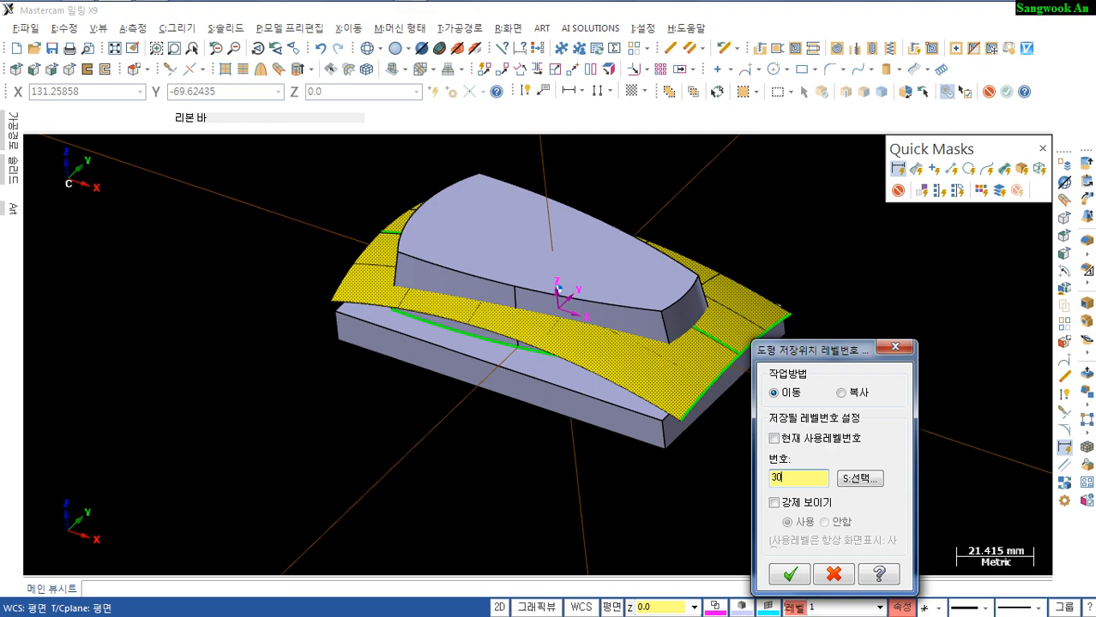
pyautogui.press('Return')
# Name level 20 "guide curve" and hide it, and name level 30 "sweep surface"
pyautogui.click(793, 608)
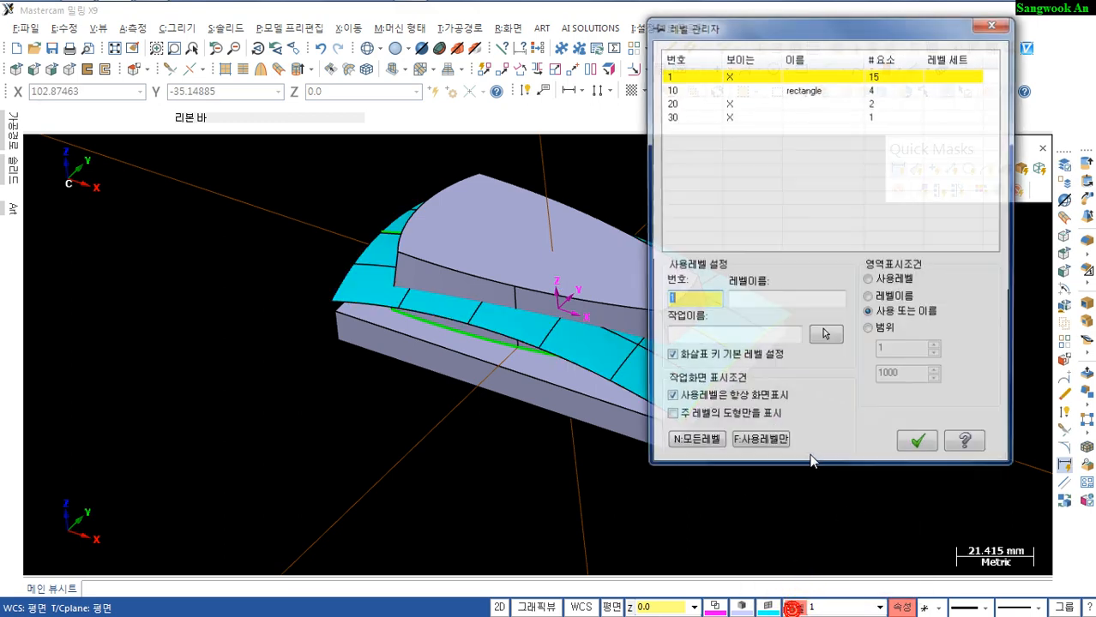
pyautogui.doubleClick(792, 103)
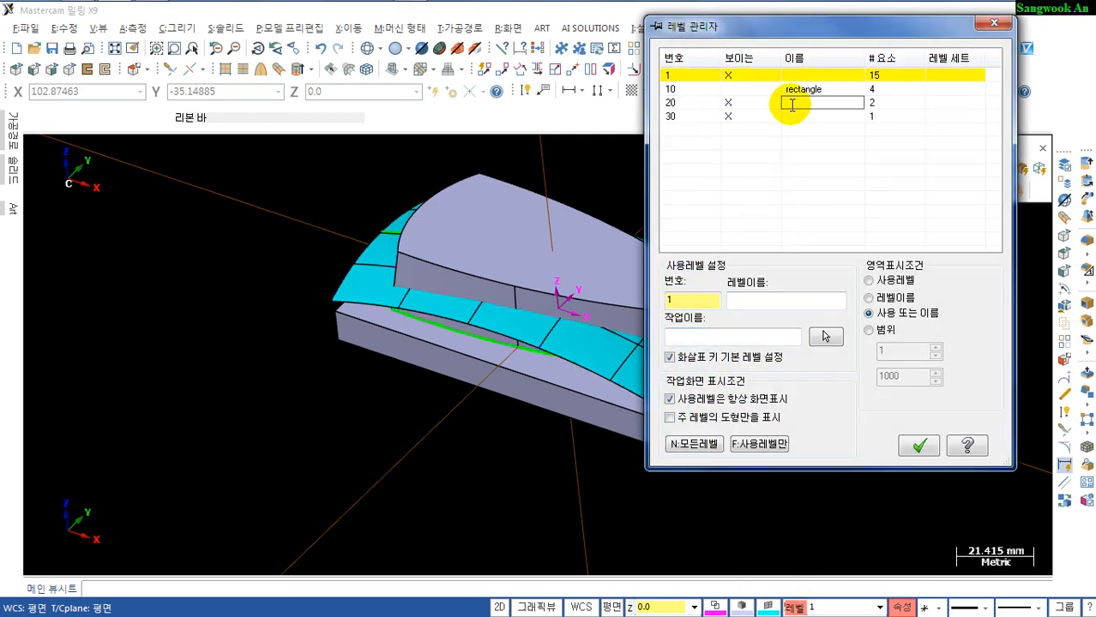
pyautogui.write('guide curve')
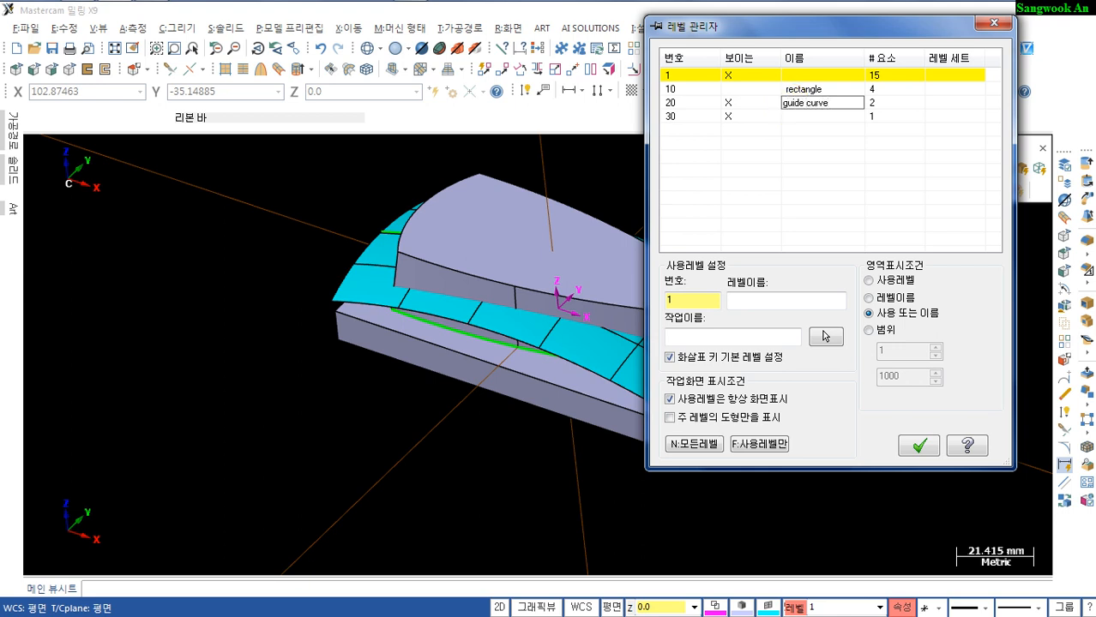
pyautogui.click(728, 103)
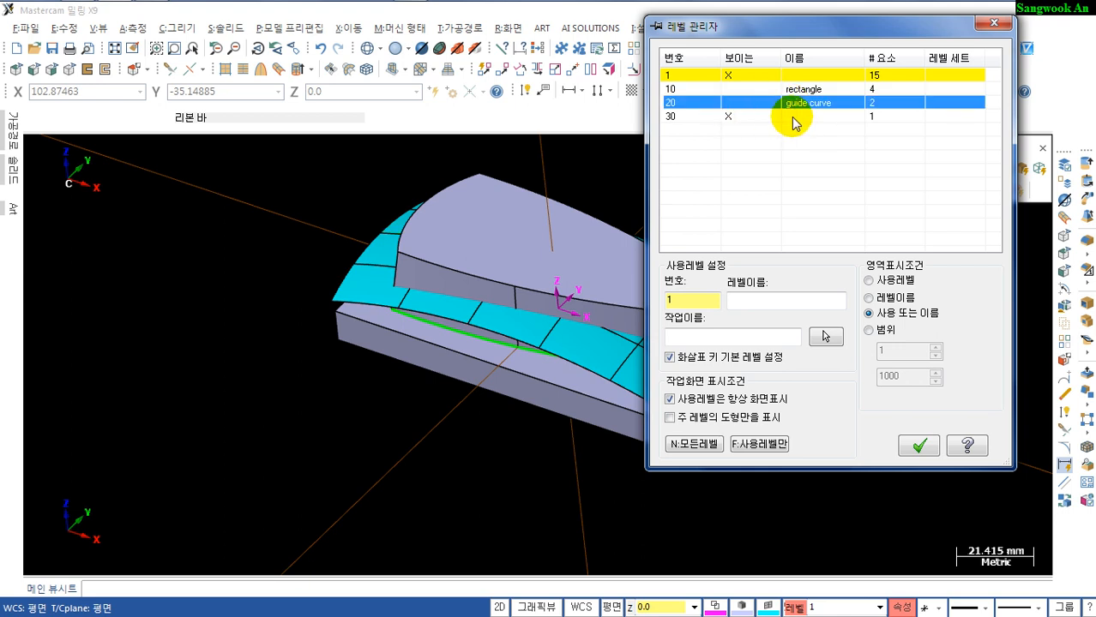
pyautogui.doubleClick(793, 117)
pyautogui.write('sweep surface')
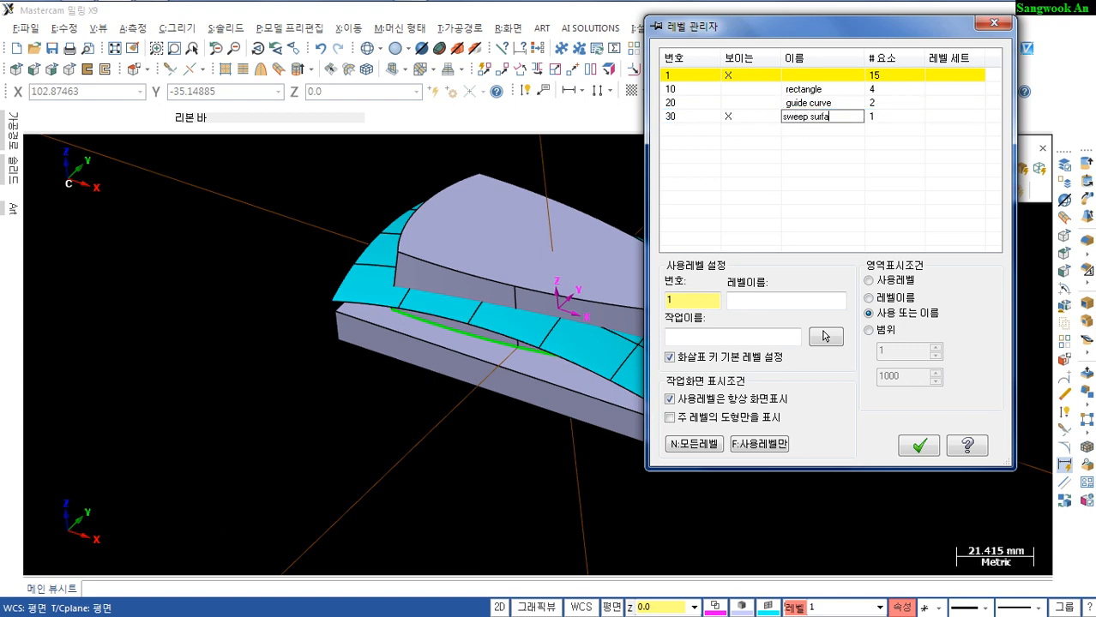
pyautogui.click(917, 446)
# Trim the solid body to the swept surface, keeping the part below the surface
pyautogui.moveTo(755, 431)
pyautogui.mouseDown(button='middle')
pyautogui.moveTo(661, 307)
pyautogui.moveTo(623, 338)
pyautogui.mouseUp(button='middle')
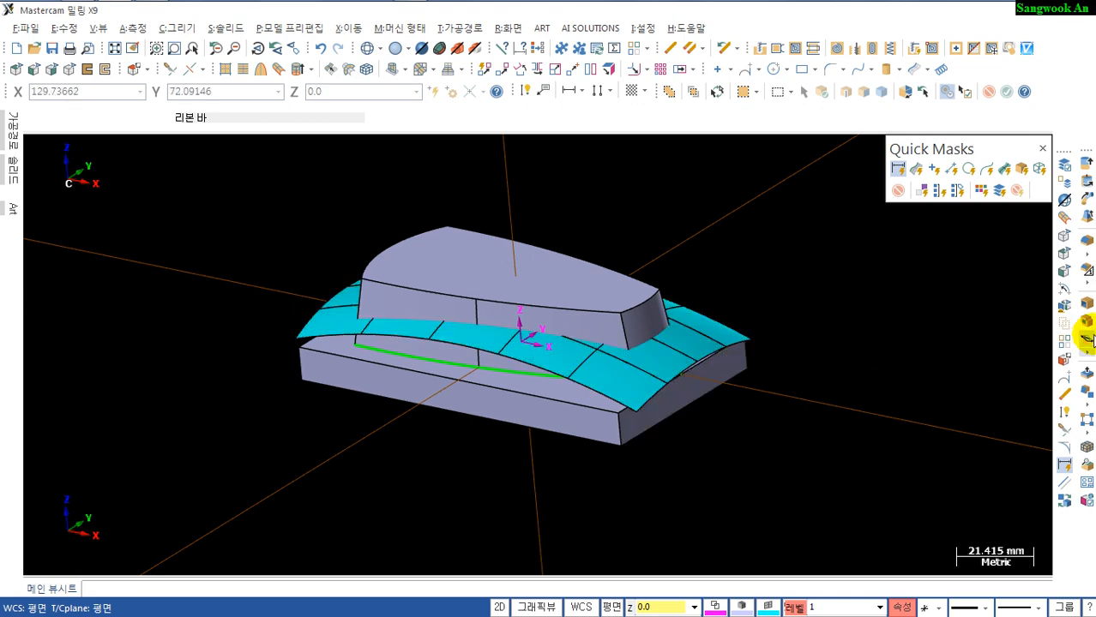
pyautogui.click(1087, 349)
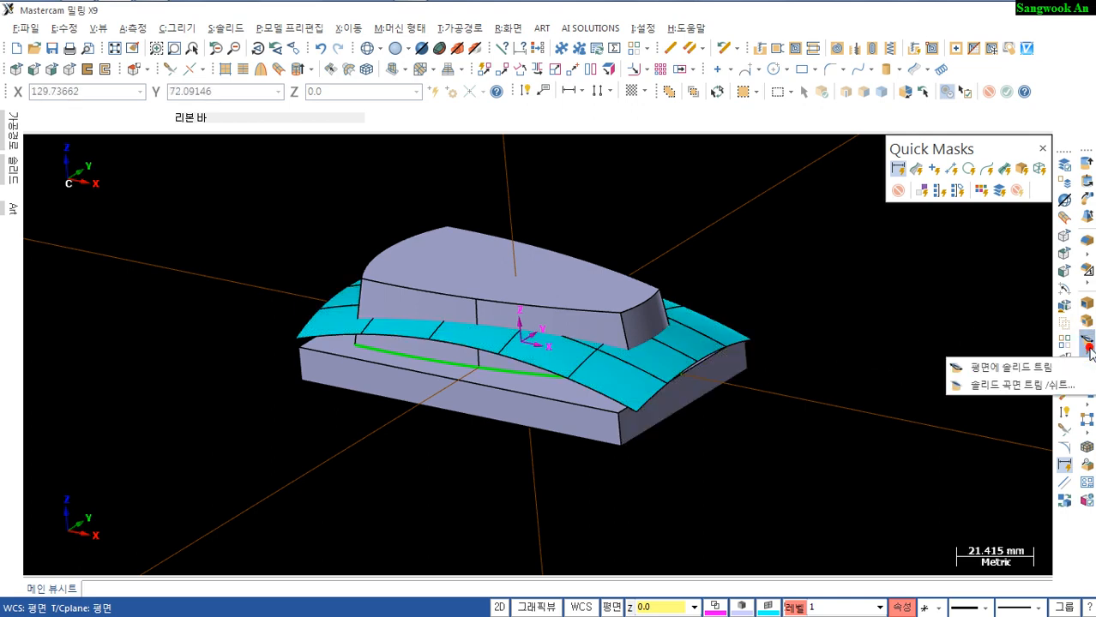
pyautogui.click(1009, 387)
pyautogui.keyDown('shift'); pyautogui.moveTo(692, 362); pyautogui.dragTo(697, 302, button='middle'); pyautogui.keyUp('shift')
pyautogui.keyDown('shift'); pyautogui.moveTo(748, 415); pyautogui.dragTo(770, 444, button='middle'); pyautogui.keyUp('shift')
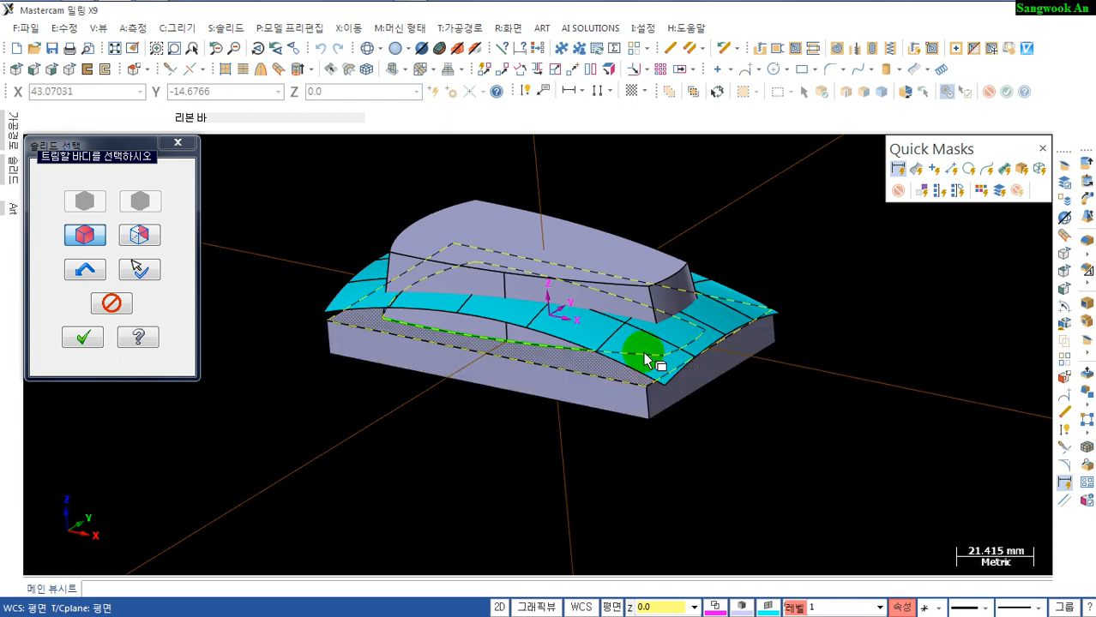
pyautogui.click(557, 377)
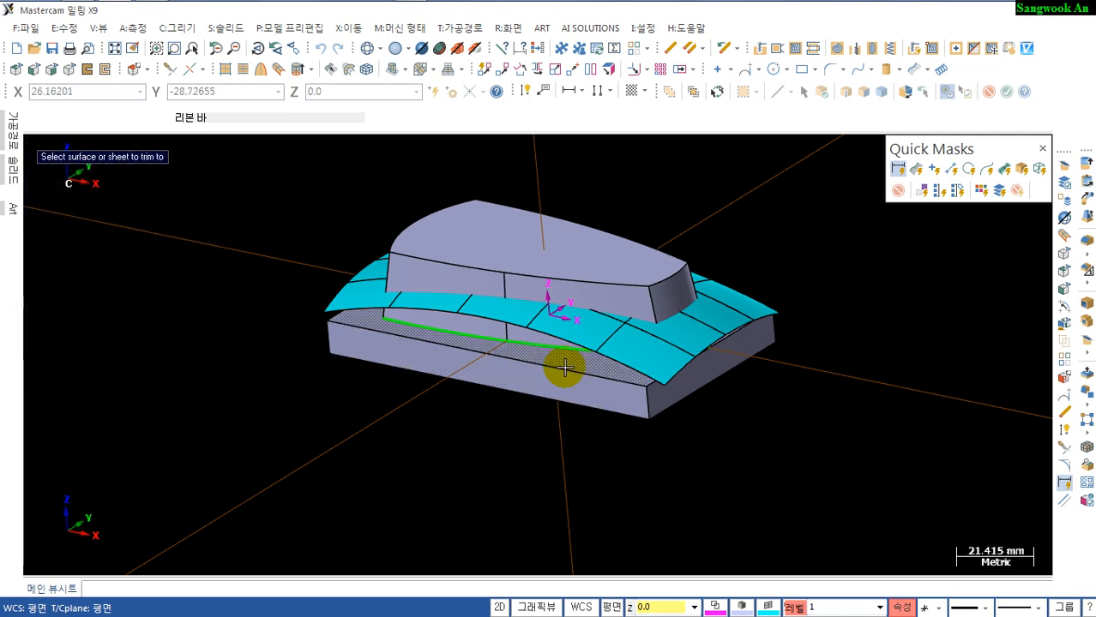
pyautogui.click(646, 344)
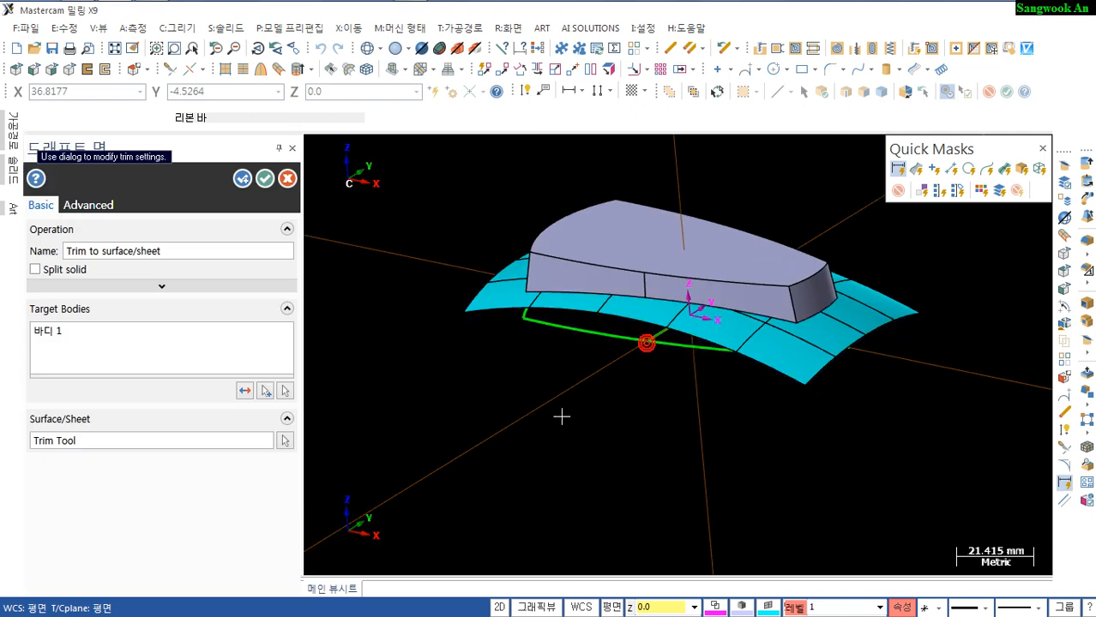
pyautogui.moveTo(557, 417); pyautogui.dragTo(557, 307, button='middle')
pyautogui.click(267, 180)
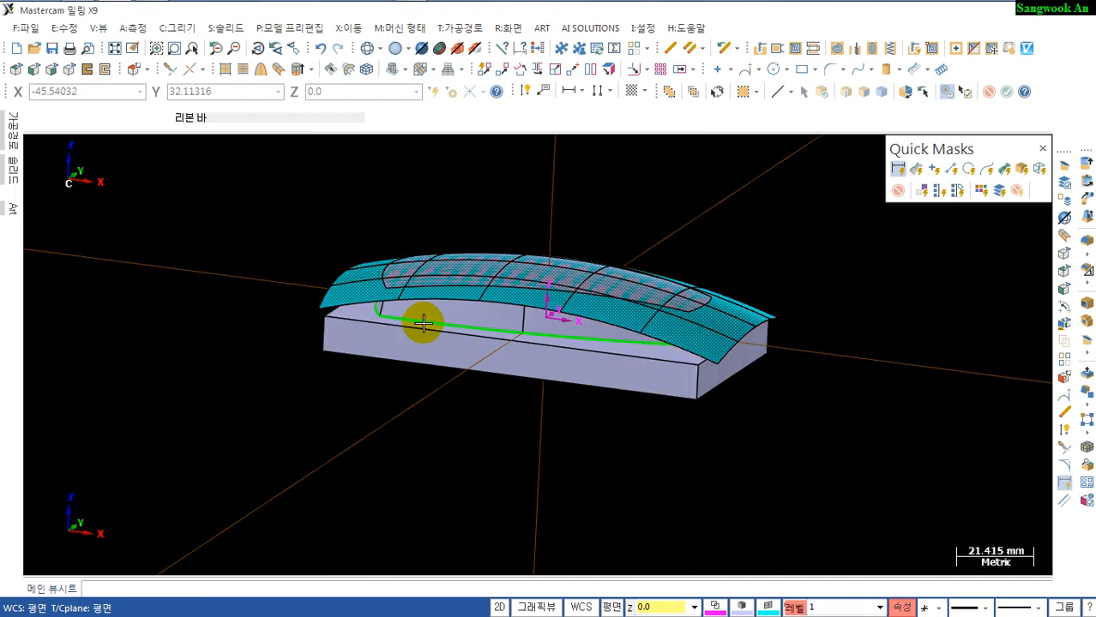
# Set up an offset of the swept surface with a distance of 4.0
pyautogui.moveTo(423, 320); pyautogui.dragTo(621, 385, button='middle')
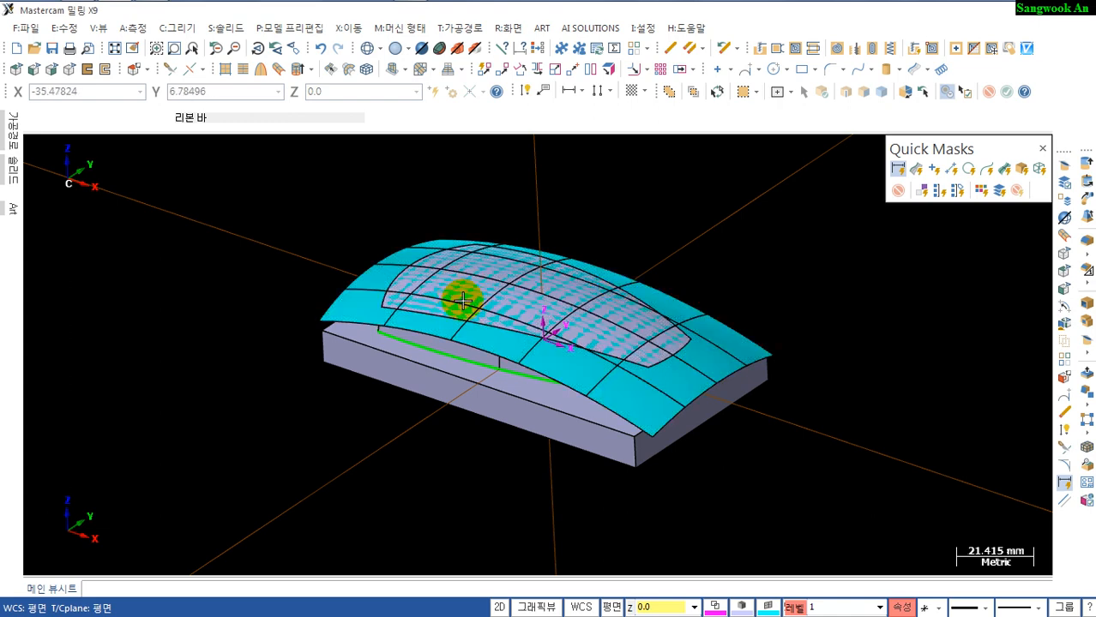
pyautogui.moveTo(461, 298); pyautogui.dragTo(415, 289, button='middle')
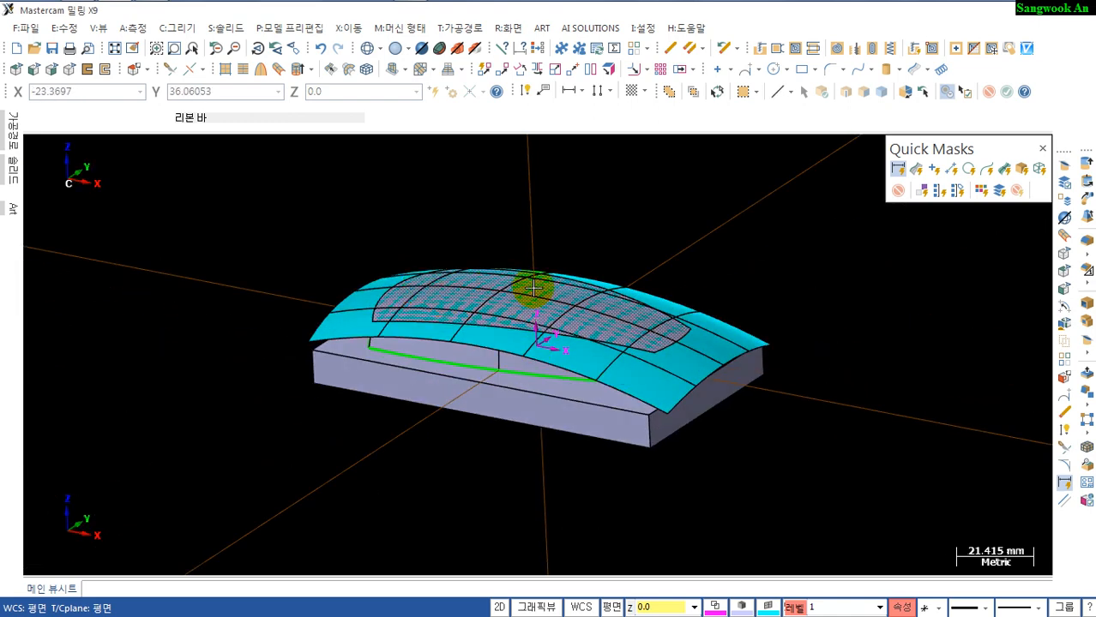
pyautogui.click(504, 370)
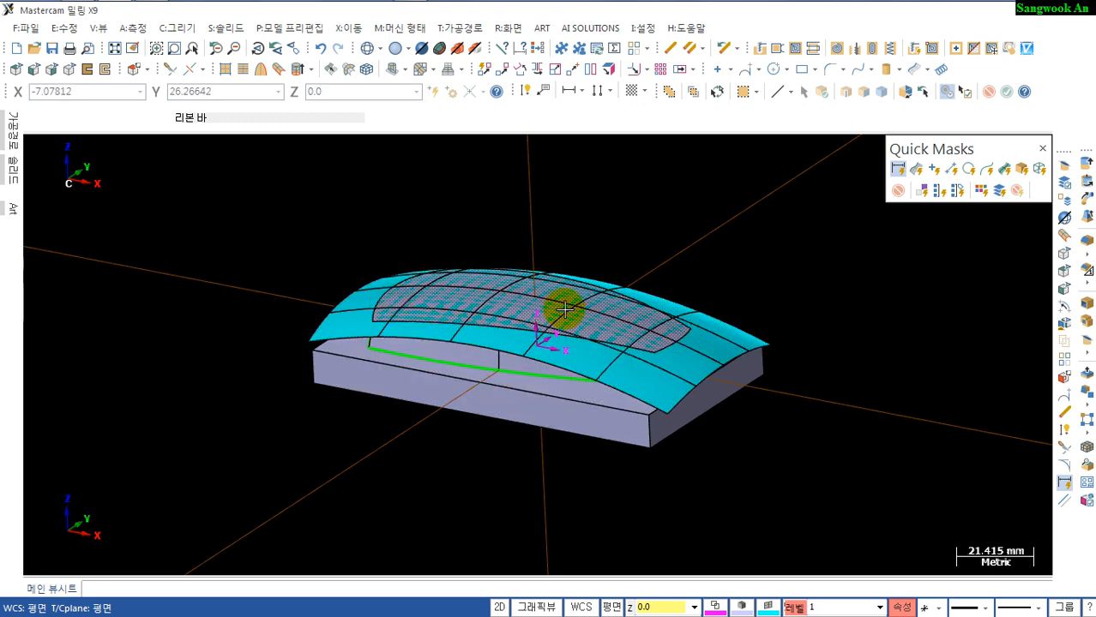
pyautogui.moveTo(583, 426)
pyautogui.mouseDown(button='middle')
pyautogui.moveTo(583, 436)
pyautogui.moveTo(572, 424)
pyautogui.mouseUp(button='middle')
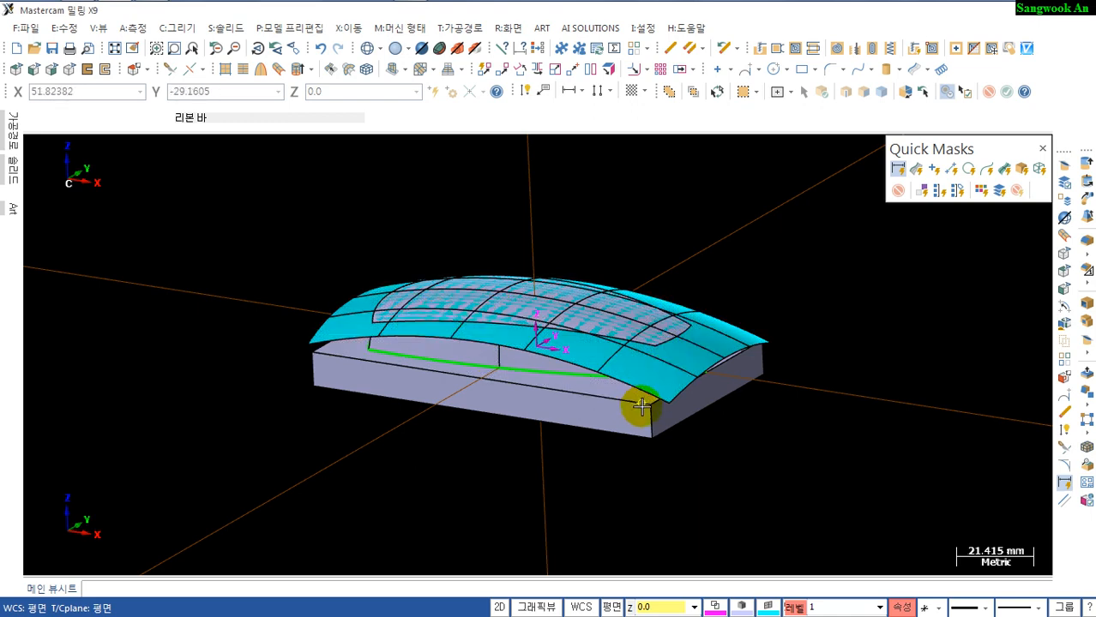
pyautogui.moveTo(642, 406); pyautogui.dragTo(640, 406, button='middle')
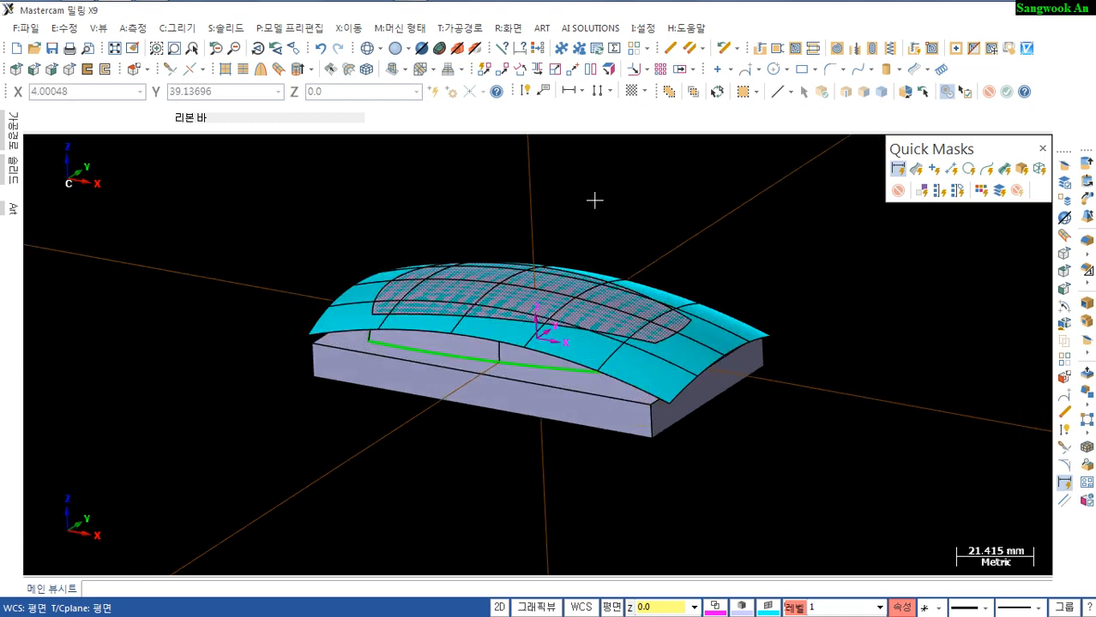
pyautogui.click(334, 70)
pyautogui.click(725, 269)
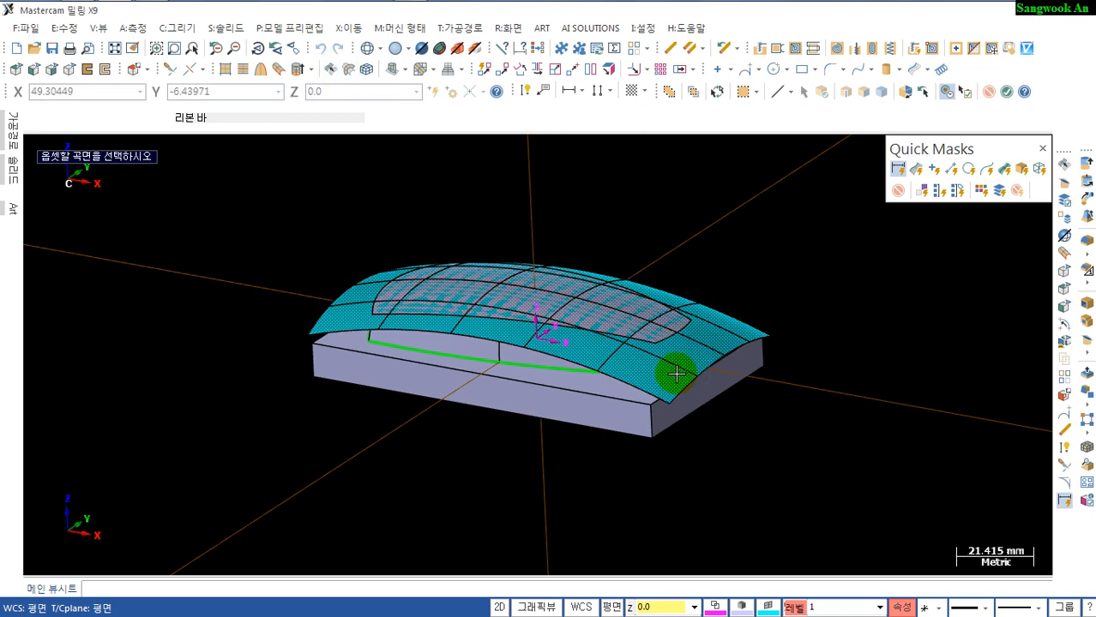
pyautogui.click(677, 374)
pyautogui.press('Return')
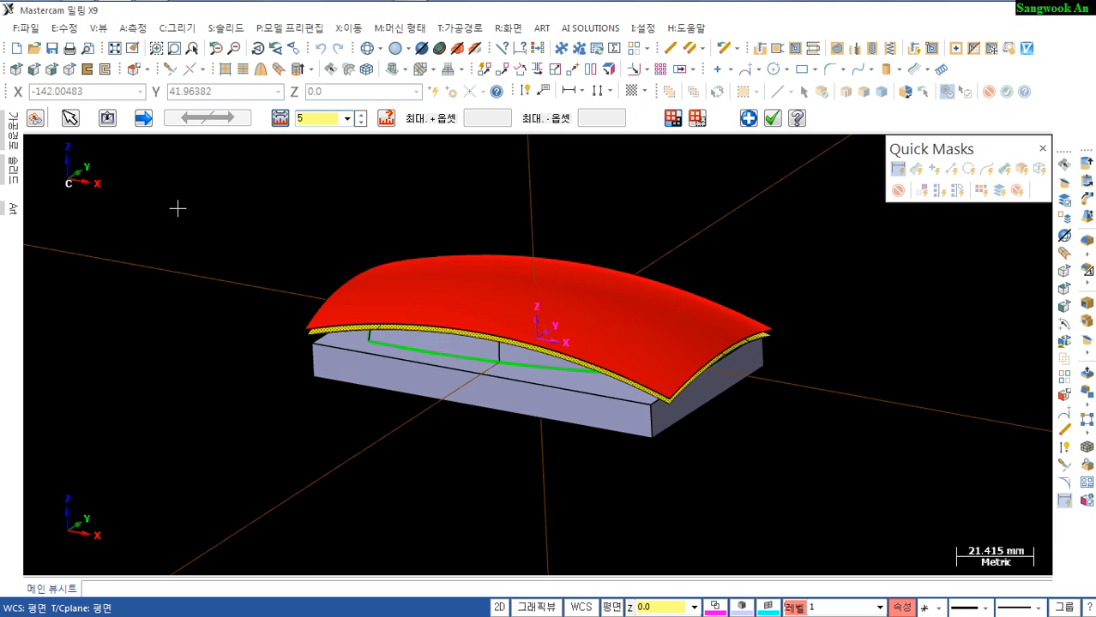
pyautogui.press('Return')
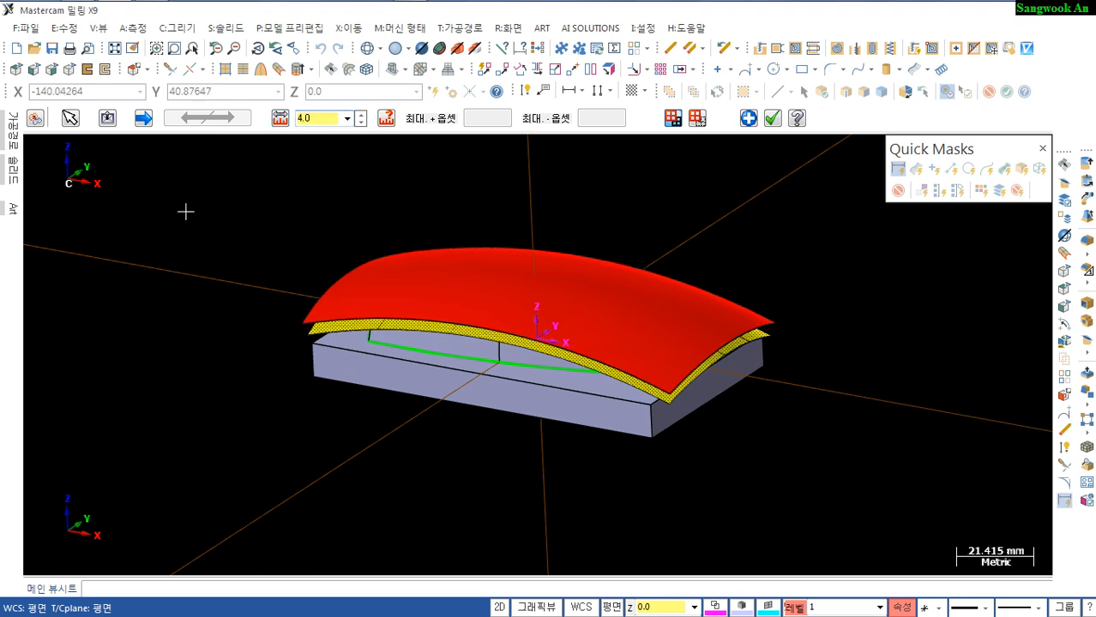
# Cycle through the offset direction options and create the offset surface above the swept surface
pyautogui.click(143, 119)
pyautogui.click(214, 119)
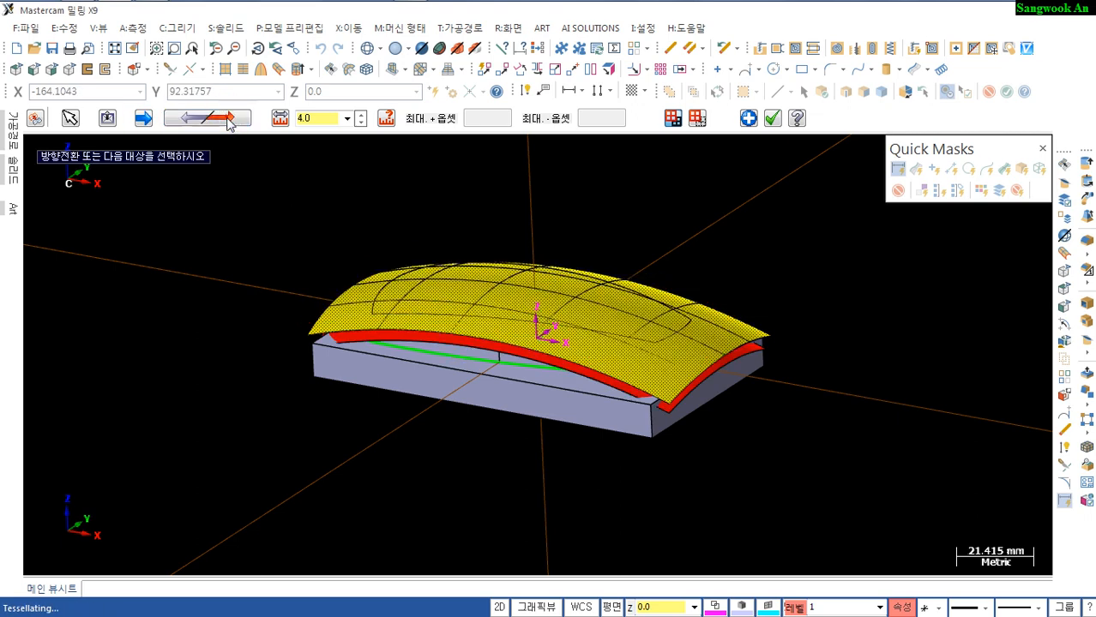
pyautogui.click(228, 121)
pyautogui.click(228, 121)
pyautogui.click(228, 121)
pyautogui.click(228, 121)
pyautogui.click(228, 121)
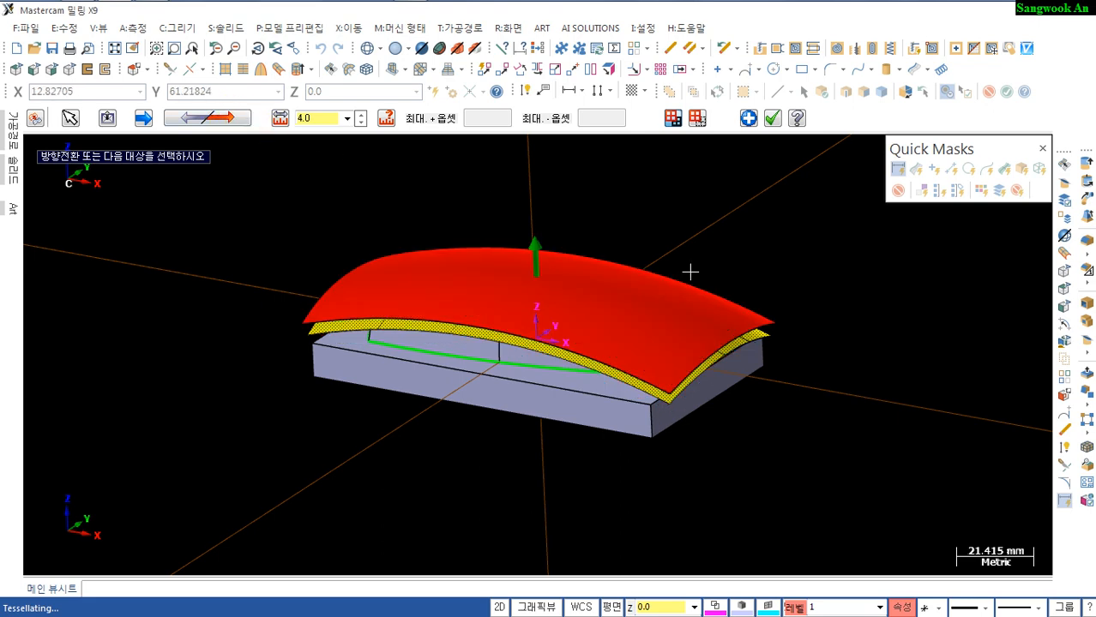
pyautogui.moveTo(691, 272)
pyautogui.mouseDown(button='middle')
pyautogui.moveTo(690, 169)
pyautogui.moveTo(687, 270)
pyautogui.mouseUp(button='middle')
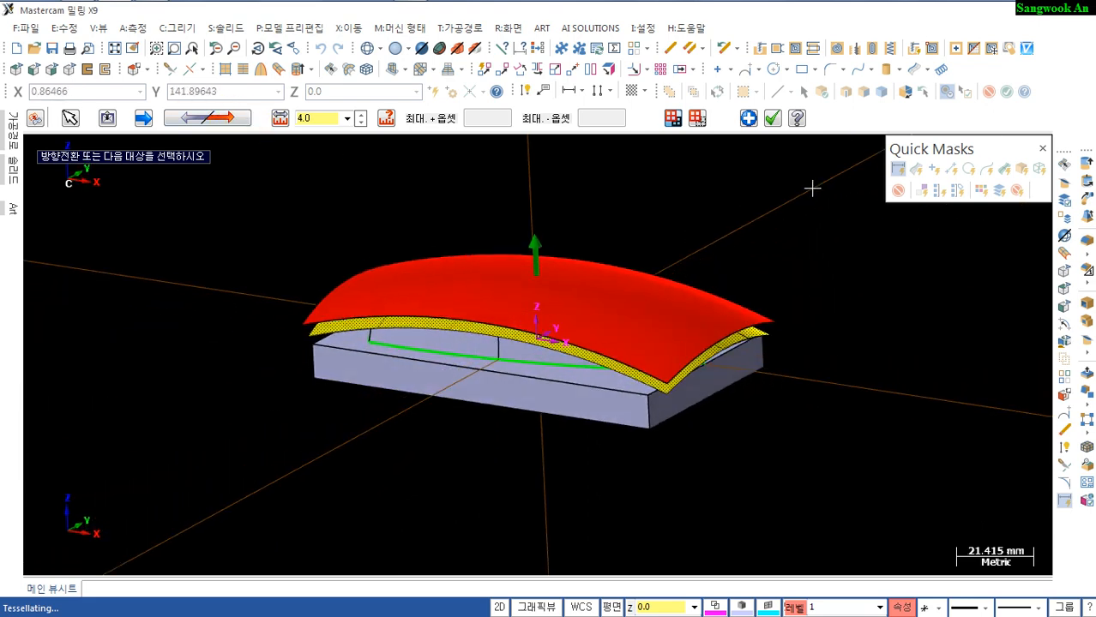
pyautogui.click(772, 118)
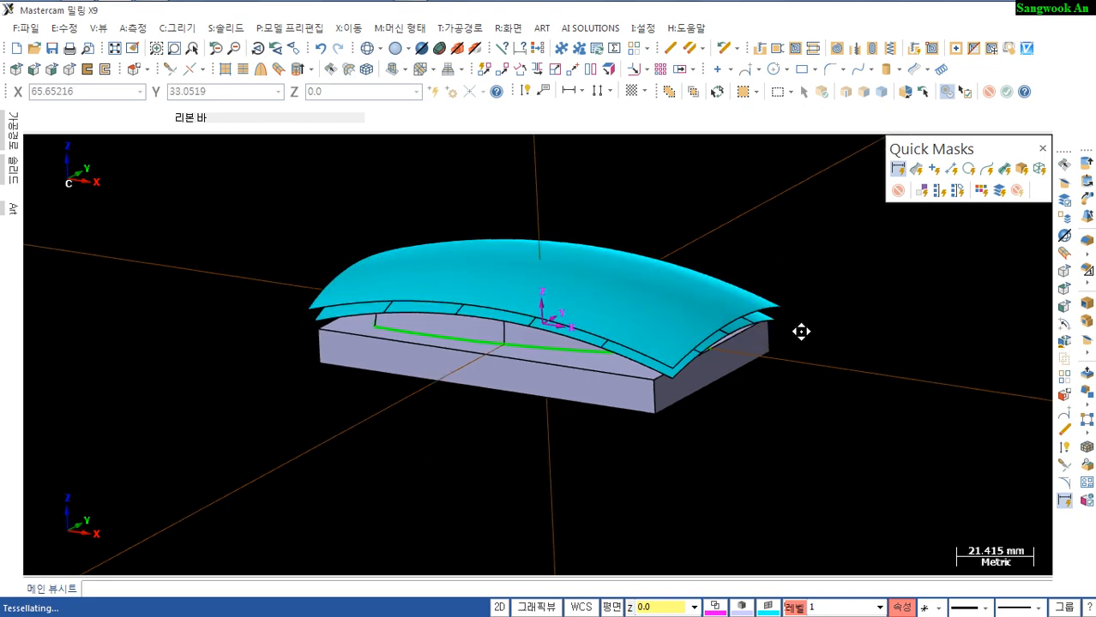
# Move the offset surface to level 40
pyautogui.keyDown('shift'); pyautogui.moveTo(801, 332); pyautogui.dragTo(796, 343, button='middle'); pyautogui.keyUp('shift')
pyautogui.click(692, 318)
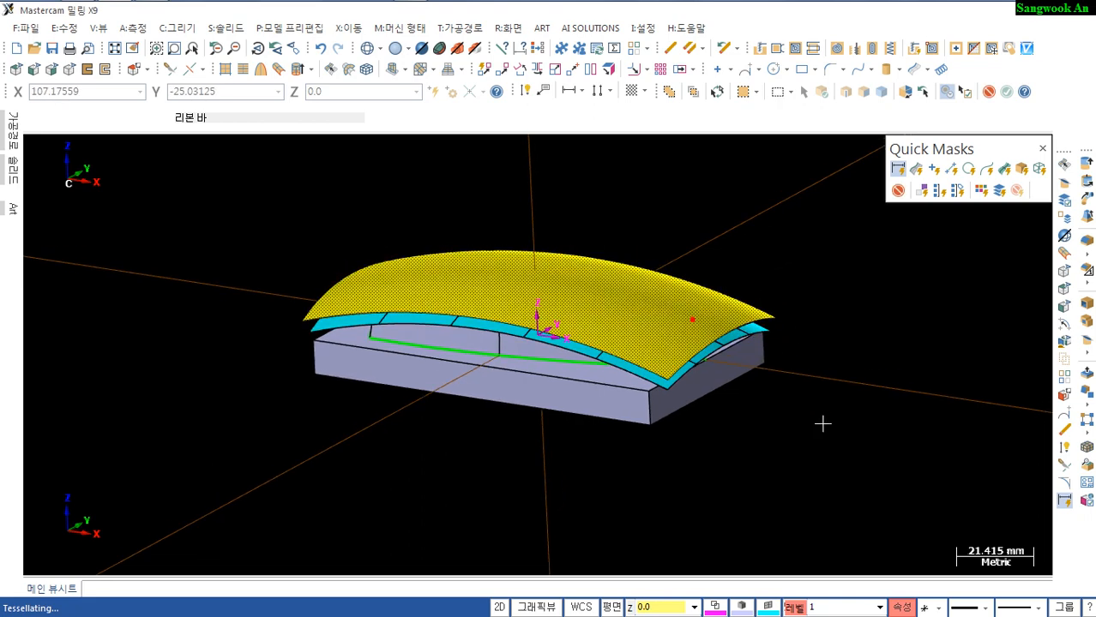
pyautogui.rightClick(795, 608)
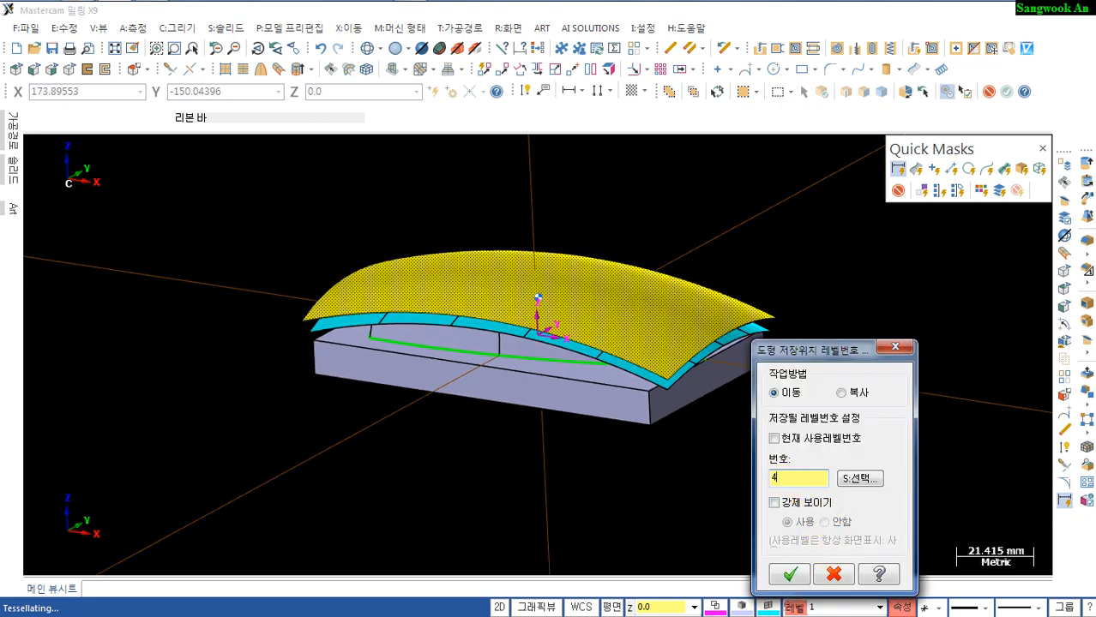
pyautogui.click(789, 573)
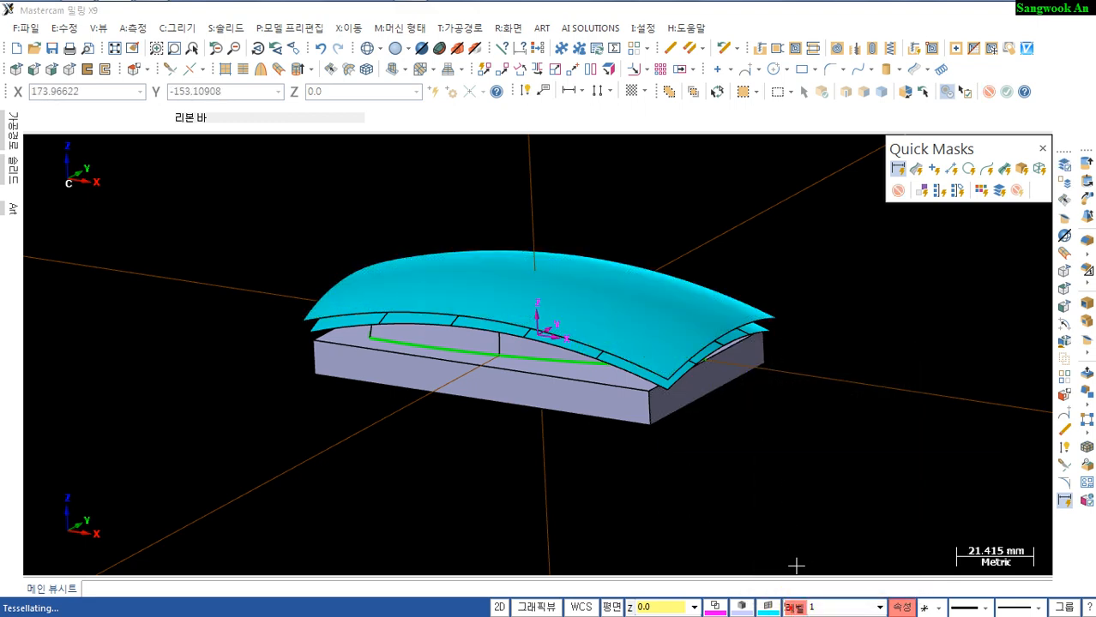
# Name level 40 "offset surface"
pyautogui.click(794, 608)
pyautogui.click(794, 130)
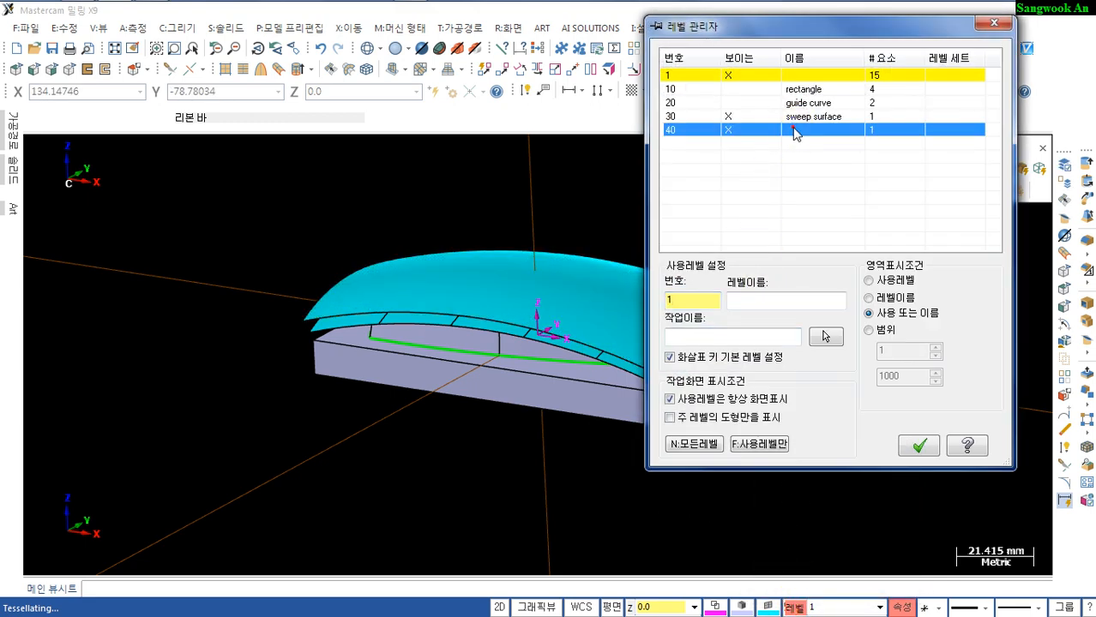
pyautogui.click(794, 131)
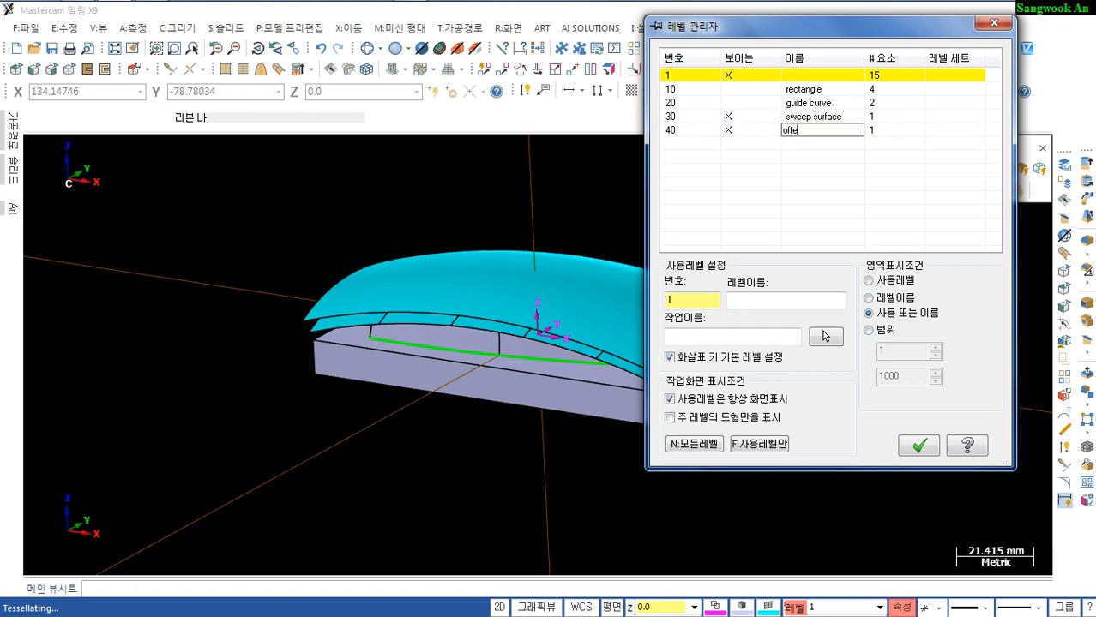
pyautogui.write('offset surface')
pyautogui.press('Return')
pyautogui.click(918, 445)
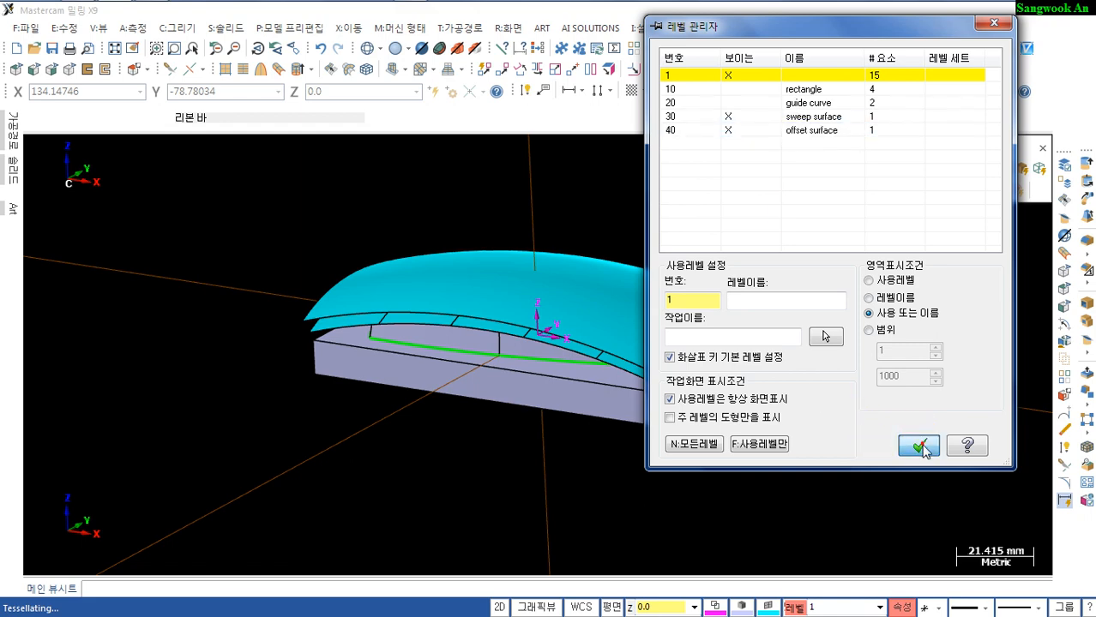
# Change the offset surface's colour to magenta, colour number 13
pyautogui.click(645, 289)
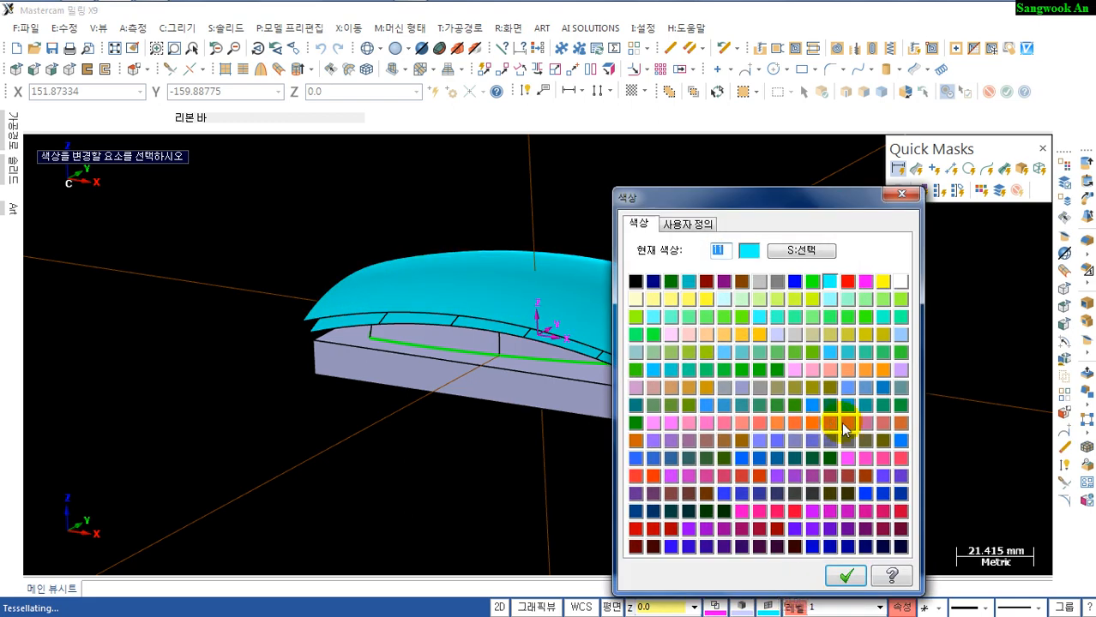
pyautogui.click(867, 283)
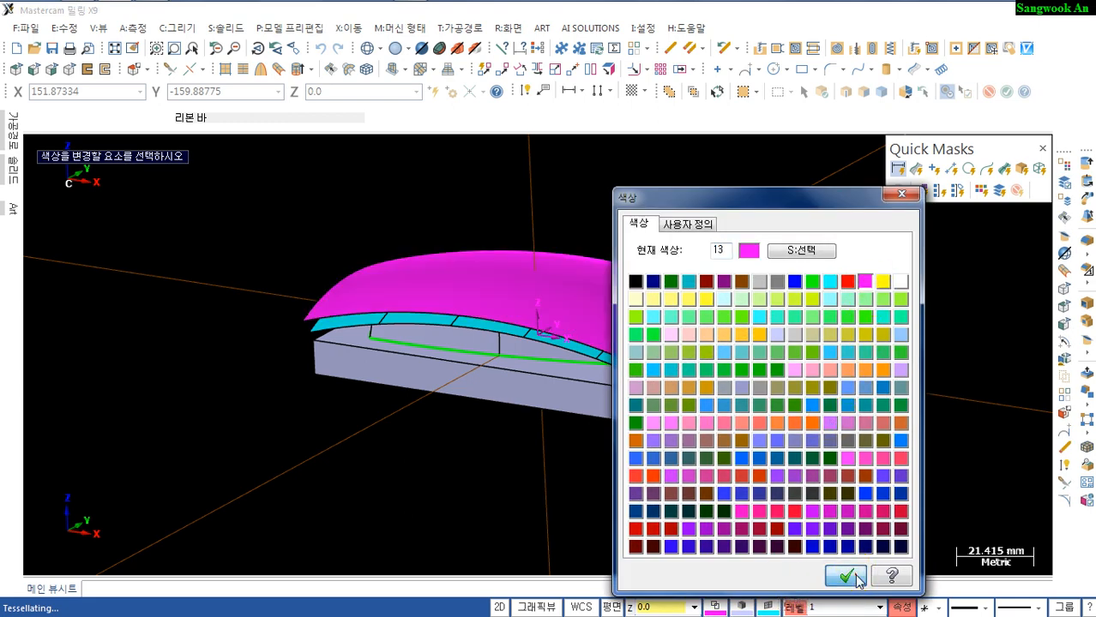
pyautogui.click(846, 577)
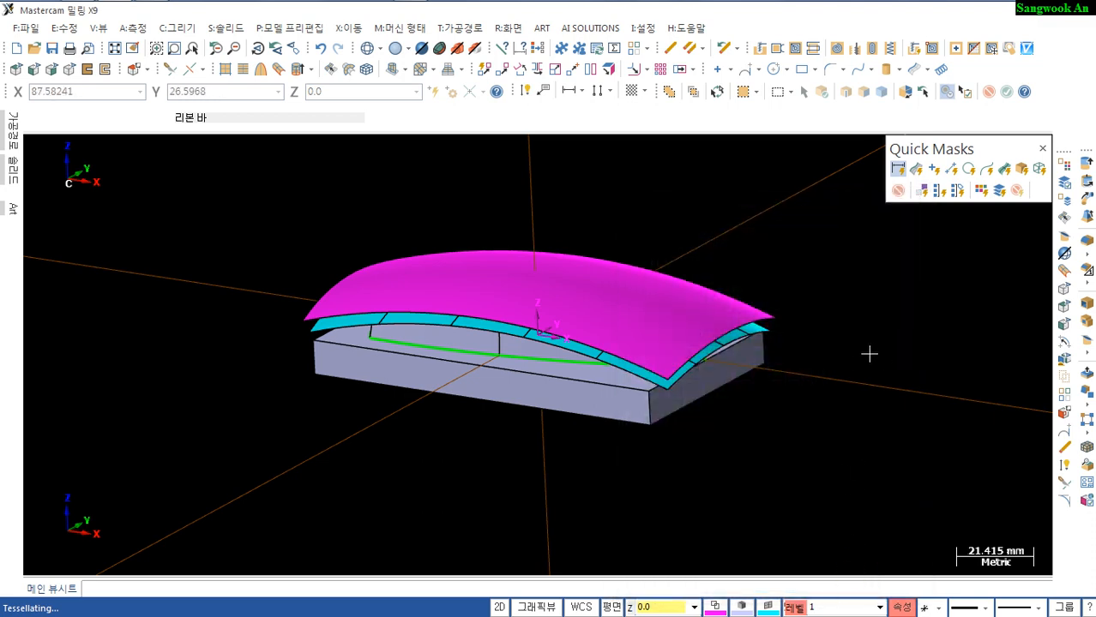
# Hide level 30, which holds the swept surface
pyautogui.moveTo(834, 463); pyautogui.dragTo(809, 460, button='middle')
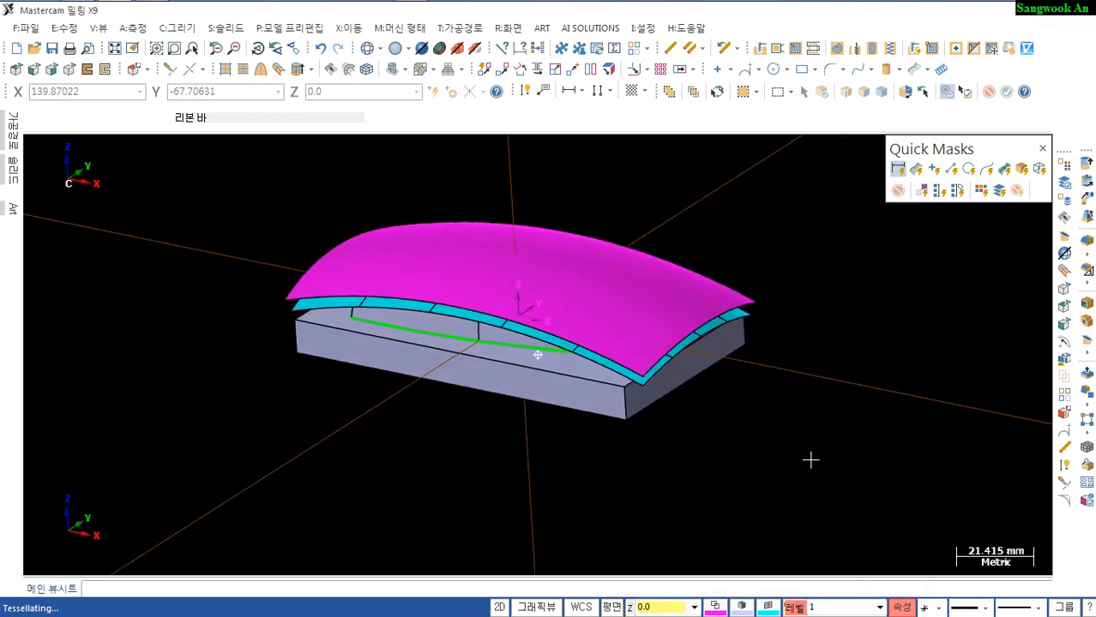
pyautogui.click(794, 608)
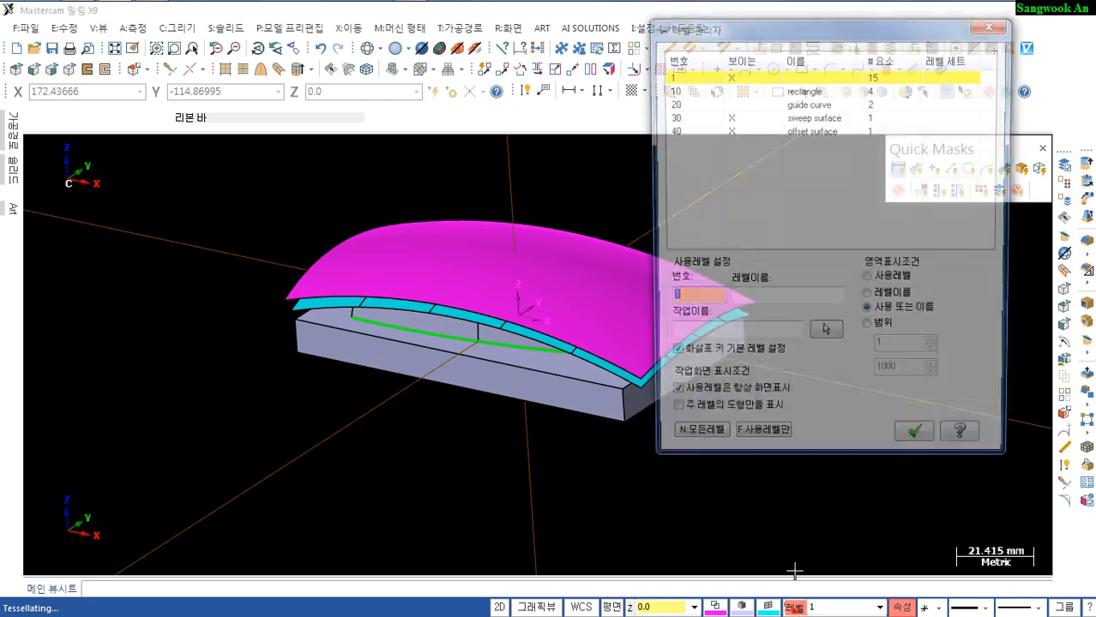
pyautogui.click(728, 118)
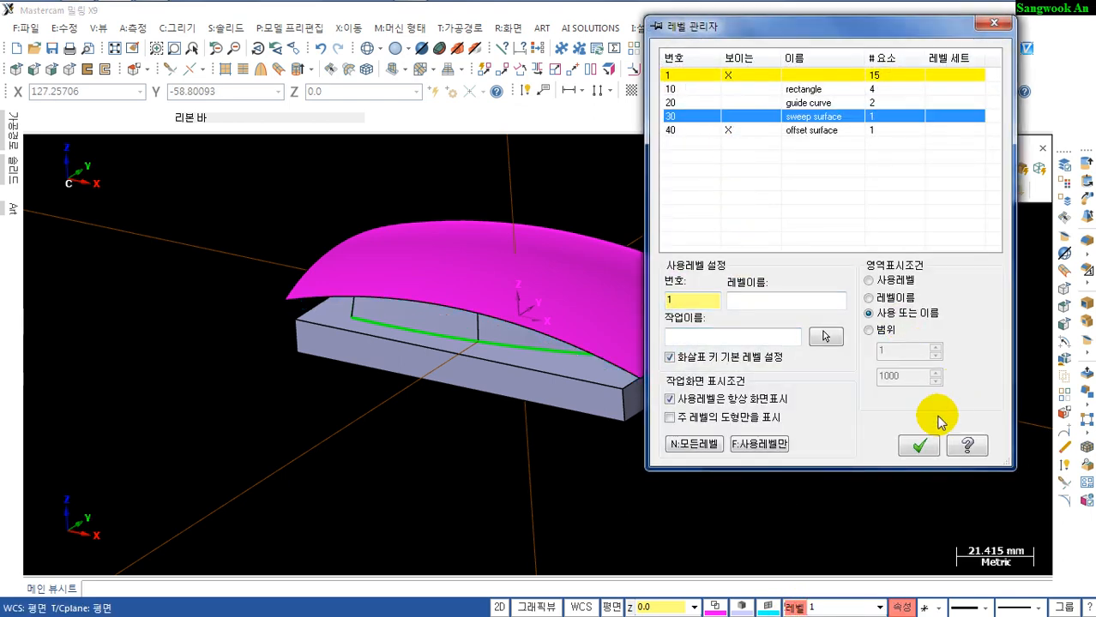
pyautogui.click(919, 445)
# Hide level 40, which holds the offset surface
pyautogui.moveTo(771, 407); pyautogui.dragTo(771, 430, button='middle')
pyautogui.keyDown('alt'); pyautogui.click(706, 302); pyautogui.keyUp('alt')
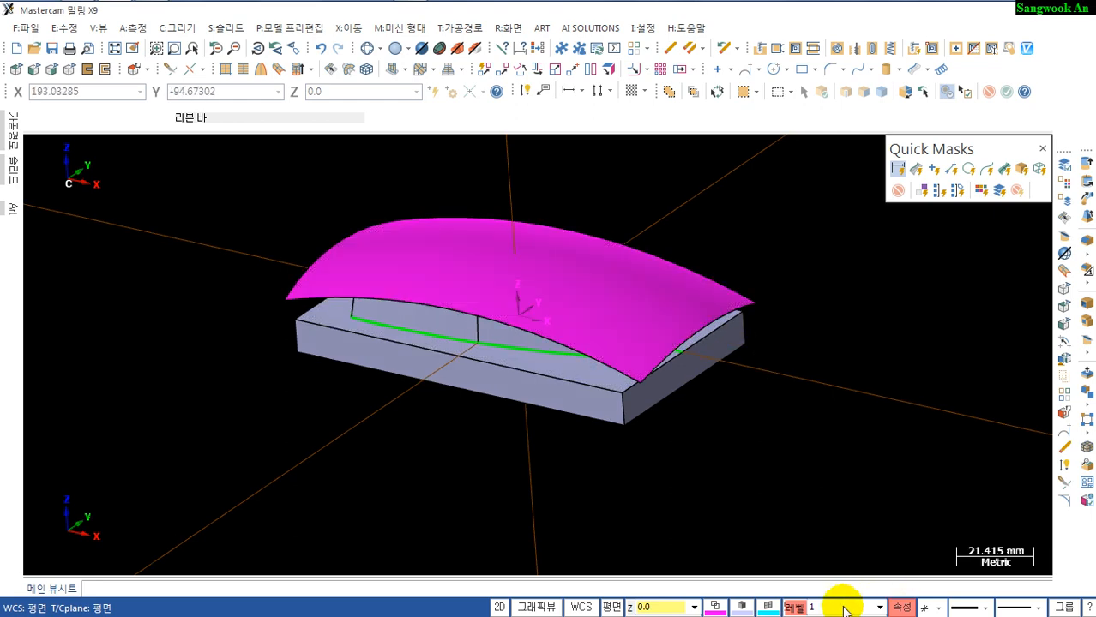
pyautogui.click(796, 607)
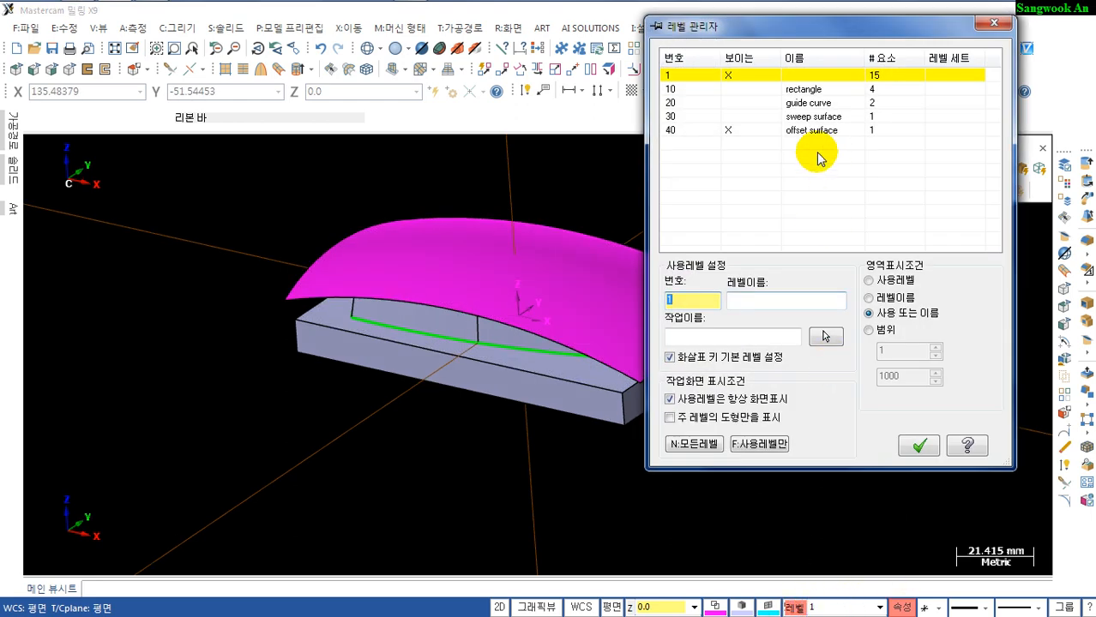
pyautogui.click(728, 131)
pyautogui.click(918, 445)
# Switch the trimmed solid from shaded to wireframe display
pyautogui.moveTo(769, 522); pyautogui.dragTo(742, 538, button='middle')
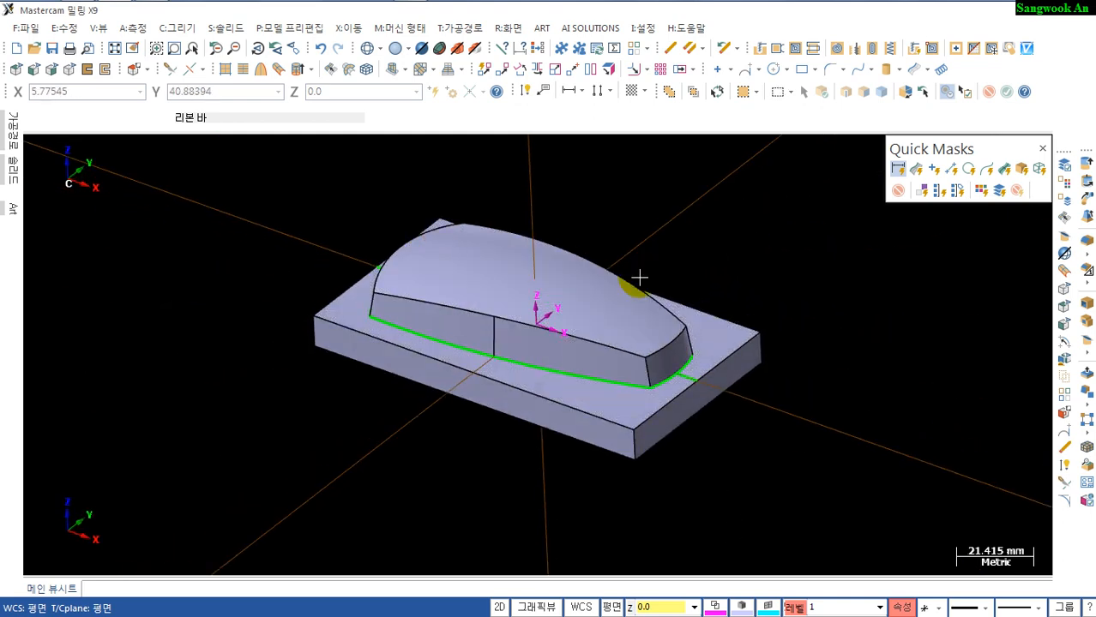
pyautogui.moveTo(592, 436)
pyautogui.mouseDown(button='middle')
pyautogui.moveTo(626, 379)
pyautogui.moveTo(619, 432)
pyautogui.mouseUp(button='middle')
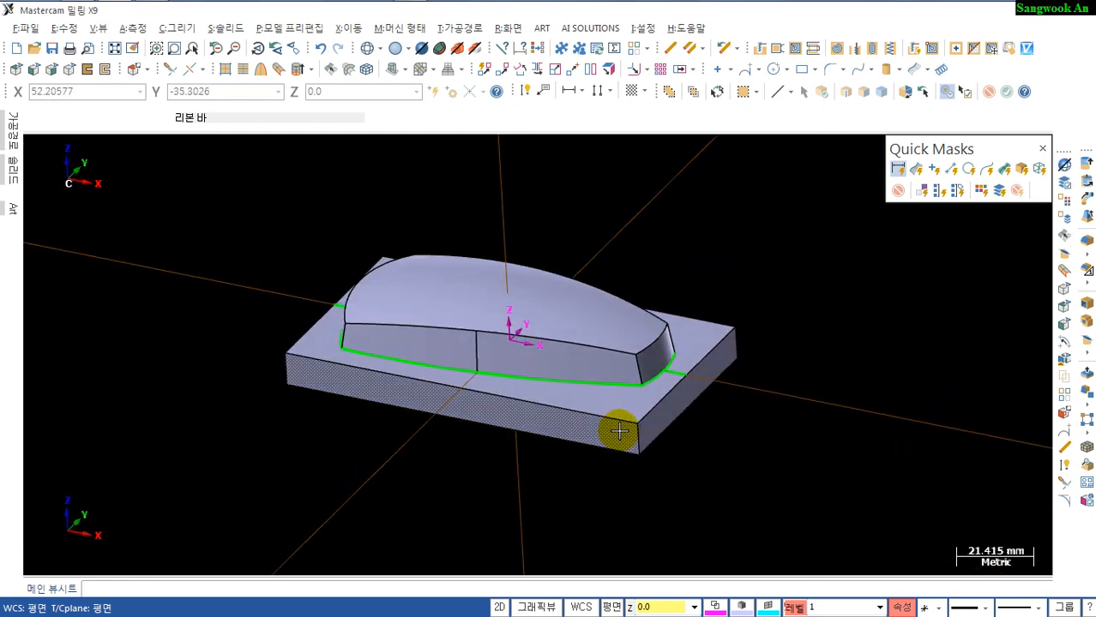
pyautogui.hotkey('alt', 's')
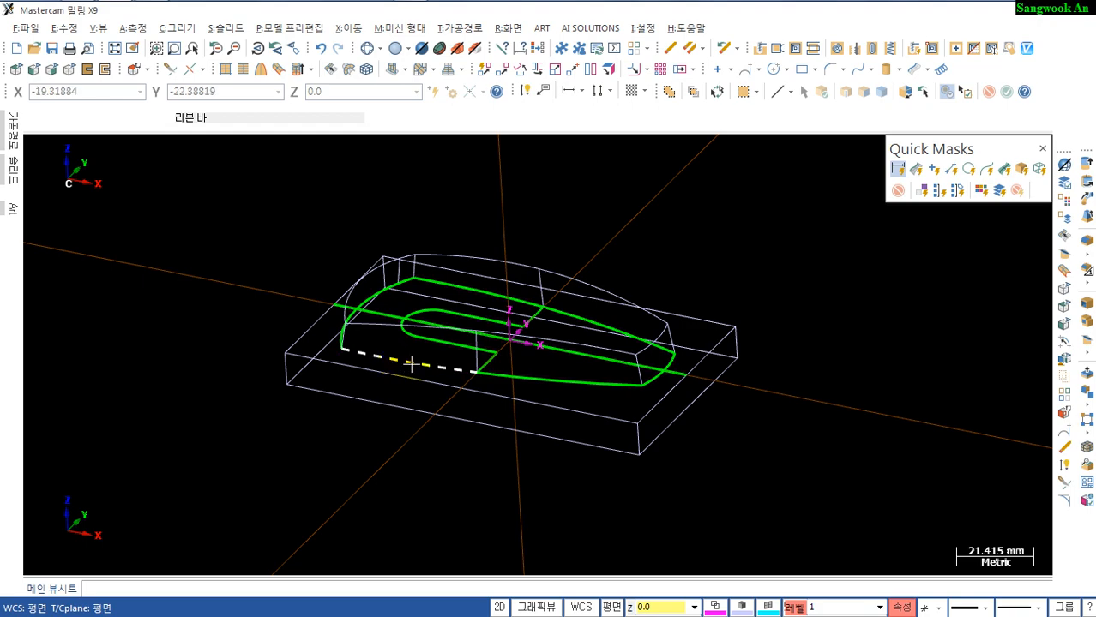
# Consult the part drawing and extrude the closed U-shaped outline around the slot by 20 as a boss added to the existing solid
pyautogui.hotkey('alt', 'Tab')
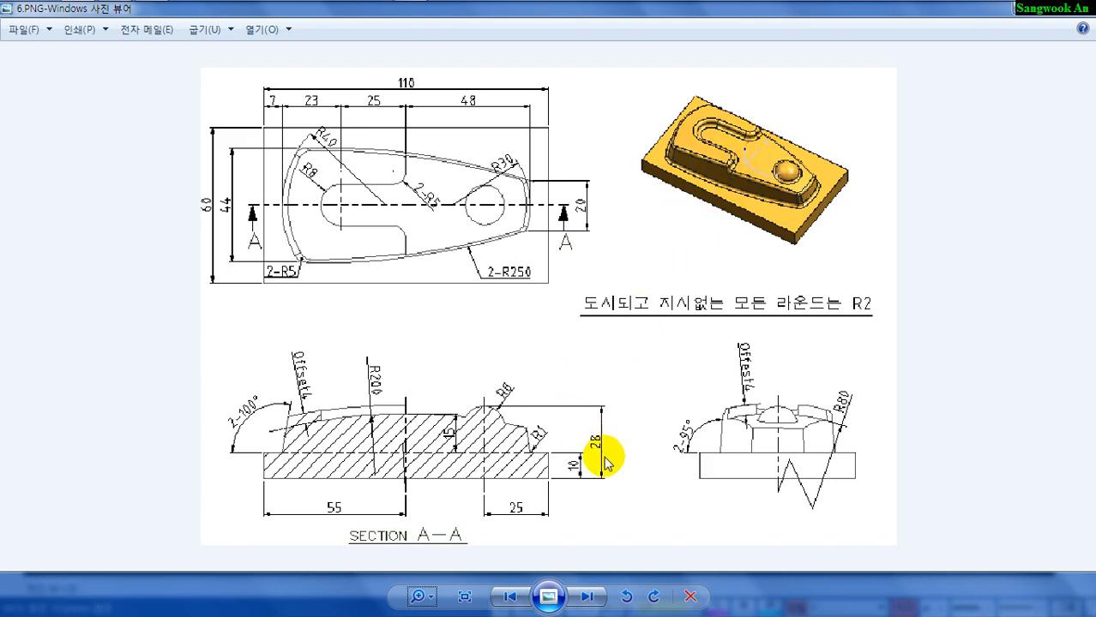
pyautogui.hotkey('alt', 'Tab')
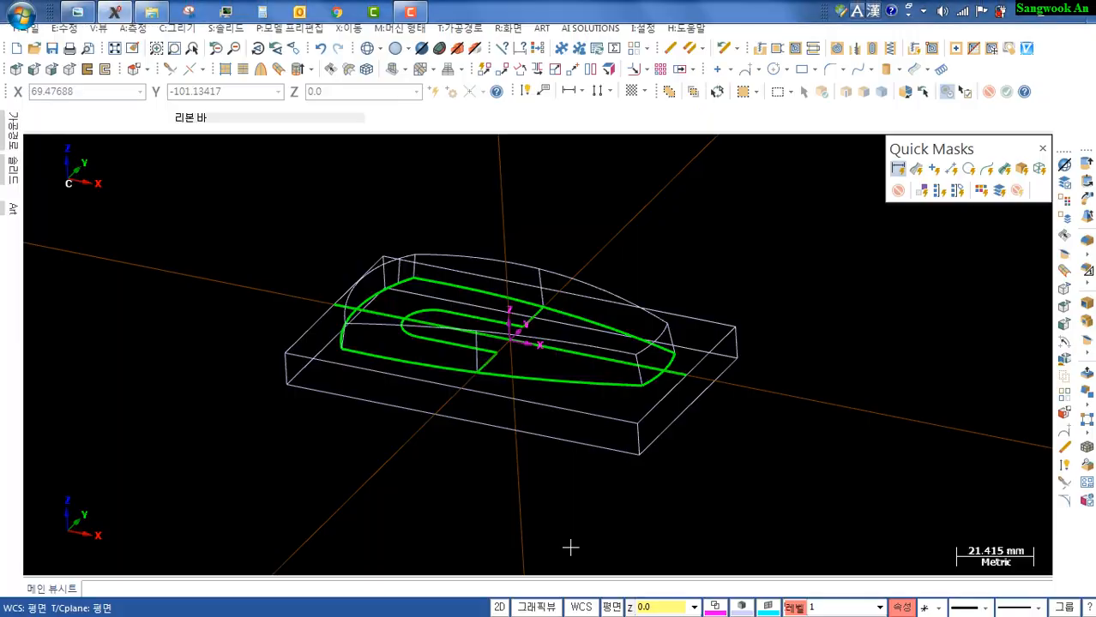
pyautogui.moveTo(548, 444)
pyautogui.mouseDown(button='middle')
pyautogui.moveTo(539, 482)
pyautogui.moveTo(565, 502)
pyautogui.mouseUp(button='middle')
pyautogui.scroll(2, 565, 501)
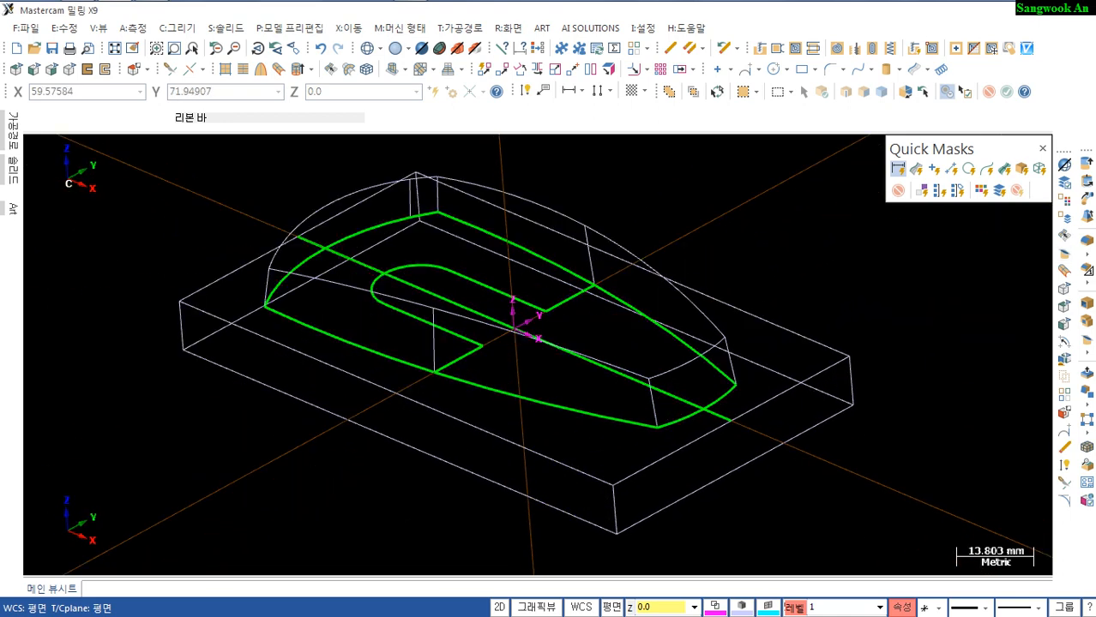
pyautogui.click(1089, 167)
pyautogui.click(362, 225)
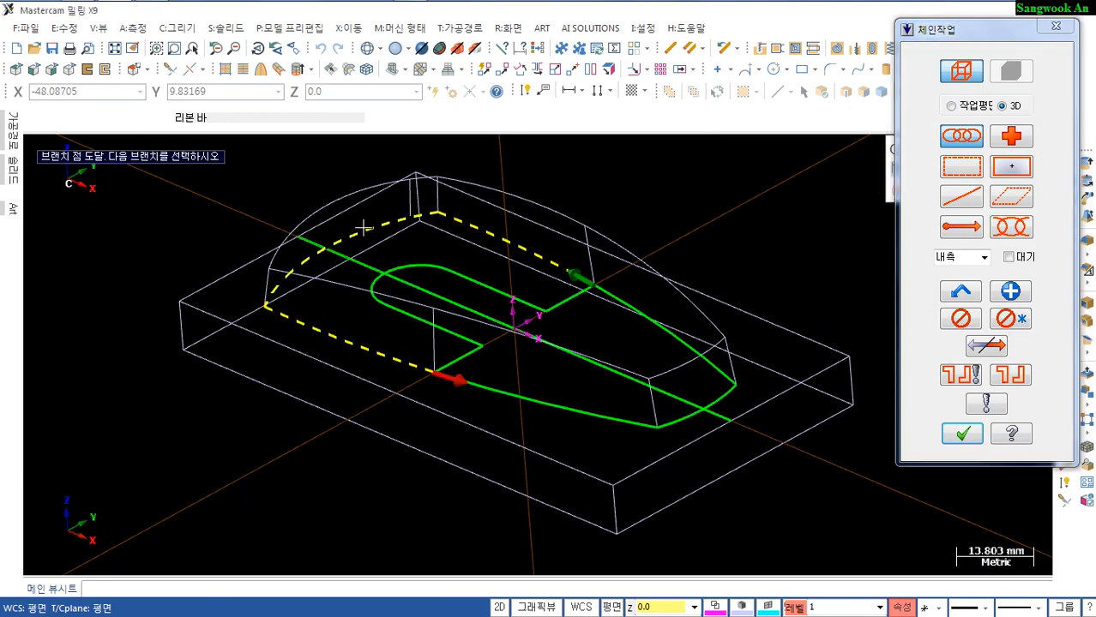
pyautogui.click(569, 305)
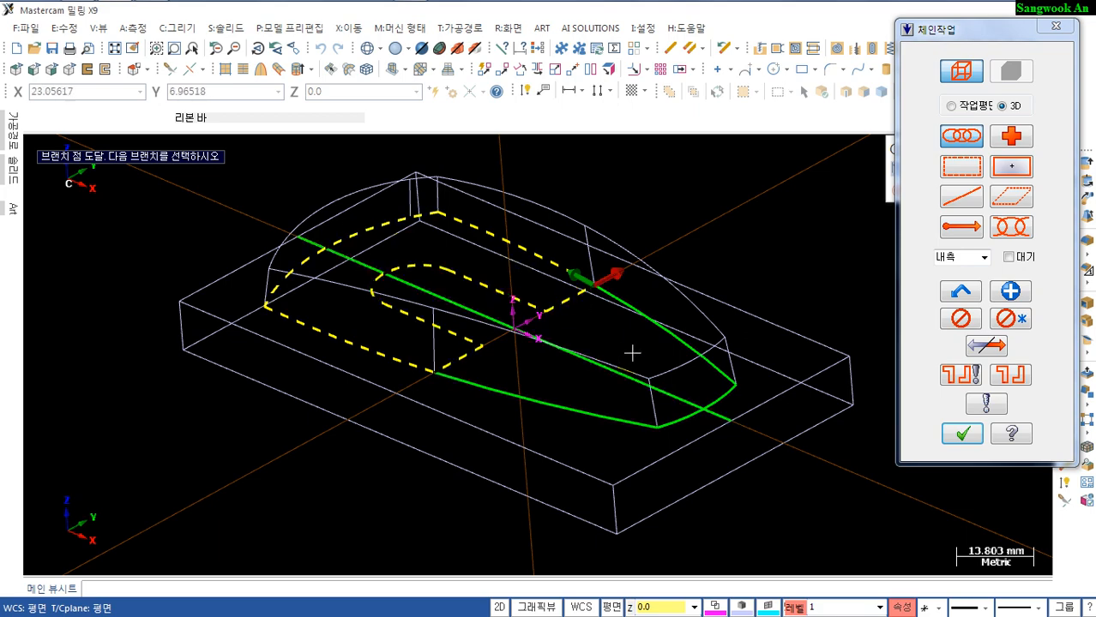
pyautogui.press('Return')
pyautogui.moveTo(641, 347); pyautogui.dragTo(386, 335, button='middle')
pyautogui.moveTo(463, 346); pyautogui.dragTo(474, 318, button='middle')
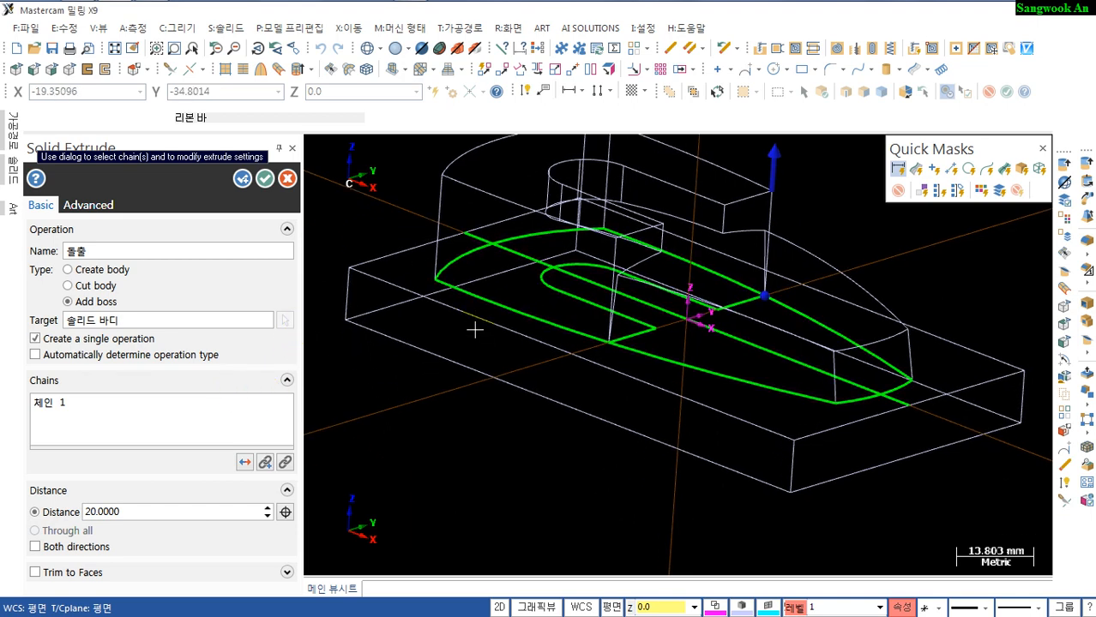
pyautogui.click(138, 514)
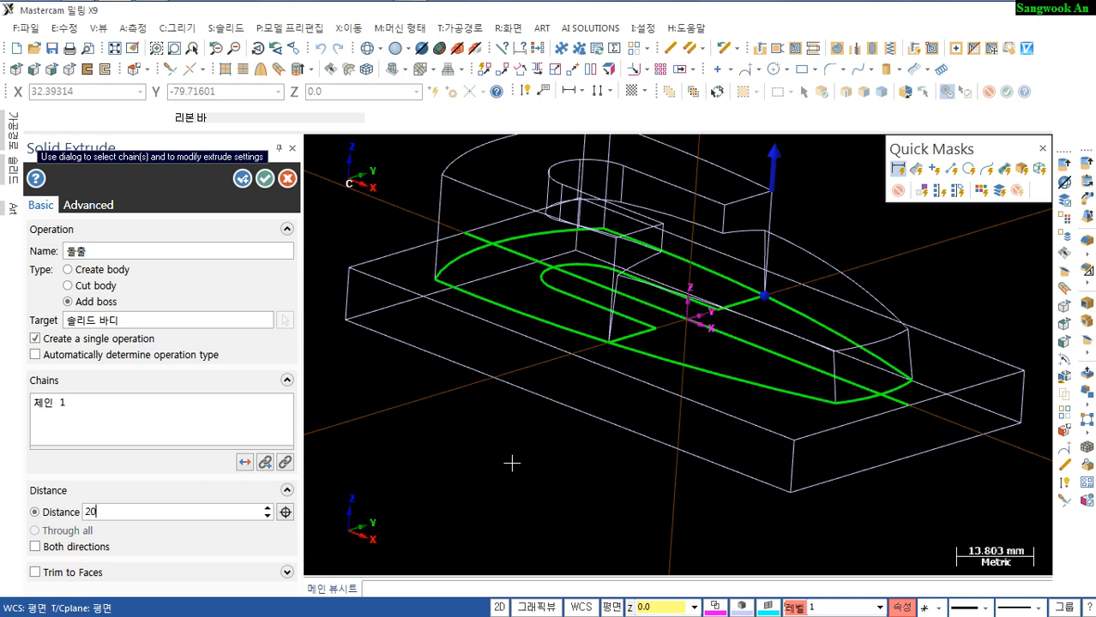
pyautogui.click(265, 178)
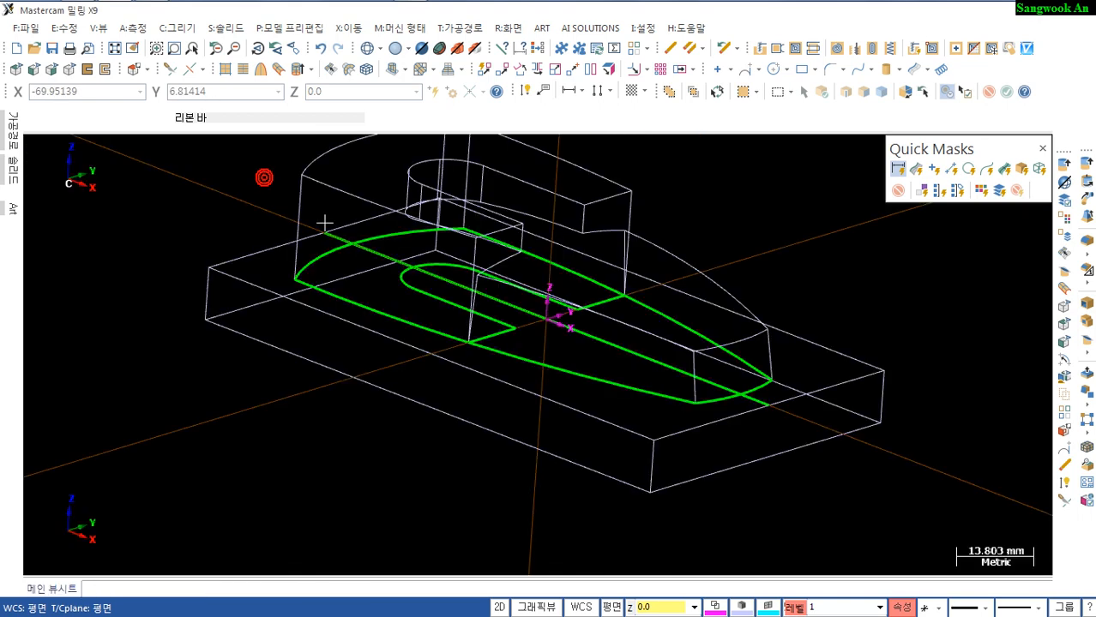
# Select the connected outer outline and slot curves and move them to level 50
pyautogui.scroll(-1, 619, 421)
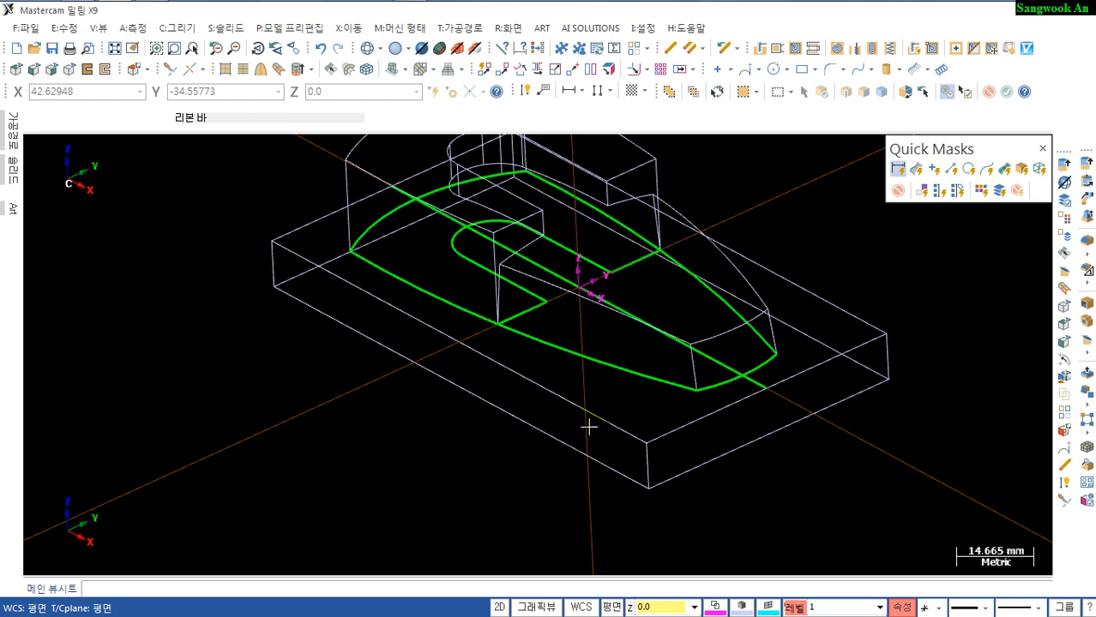
pyautogui.moveTo(590, 426); pyautogui.dragTo(590, 474, button='middle')
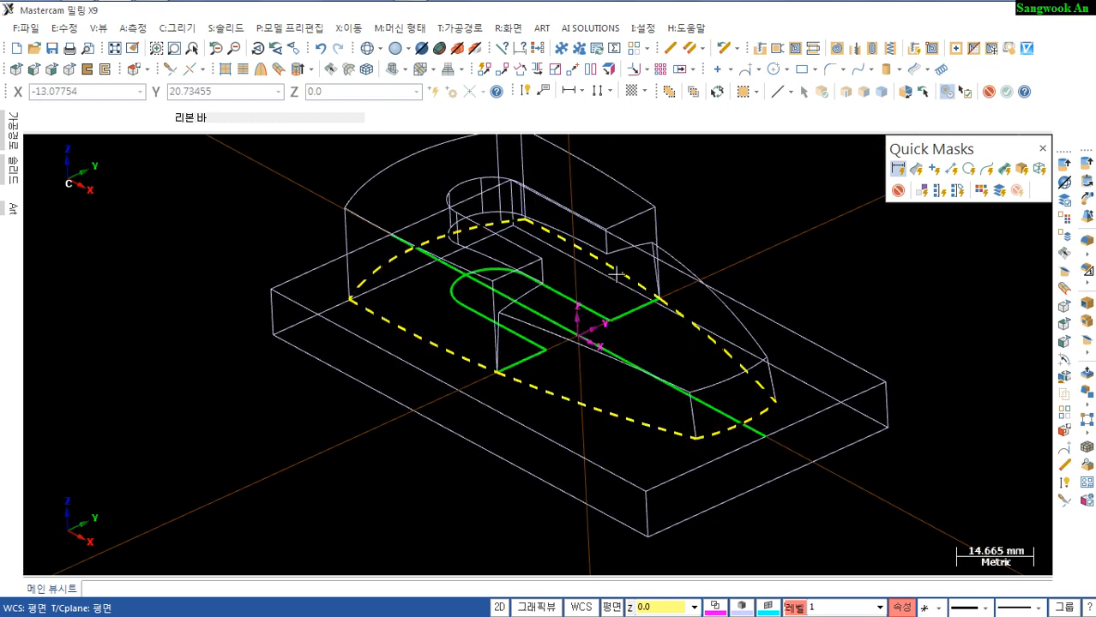
pyautogui.click(534, 355)
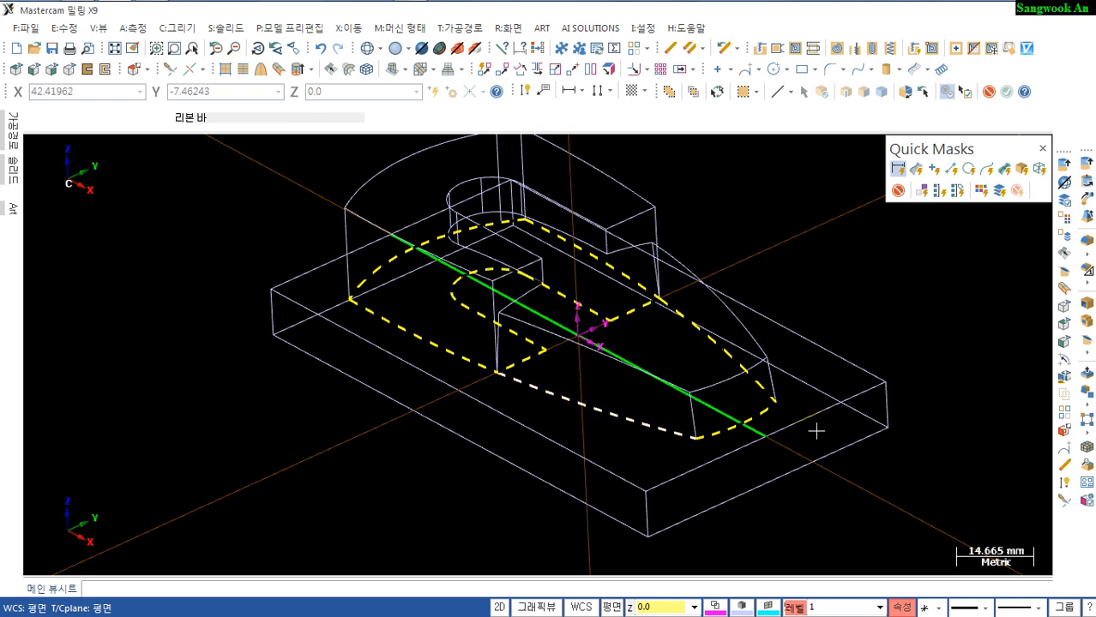
pyautogui.rightClick(794, 607)
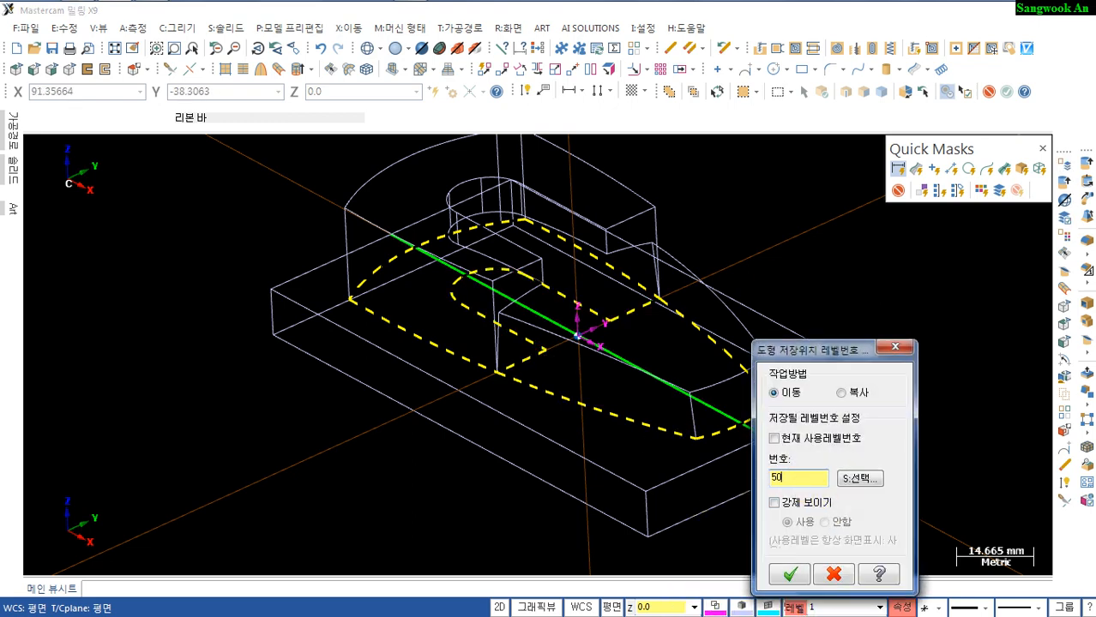
pyautogui.click(802, 580)
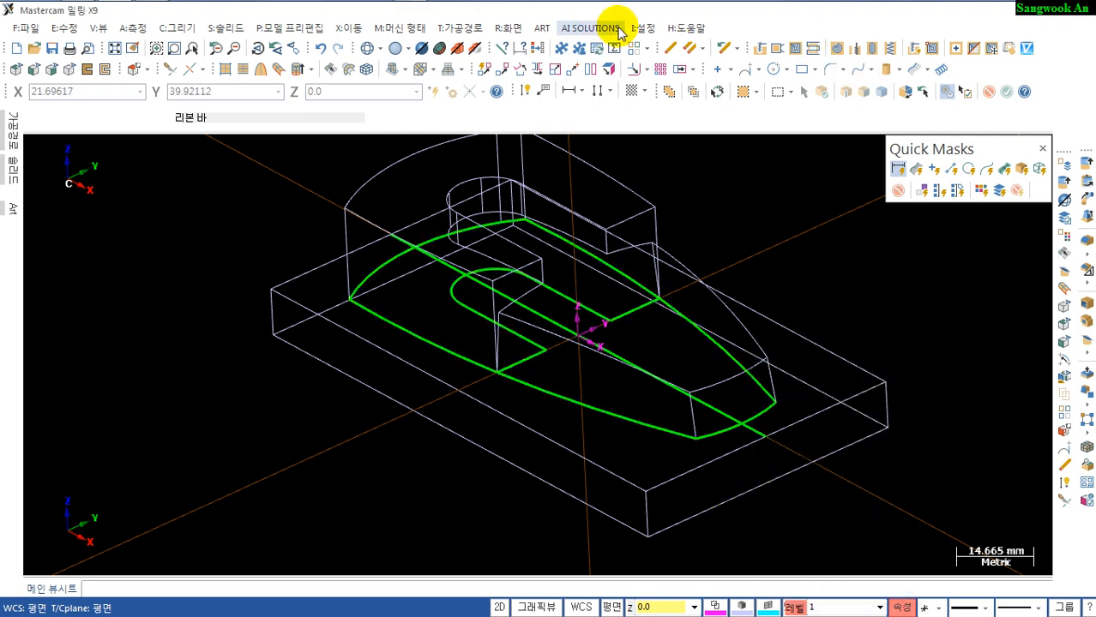
# Name level 50 "solid curves" and hide it
pyautogui.click(802, 607)
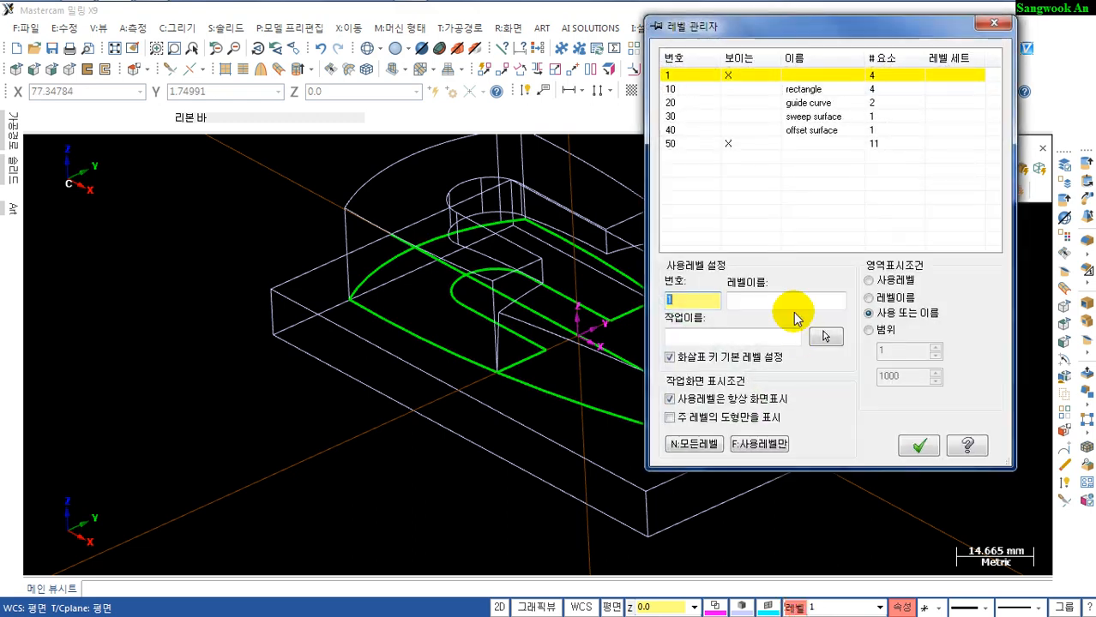
pyautogui.doubleClick(796, 146)
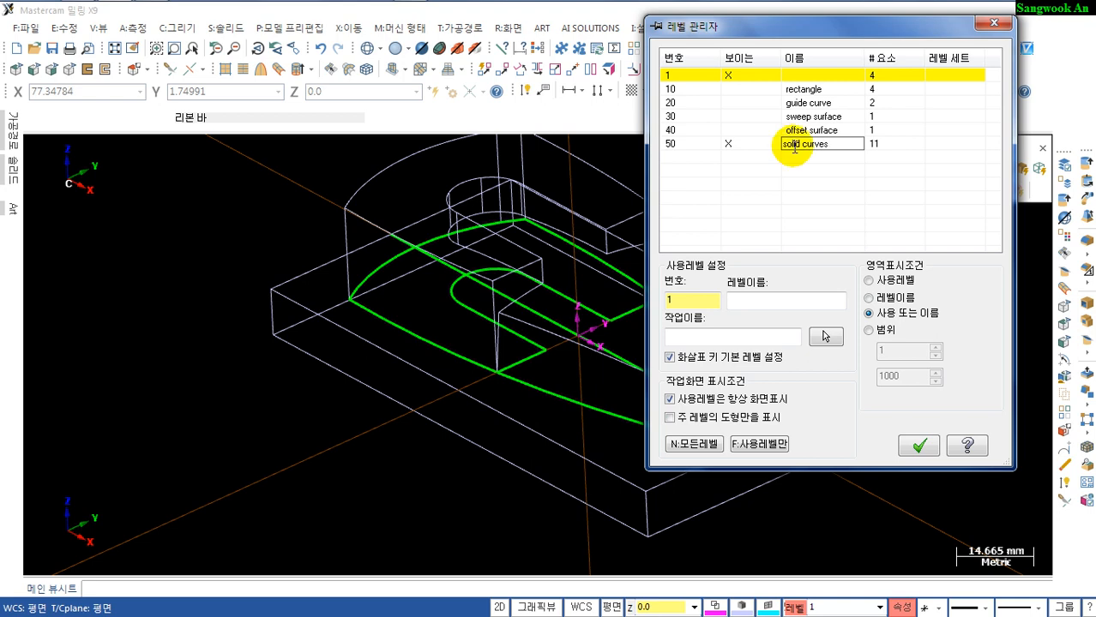
pyautogui.click(728, 146)
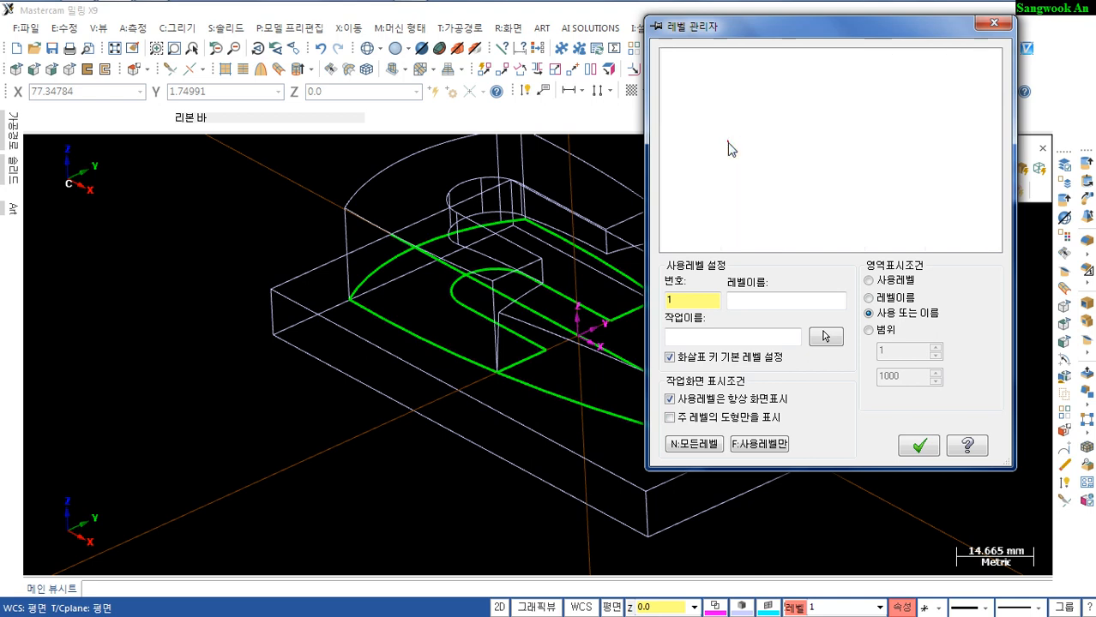
pyautogui.click(919, 446)
# Switch the solid from wireframe to shaded display
pyautogui.moveTo(556, 461); pyautogui.dragTo(554, 439, button='middle')
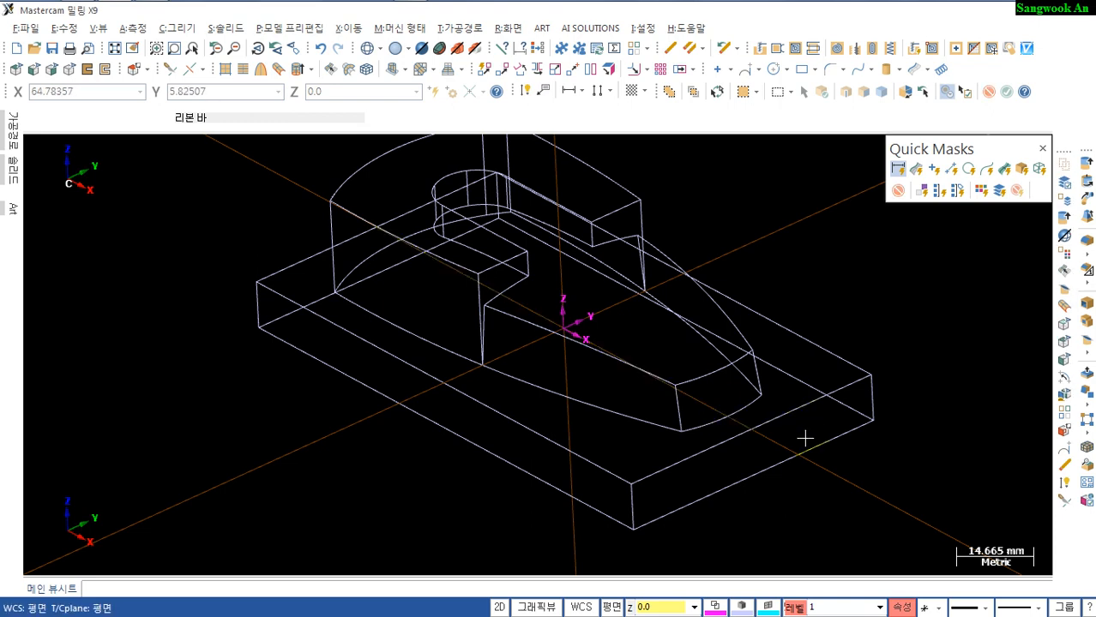
pyautogui.moveTo(805, 438)
pyautogui.mouseDown(button='middle')
pyautogui.moveTo(804, 428)
pyautogui.moveTo(804, 438)
pyautogui.mouseUp(button='middle')
pyautogui.hotkey('alt', 's')
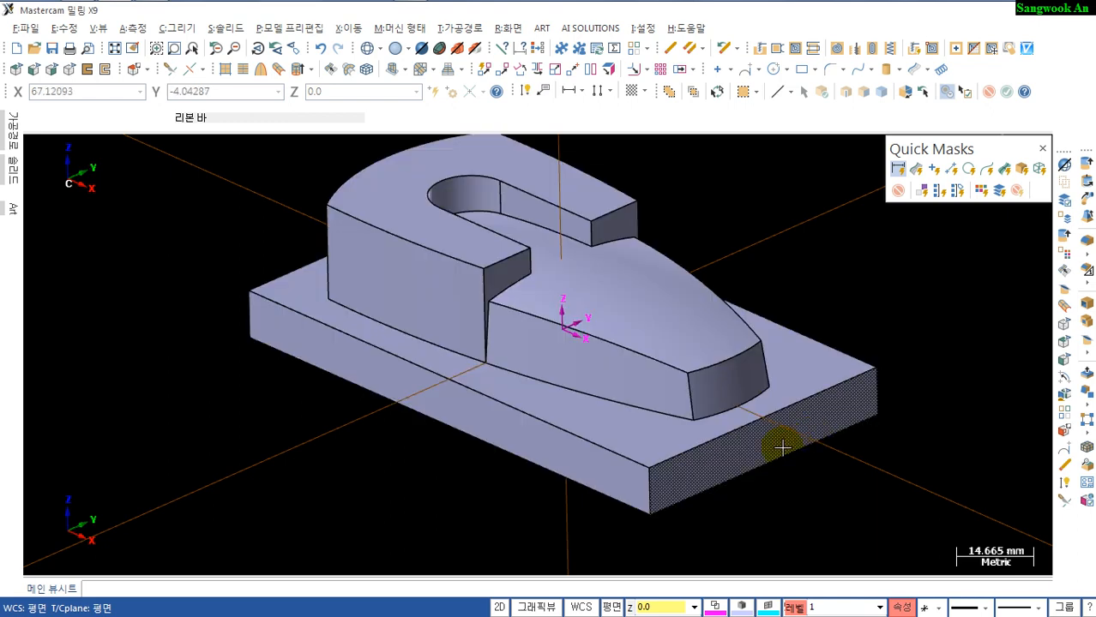
pyautogui.moveTo(678, 421)
pyautogui.mouseDown(button='middle')
pyautogui.moveTo(673, 457)
pyautogui.moveTo(641, 447)
pyautogui.moveTo(655, 410)
pyautogui.mouseUp(button='middle')
pyautogui.scroll(-1, 680, 457)
pyautogui.scroll(-3, 678, 457)
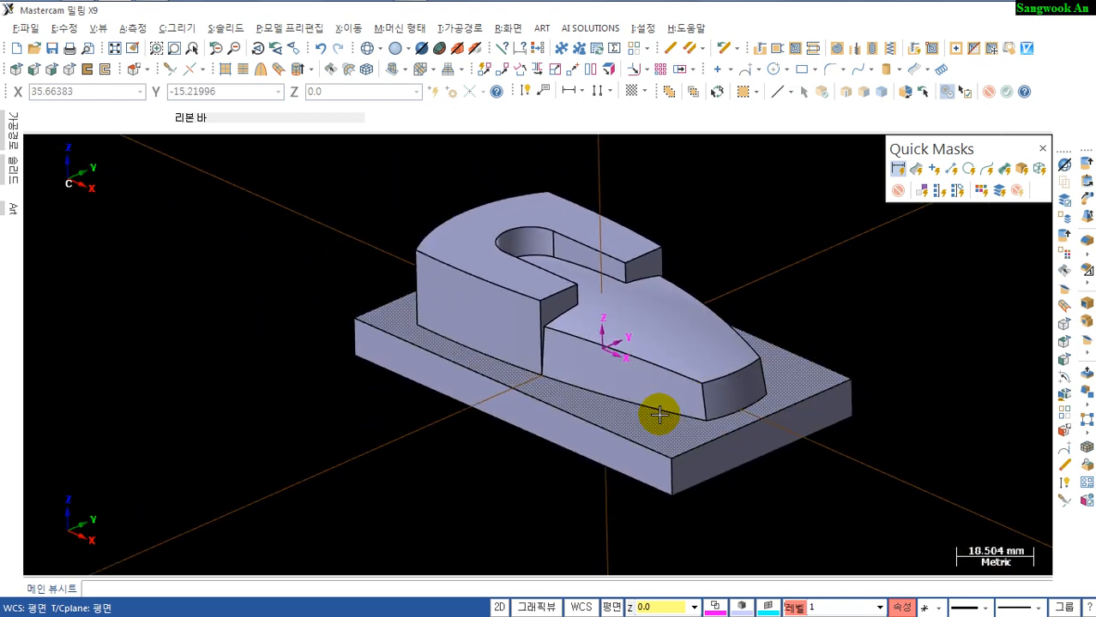
# Draft the raised body's two long side faces by 5 degrees, using the base plate's upper face as the reference
pyautogui.click(1087, 394)
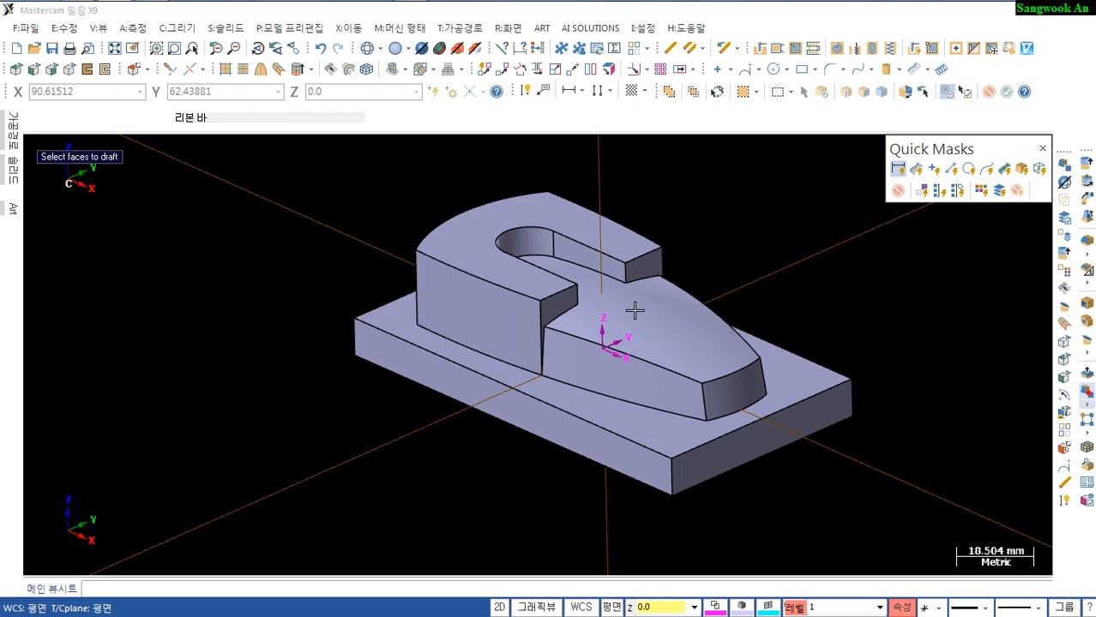
pyautogui.click(495, 304)
pyautogui.moveTo(789, 331); pyautogui.dragTo(656, 360, button='middle')
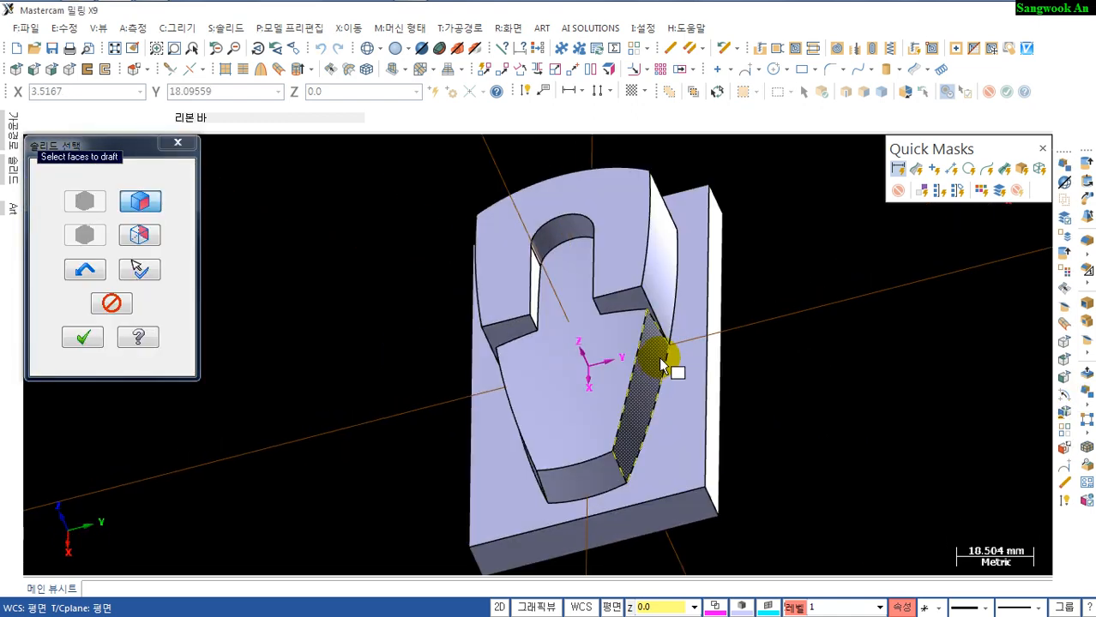
pyautogui.click(657, 269)
pyautogui.press('Return')
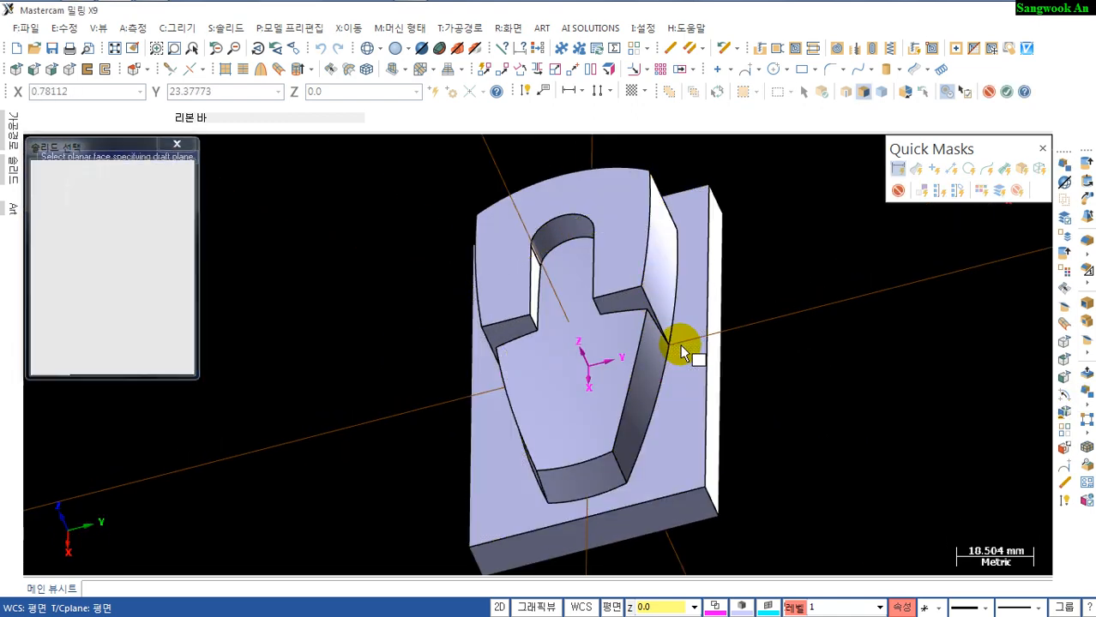
pyautogui.click(578, 422)
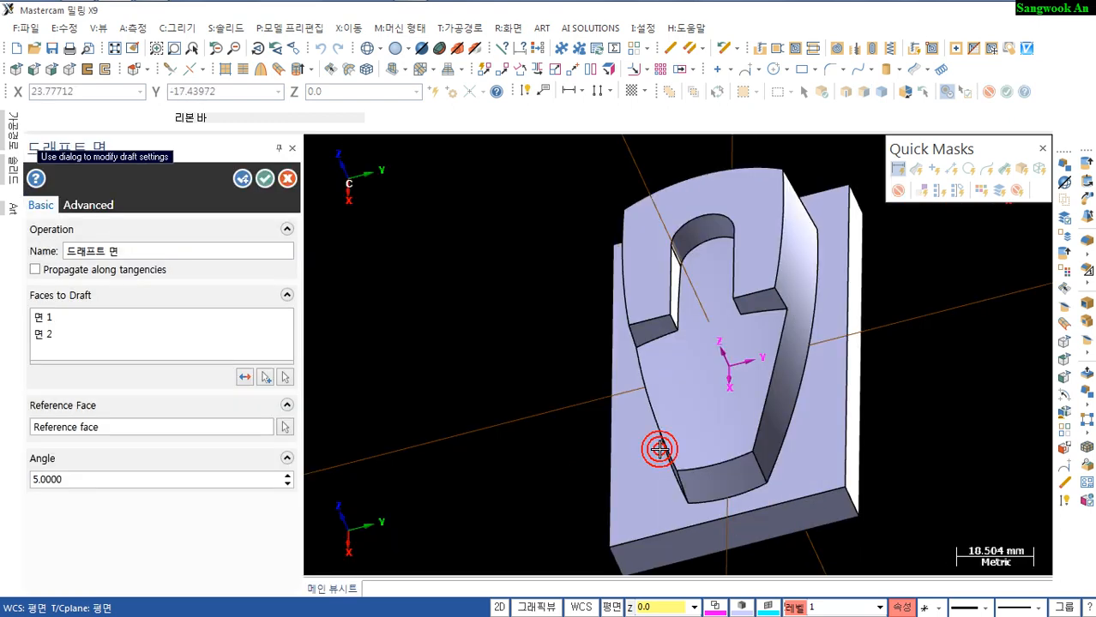
pyautogui.moveTo(632, 440); pyautogui.dragTo(767, 442, button='middle')
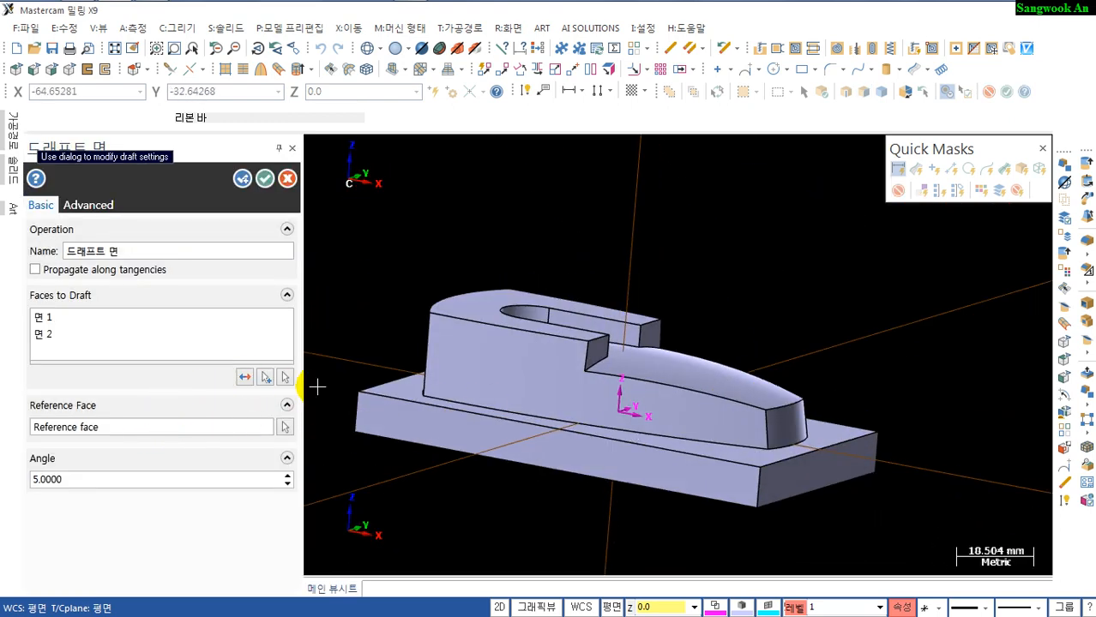
pyautogui.keyDown('alt'); pyautogui.moveTo(434, 398); pyautogui.dragTo(558, 361, button='middle'); pyautogui.keyUp('alt')
pyautogui.click(241, 183)
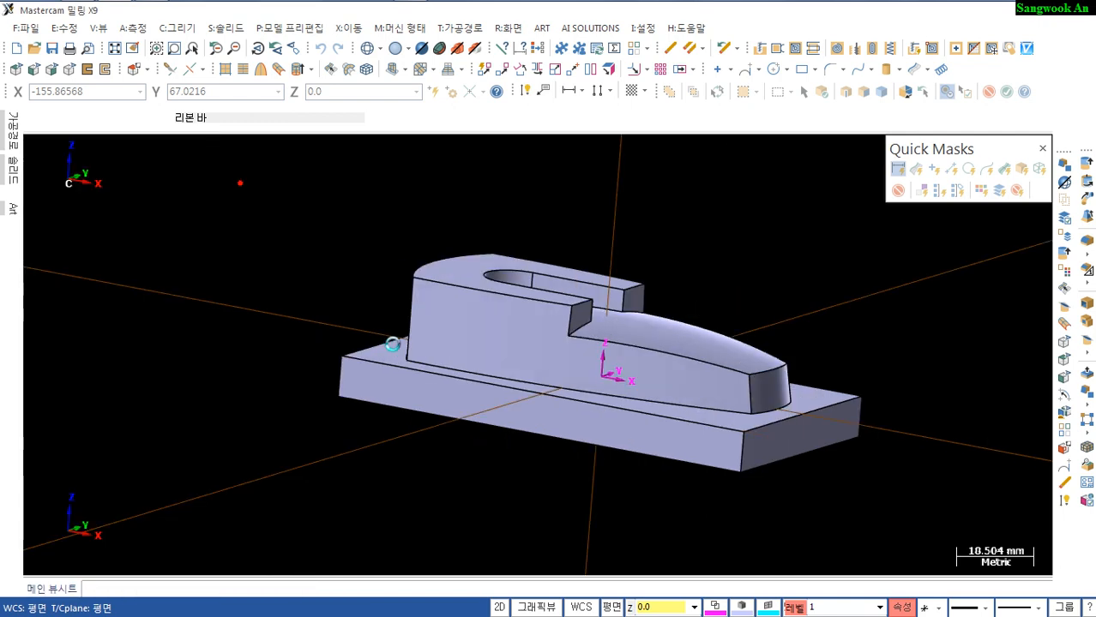
# Draft the curved end face beside the slot's closed end by 10 degrees, using the base plate's upper face as the reference
pyautogui.moveTo(403, 347); pyautogui.dragTo(513, 403, button='middle')
pyautogui.click(385, 287)
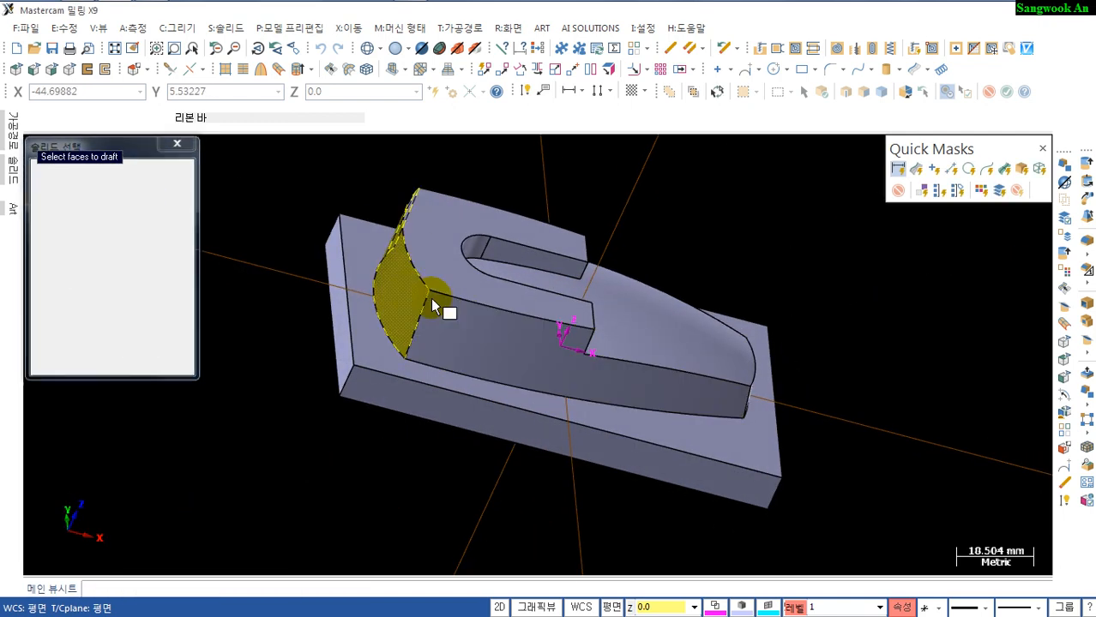
pyautogui.press('Return')
pyautogui.click(381, 356)
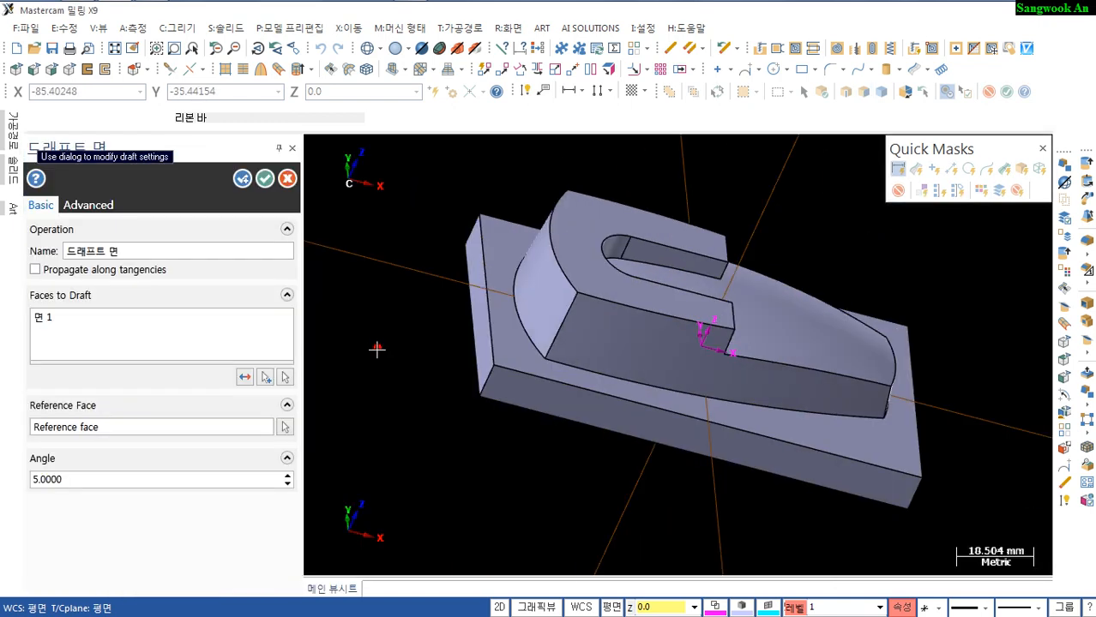
pyautogui.moveTo(82, 479); pyautogui.dragTo(2, 485)
pyautogui.write('1')
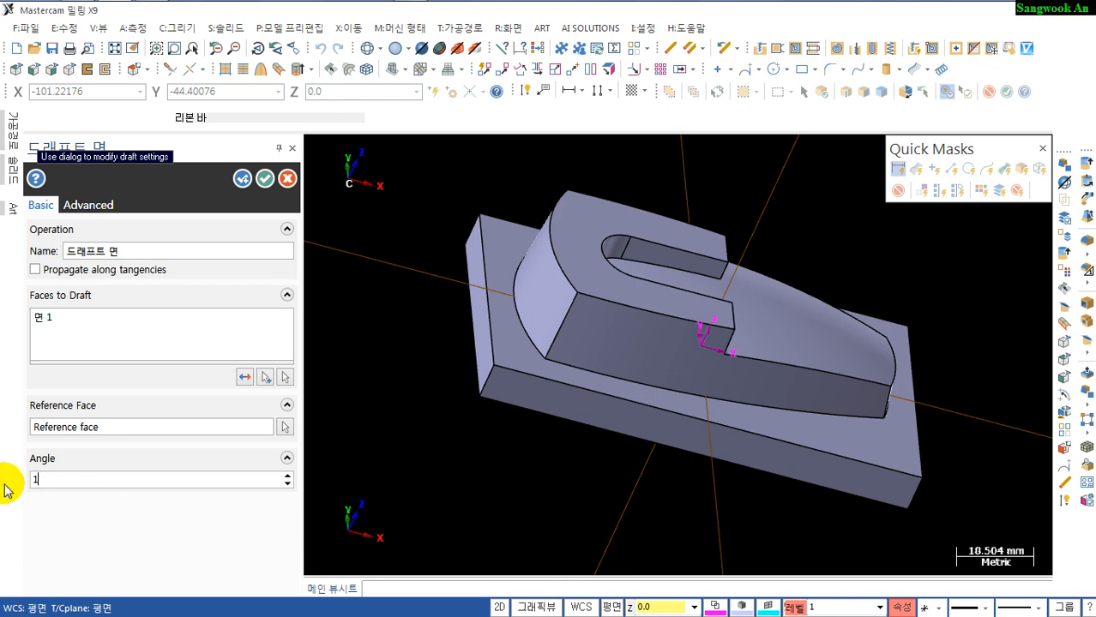
pyautogui.write('0')
pyautogui.press('Return')
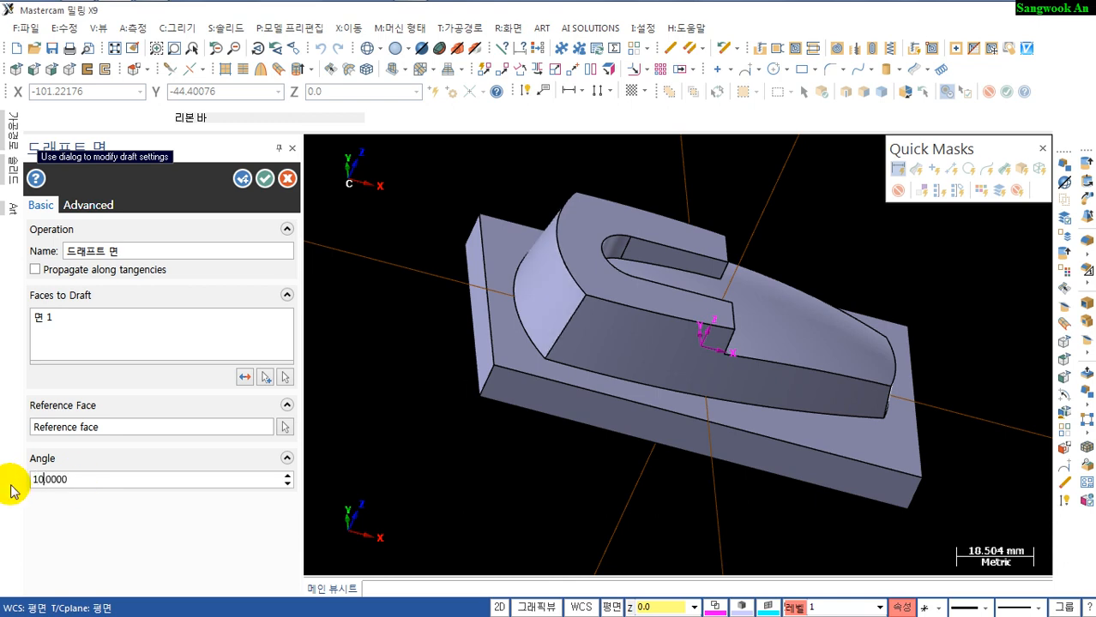
pyautogui.click(265, 178)
# Show level 40, which holds the offset surface
pyautogui.moveTo(481, 283); pyautogui.dragTo(708, 530, button='middle')
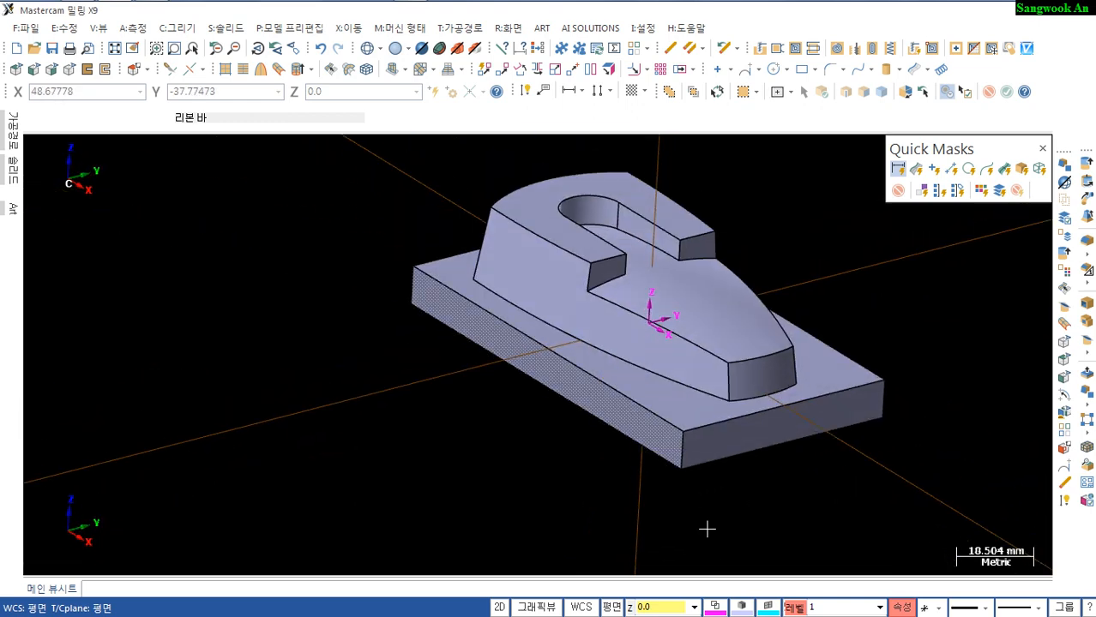
pyautogui.click(795, 607)
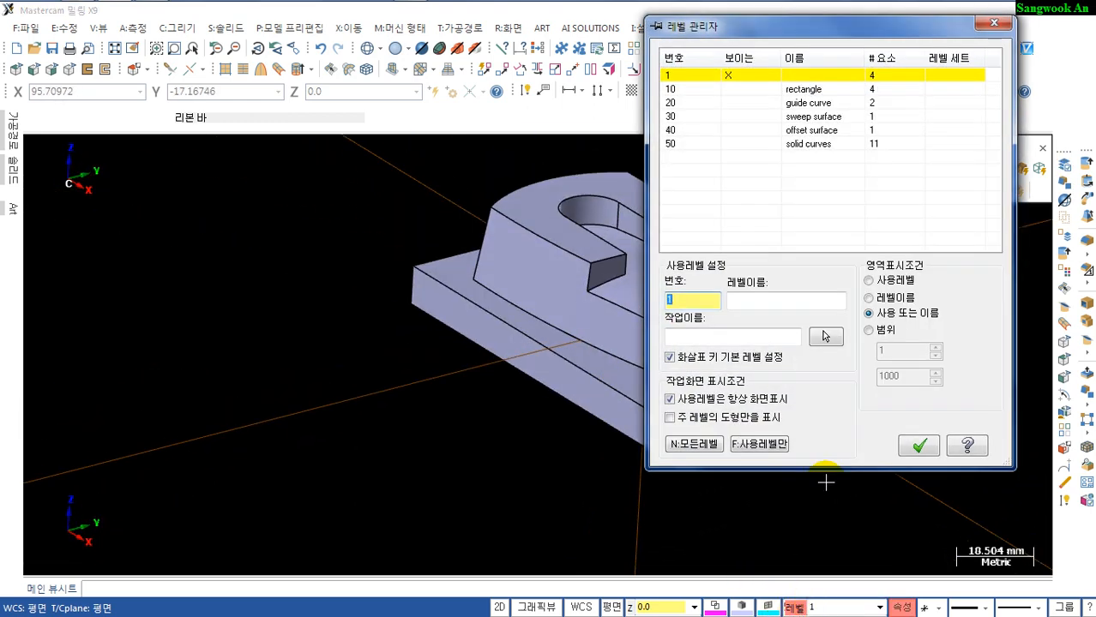
pyautogui.click(772, 130)
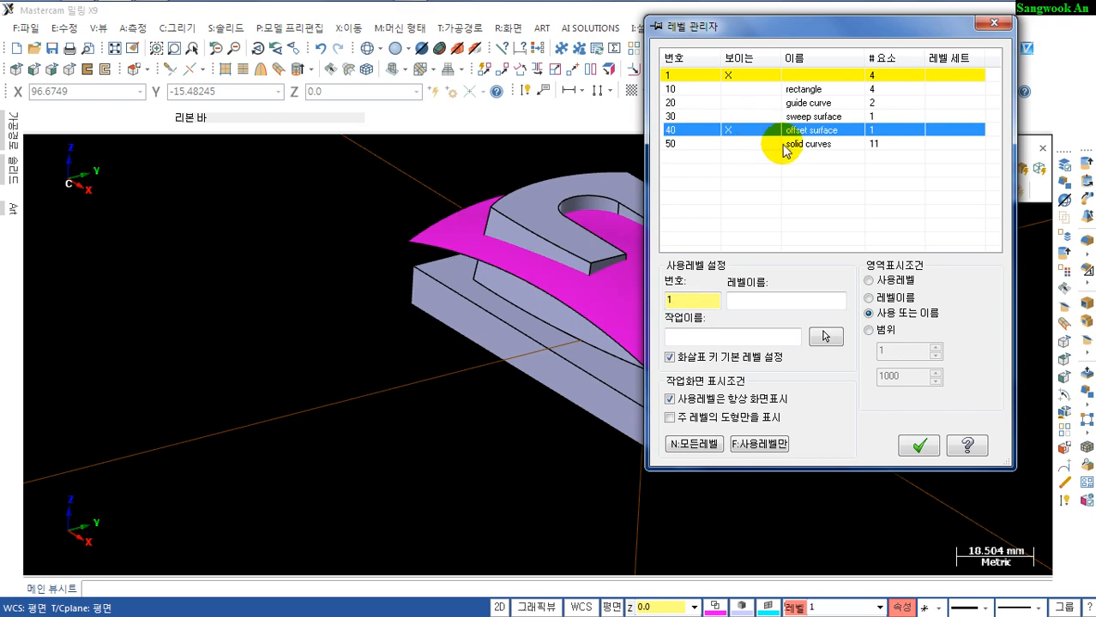
pyautogui.click(920, 447)
# Trim the solid to the magenta offset surface, keeping the portion below the surface
pyautogui.moveTo(685, 470); pyautogui.dragTo(777, 510, button='middle')
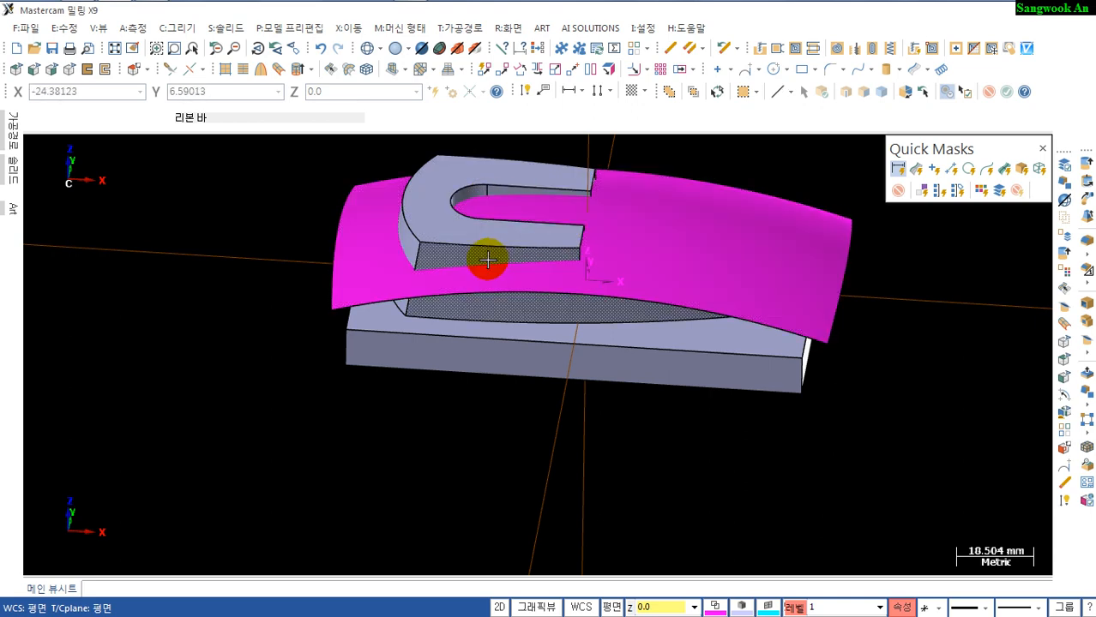
pyautogui.moveTo(779, 248); pyautogui.dragTo(708, 281, button='middle')
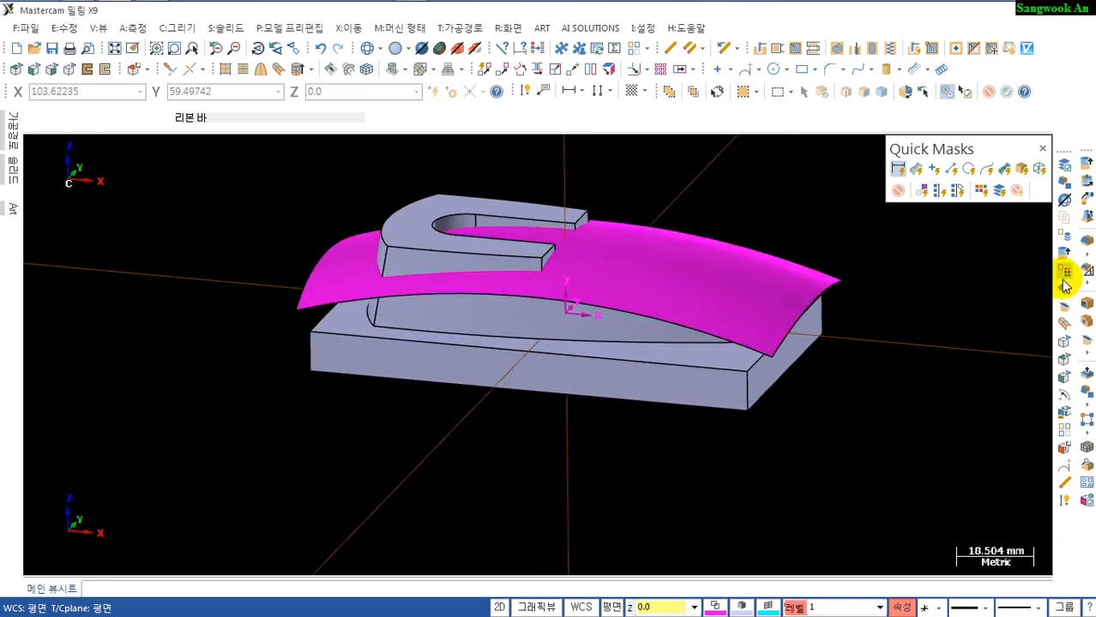
pyautogui.click(1087, 369)
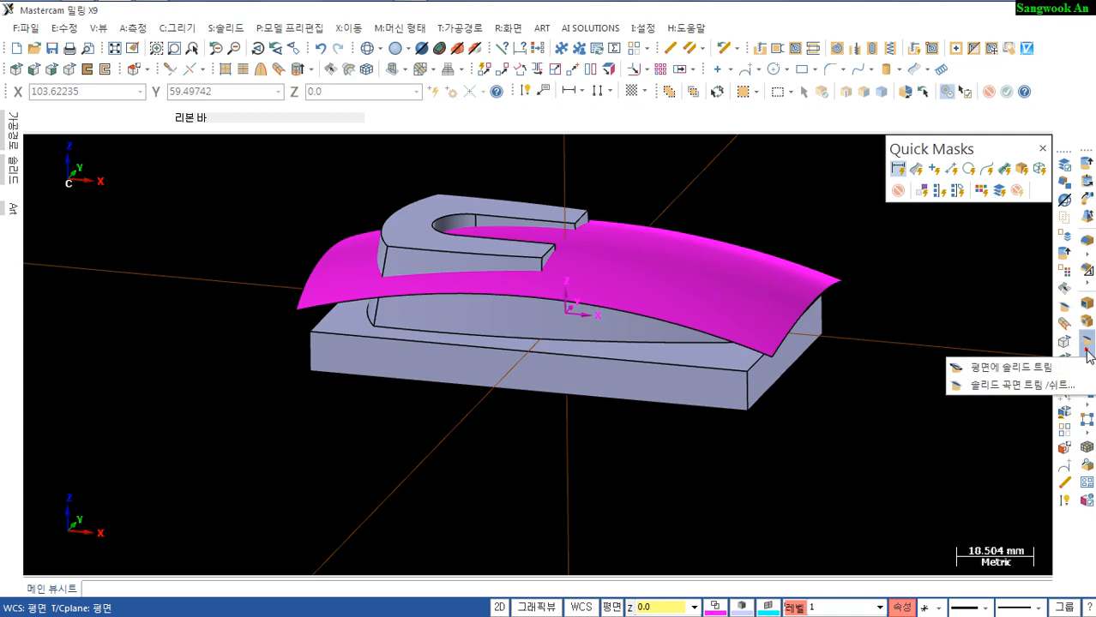
pyautogui.click(1023, 384)
pyautogui.click(499, 319)
pyautogui.press('Return')
pyautogui.click(728, 280)
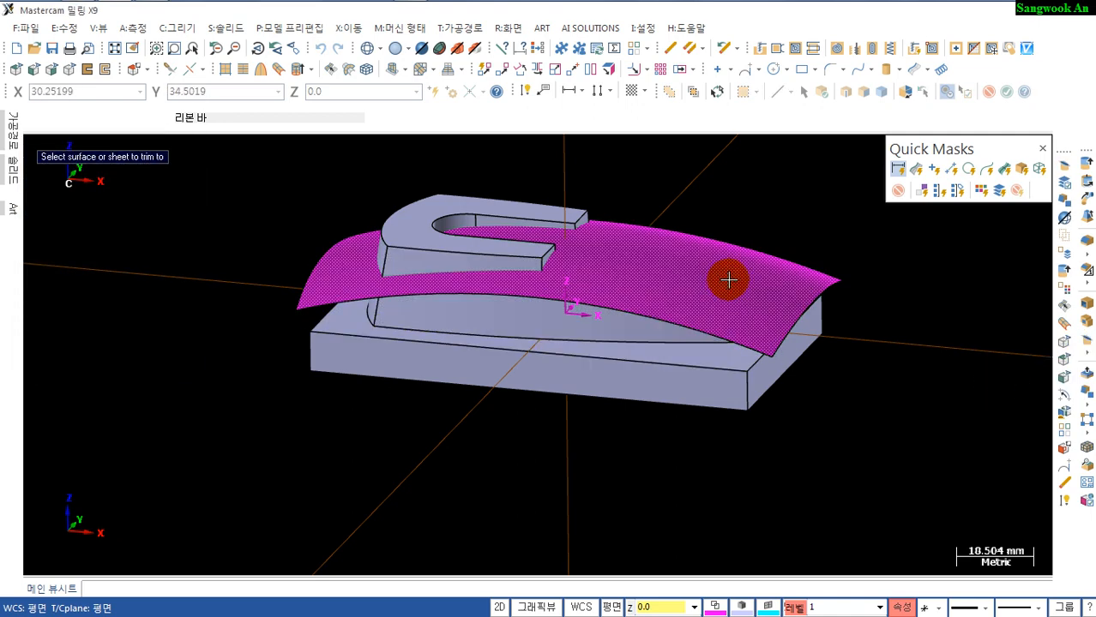
pyautogui.moveTo(589, 362); pyautogui.dragTo(525, 383, button='middle')
pyautogui.click(266, 178)
# Hide level 40, which holds the offset surface
pyautogui.click(640, 323)
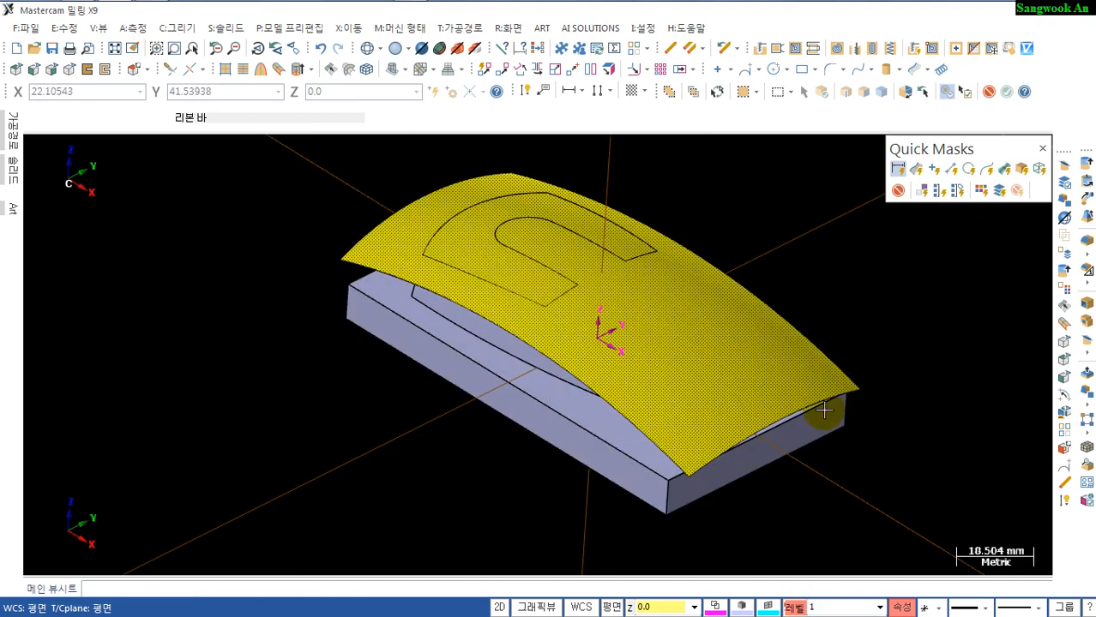
pyautogui.click(794, 607)
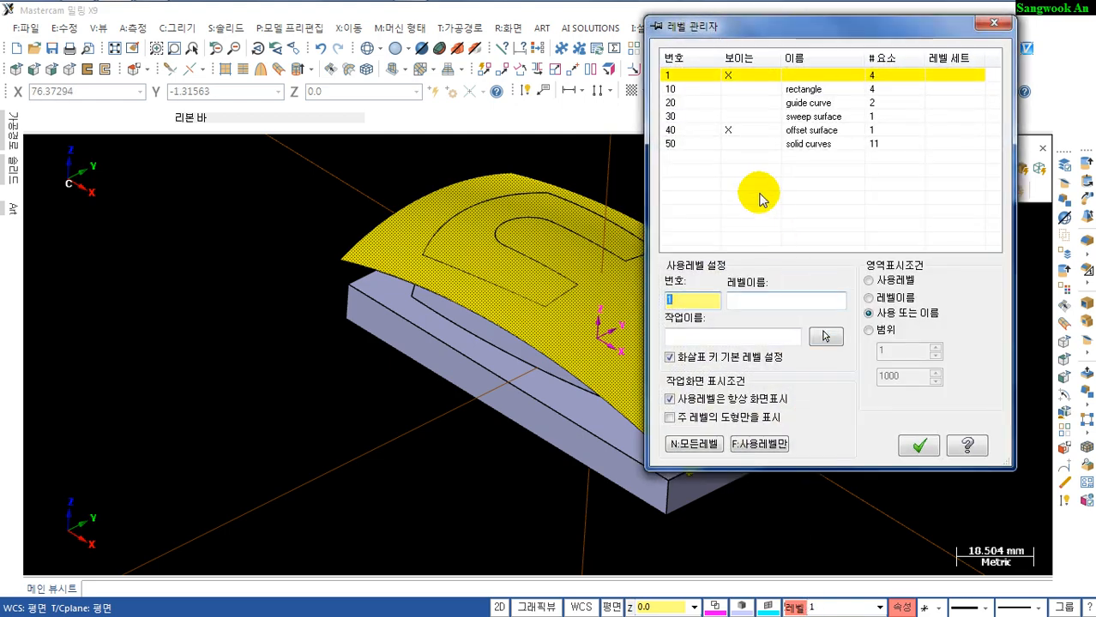
pyautogui.click(729, 130)
pyautogui.click(917, 445)
pyautogui.moveTo(701, 391); pyautogui.dragTo(736, 376, button='middle')
pyautogui.click(739, 375)
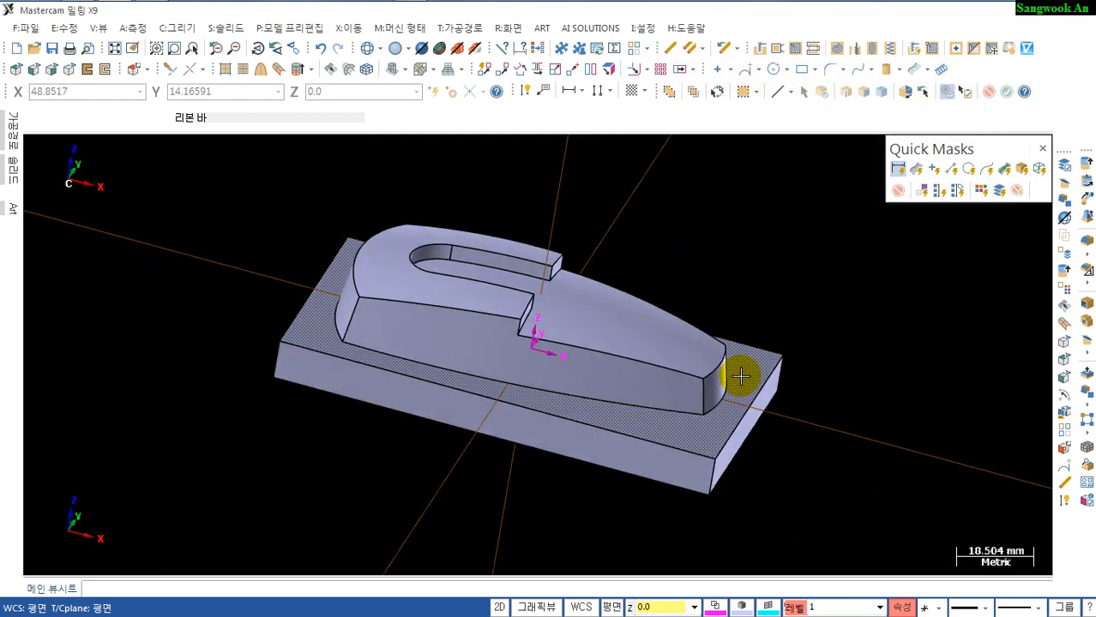
# Consult the part drawing and create a point at relative offset -25,20 from the base plate's lower corner at the narrow end, in the front plane
pyautogui.hotkey('alt', 'Tab')
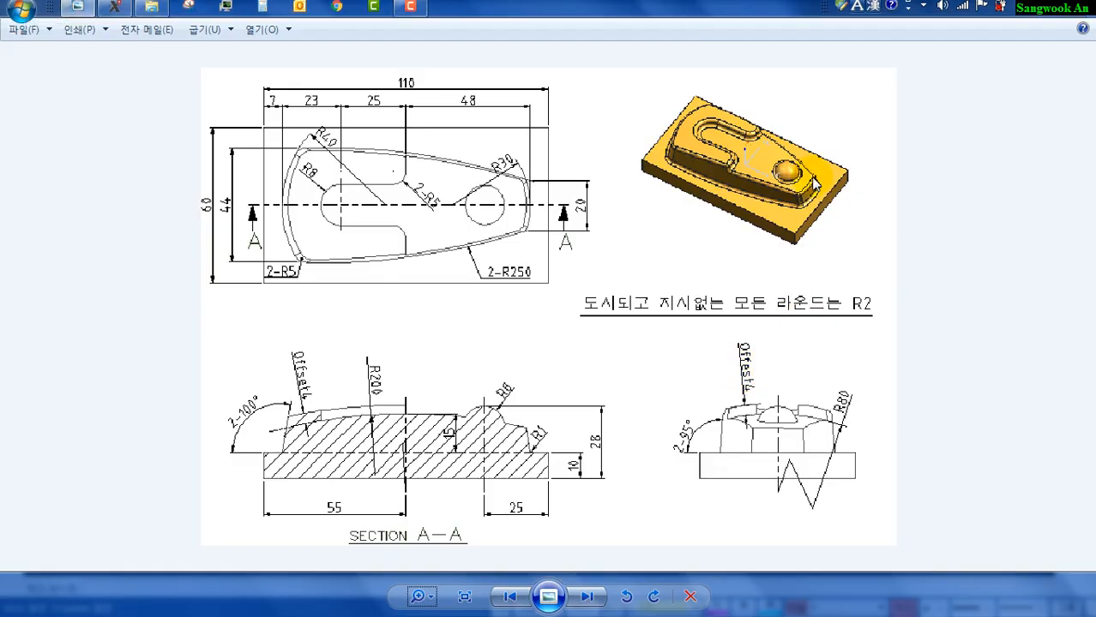
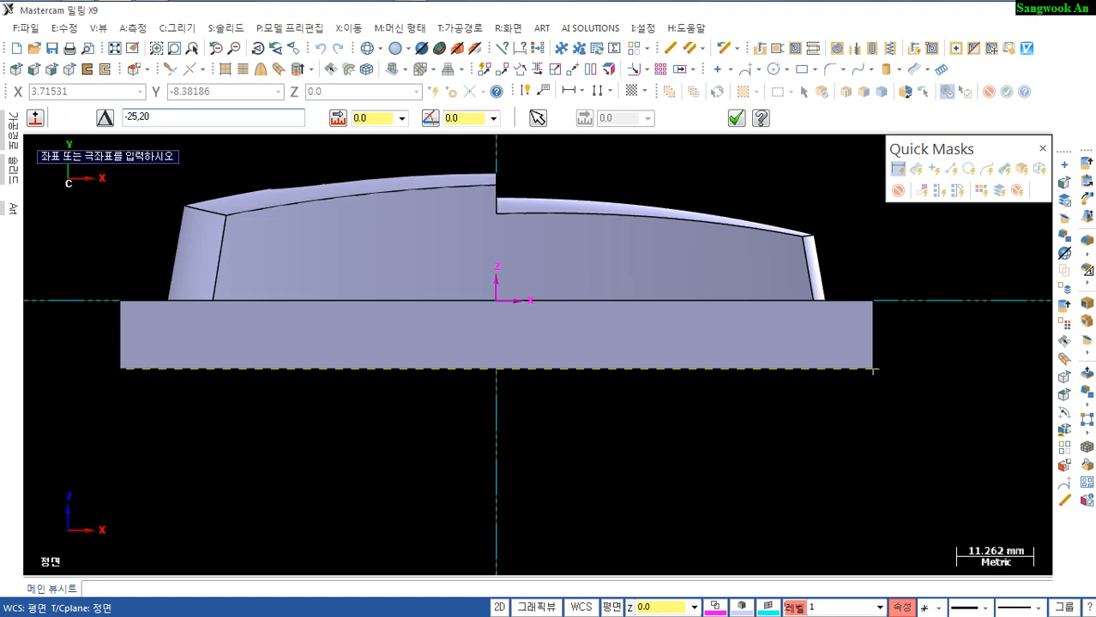
pyautogui.press('Return')
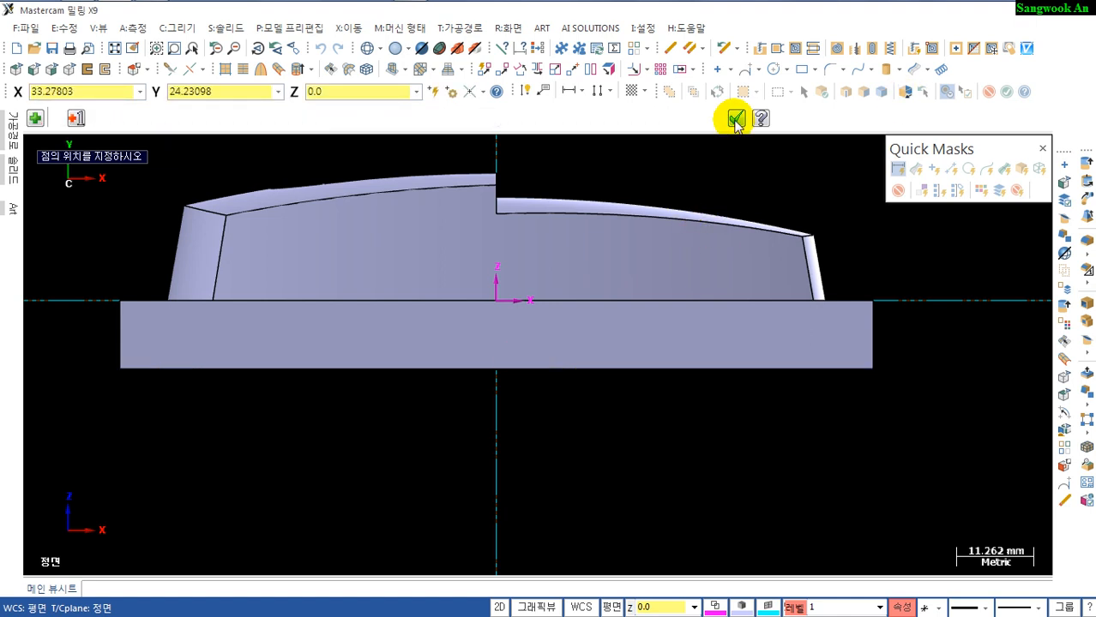
pyautogui.click(736, 119)
# Switch the solid from shaded to wireframe display
pyautogui.click(869, 302)
pyautogui.hotkey('alt', 's')
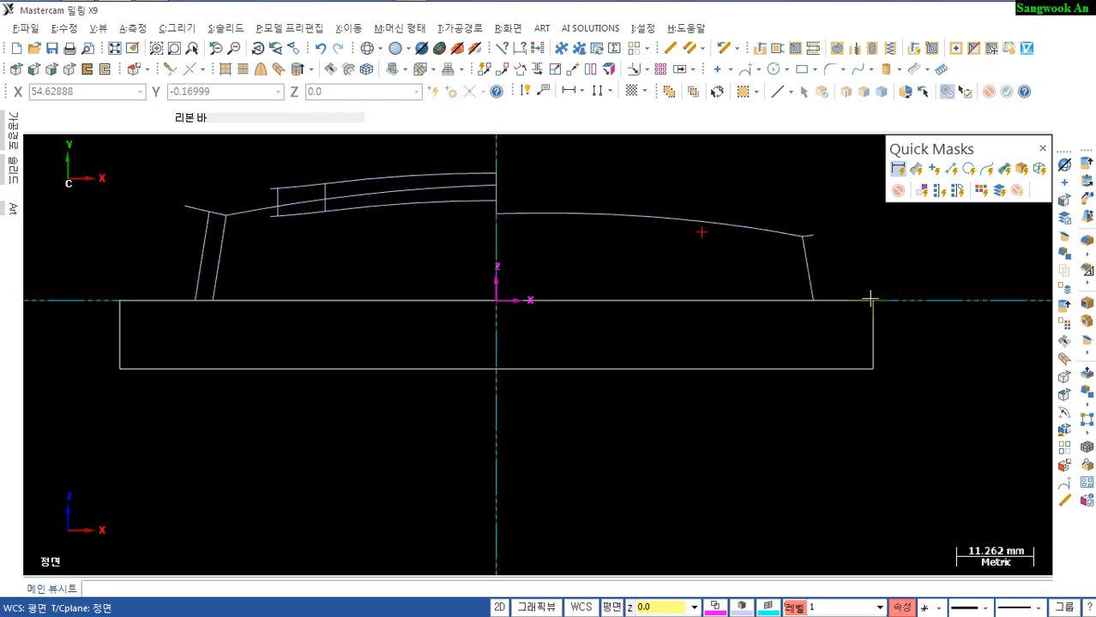
pyautogui.scroll(3, 739, 260)
pyautogui.scroll(-10, 688, 242)
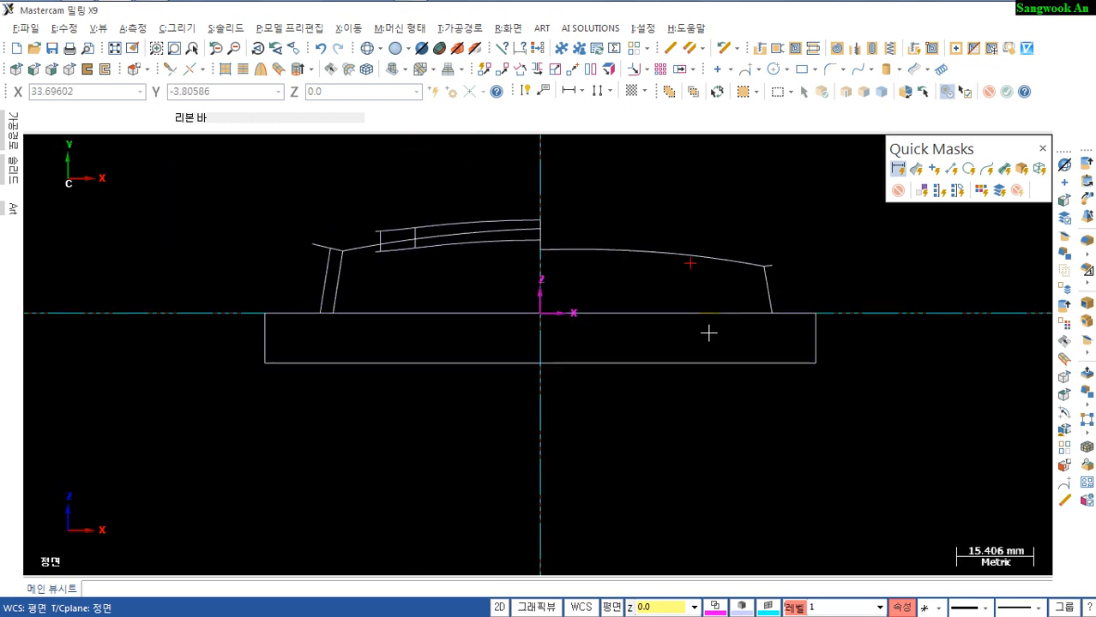
pyautogui.moveTo(723, 345); pyautogui.dragTo(636, 325, button='middle')
pyautogui.scroll(3, 637, 325)
pyautogui.scroll(-2, 643, 329)
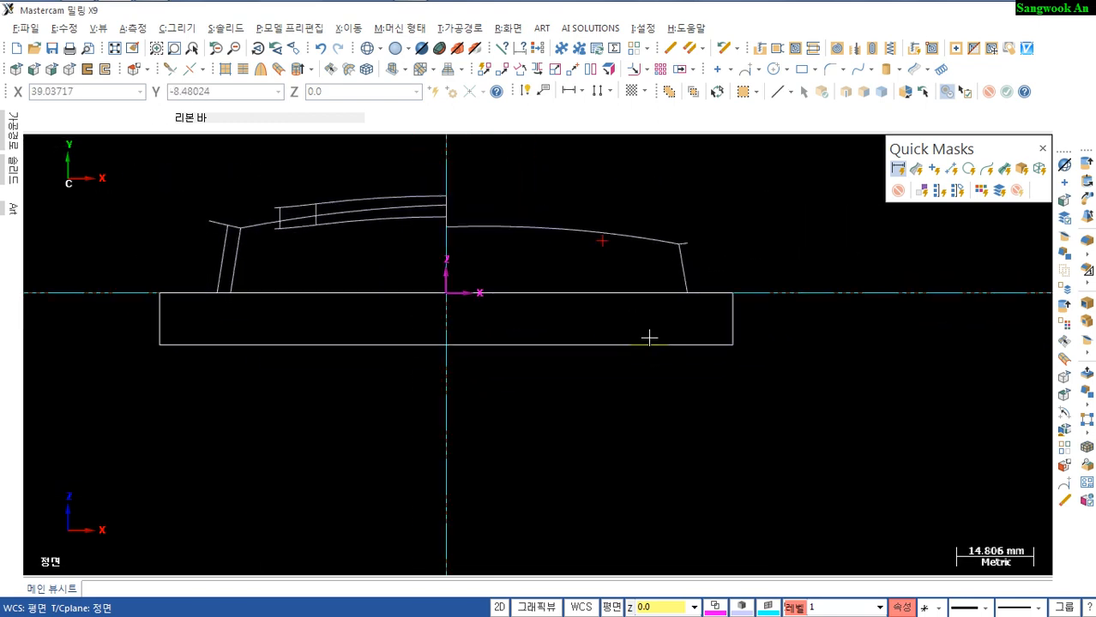
# Dimension the new point's horizontal and vertical distances from the base plate's lower corner
pyautogui.press('d')
pyautogui.click(733, 344)
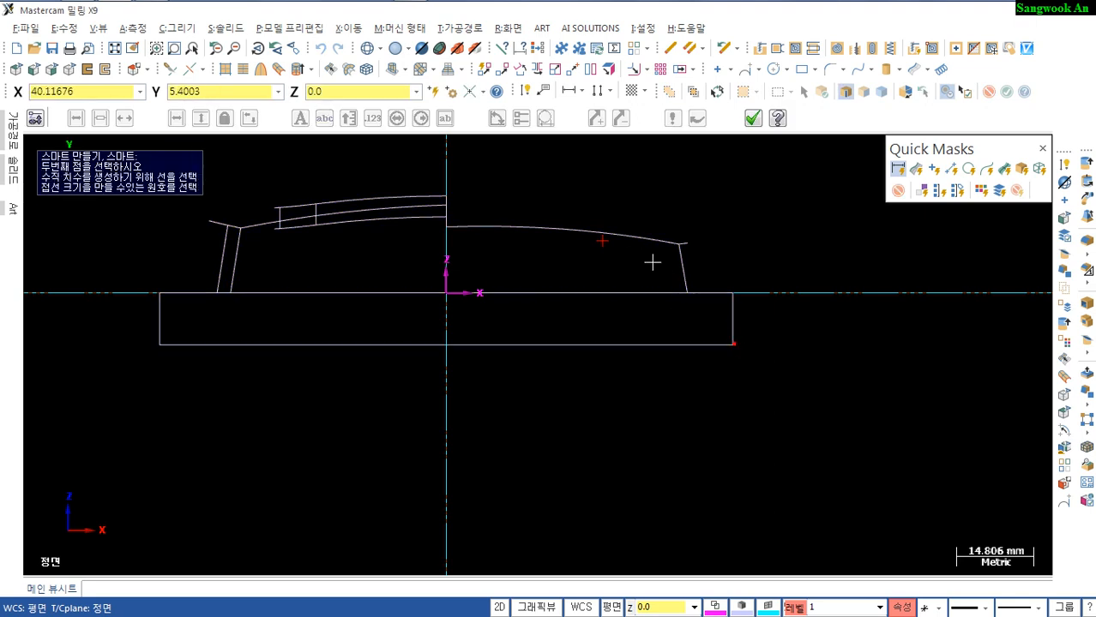
pyautogui.click(603, 242)
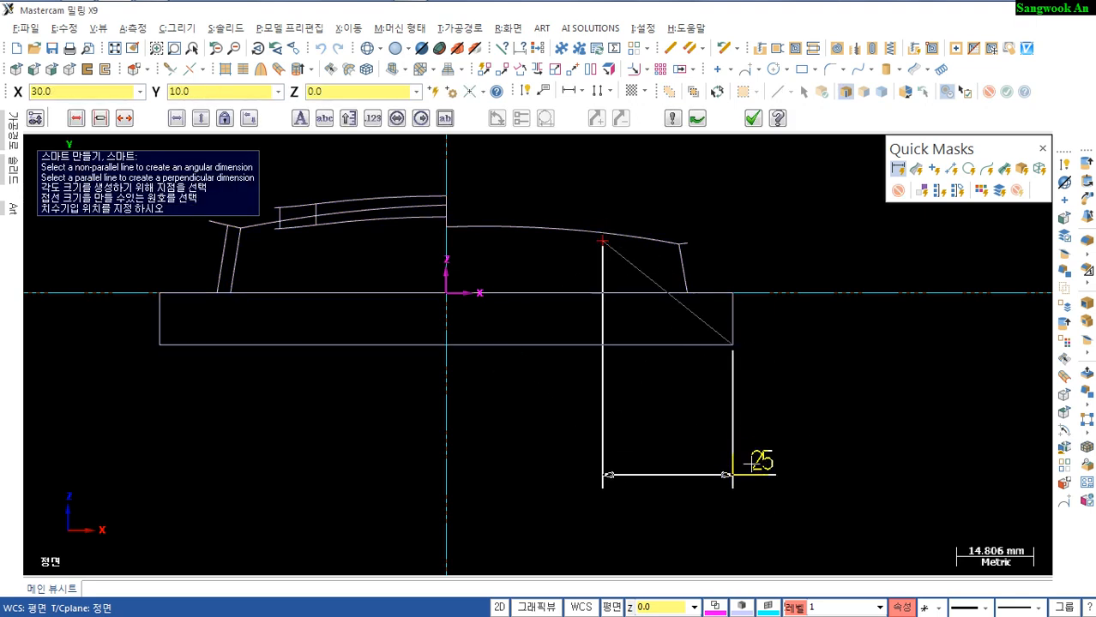
pyautogui.click(757, 469)
pyautogui.click(733, 344)
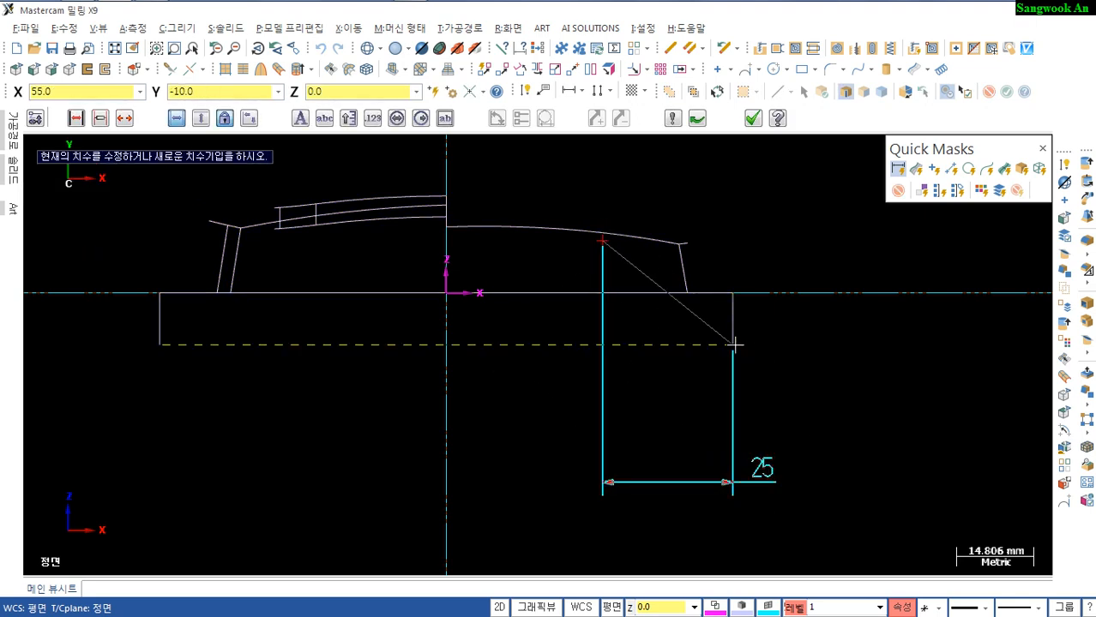
pyautogui.click(604, 240)
pyautogui.click(862, 285)
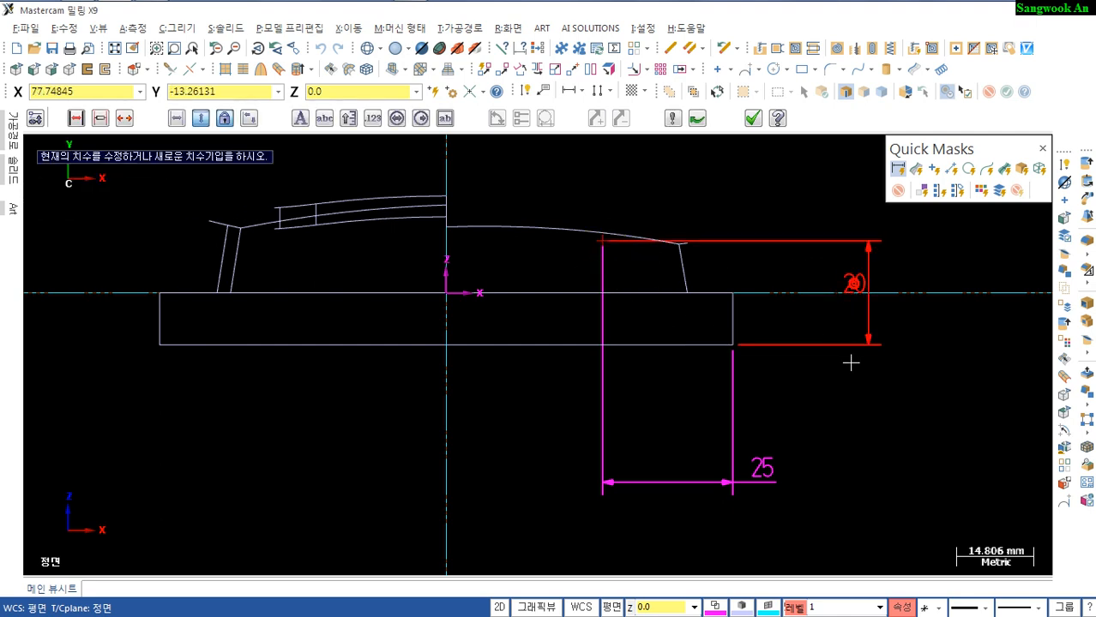
pyautogui.press('Escape')
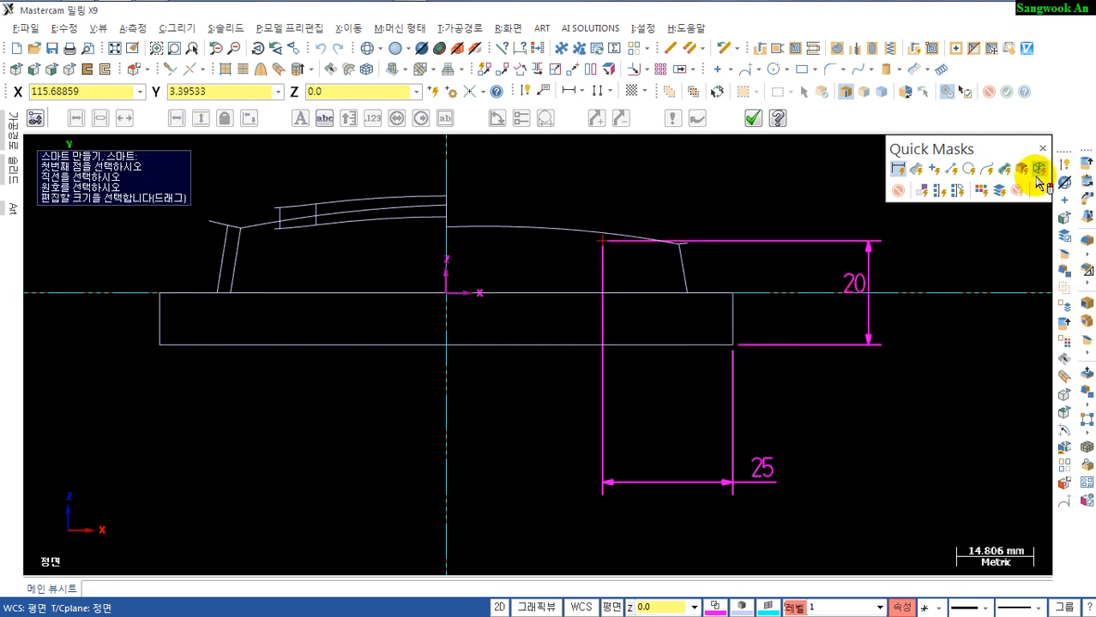
pyautogui.press('Escape')
# Select all dimensions and delete them
pyautogui.click(900, 170)
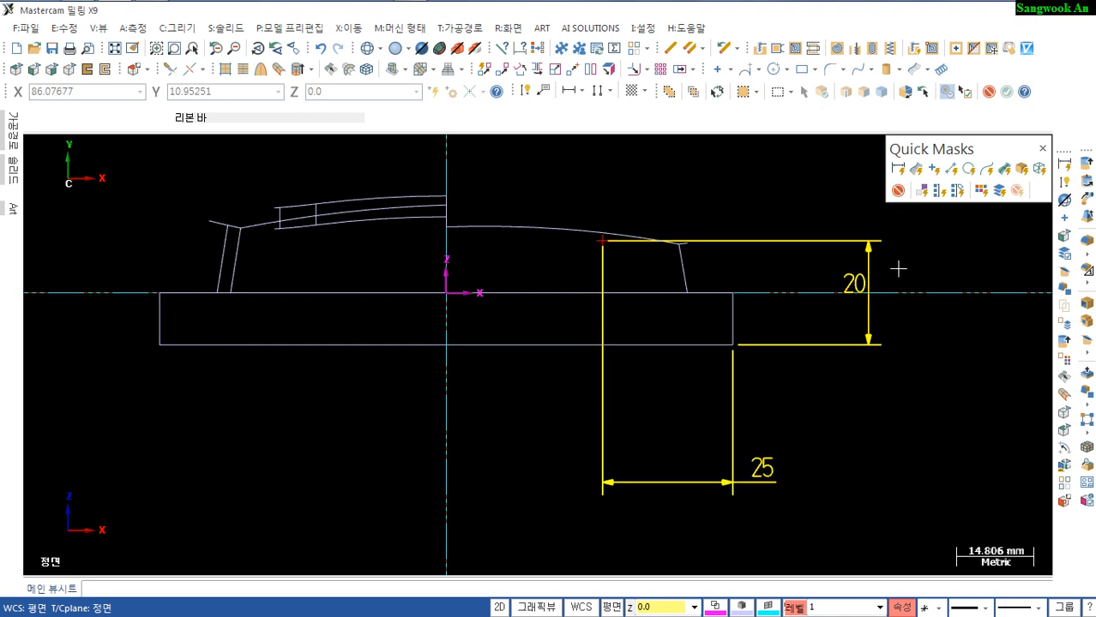
pyautogui.press('Delete')
pyautogui.moveTo(802, 399); pyautogui.dragTo(789, 432, button='middle')
# Create a full solid sphere of radius 8.0 centred on the point near the body's narrow end
pyautogui.click(926, 69)
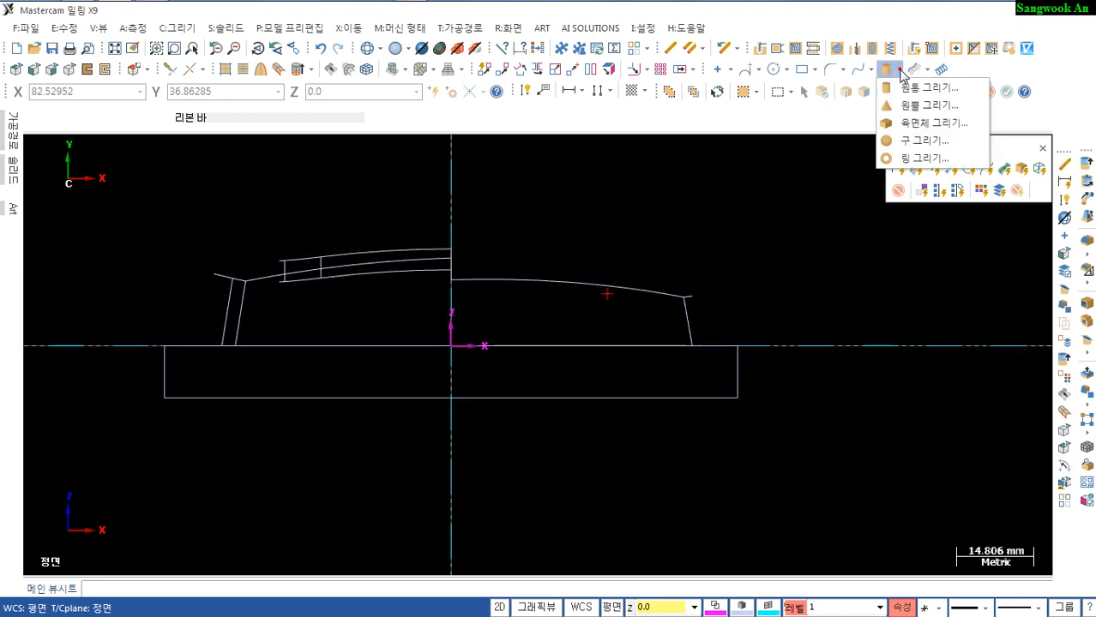
pyautogui.click(896, 69)
pyautogui.click(909, 139)
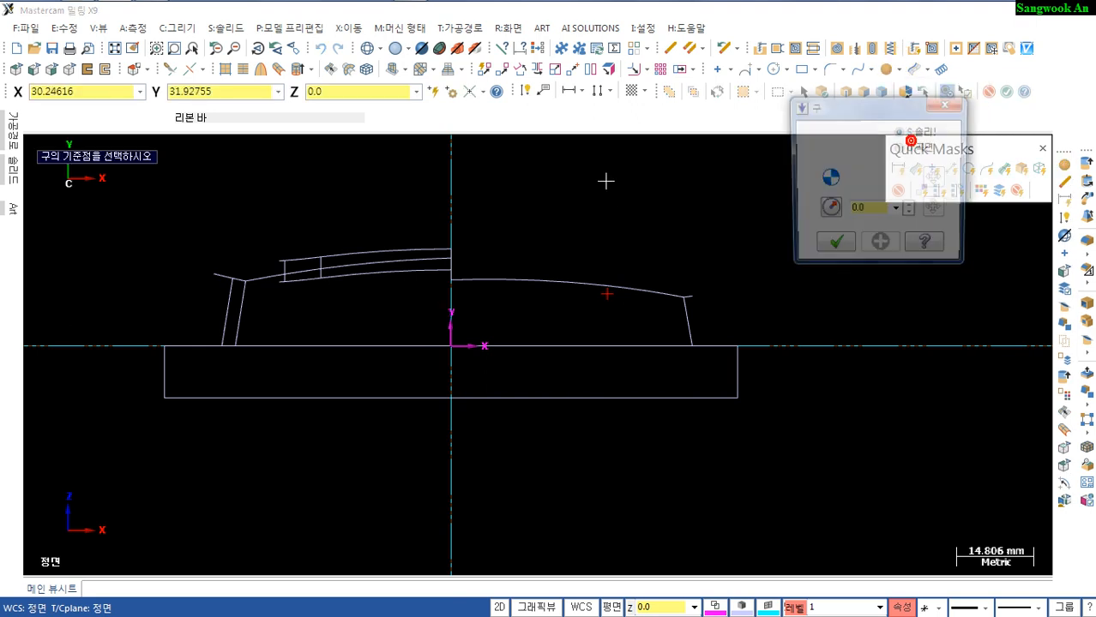
pyautogui.click(827, 178)
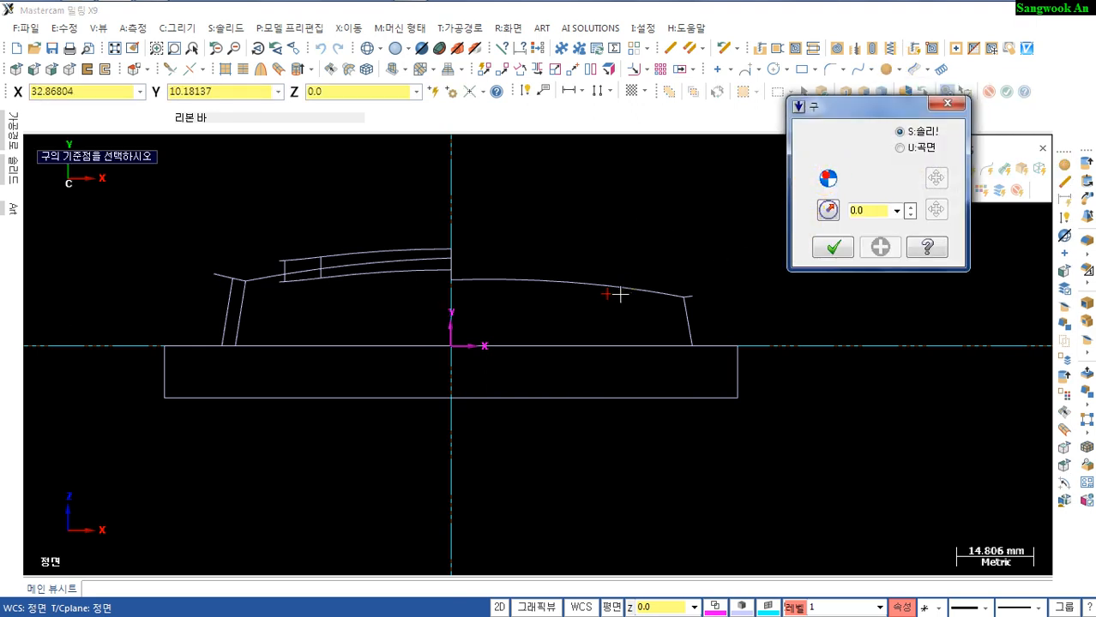
pyautogui.click(799, 107)
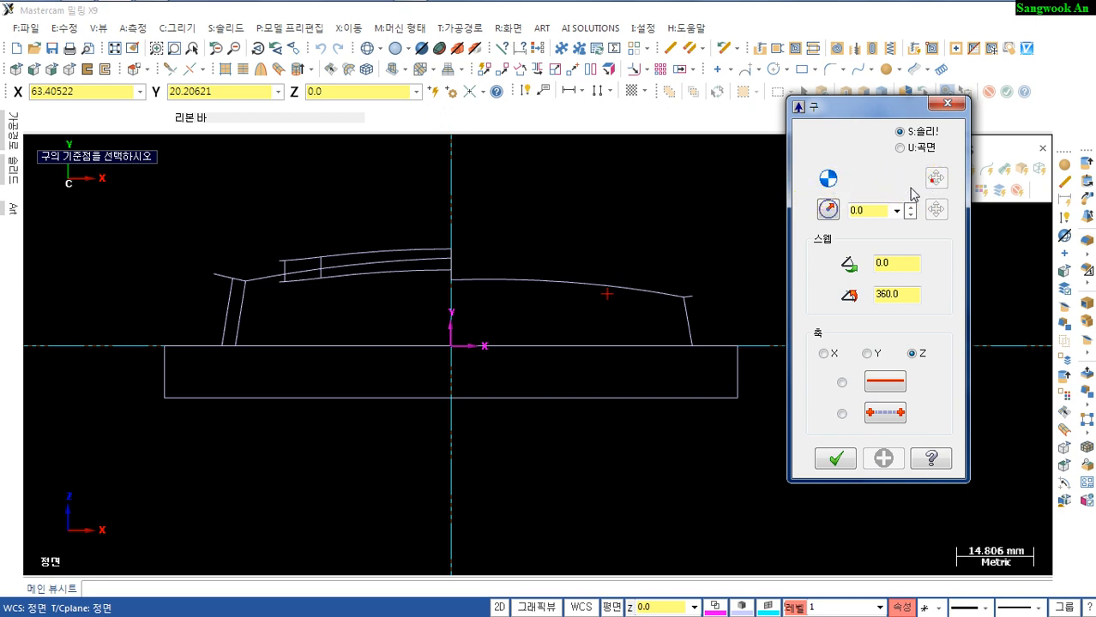
pyautogui.click(607, 294)
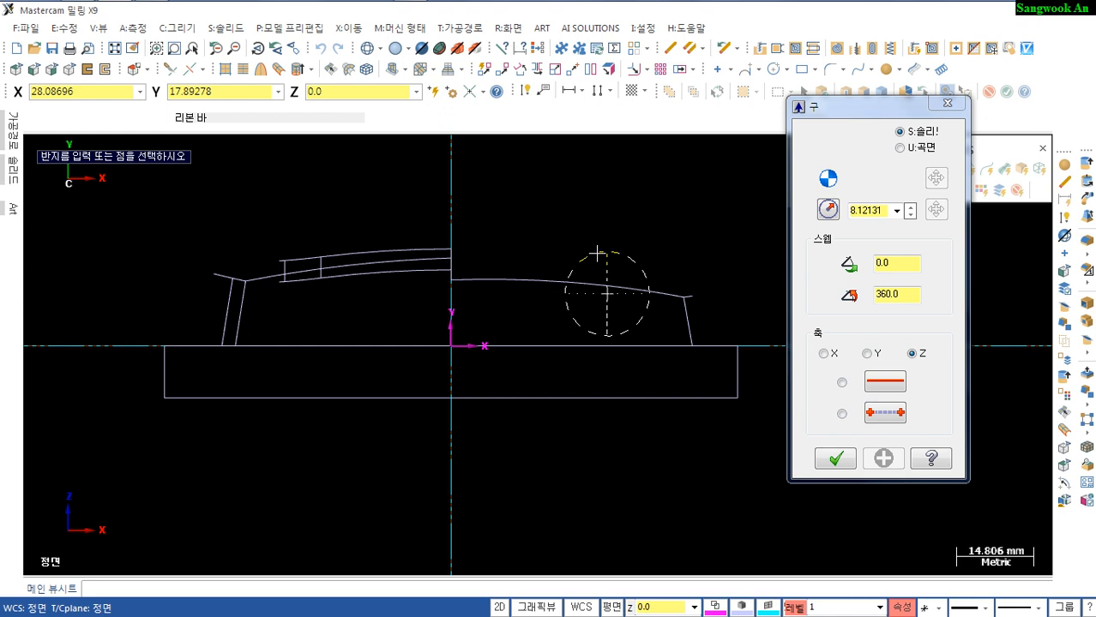
pyautogui.press('r')
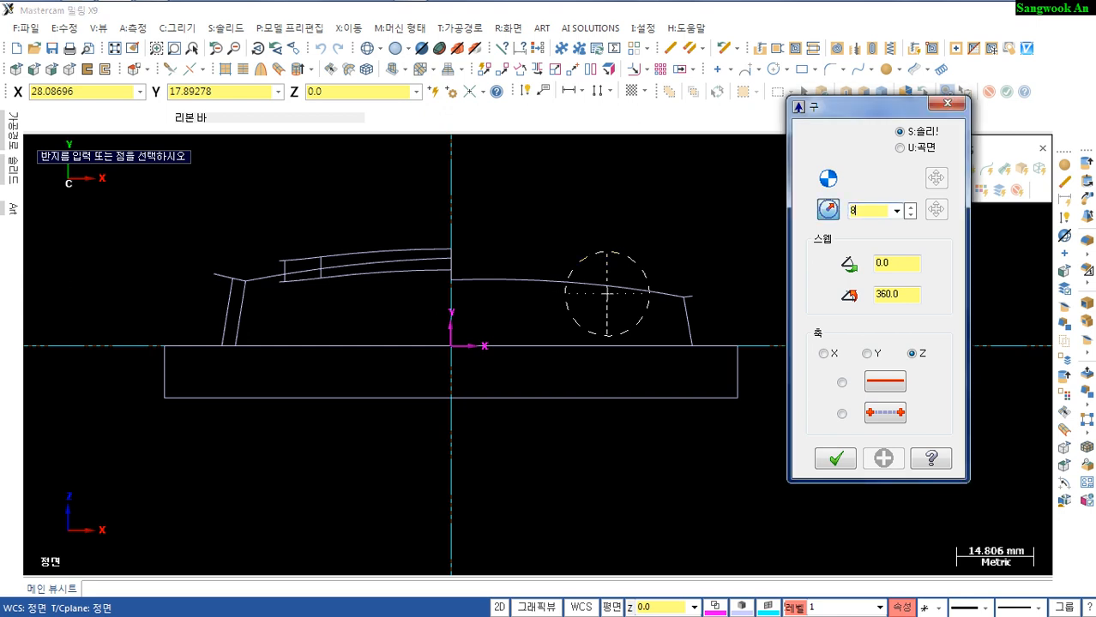
pyautogui.press('Return')
pyautogui.moveTo(677, 319)
pyautogui.mouseDown(button='middle')
pyautogui.moveTo(539, 283)
pyautogui.moveTo(453, 394)
pyautogui.moveTo(536, 416)
pyautogui.moveTo(586, 350)
pyautogui.mouseUp(button='middle')
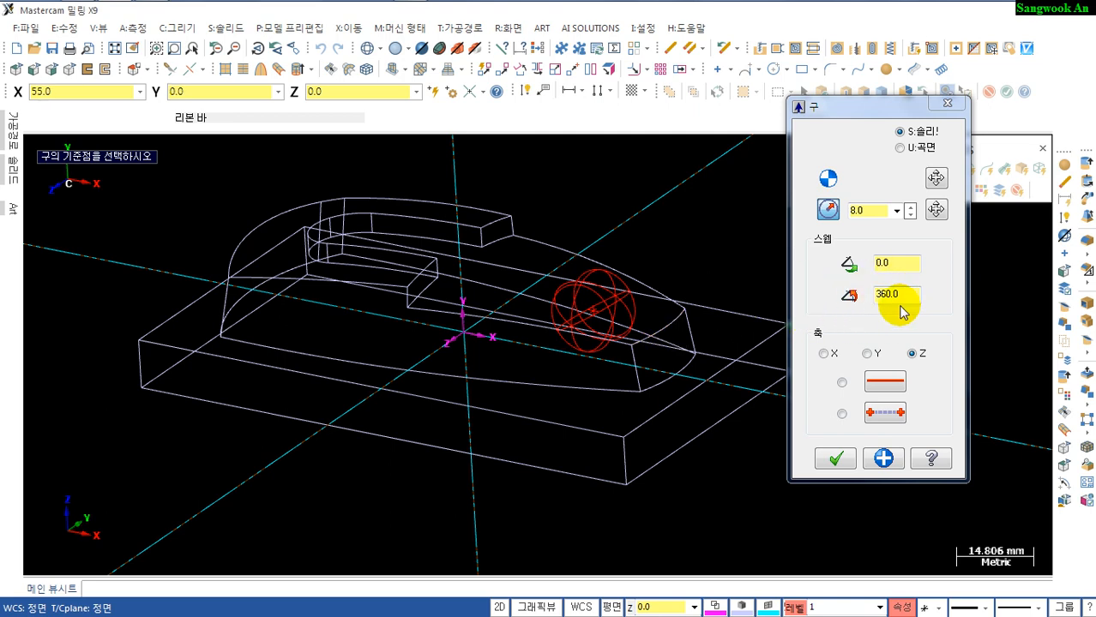
pyautogui.click(835, 459)
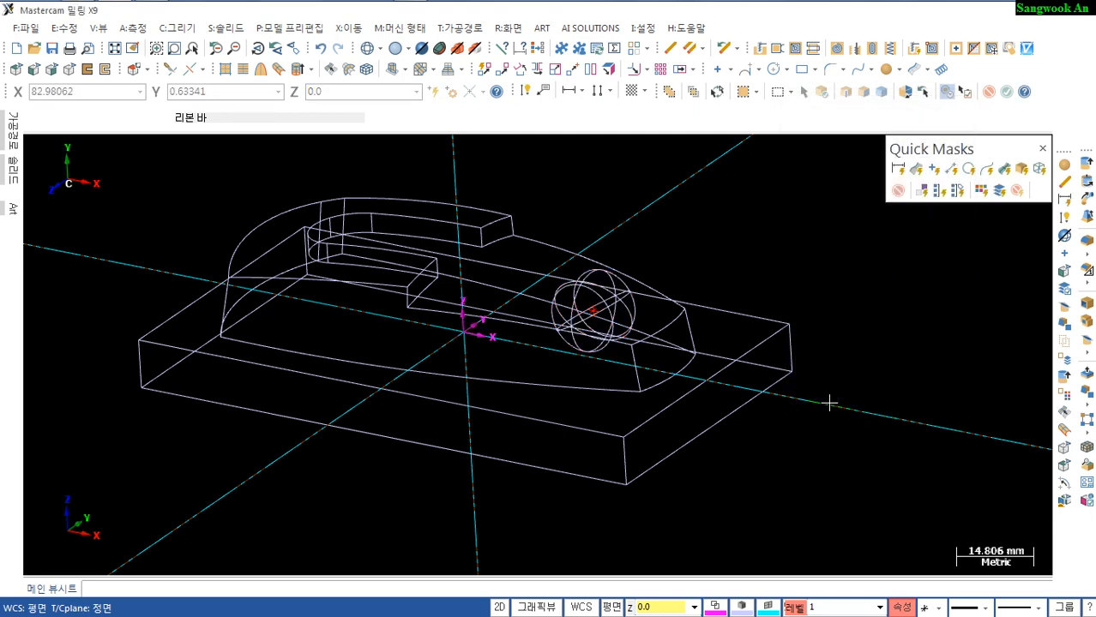
# Return the model to shaded display and select the sphere
pyautogui.hotkey('alt', 's')
pyautogui.moveTo(873, 394)
pyautogui.mouseDown(button='middle')
pyautogui.moveTo(820, 369)
pyautogui.moveTo(805, 429)
pyautogui.mouseUp(button='middle')
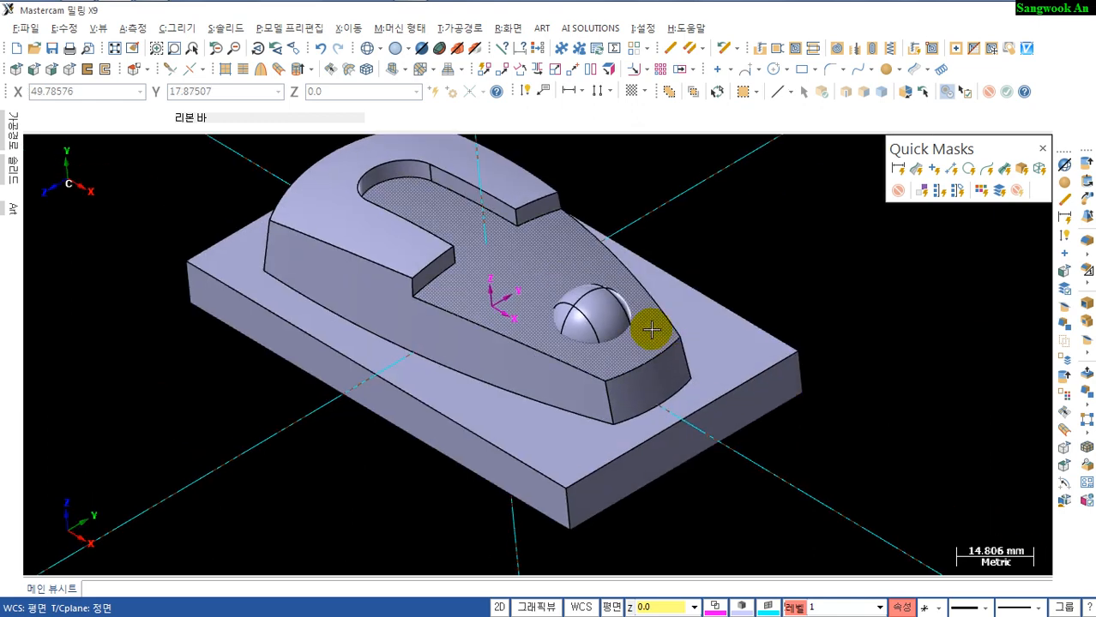
pyautogui.click(598, 328)
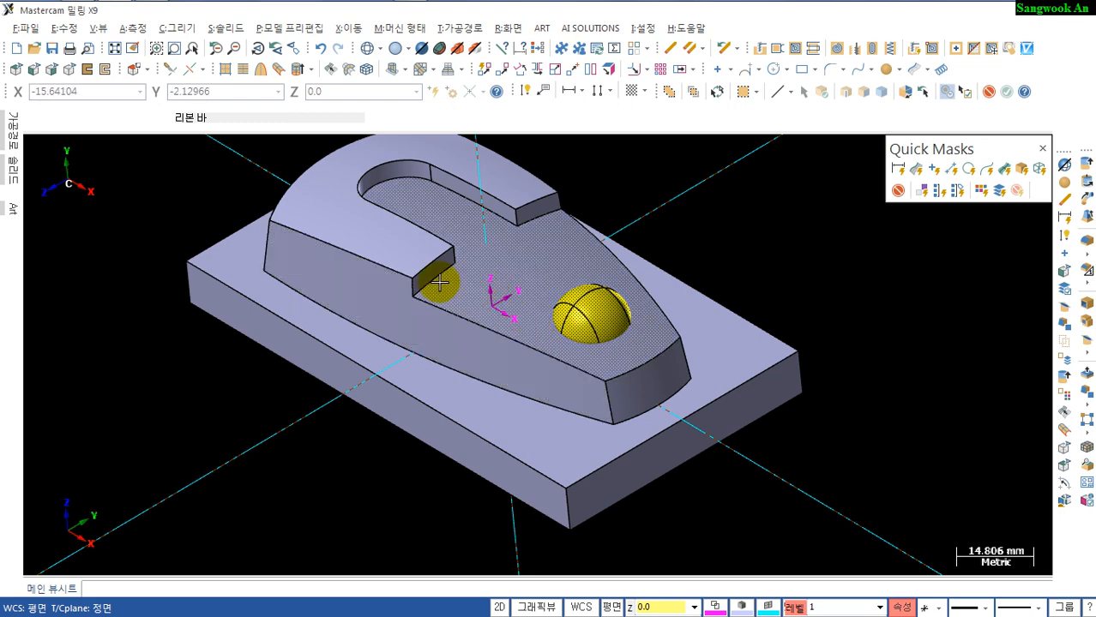
pyautogui.moveTo(815, 476); pyautogui.dragTo(833, 310, button='middle')
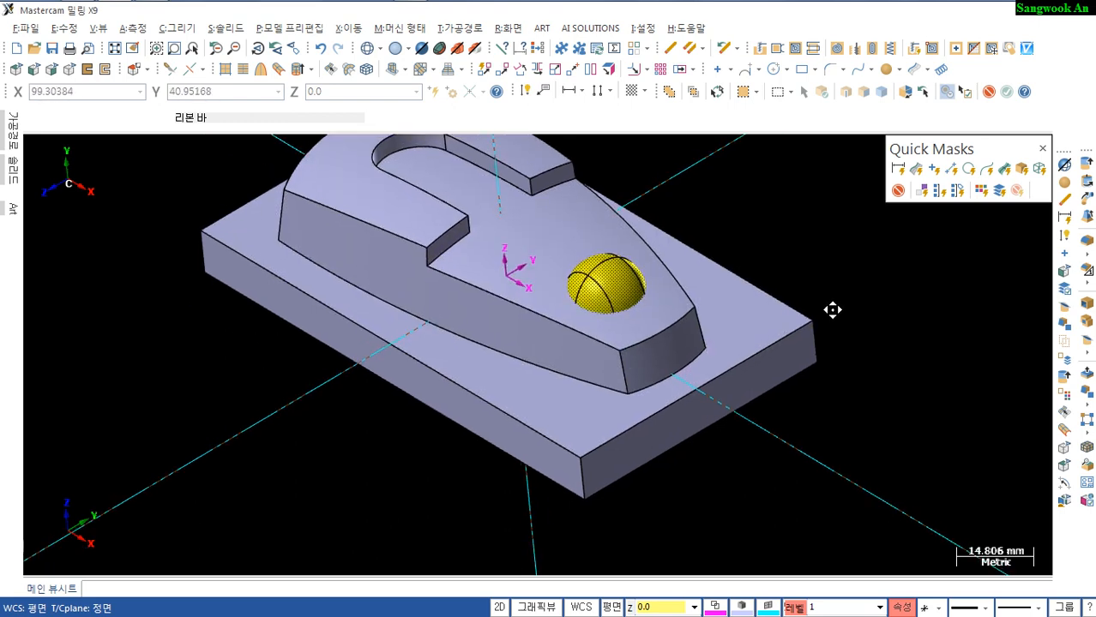
# Join the sphere to the main solid with a Boolean Add, using the main solid as the target
pyautogui.click(1085, 326)
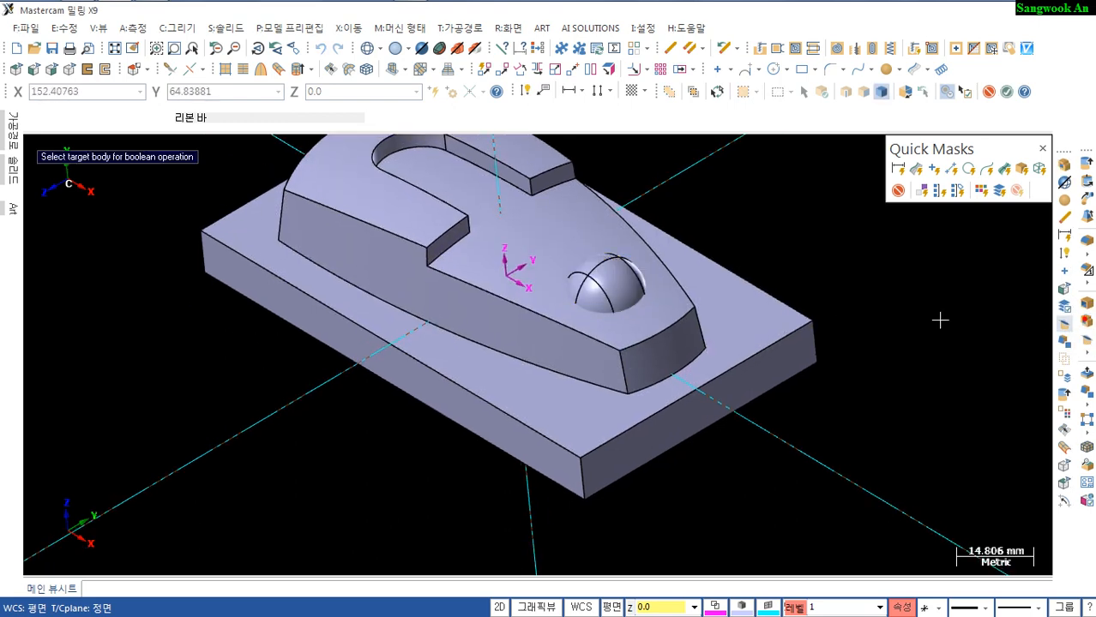
pyautogui.click(549, 353)
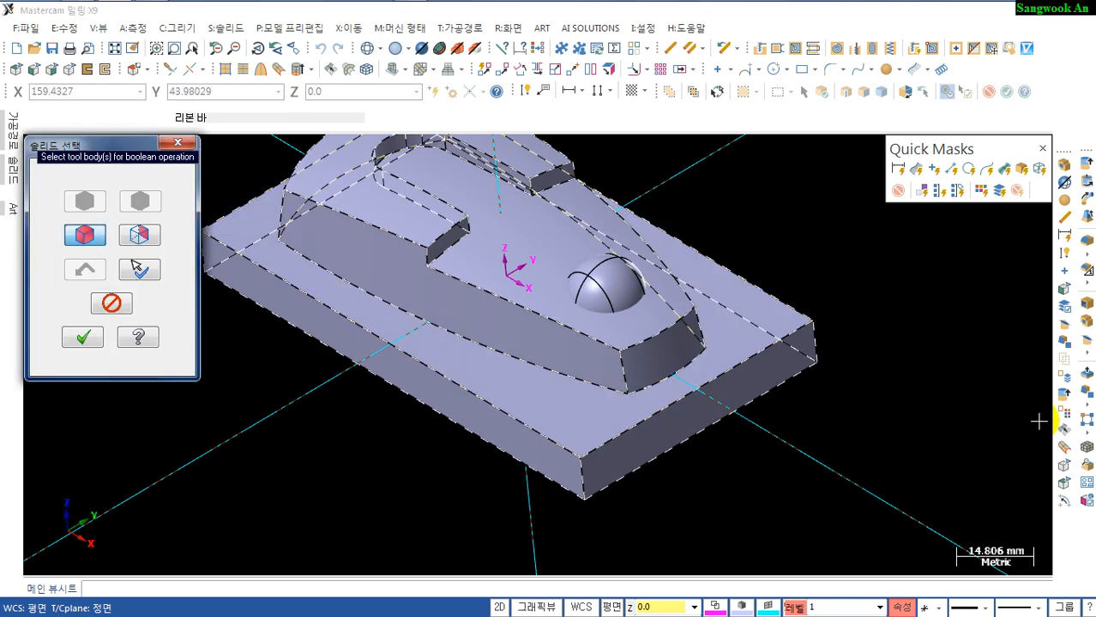
pyautogui.click(607, 276)
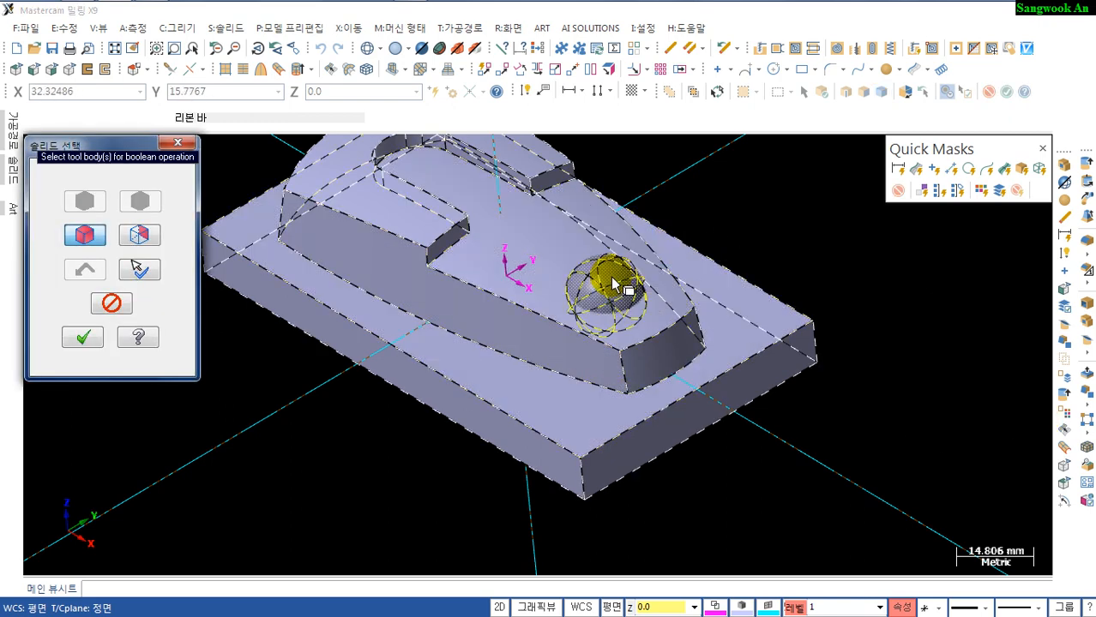
pyautogui.click(743, 313)
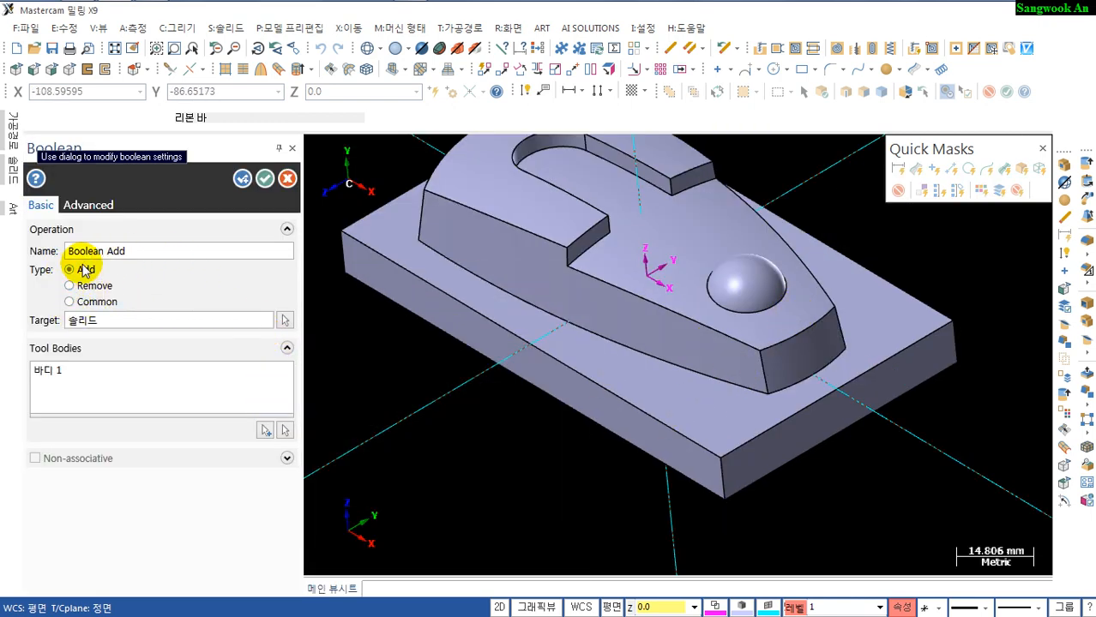
pyautogui.click(267, 178)
pyautogui.moveTo(491, 289); pyautogui.dragTo(657, 401, button='middle')
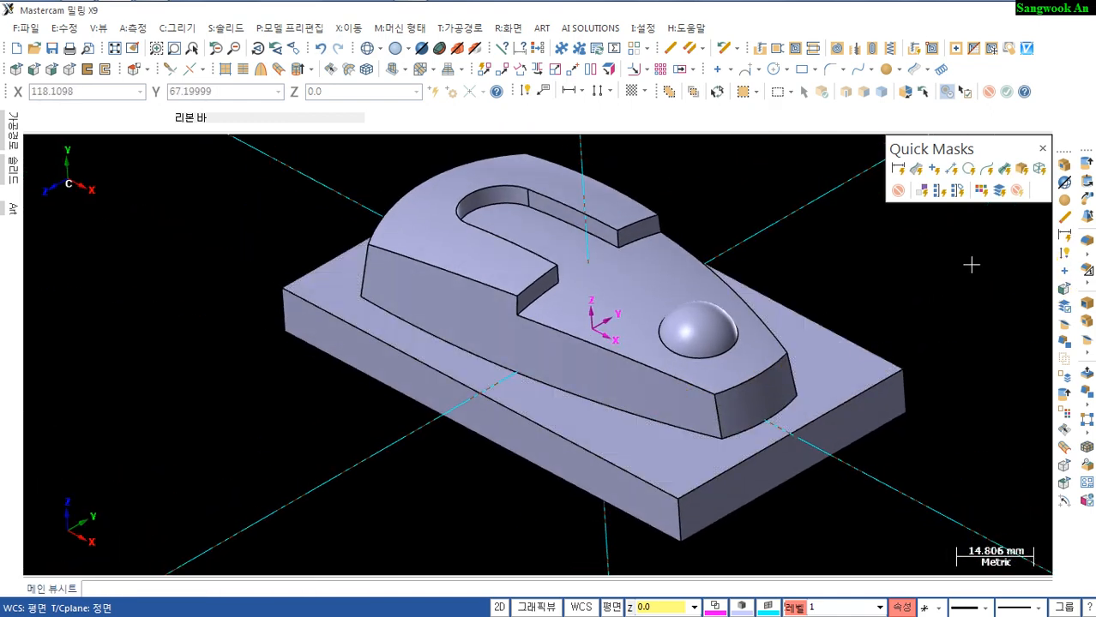
# Fillet the two slanted corner edges at the body's wide end and the two vertical corner edges at the slot opening with radius 5.0
pyautogui.moveTo(839, 269); pyautogui.dragTo(830, 235, button='middle')
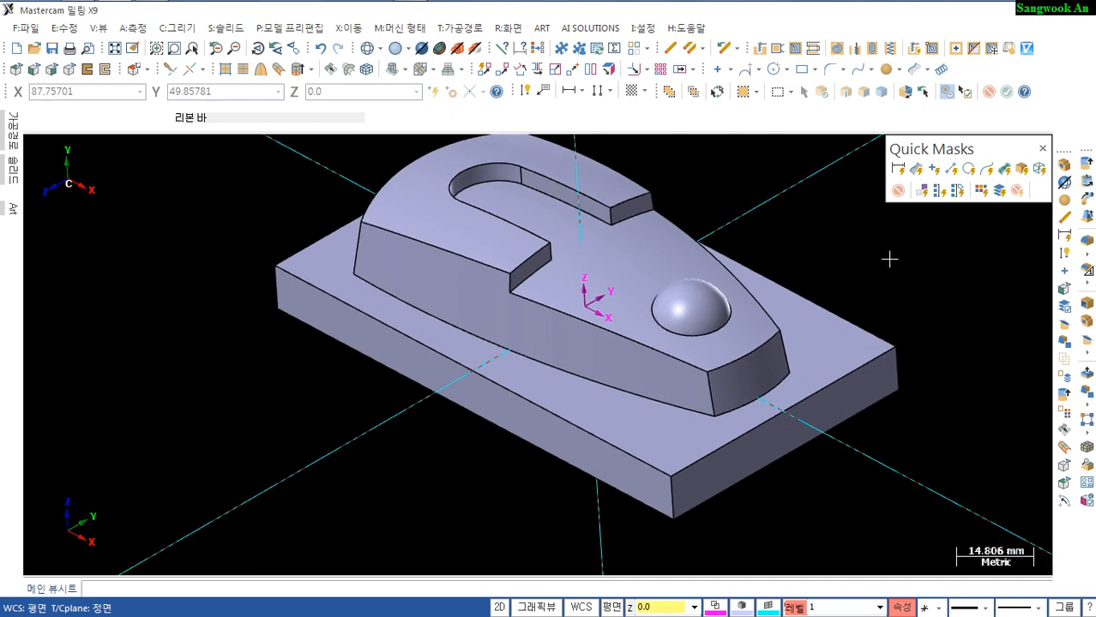
pyautogui.moveTo(557, 311)
pyautogui.mouseDown(button='middle')
pyautogui.moveTo(634, 505)
pyautogui.moveTo(615, 379)
pyautogui.mouseUp(button='middle')
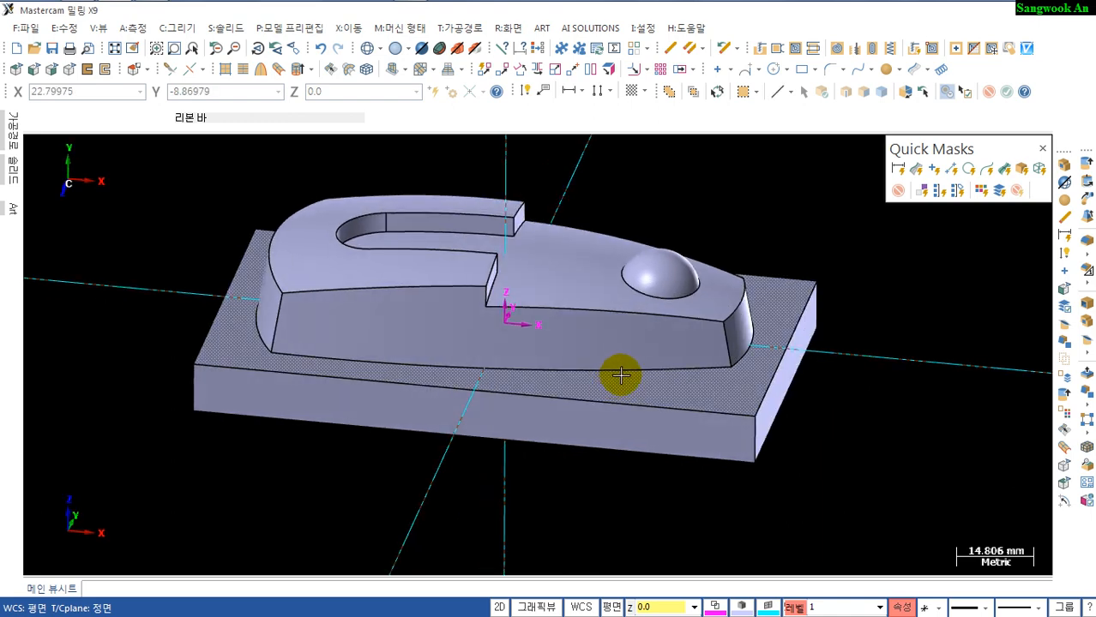
pyautogui.keyDown('shift'); pyautogui.moveTo(637, 375); pyautogui.dragTo(675, 395, button='middle'); pyautogui.keyUp('shift')
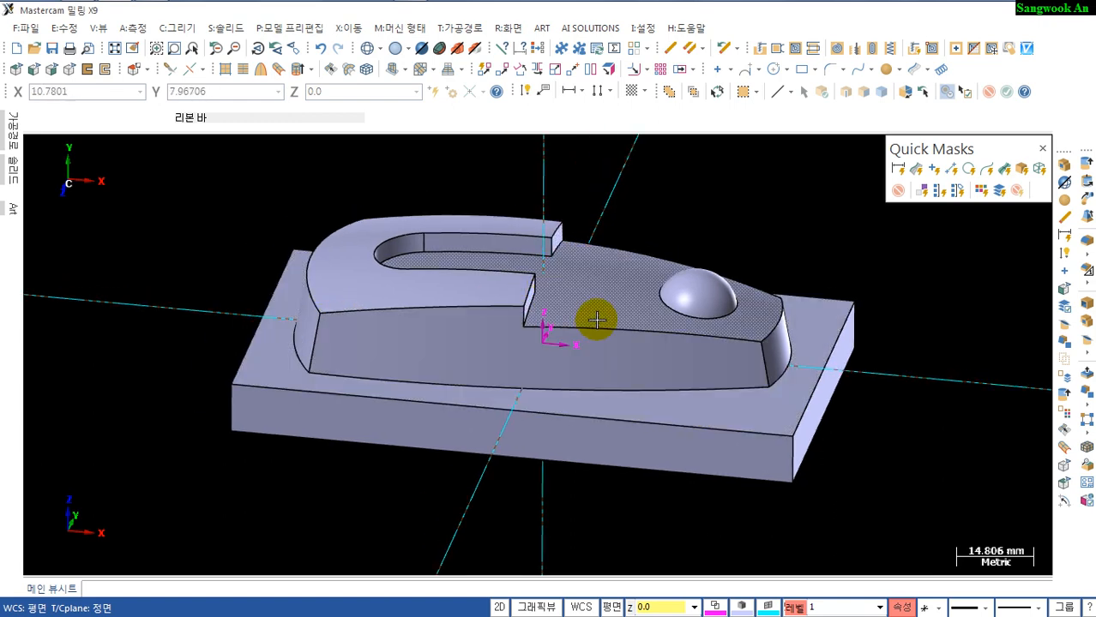
pyautogui.moveTo(594, 301)
pyautogui.mouseDown(button='middle')
pyautogui.moveTo(542, 379)
pyautogui.moveTo(932, 249)
pyautogui.mouseUp(button='middle')
pyautogui.click(1082, 244)
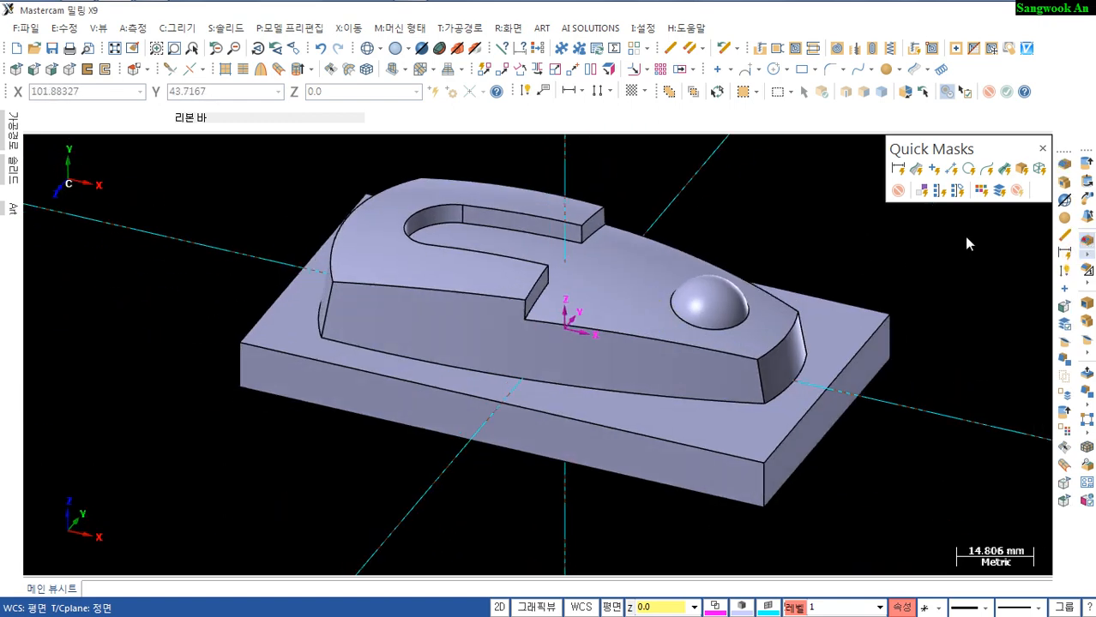
pyautogui.click(328, 308)
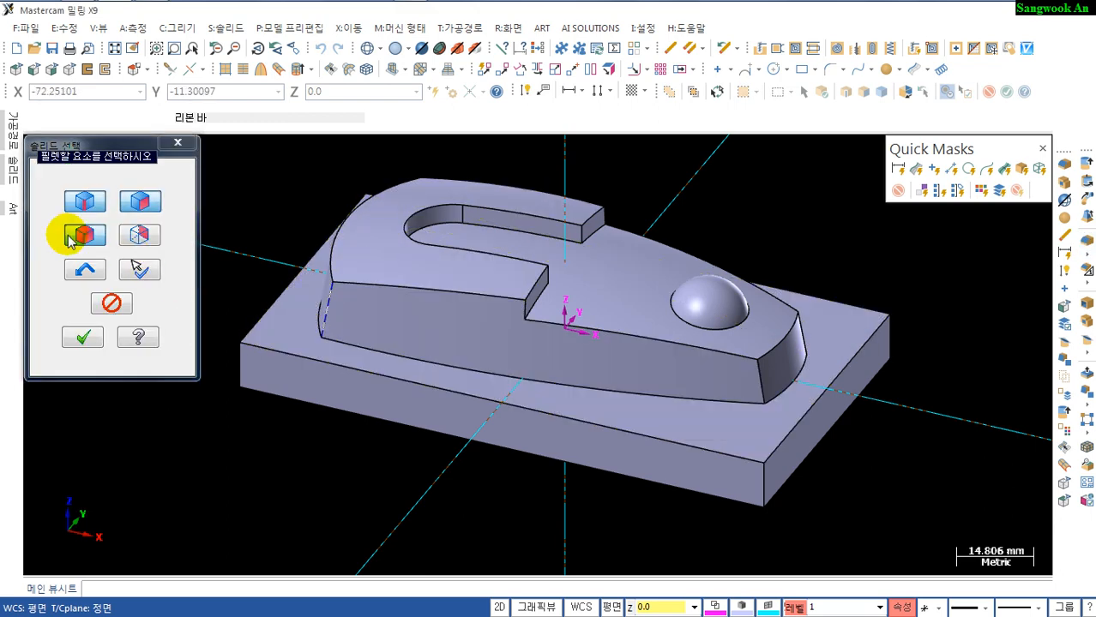
pyautogui.moveTo(254, 369); pyautogui.dragTo(437, 381, button='middle')
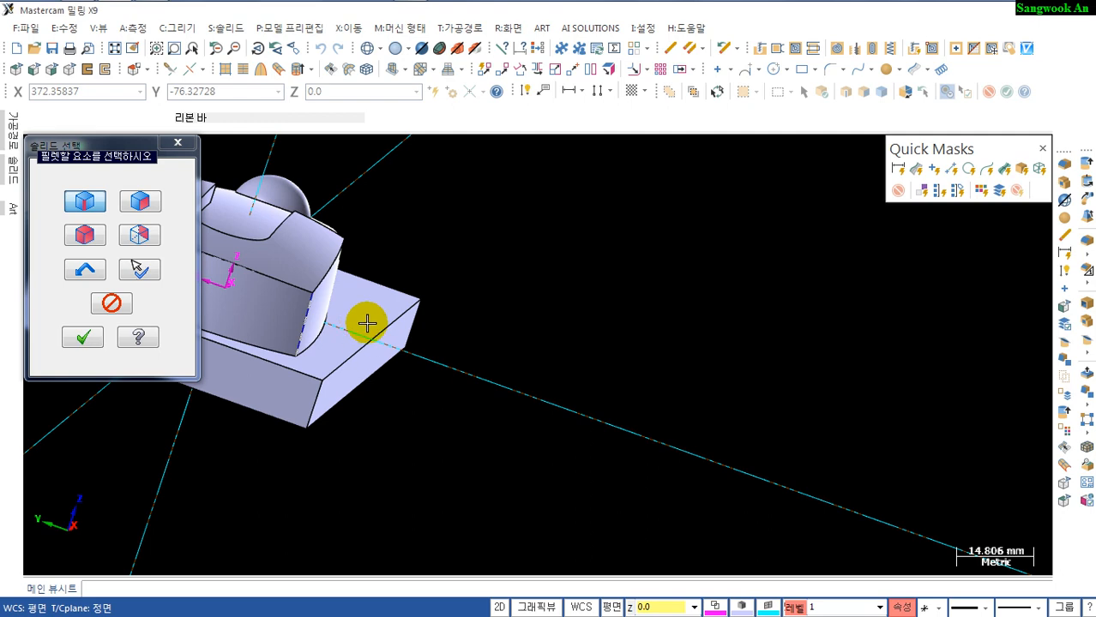
pyautogui.scroll(-5, 366, 323)
pyautogui.scroll(4, 702, 355)
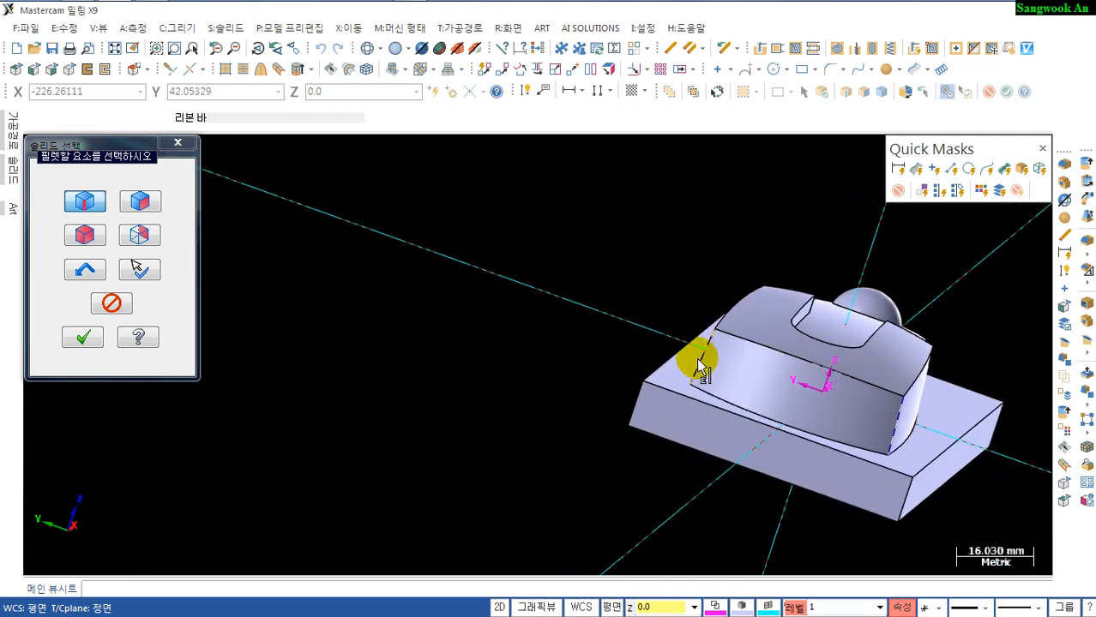
pyautogui.moveTo(710, 361)
pyautogui.mouseDown(button='middle')
pyautogui.moveTo(722, 368)
pyautogui.moveTo(506, 381)
pyautogui.moveTo(575, 416)
pyautogui.moveTo(692, 350)
pyautogui.moveTo(699, 361)
pyautogui.mouseUp(button='middle')
pyautogui.scroll(3, 698, 360)
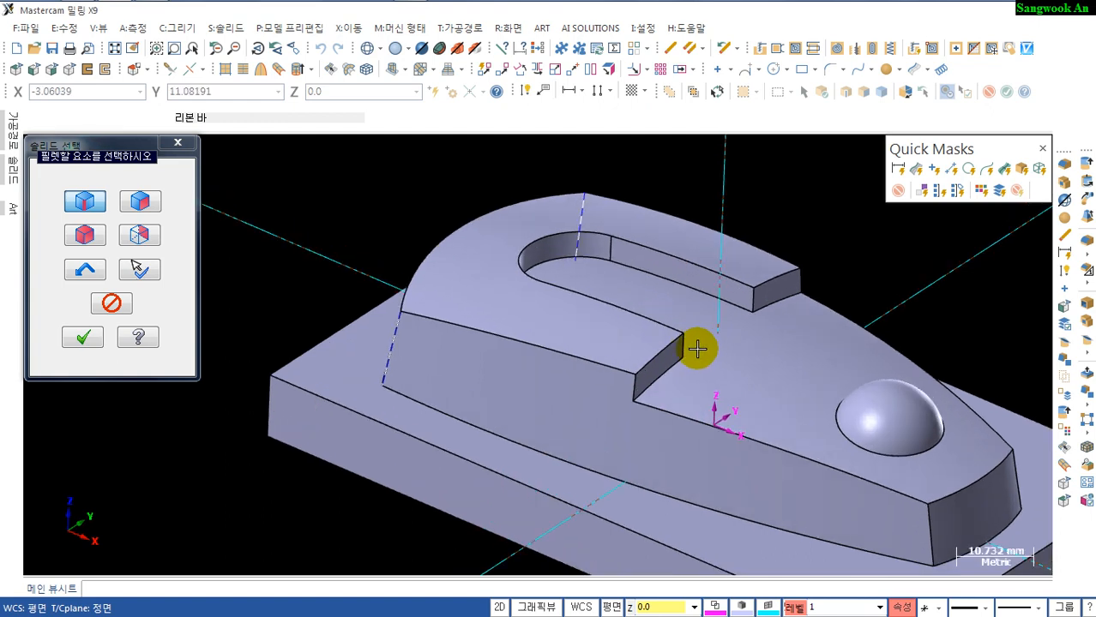
pyautogui.click(746, 302)
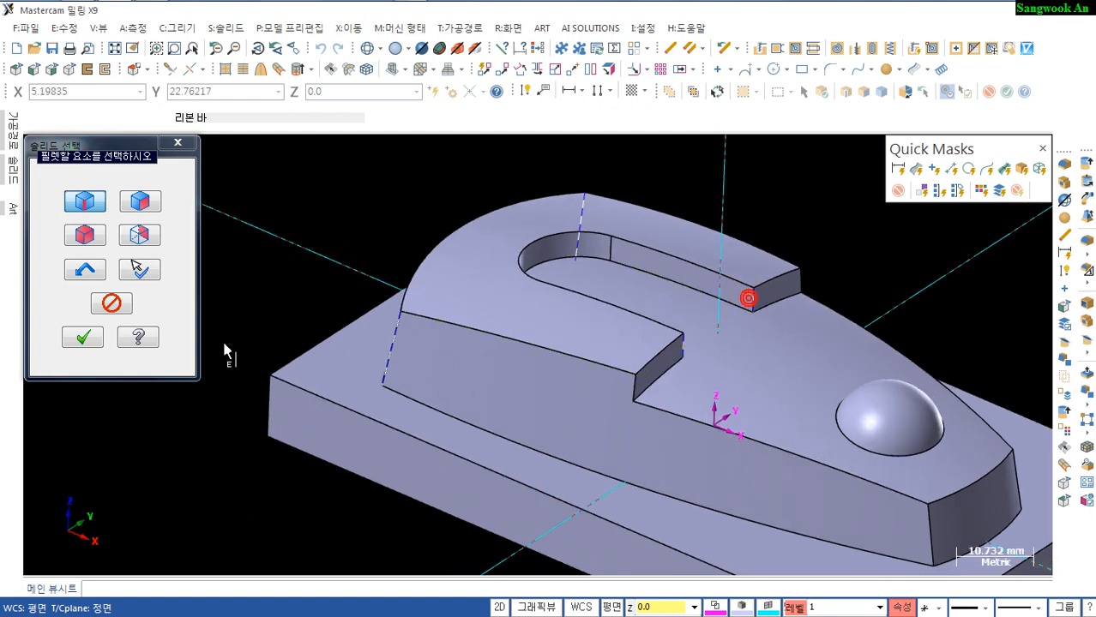
pyautogui.click(83, 337)
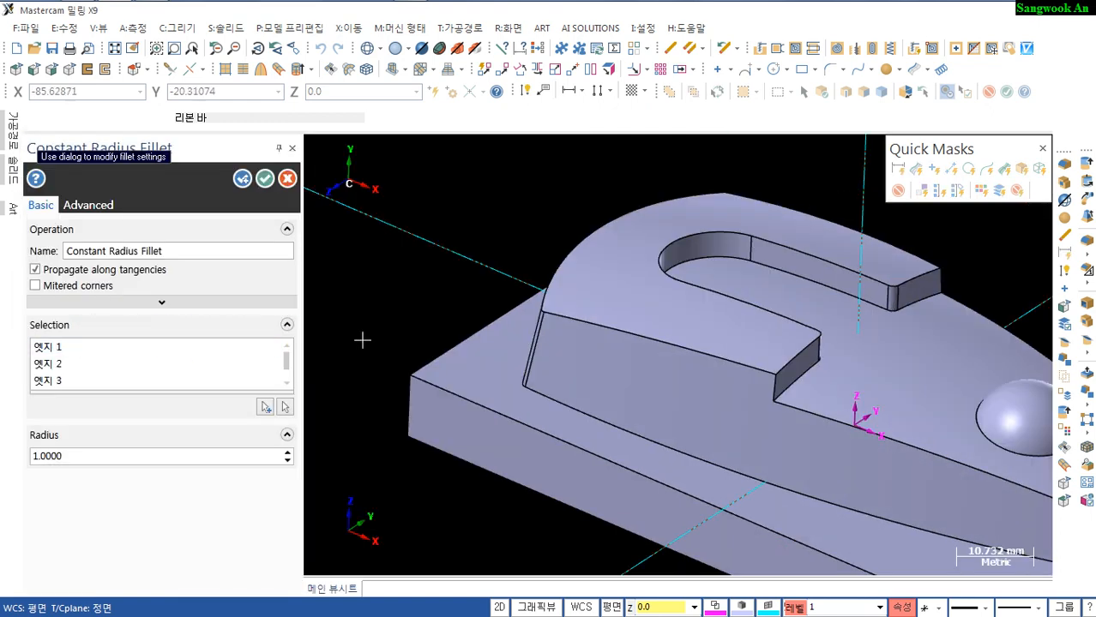
pyautogui.doubleClick(84, 455)
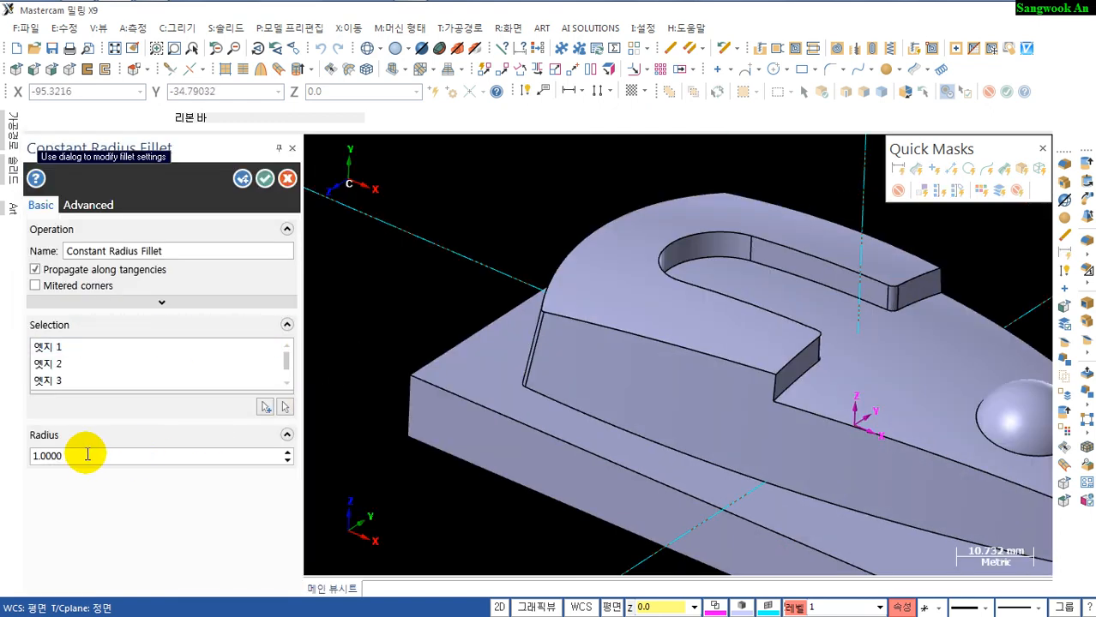
pyautogui.press('Return')
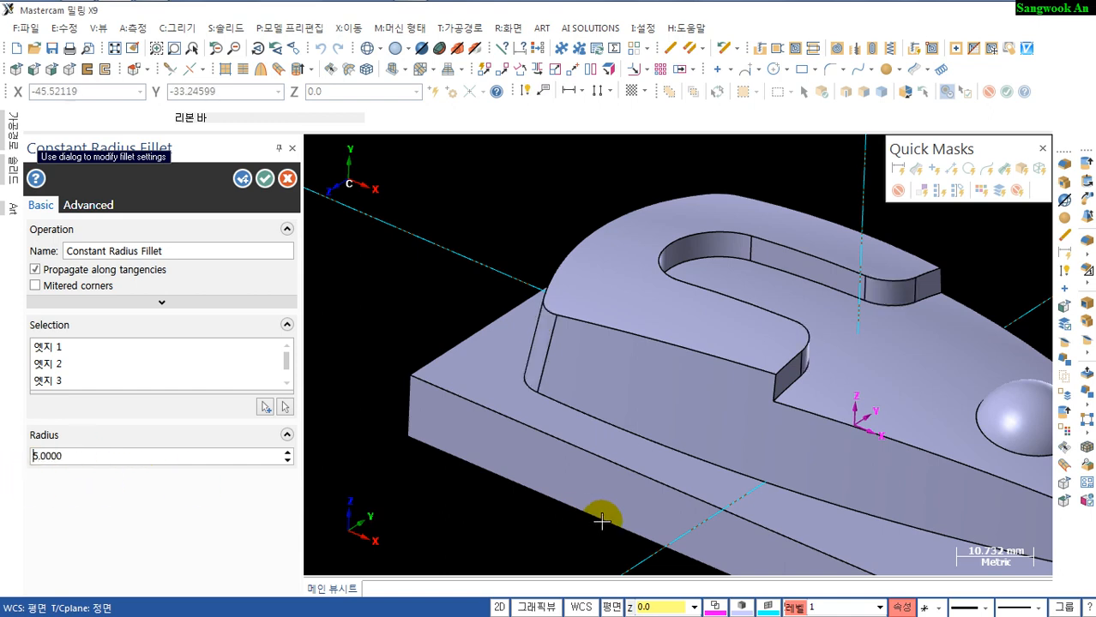
pyautogui.moveTo(572, 508); pyautogui.dragTo(524, 414, button='middle')
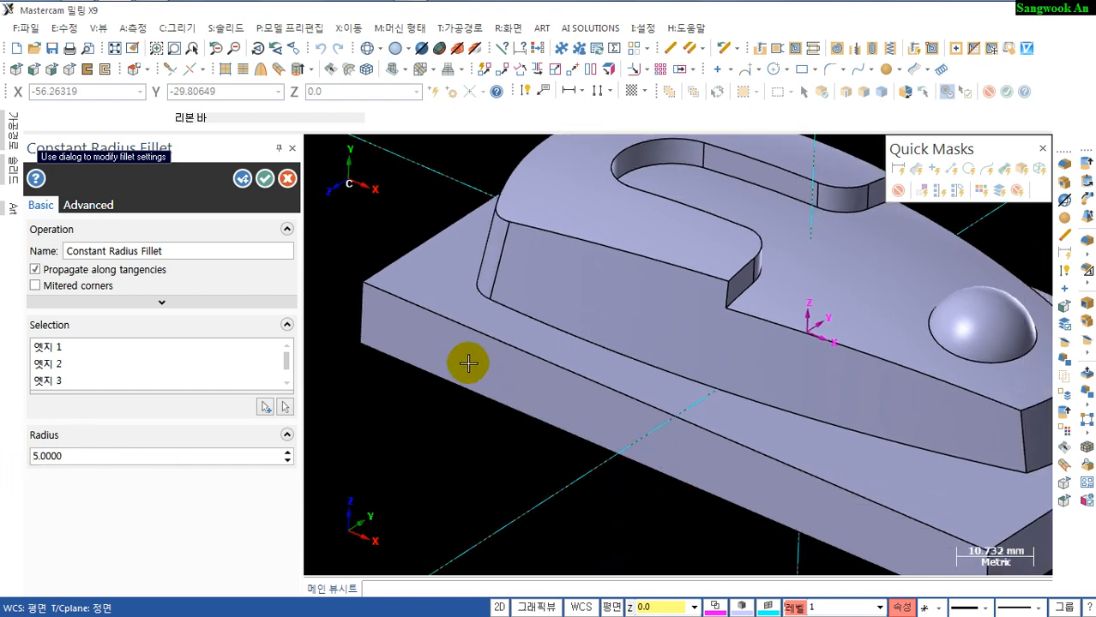
pyautogui.click(243, 178)
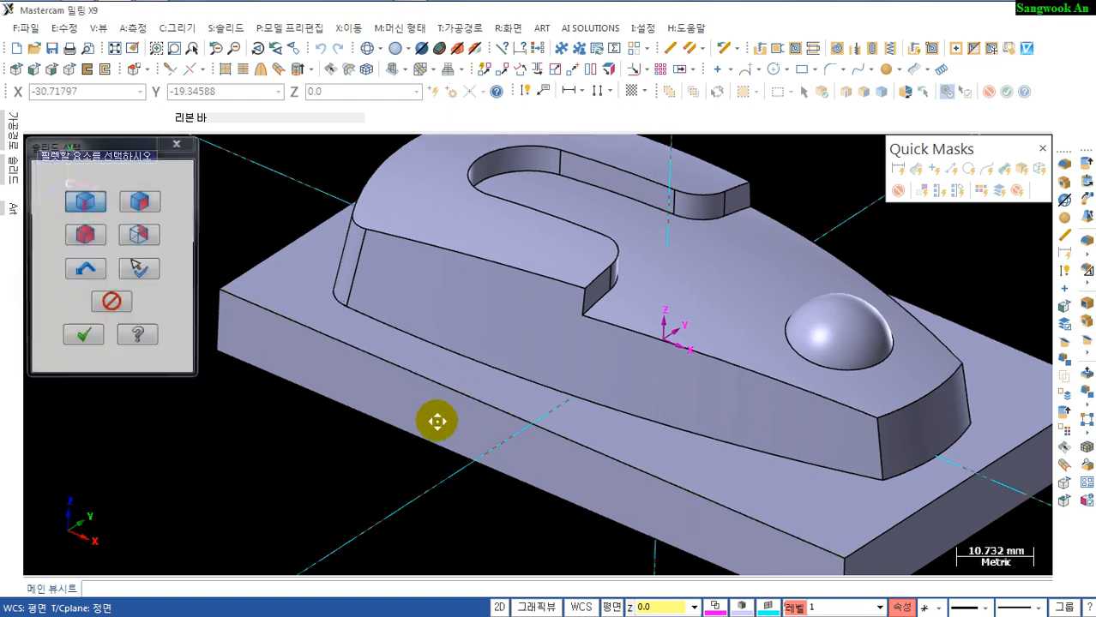
# Apply a 2.0 radius fillet to the slot wall's lower edge, the sphere's base edge and the two corner edges at the body's narrow end
pyautogui.moveTo(436, 428); pyautogui.dragTo(459, 429, button='middle')
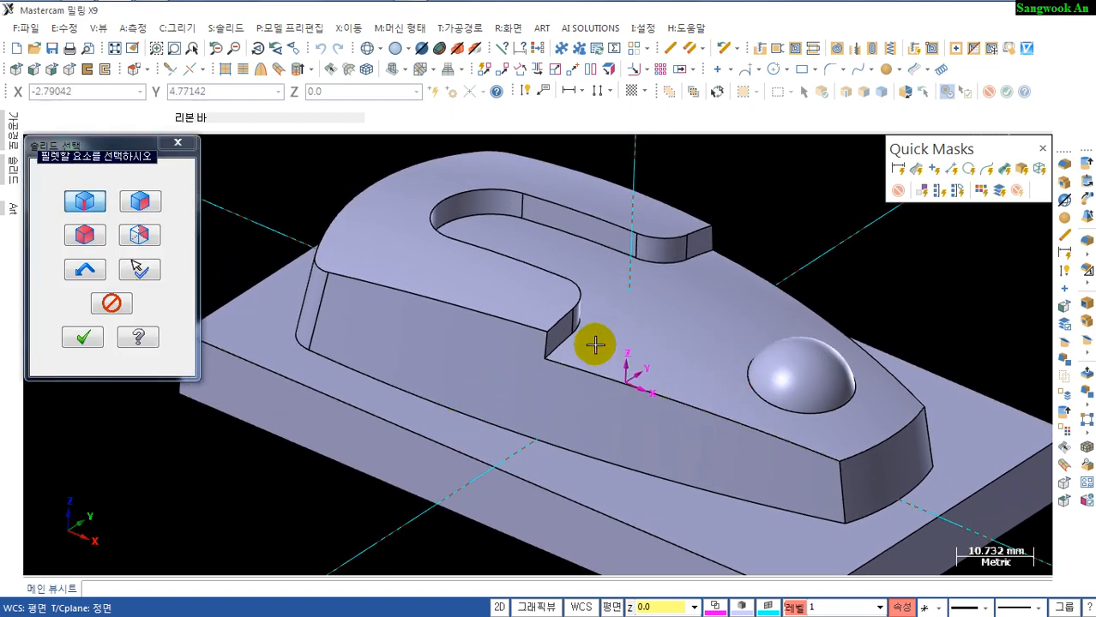
pyautogui.scroll(1, 618, 328)
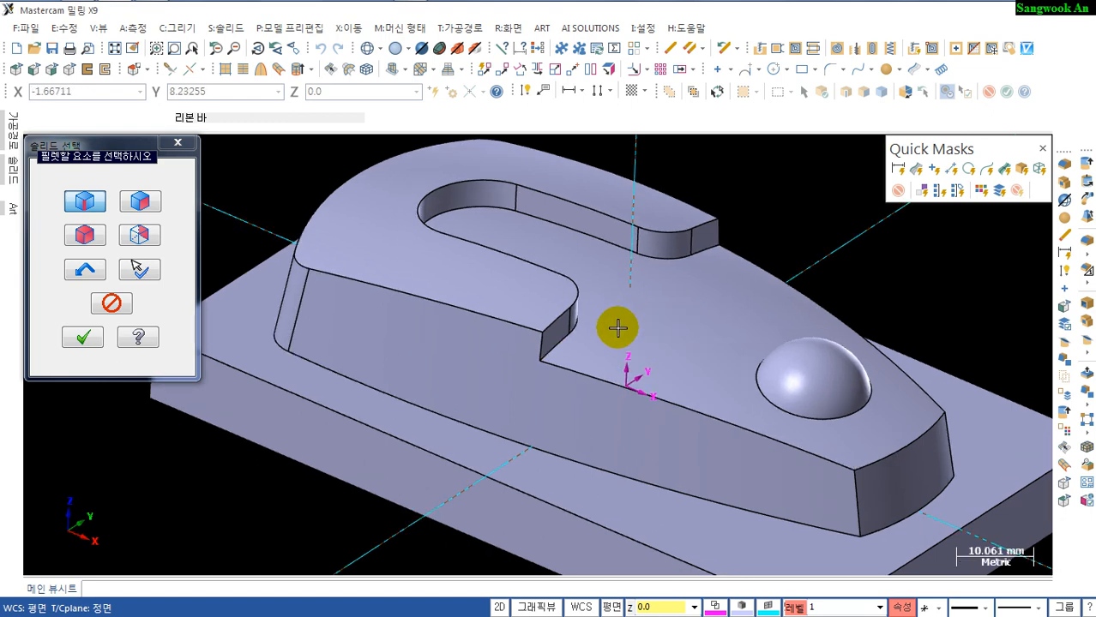
pyautogui.click(96, 206)
pyautogui.click(544, 349)
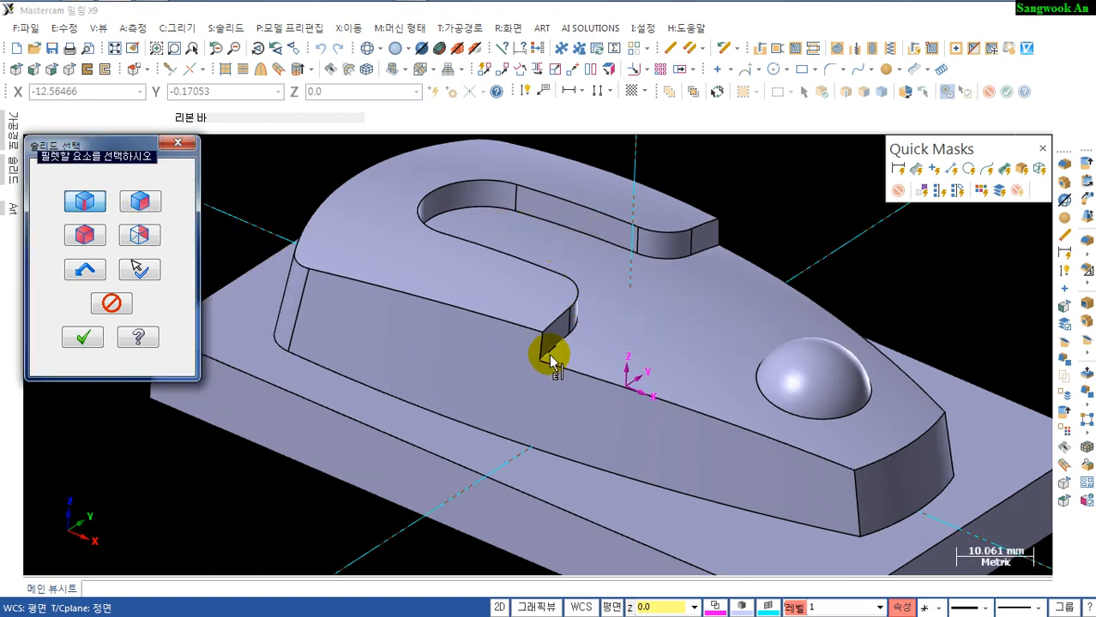
pyautogui.click(838, 436)
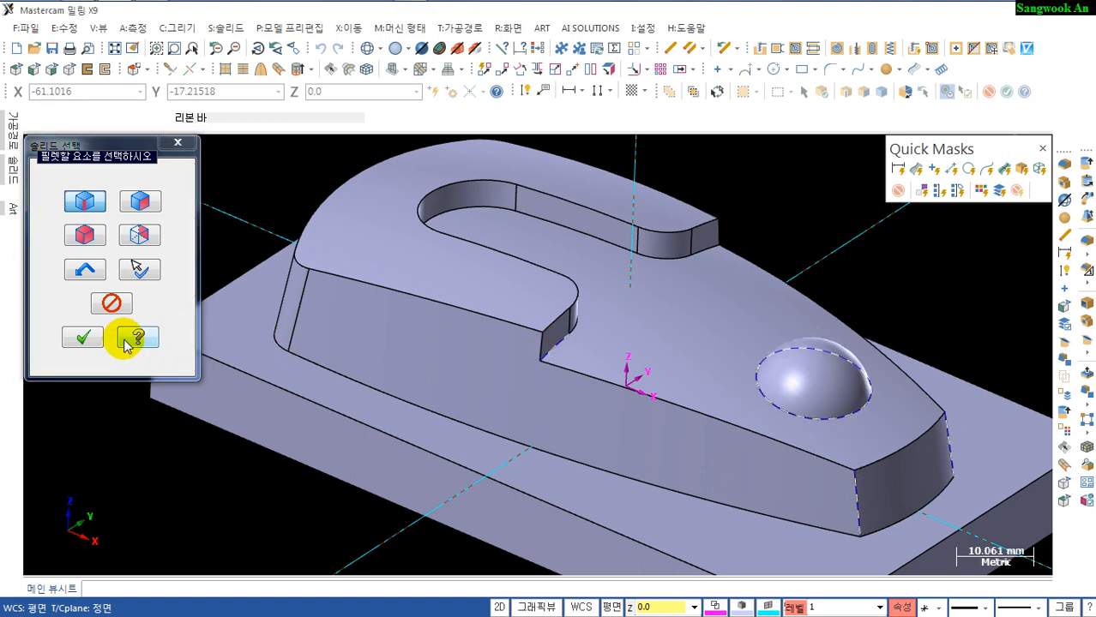
pyautogui.click(83, 337)
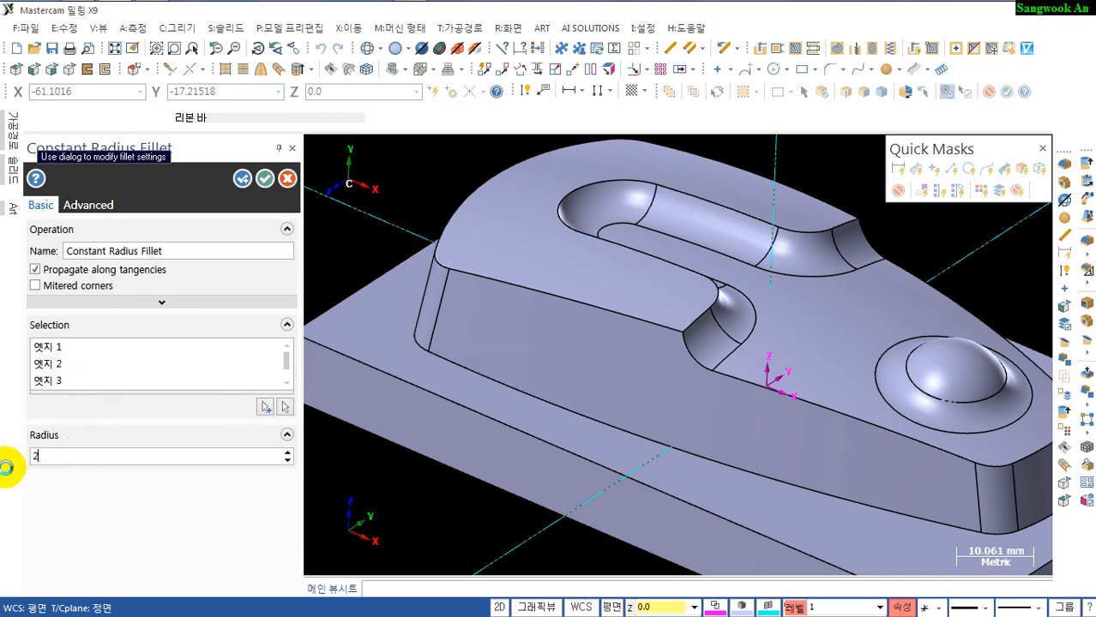
pyautogui.press('Return')
pyautogui.scroll(-2, 950, 470)
pyautogui.moveTo(774, 388); pyautogui.dragTo(665, 309, button='middle')
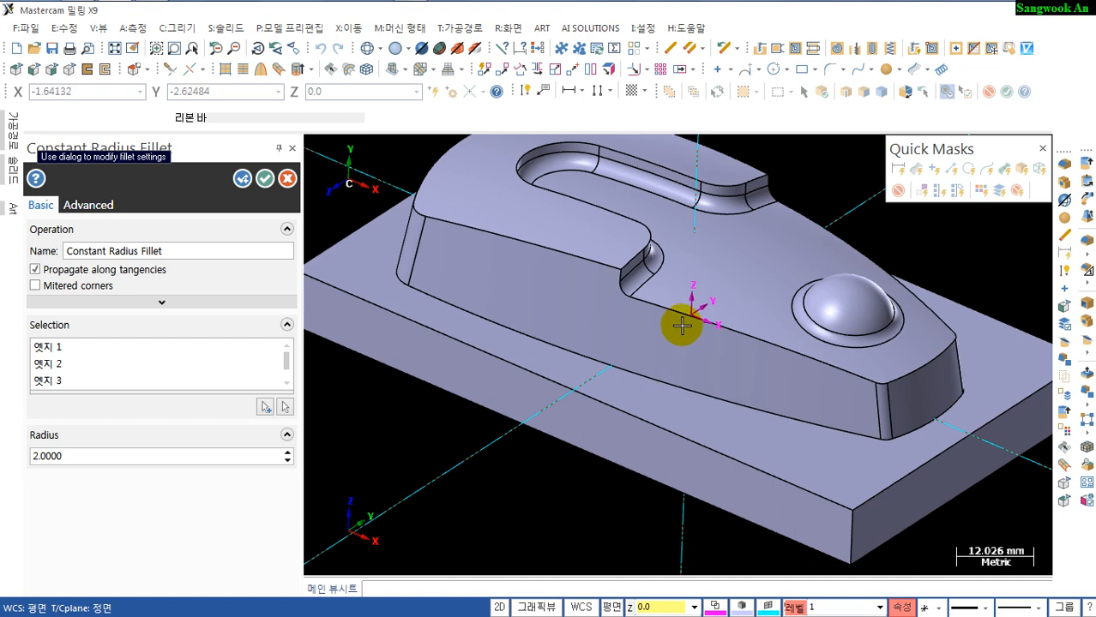
pyautogui.click(243, 179)
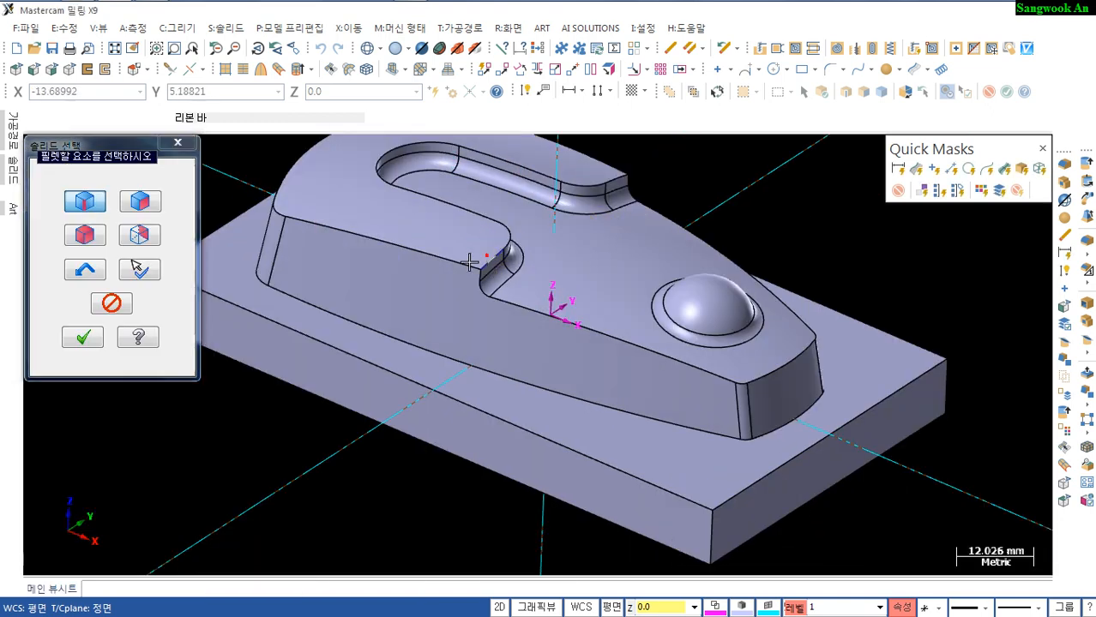
# Fillet the slot wall's upper edge and the body's outer top edge with radius 2.0, as two separate fillets
pyautogui.click(83, 337)
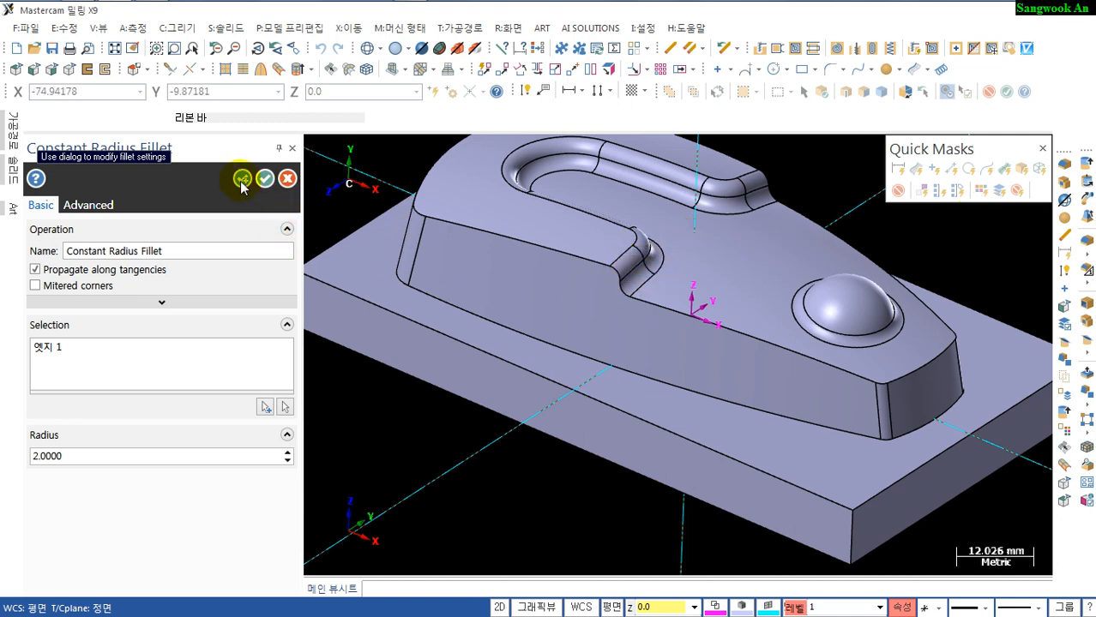
pyautogui.click(241, 179)
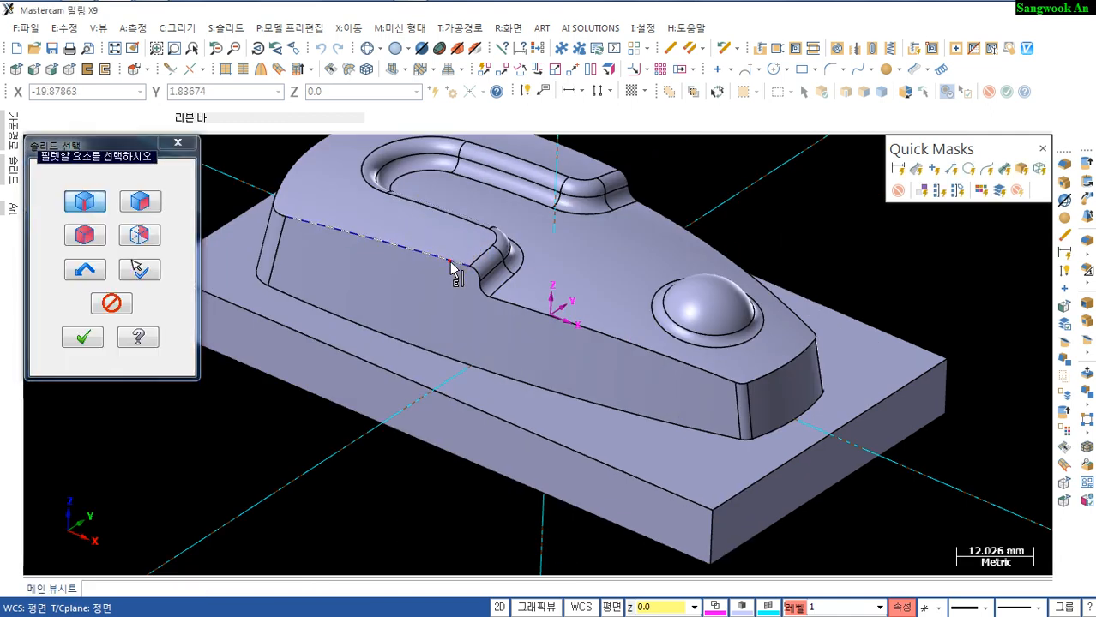
pyautogui.click(452, 270)
pyautogui.click(84, 337)
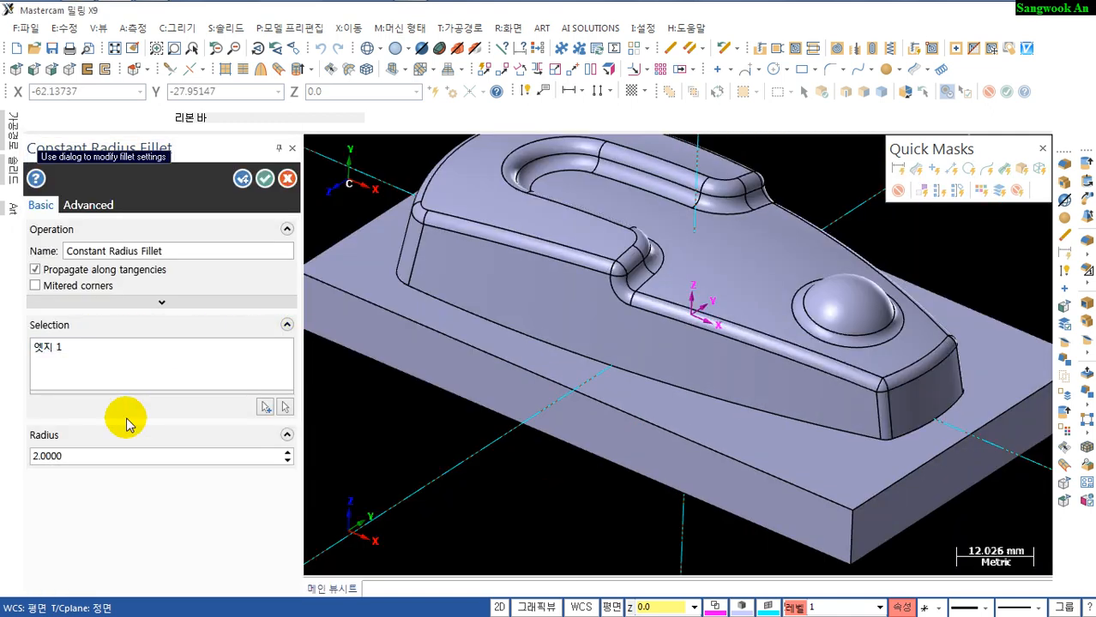
pyautogui.doubleClick(46, 455)
pyautogui.write('2')
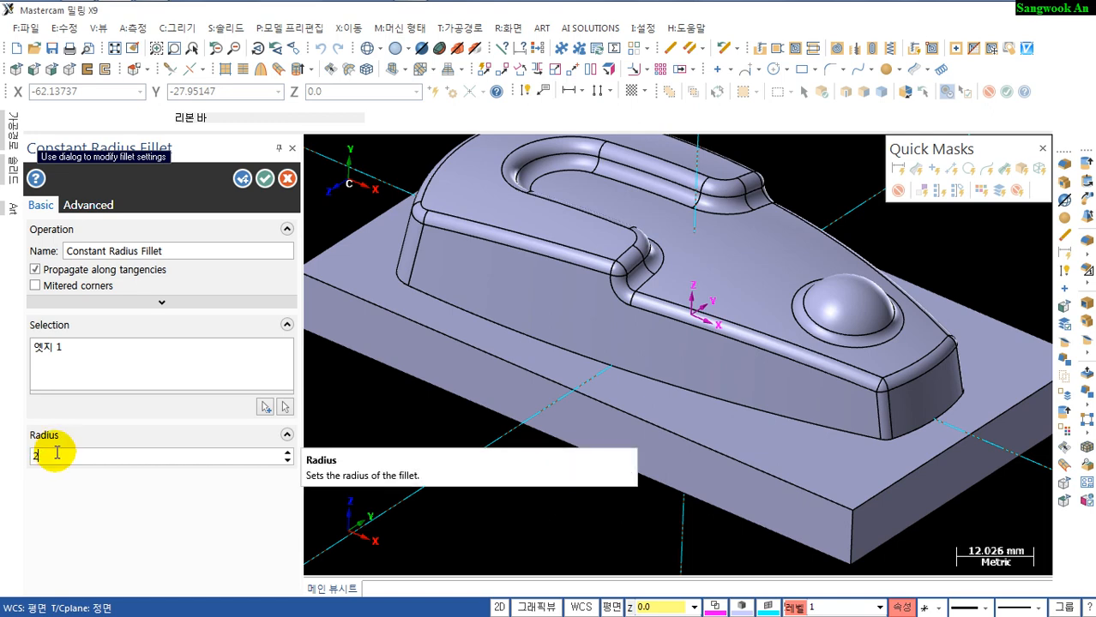
pyautogui.press('Return')
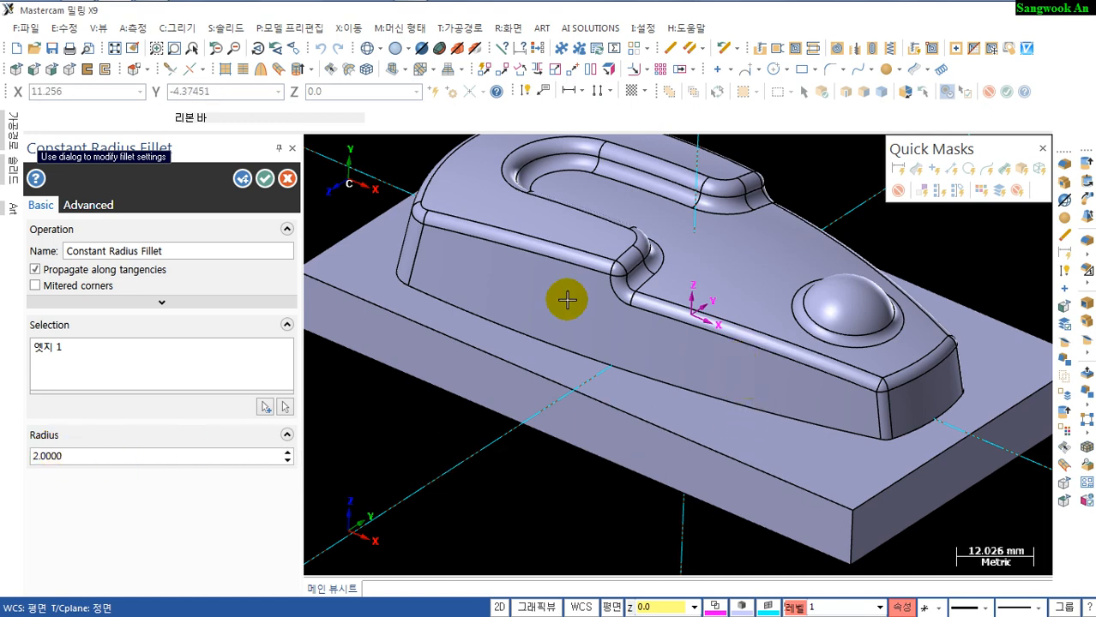
pyautogui.click(241, 183)
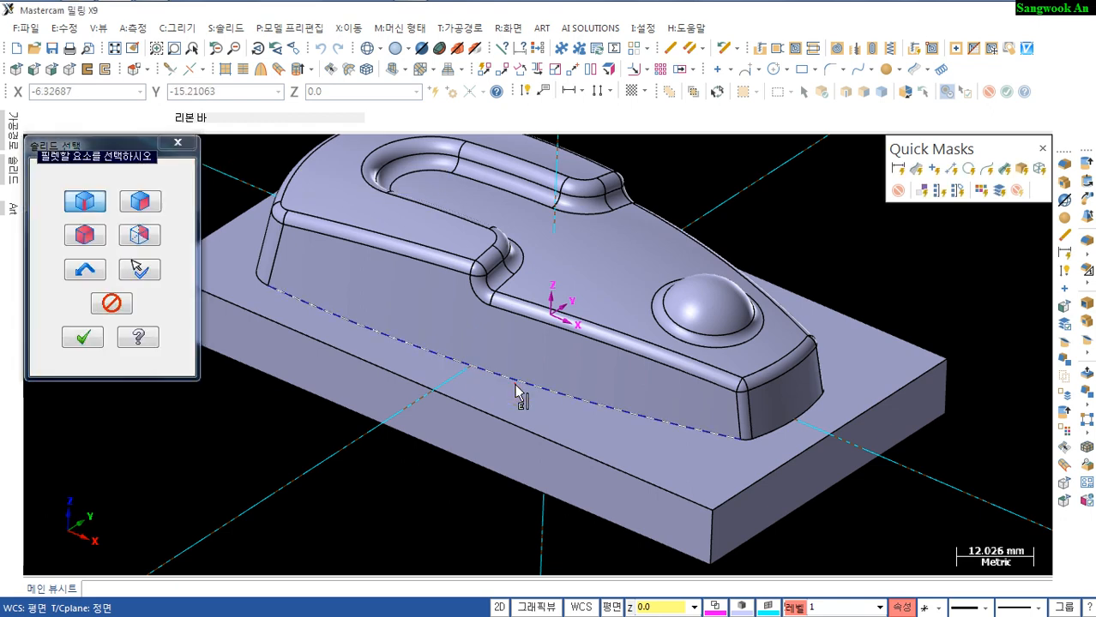
# Fillet the edge where the body meets the base plate with radius 1.0 and finish the fillet command
pyautogui.click(31, 455)
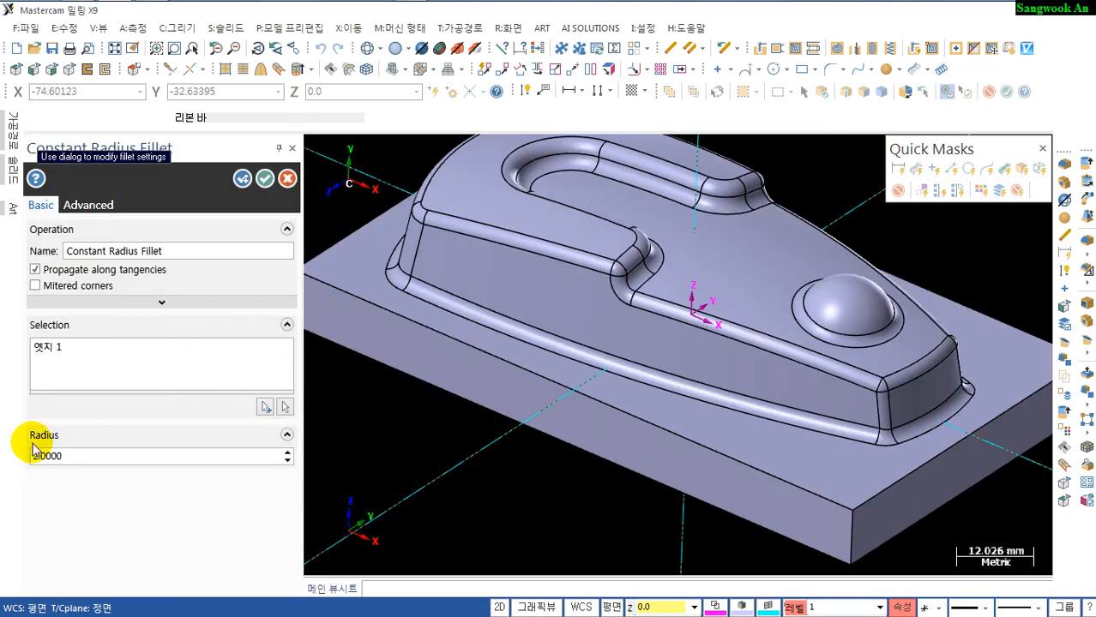
pyautogui.press('Return')
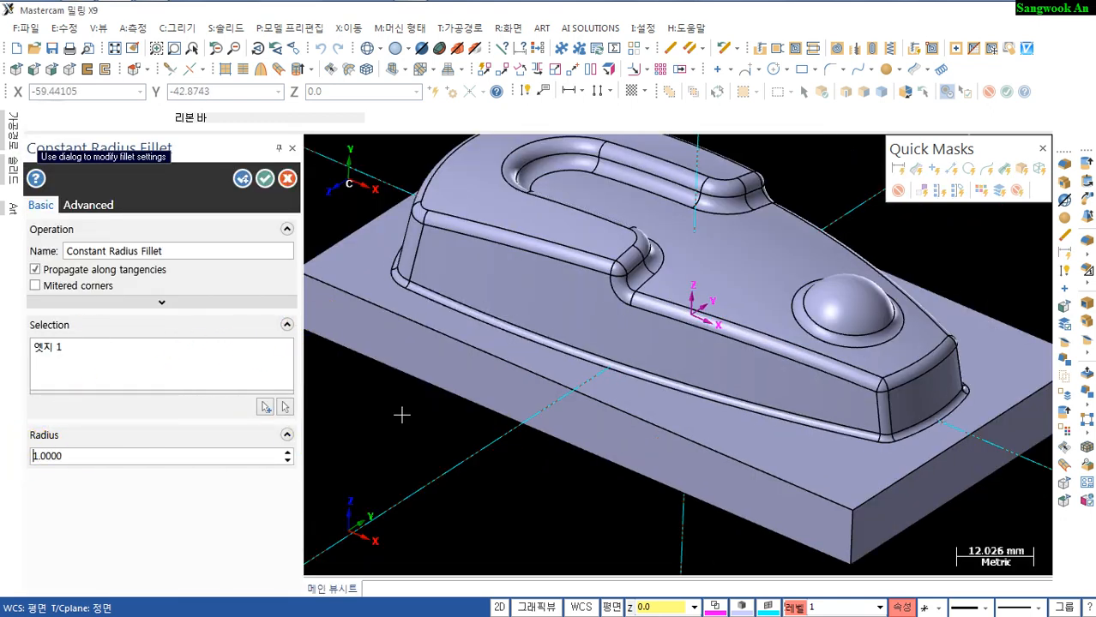
pyautogui.scroll(-1, 717, 408)
pyautogui.moveTo(766, 412); pyautogui.dragTo(605, 468, button='middle')
pyautogui.click(265, 179)
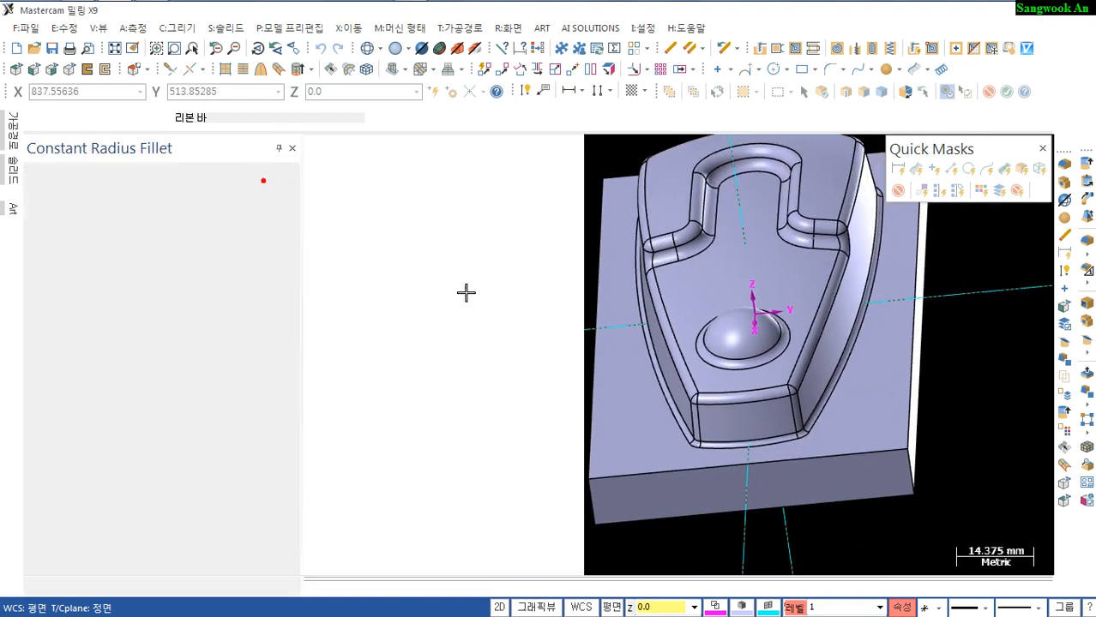
pyautogui.click(489, 312)
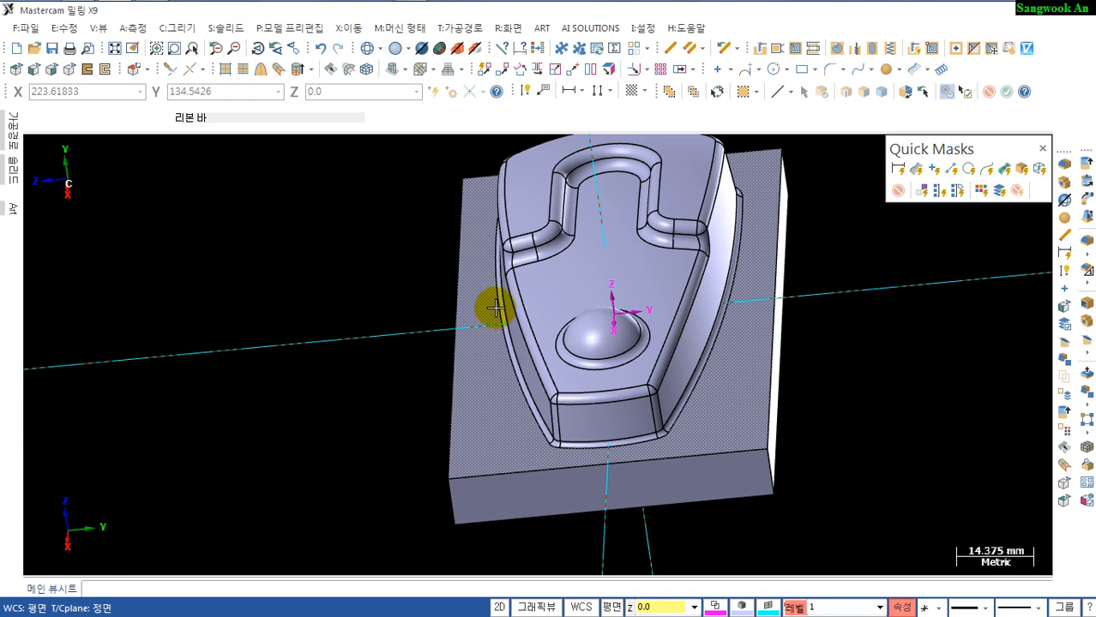
# Examine the filleted model in isometric, top, front and right-side views
pyautogui.hotkey('alt', '7')
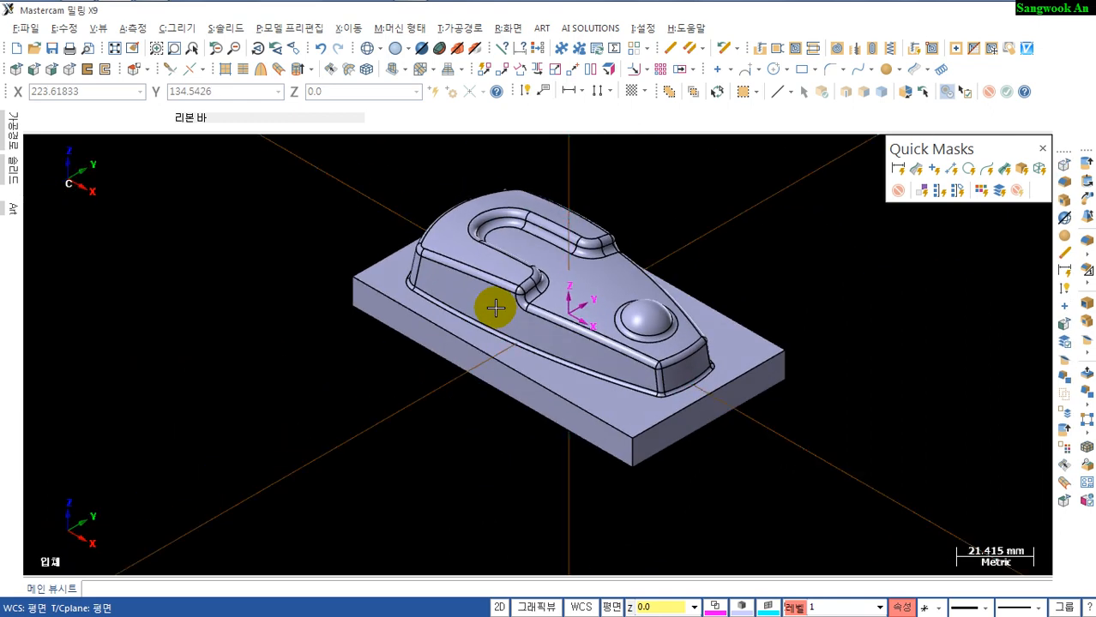
pyautogui.hotkey('alt', '1')
pyautogui.hotkey('alt', '2')
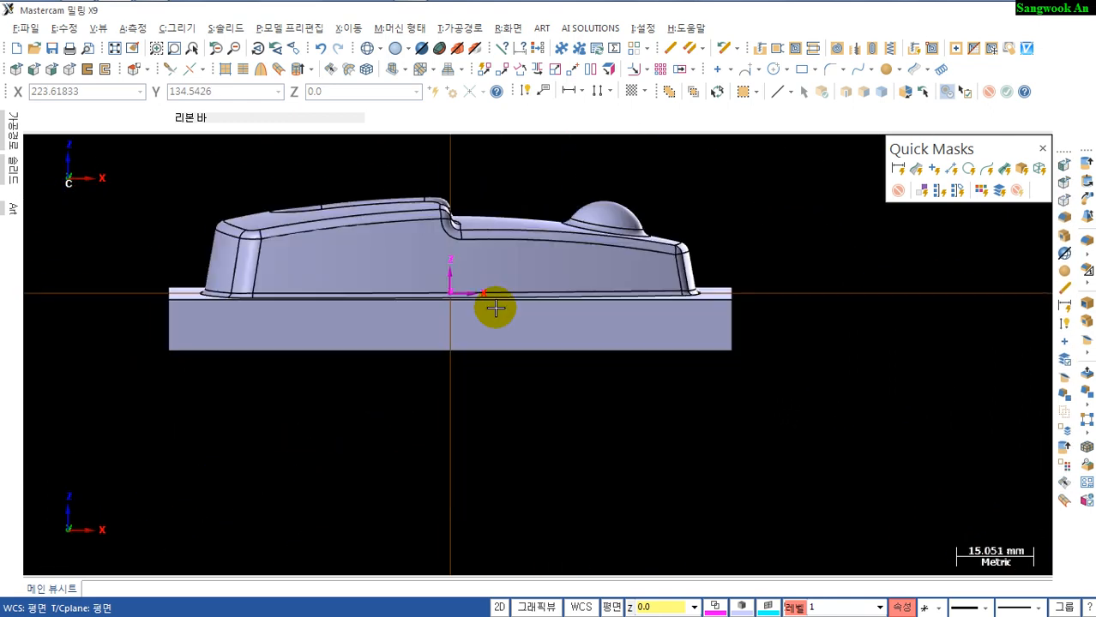
pyautogui.moveTo(504, 304); pyautogui.dragTo(600, 345, button='middle')
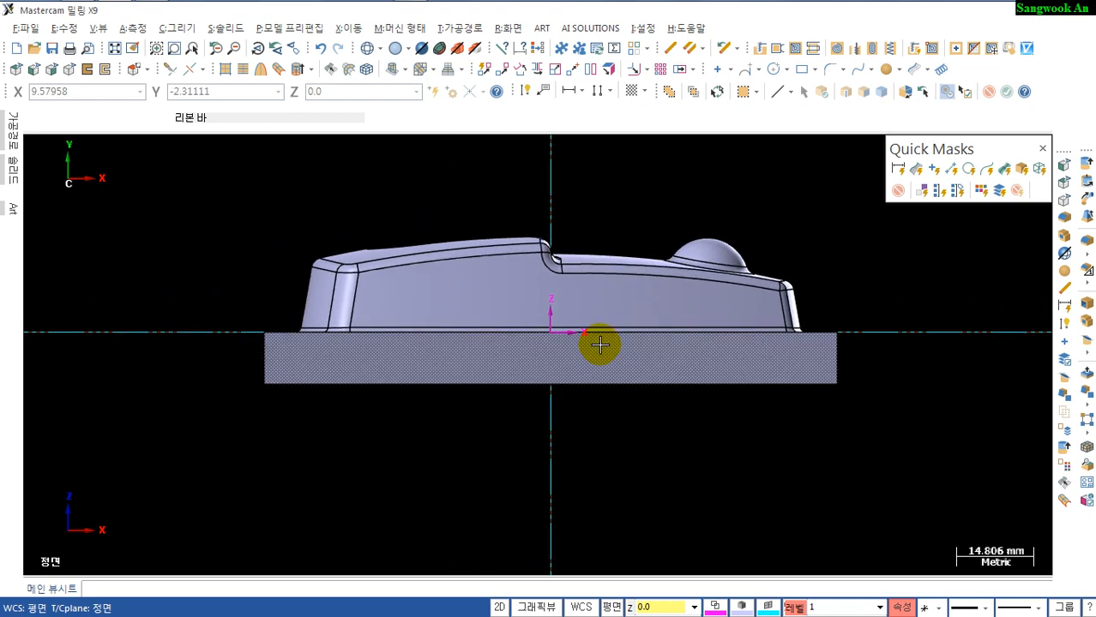
pyautogui.hotkey('alt', '5')
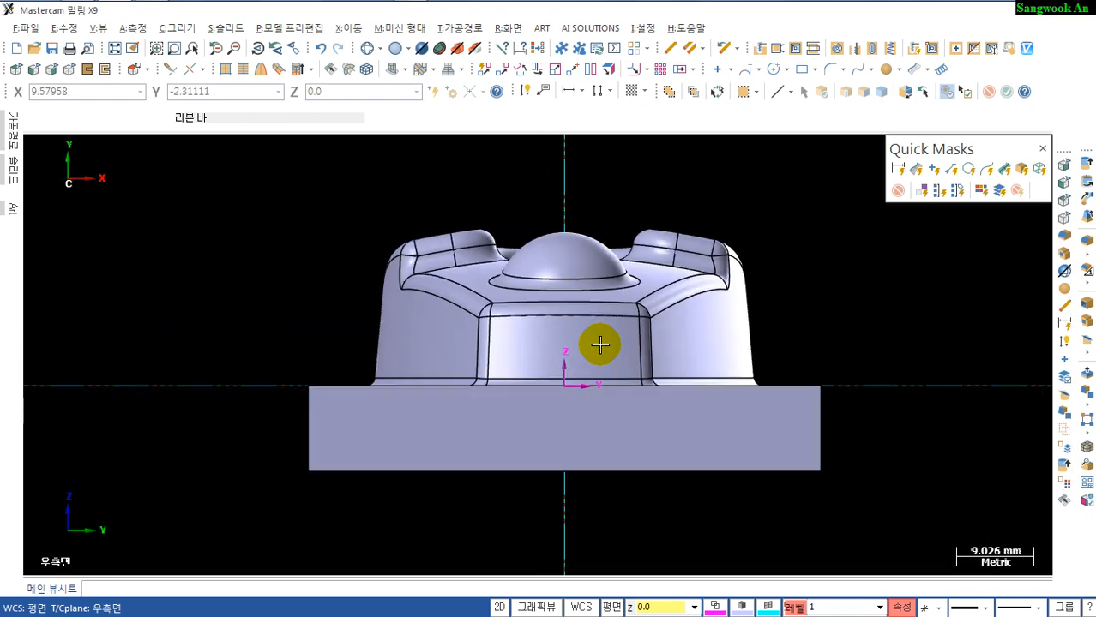
# Change the color of the whole solid to dark green, color number 123
pyautogui.hotkey('alt', '7')
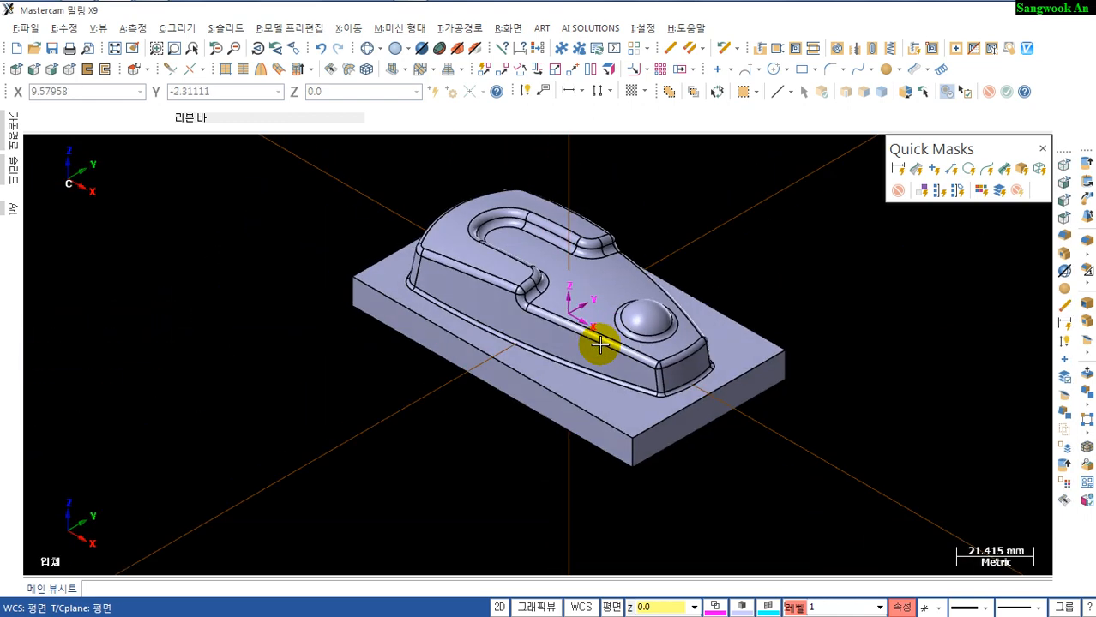
pyautogui.moveTo(641, 367)
pyautogui.mouseDown(button='middle')
pyautogui.moveTo(614, 281)
pyautogui.moveTo(643, 386)
pyautogui.mouseUp(button='middle')
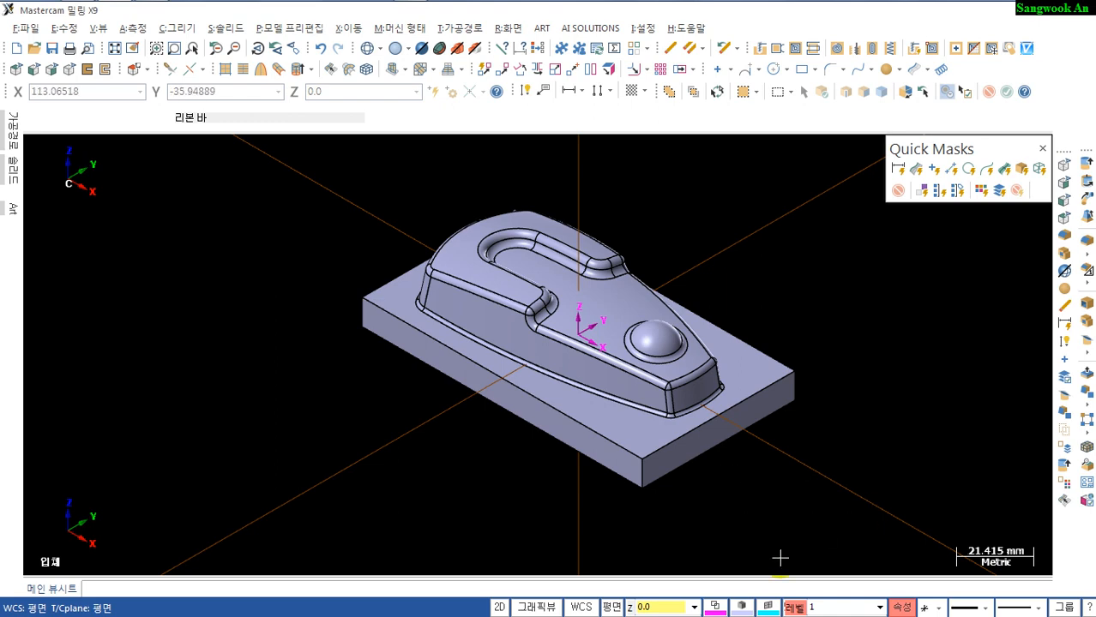
pyautogui.click(716, 607)
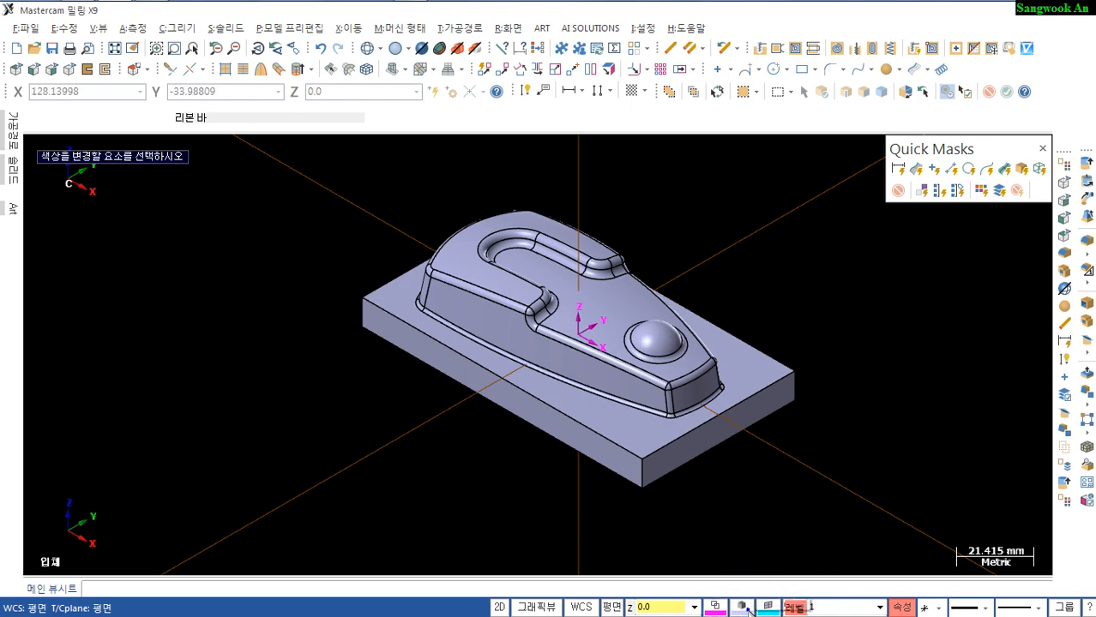
pyautogui.click(644, 470)
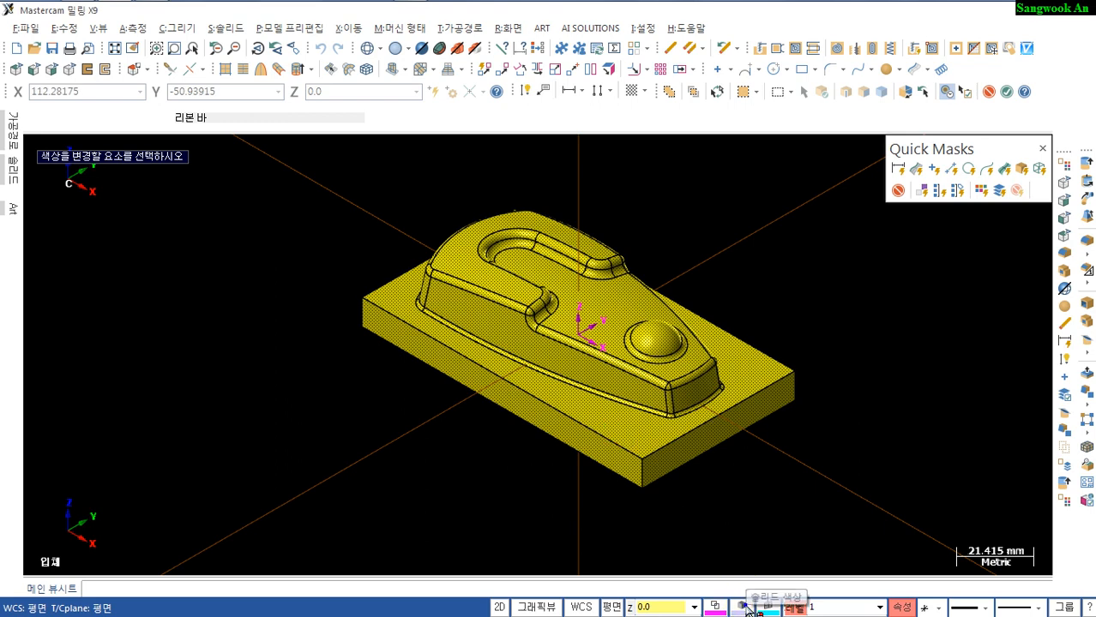
pyautogui.click(611, 423)
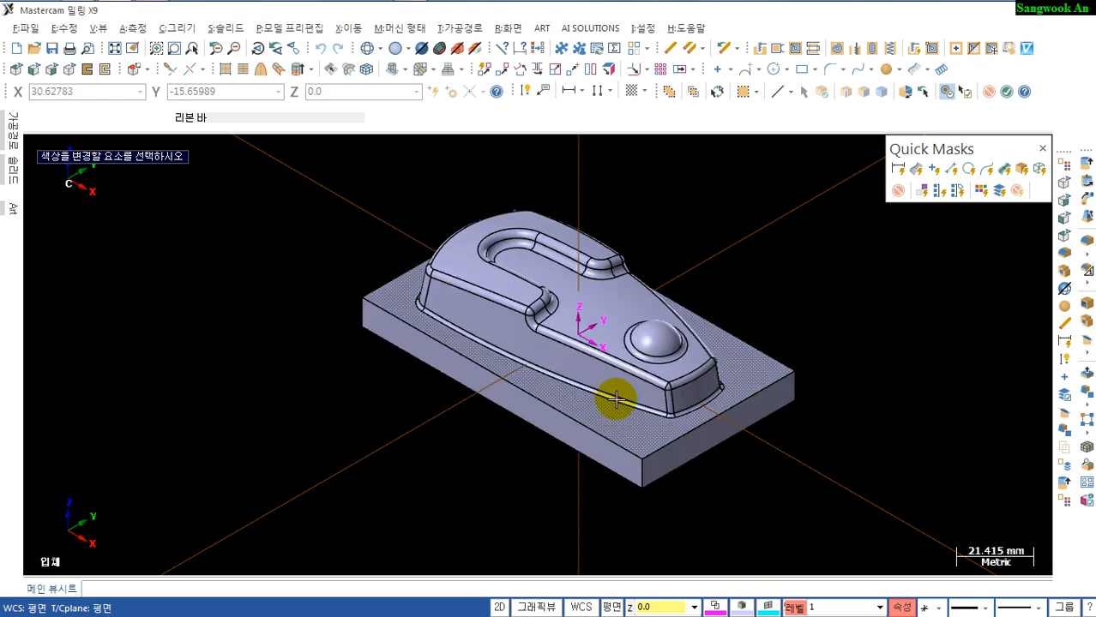
pyautogui.click(615, 399)
pyautogui.press('Return')
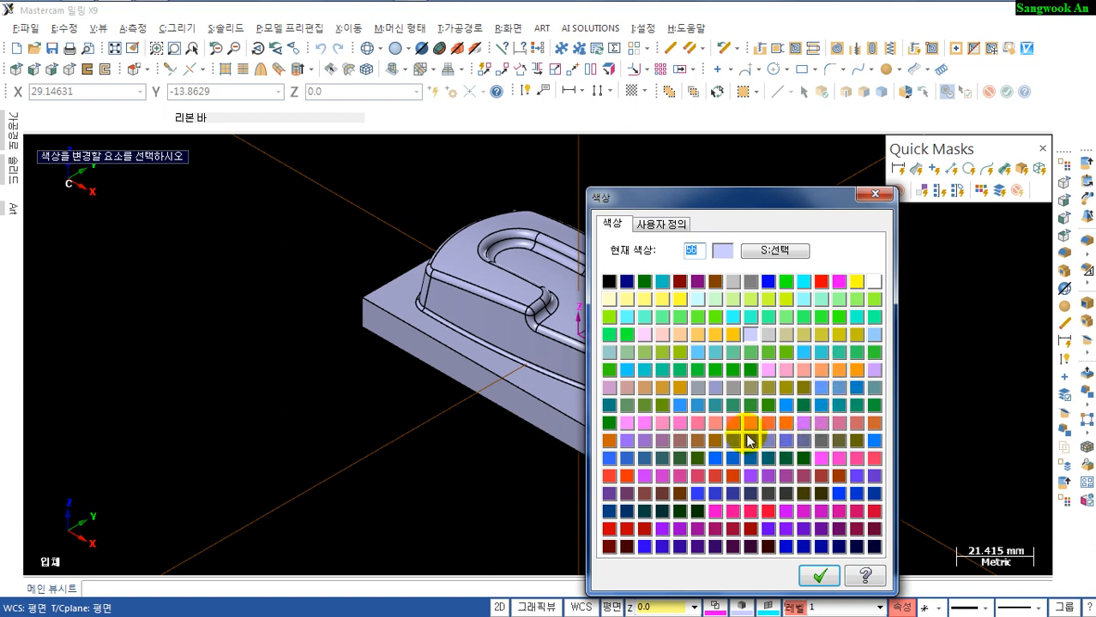
pyautogui.click(802, 406)
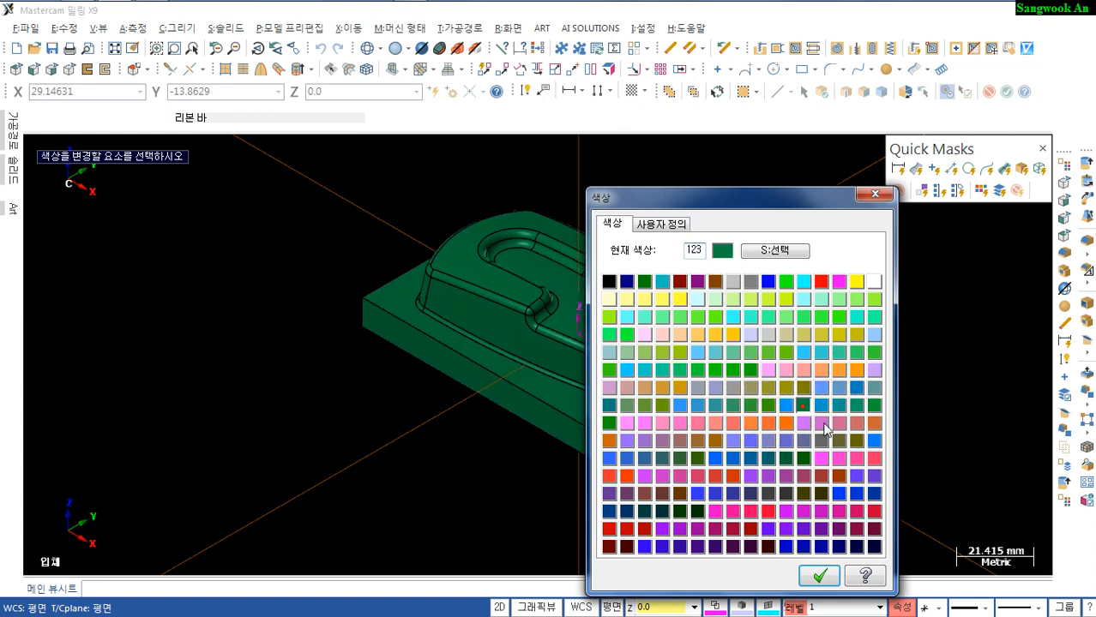
pyautogui.click(819, 576)
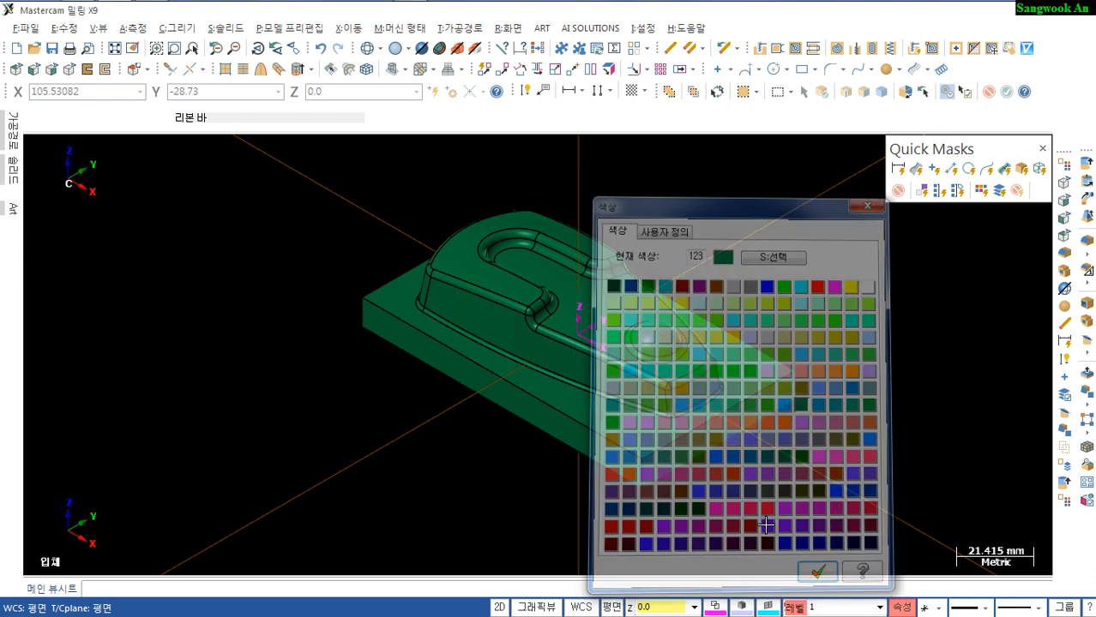
# Start modifying solid face colors in Set color mode with light lavender, color number 56
pyautogui.moveTo(676, 431); pyautogui.dragTo(688, 465, button='middle')
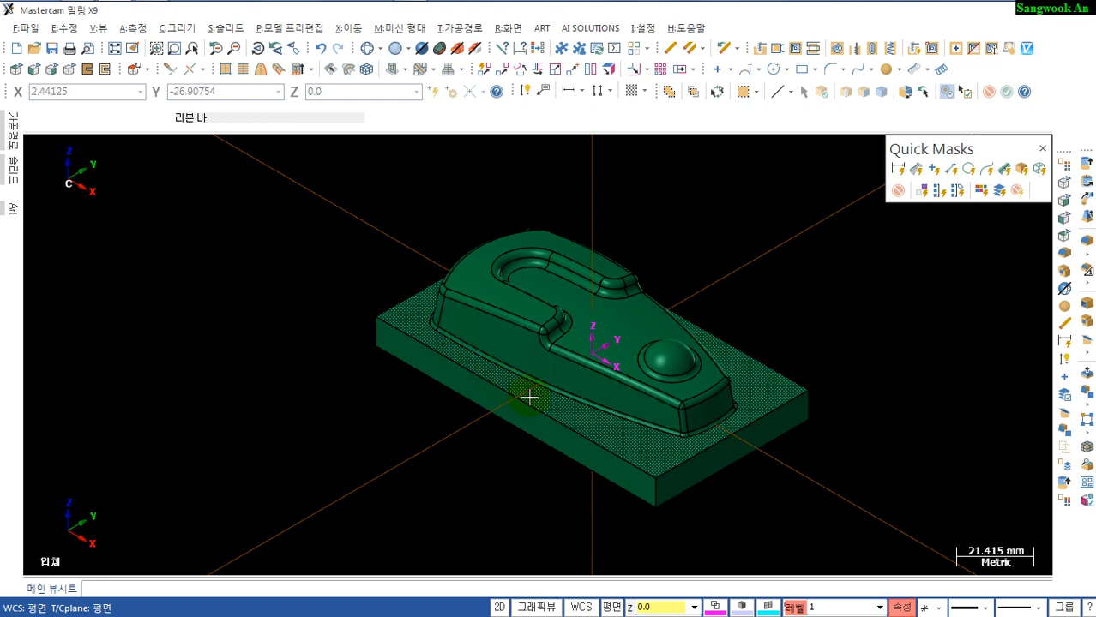
pyautogui.moveTo(529, 393); pyautogui.dragTo(491, 372, button='middle')
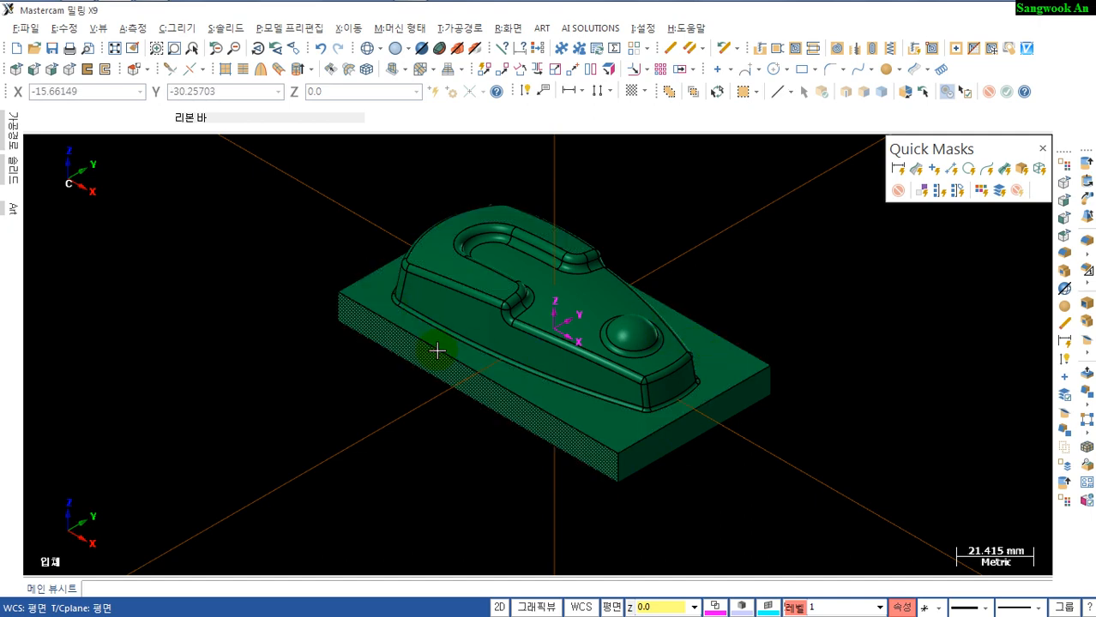
pyautogui.moveTo(490, 392); pyautogui.dragTo(526, 425, button='middle')
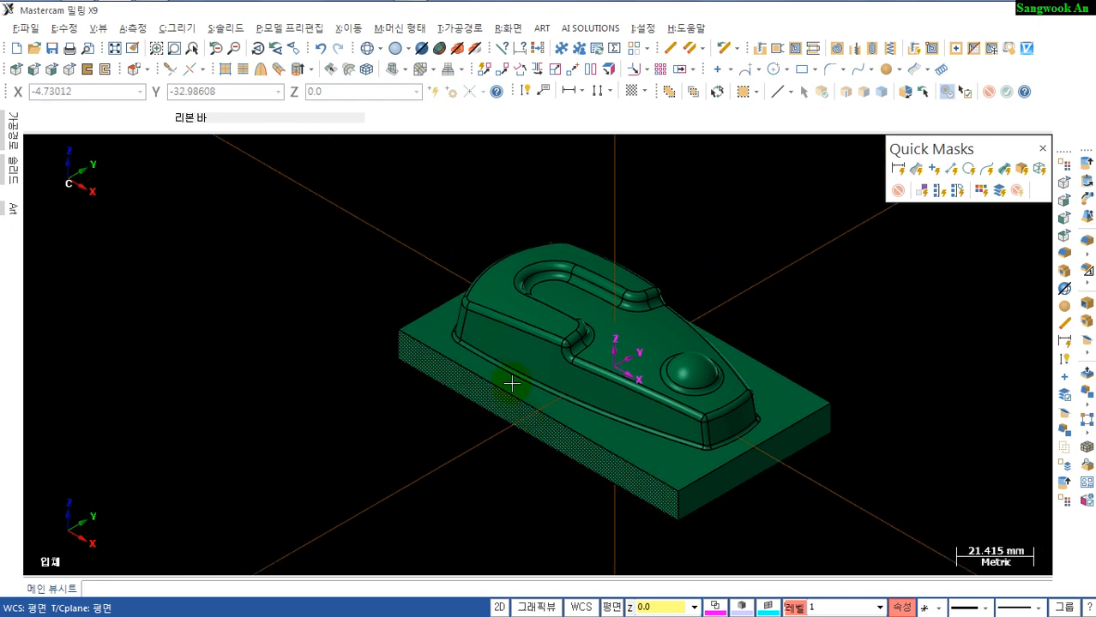
pyautogui.click(274, 28)
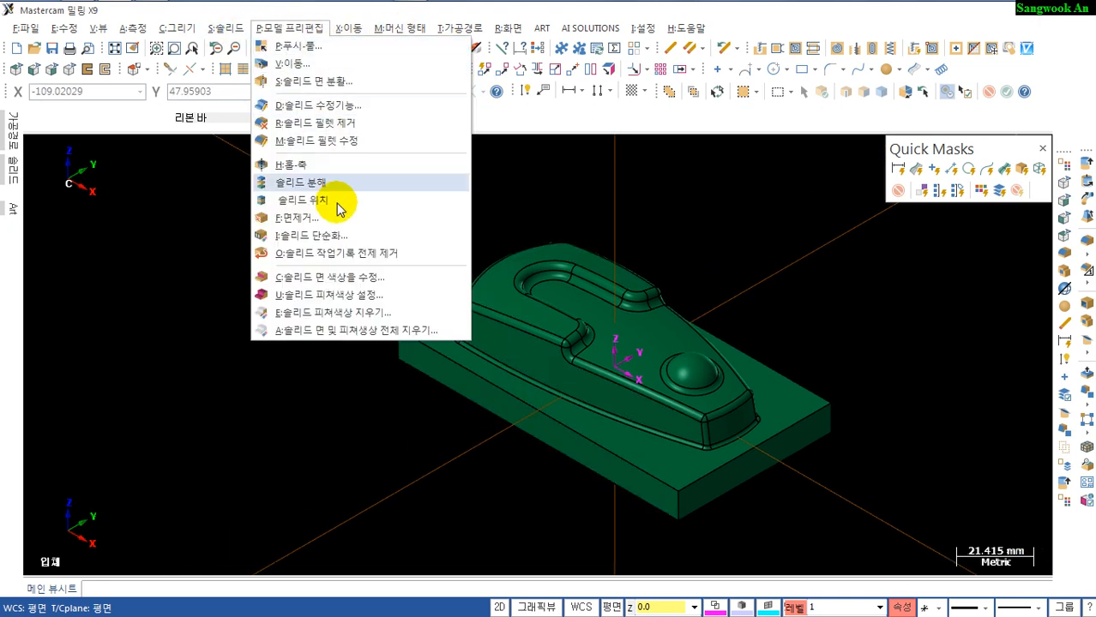
pyautogui.click(300, 277)
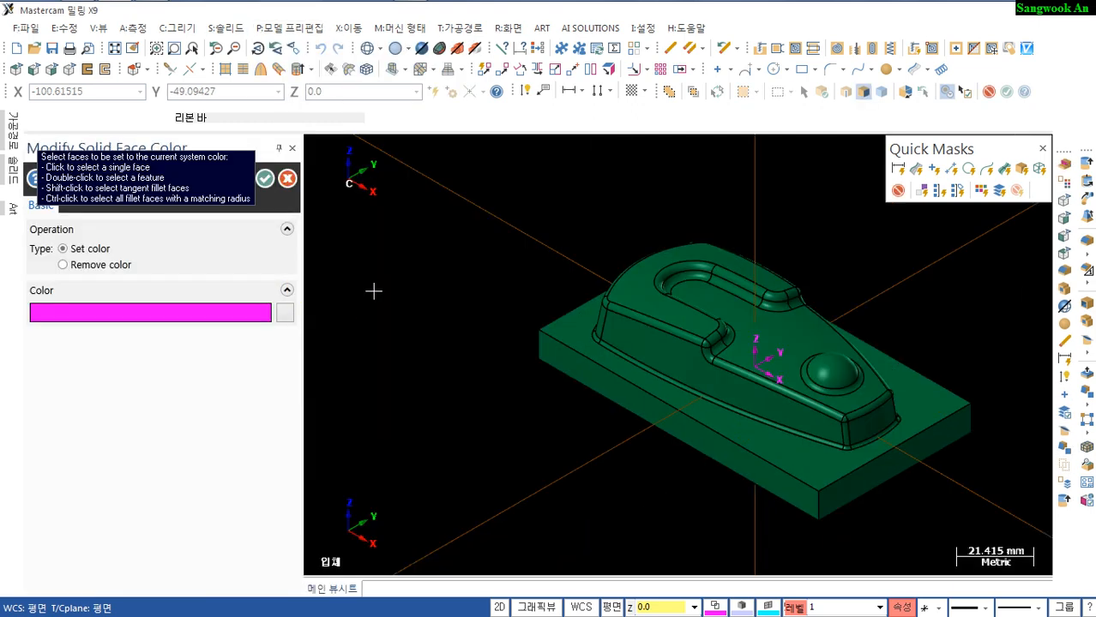
pyautogui.click(75, 267)
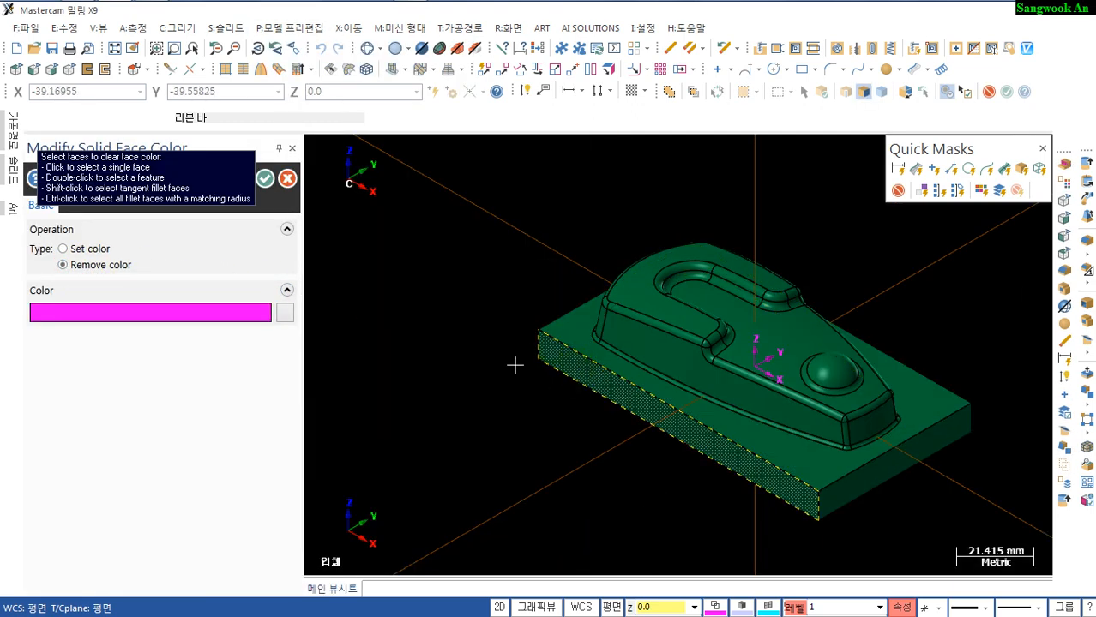
pyautogui.moveTo(437, 334); pyautogui.dragTo(434, 293, button='middle')
pyautogui.click(62, 249)
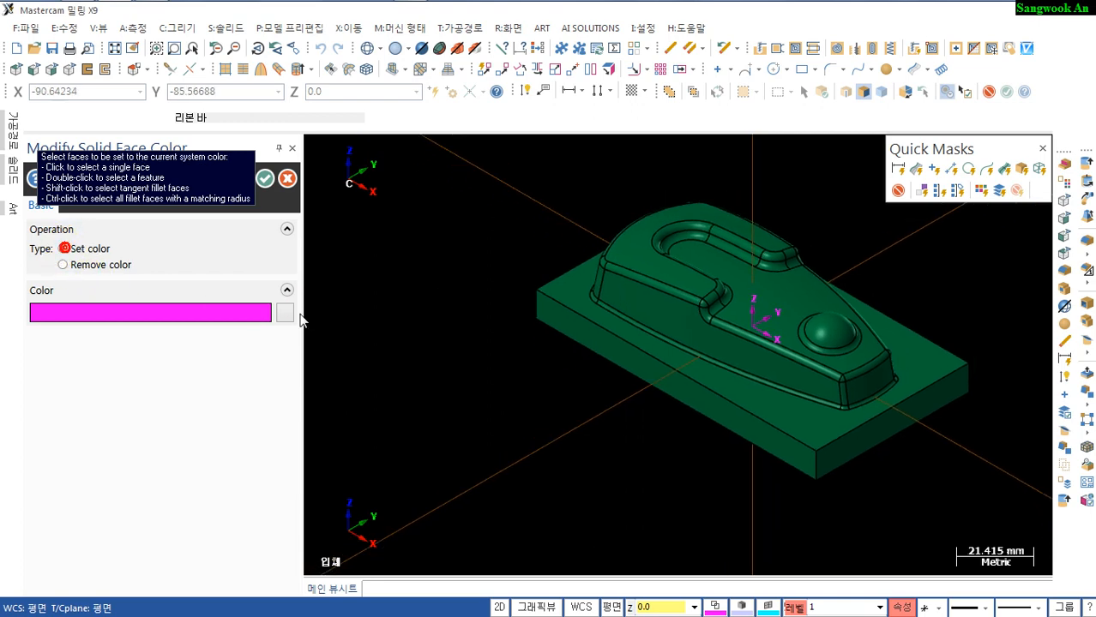
pyautogui.click(284, 313)
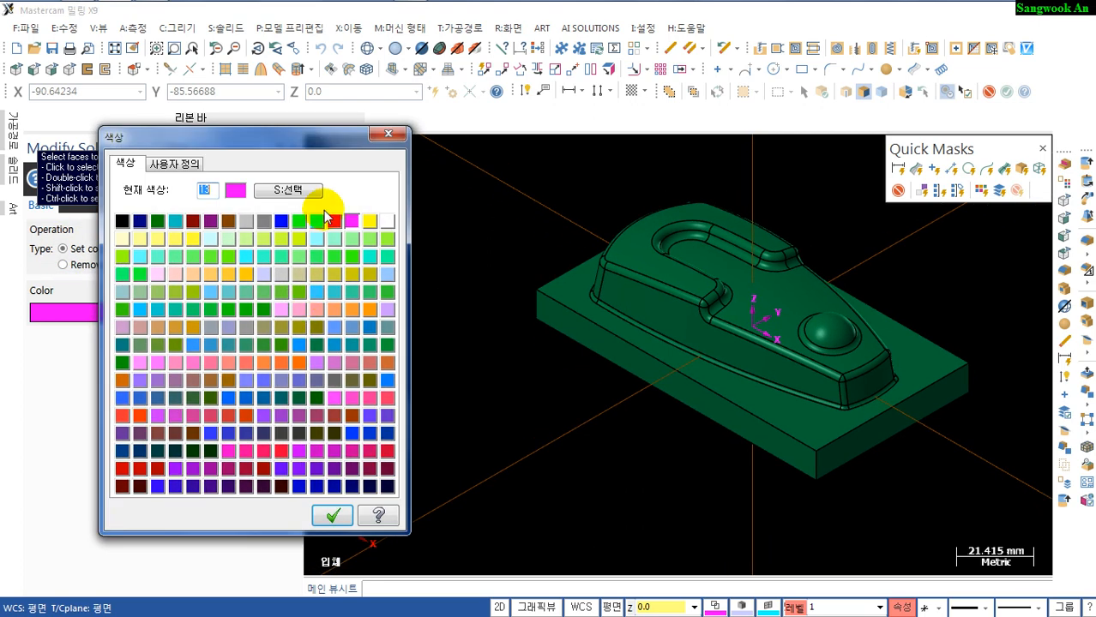
pyautogui.click(263, 275)
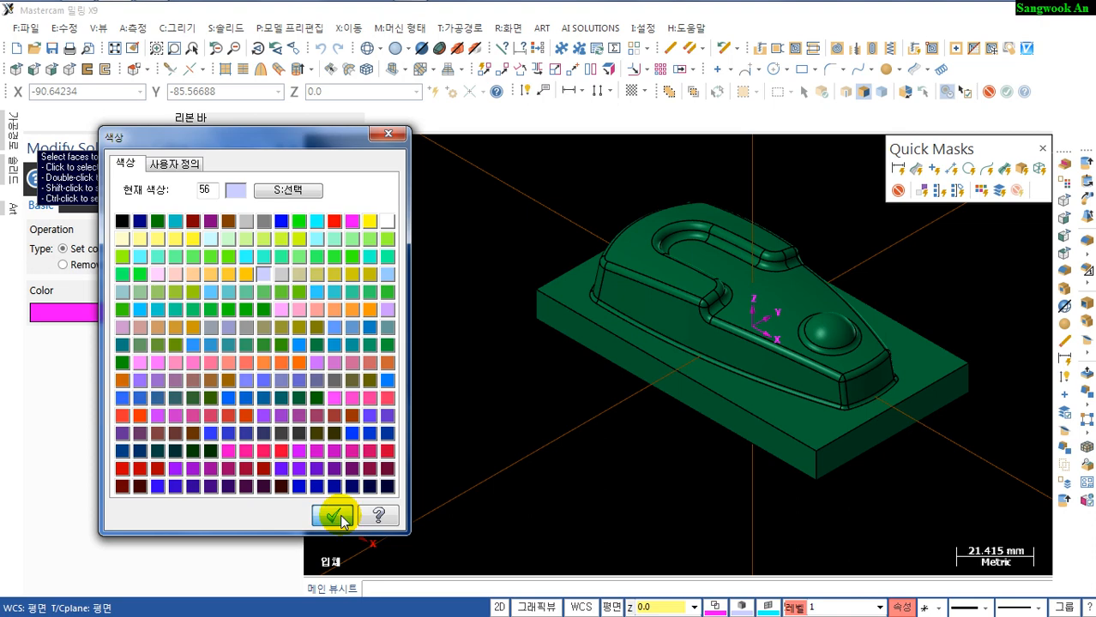
pyautogui.click(340, 517)
# Apply the face color to the base plate's top face and four side faces, and finish the command
pyautogui.moveTo(676, 436); pyautogui.dragTo(611, 367, button='middle')
pyautogui.click(730, 336)
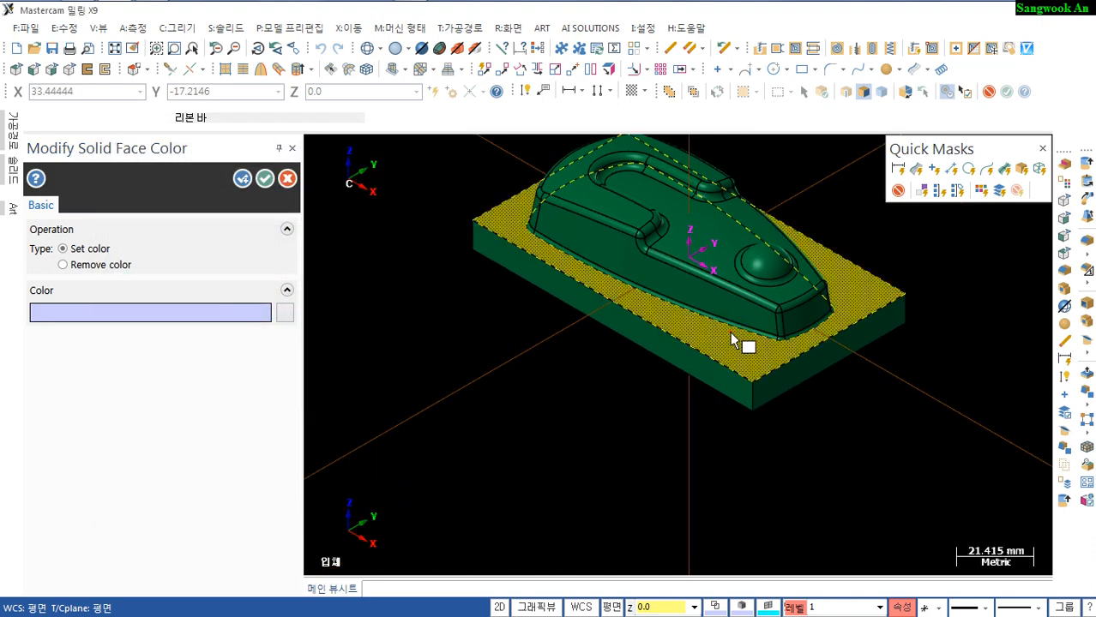
pyautogui.click(713, 370)
pyautogui.click(775, 379)
pyautogui.moveTo(678, 355); pyautogui.dragTo(570, 338, button='middle')
pyautogui.moveTo(776, 467)
pyautogui.mouseDown(button='middle')
pyautogui.moveTo(778, 411)
pyautogui.moveTo(751, 421)
pyautogui.mouseUp(button='middle')
pyautogui.click(742, 416)
pyautogui.click(892, 422)
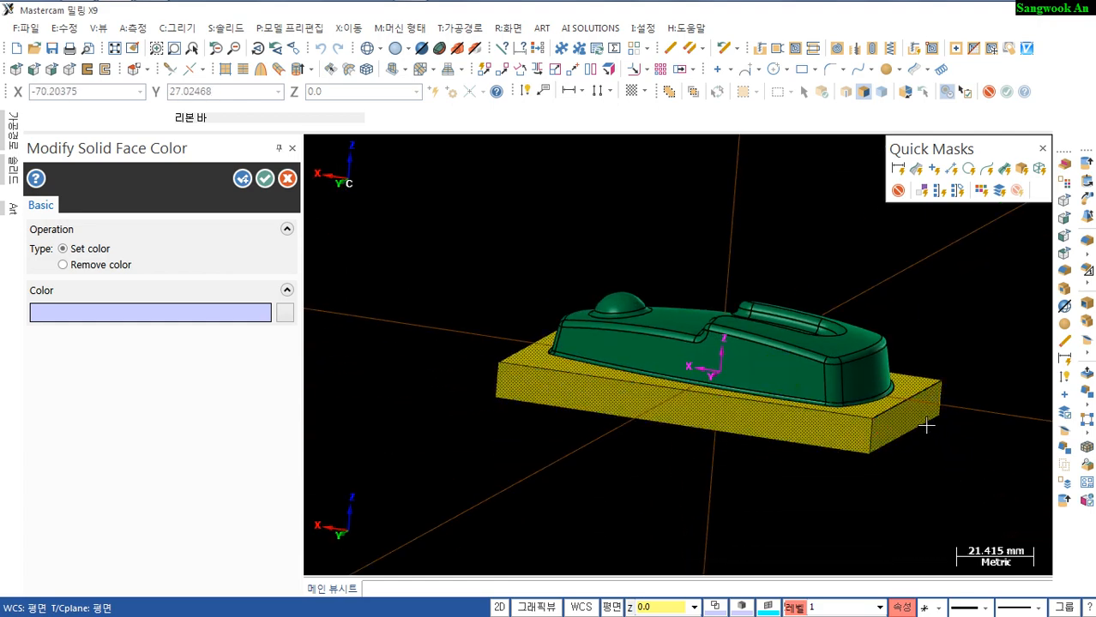
pyautogui.moveTo(926, 426); pyautogui.dragTo(800, 486, button='middle')
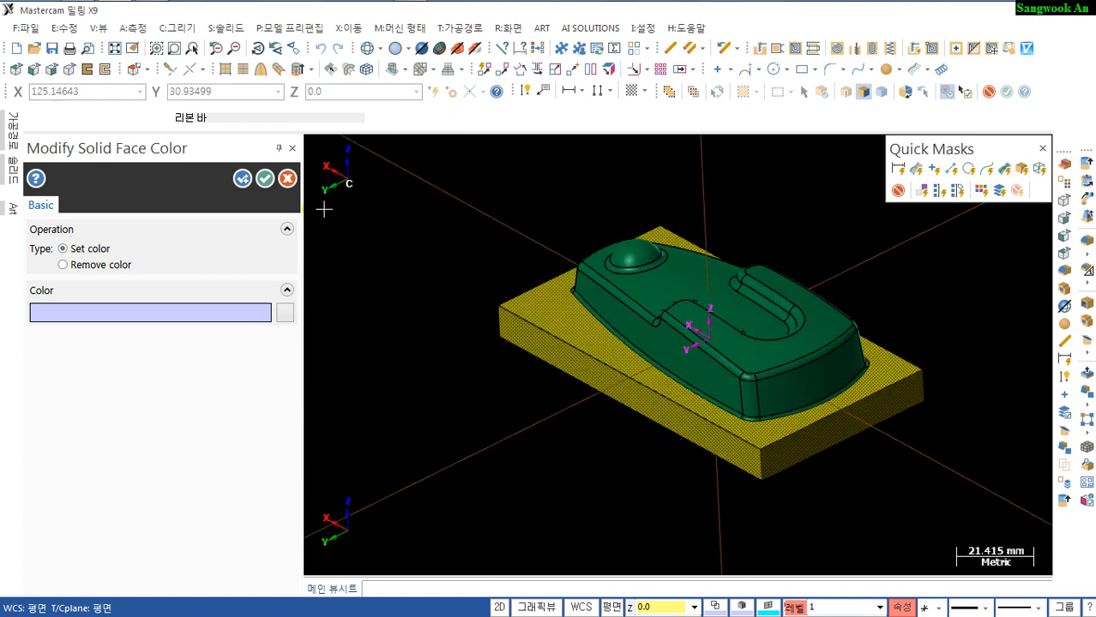
pyautogui.click(265, 179)
# Examine the recolored model in top, front, right-side and isometric views
pyautogui.moveTo(450, 295); pyautogui.dragTo(538, 359, button='middle')
pyautogui.hotkey('alt', '1')
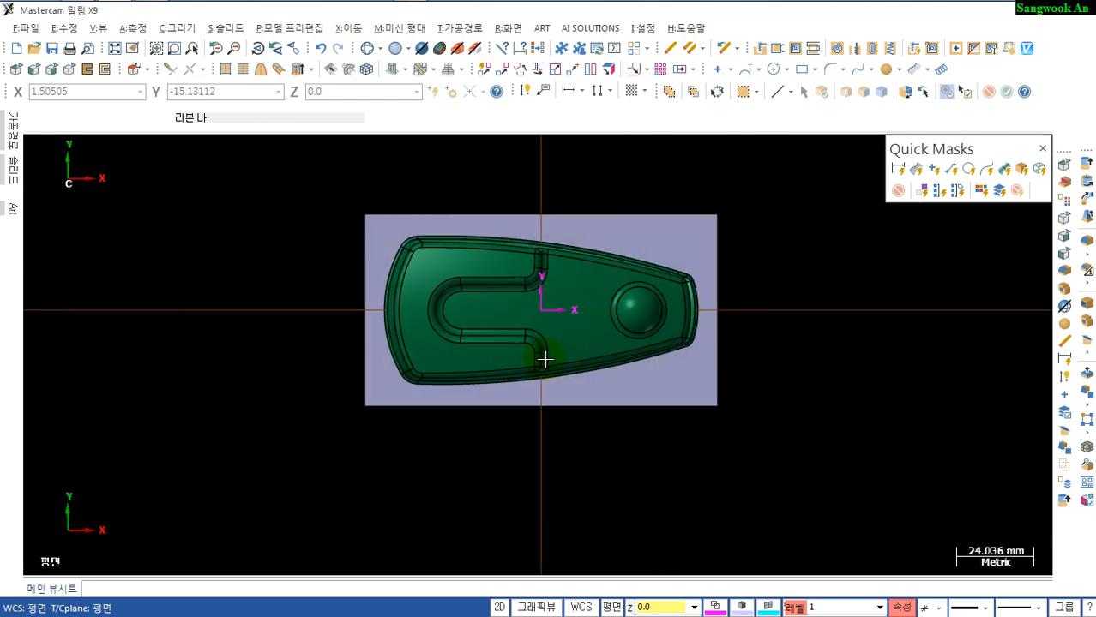
pyautogui.hotkey('alt', '2')
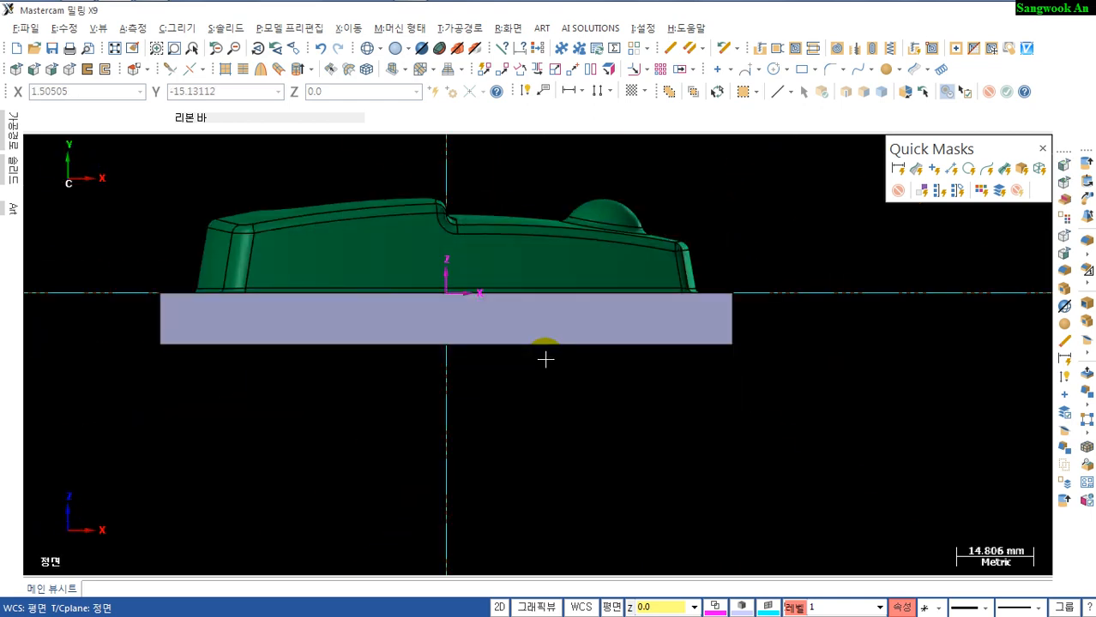
pyautogui.hotkey('alt', '5')
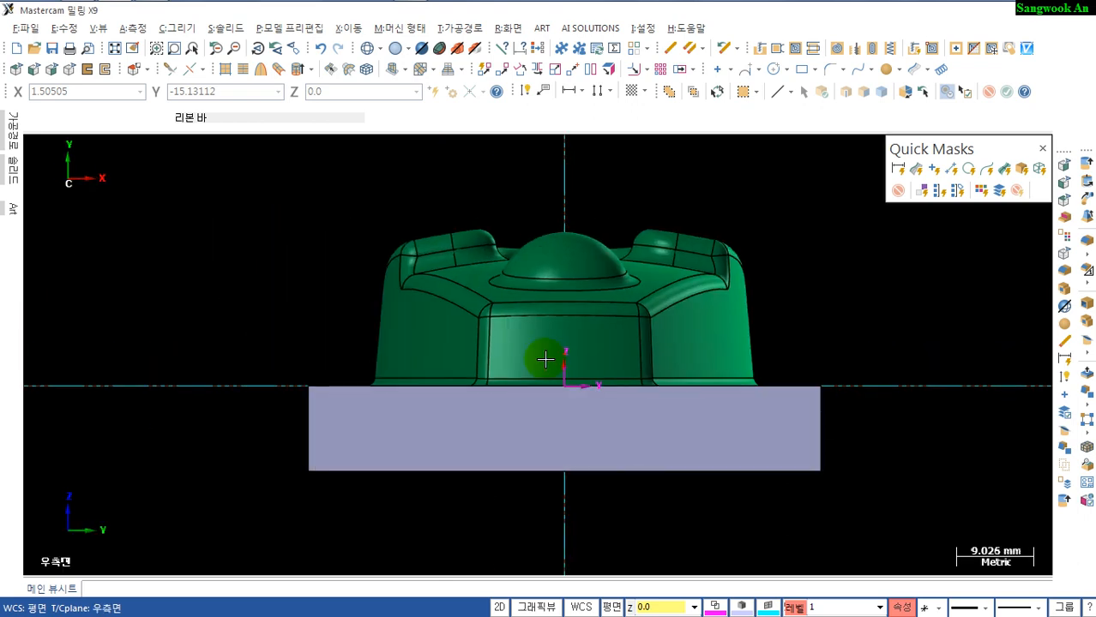
pyautogui.hotkey('alt', '7')
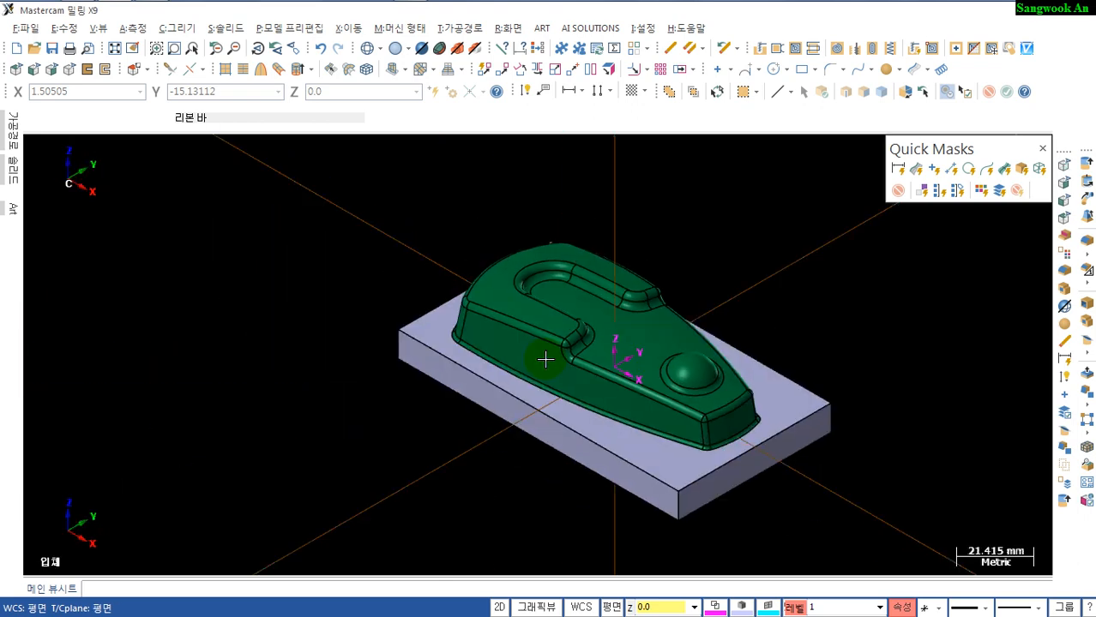
pyautogui.moveTo(545, 359); pyautogui.dragTo(511, 330, button='middle')
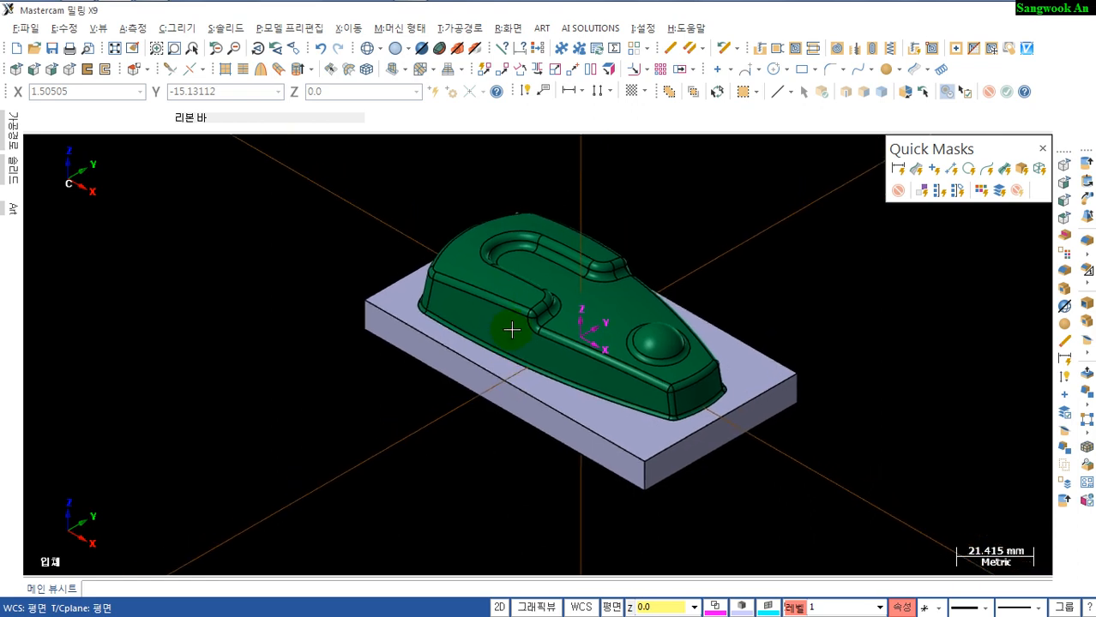